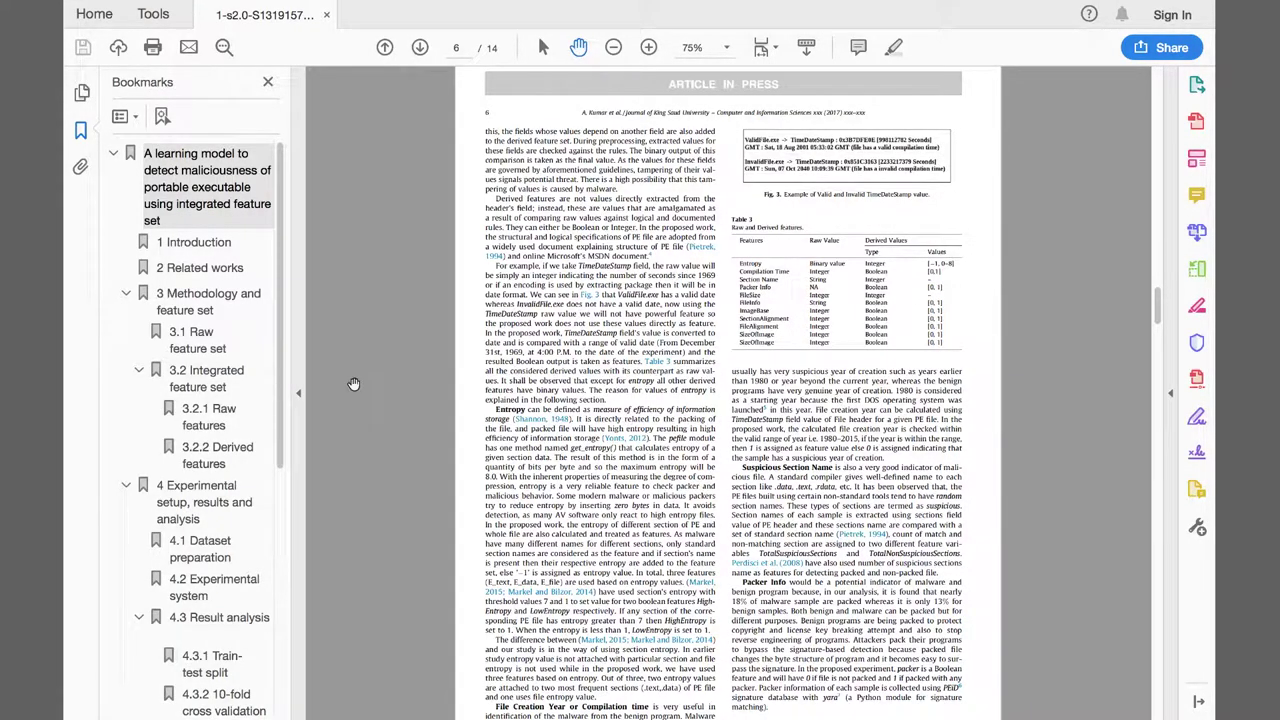
- Read section 3.2.1 on raw features in the malware detection paper and follow its references to Appendix A and Table A.12
left_click(197, 424)
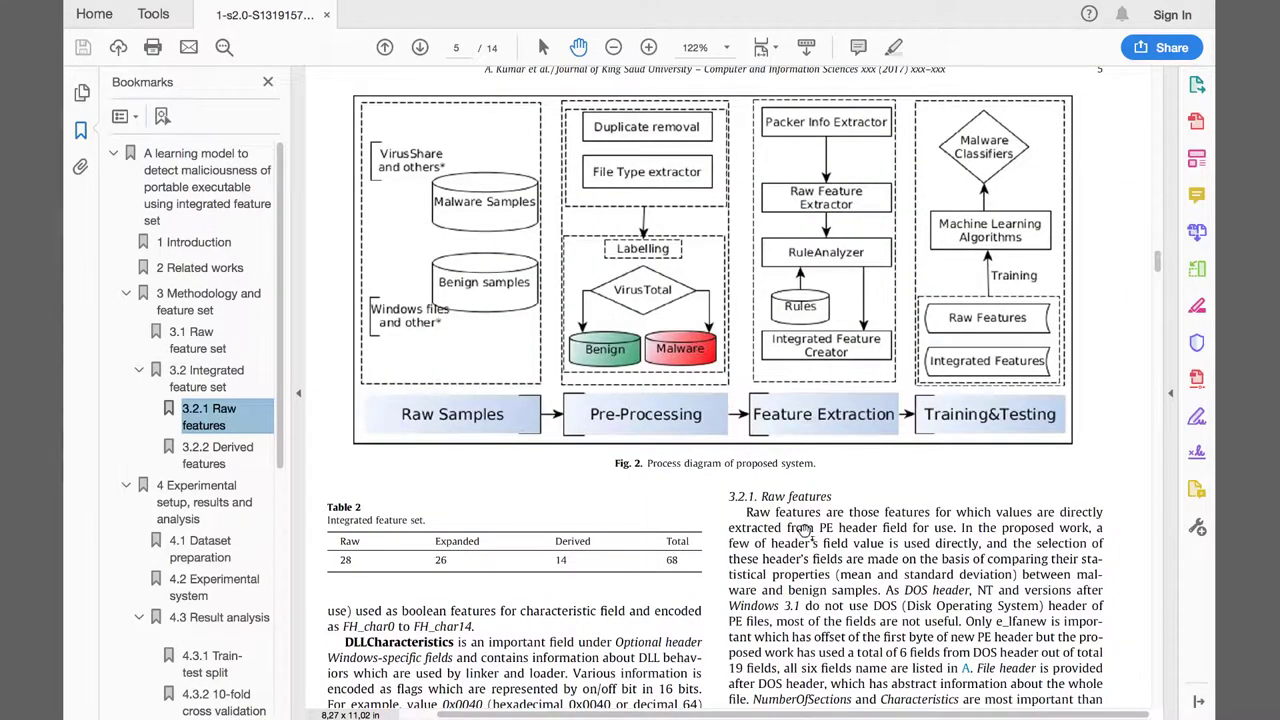
scroll(825, 548, "down", 2)
scroll(825, 548, "down", 5)
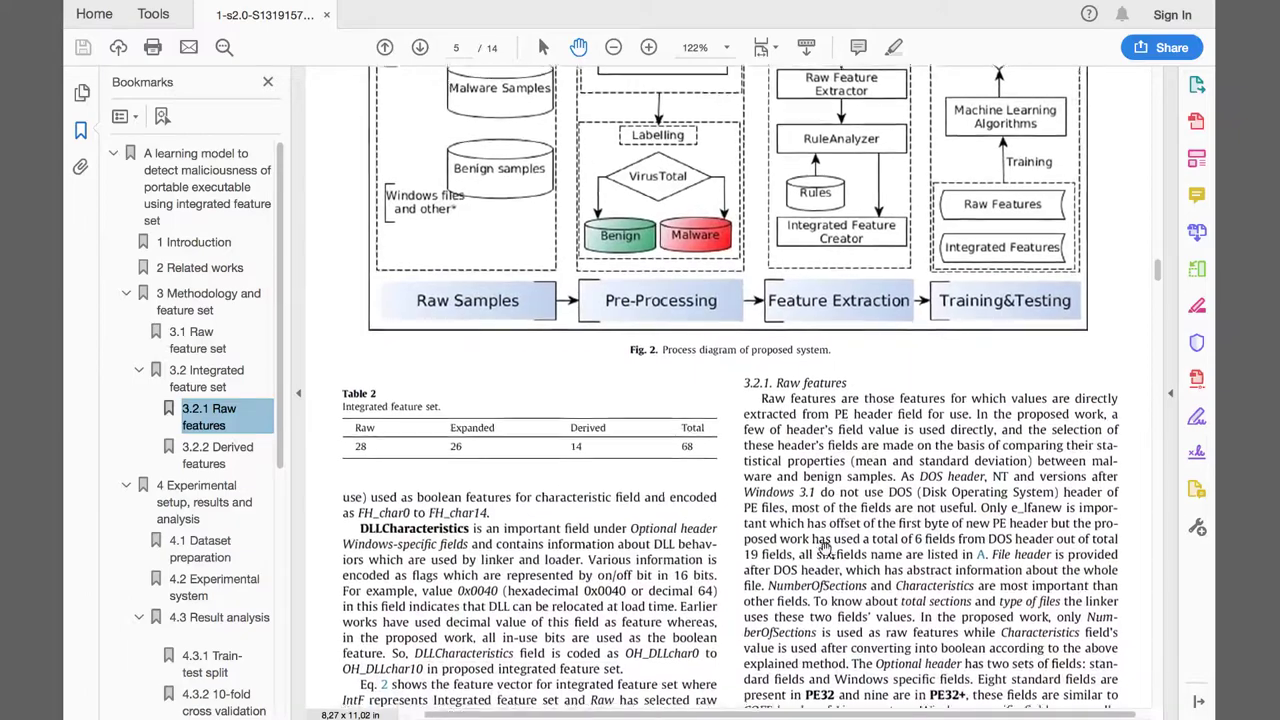
scroll(825, 548, "down", 1)
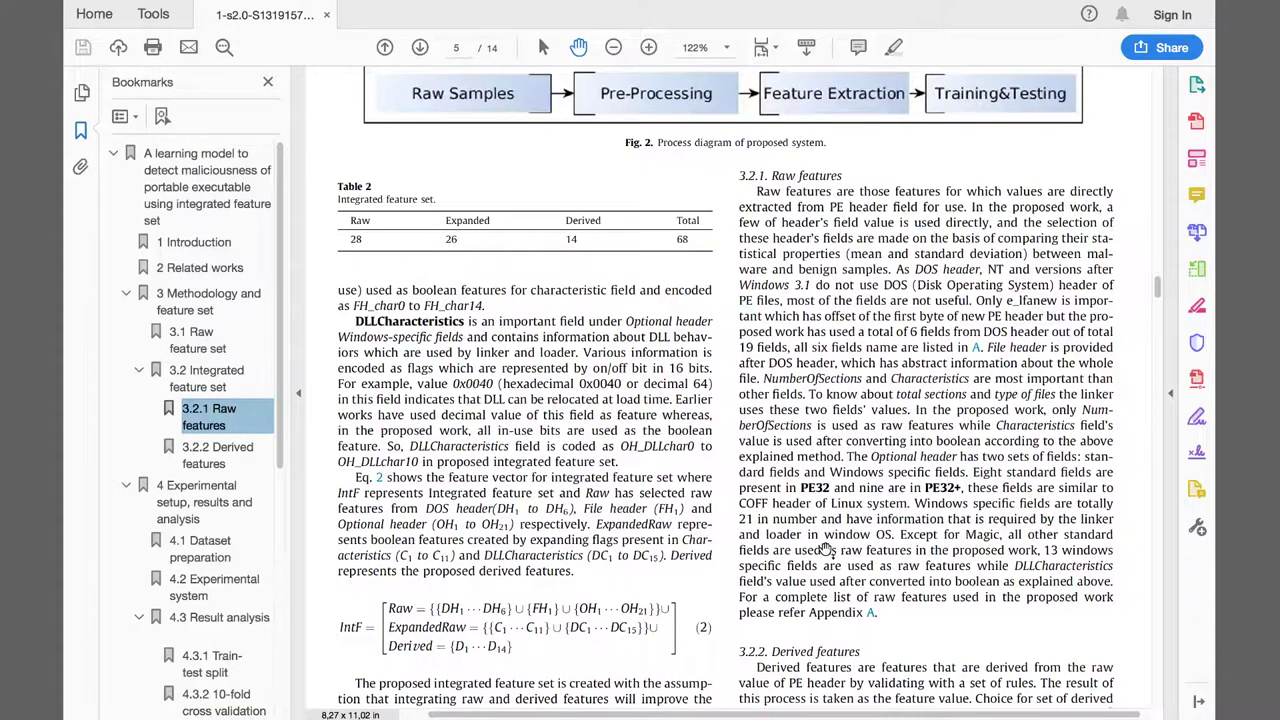
left_click(870, 614)
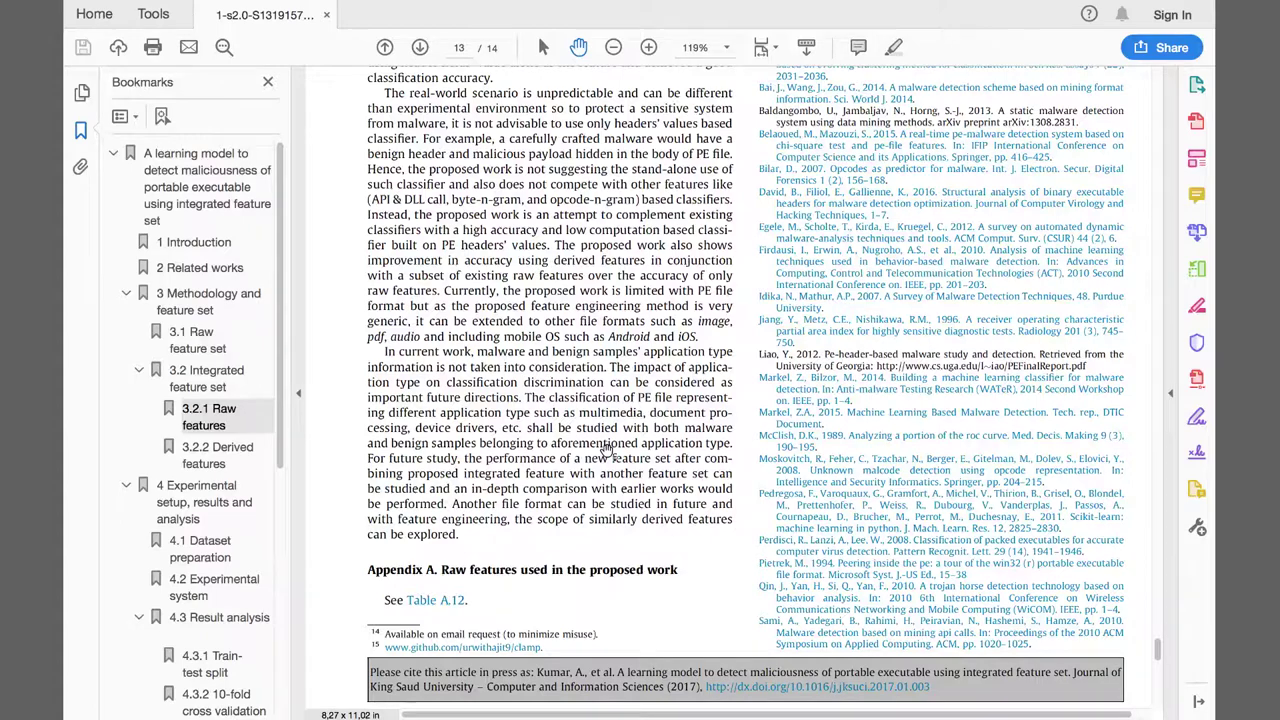
left_click(430, 601)
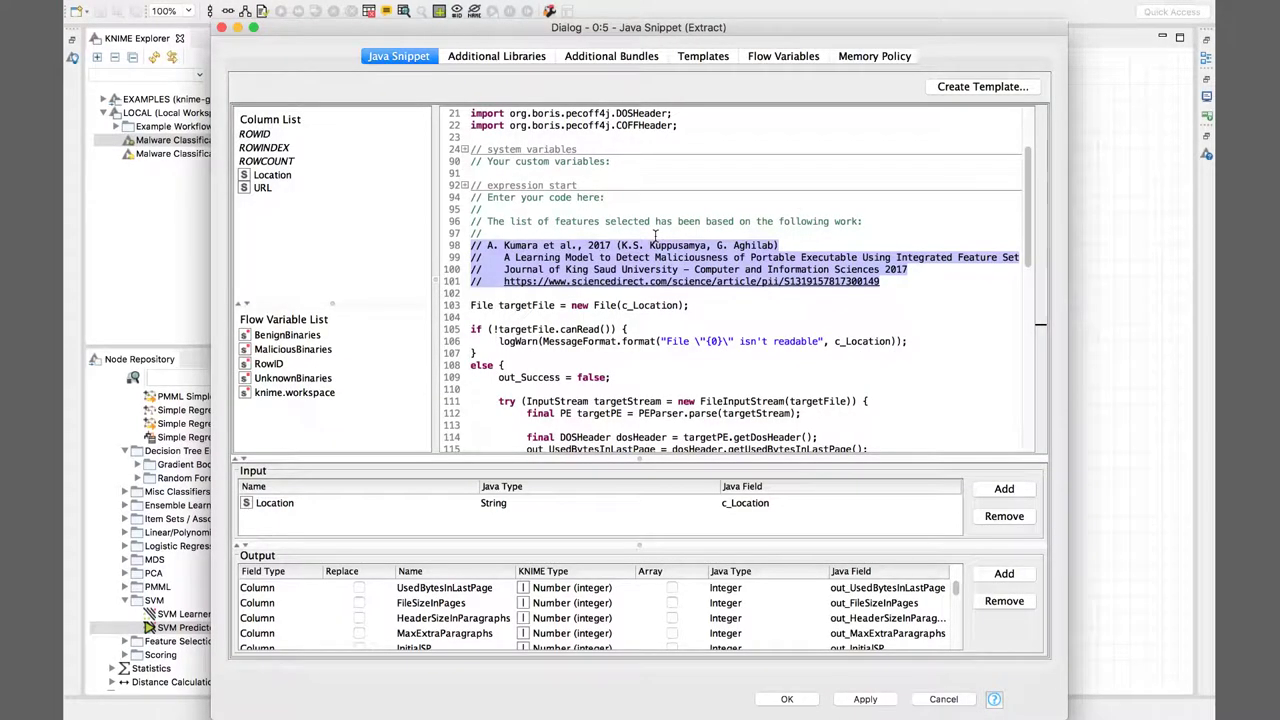
- Examine the pecoff4j imports and the start of the feature-extraction code in the Java Snippet configuration
scroll(656, 240, "up", 3)
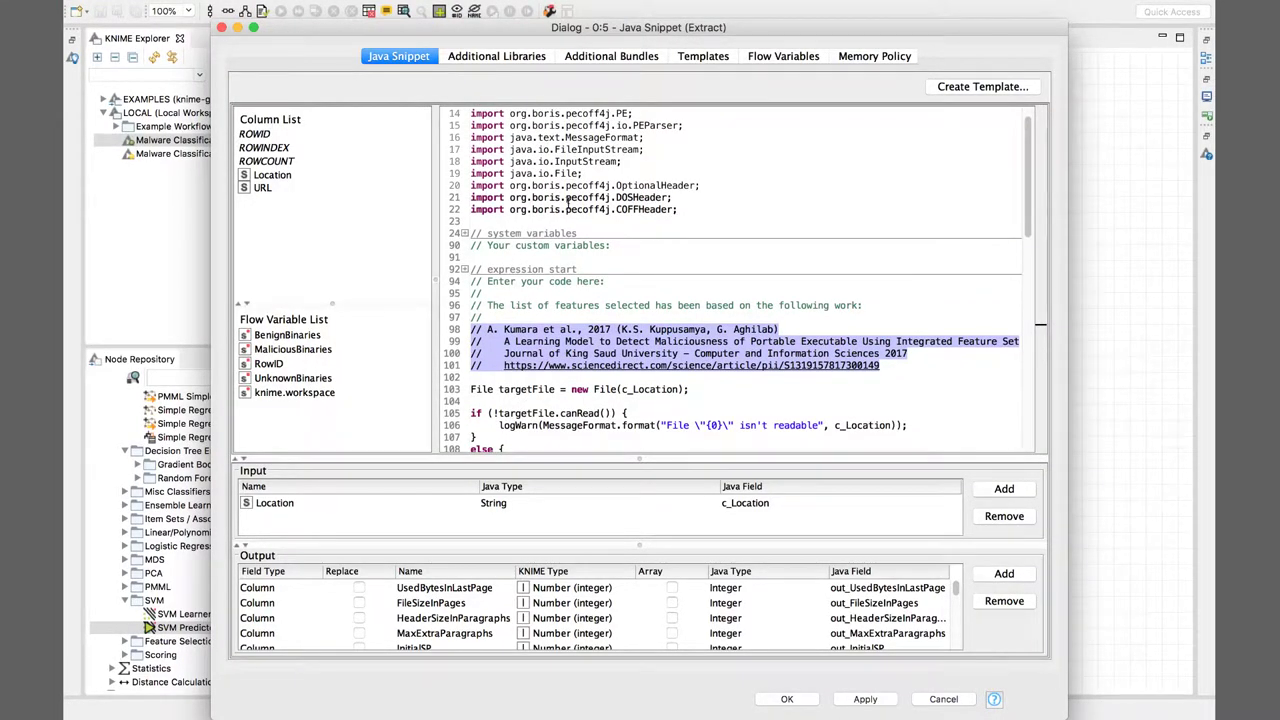
double_click(604, 198)
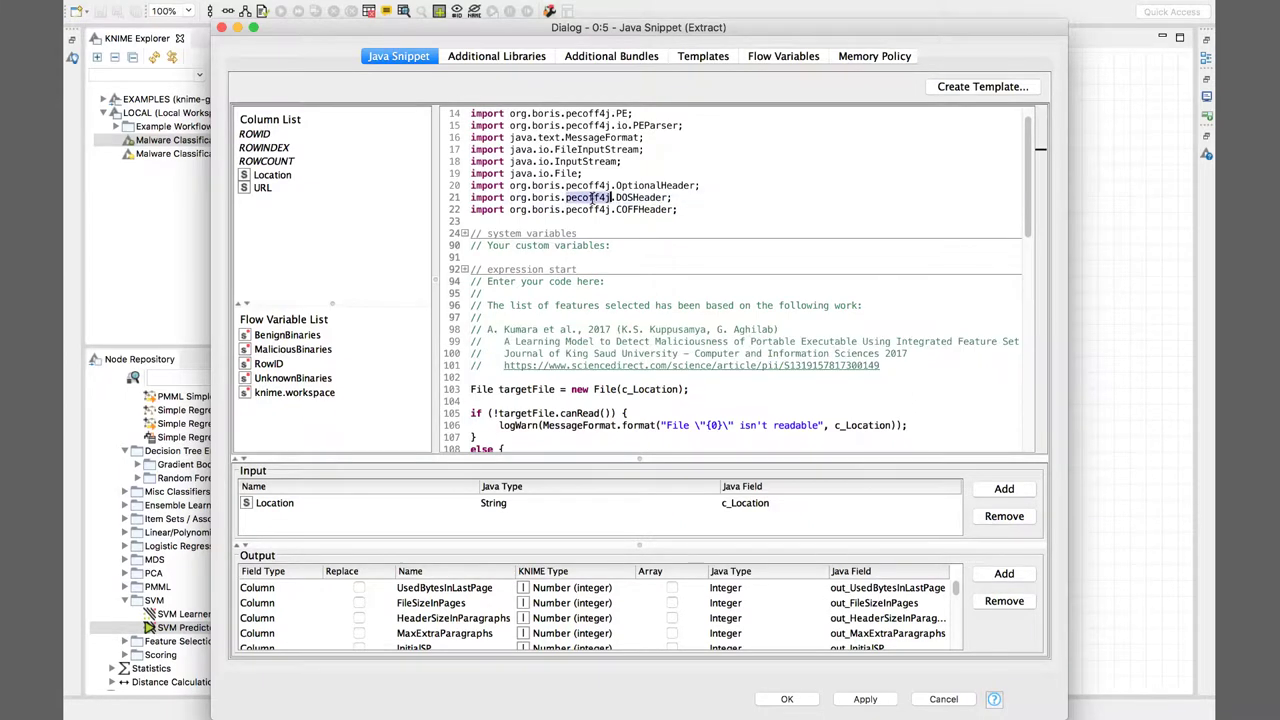
scroll(616, 245, "down", 5)
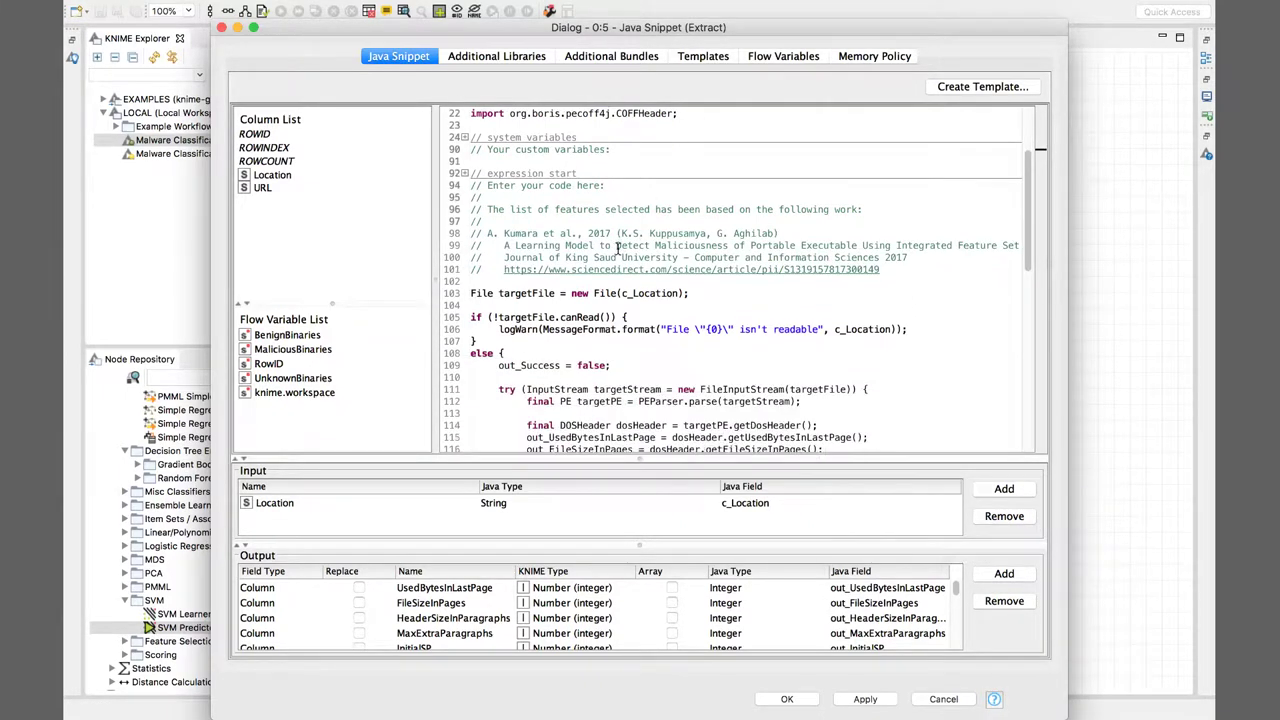
scroll(618, 248, "down", 2)
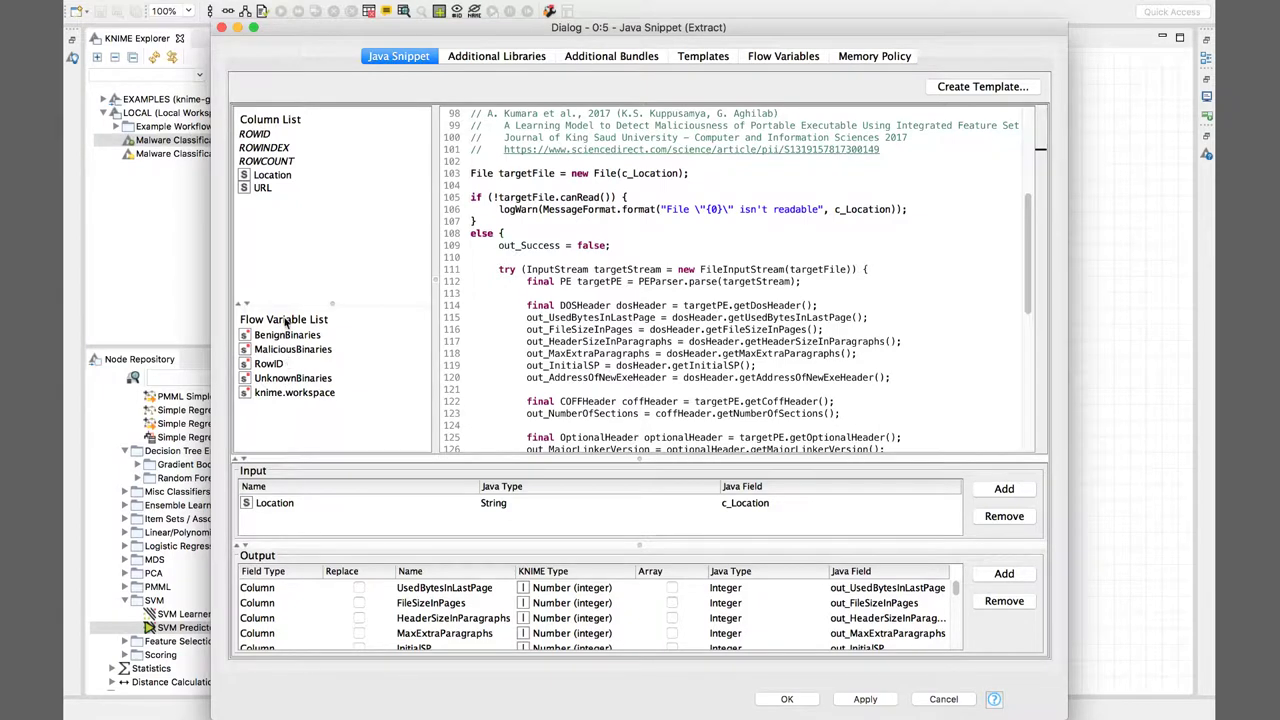
- Inspect the Location input column, the out_Success flag and the DOS header assignments in the snippet
left_click(266, 175)
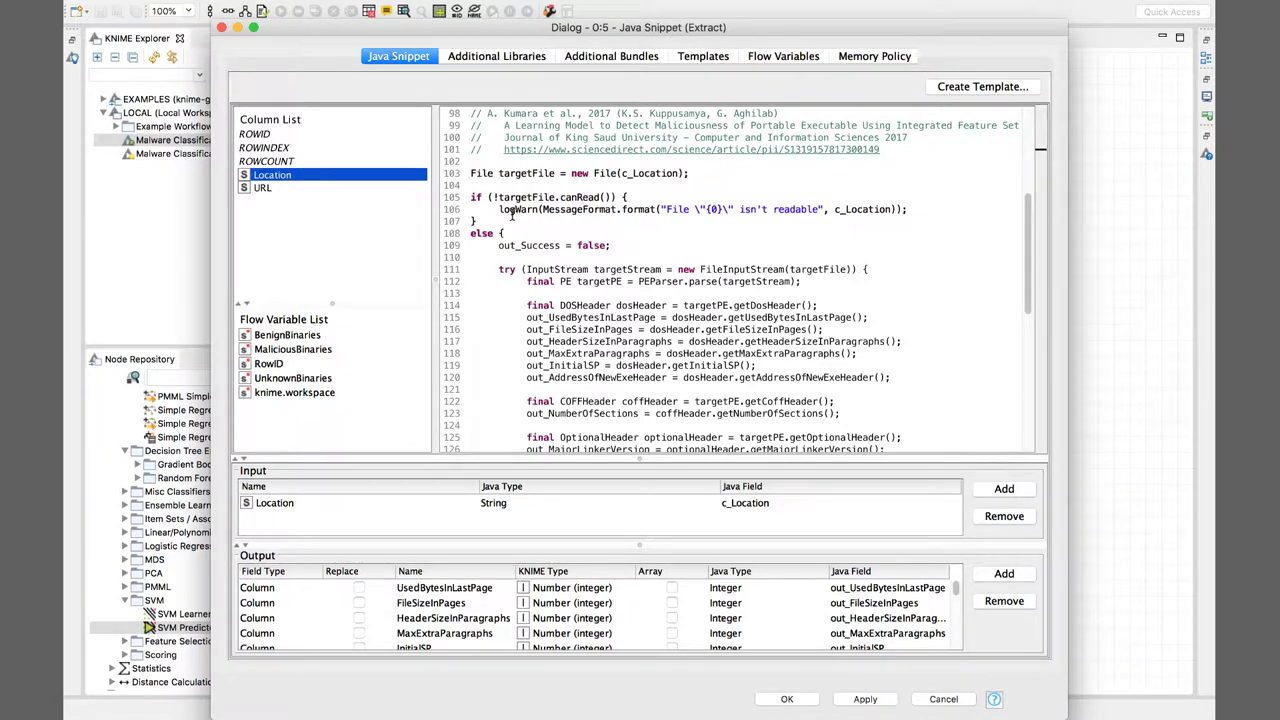
scroll(694, 262, "down", 2)
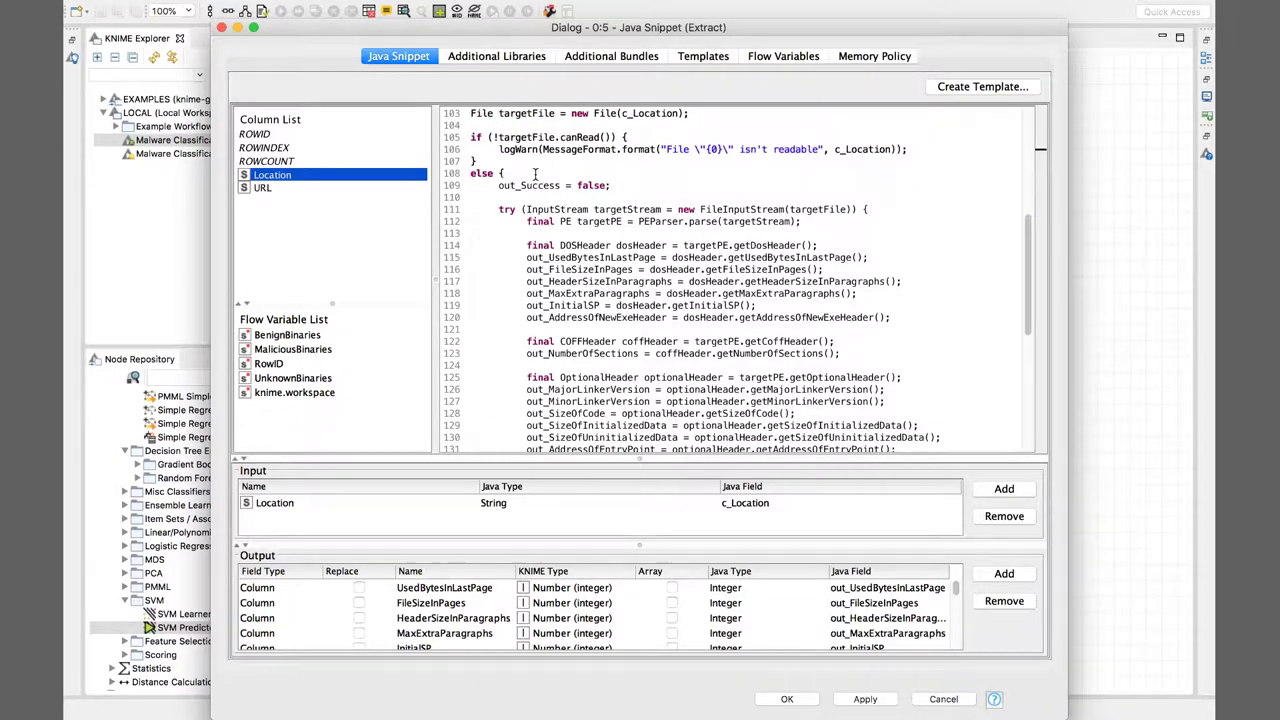
left_click_drag(498, 185, 562, 190)
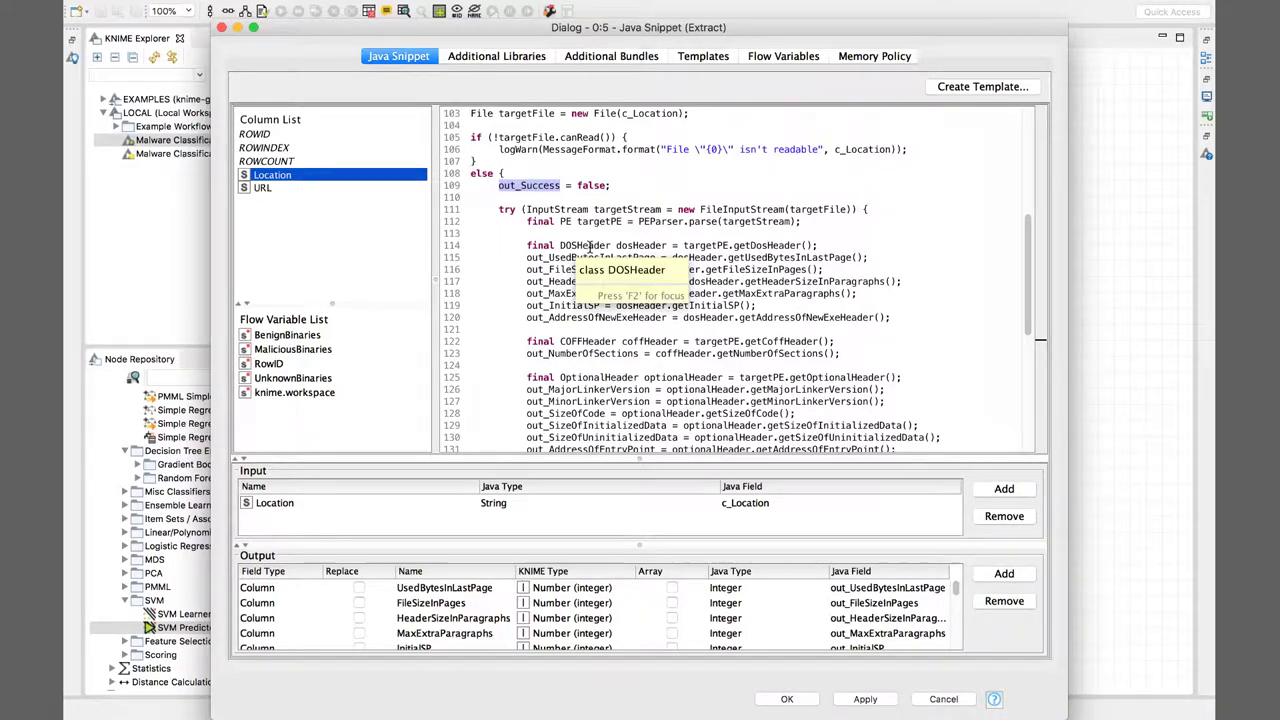
scroll(590, 245, "down", 2)
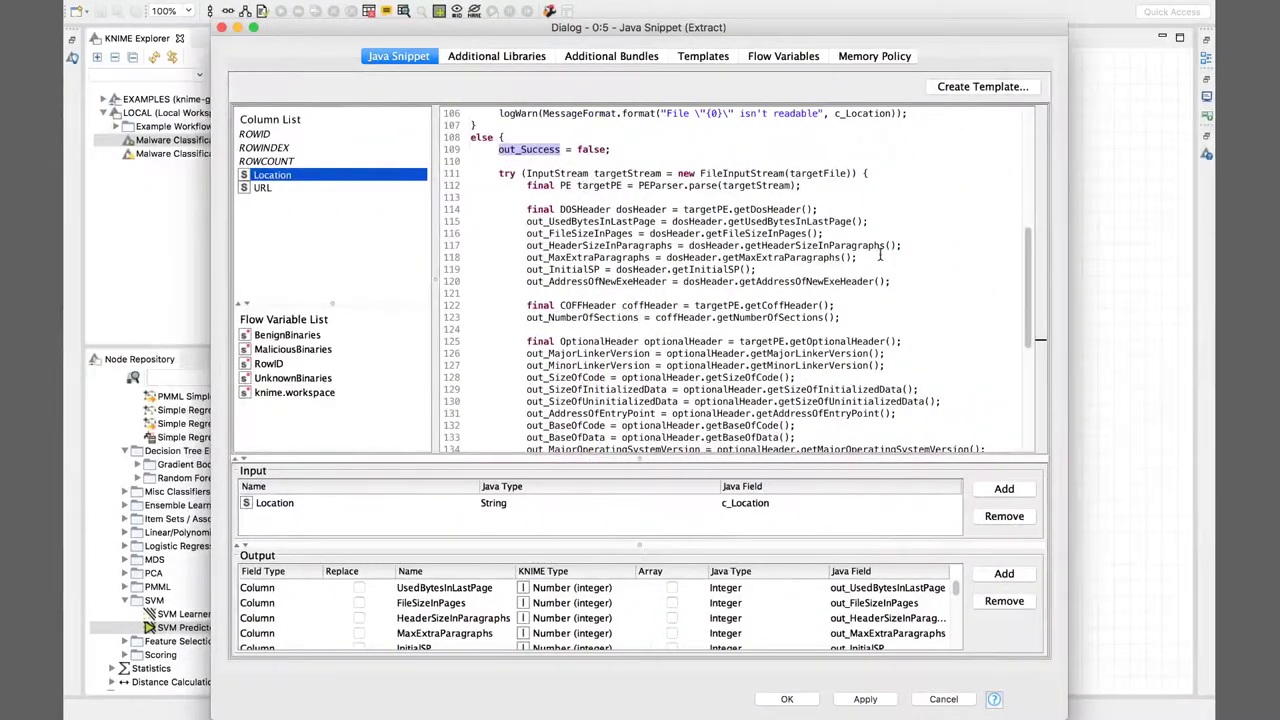
- Highlight the getMajorLinkerVersion, getMinorLinkerVersion and getSizeOfCode calls to examine how optional header features are extracted
double_click(804, 354)
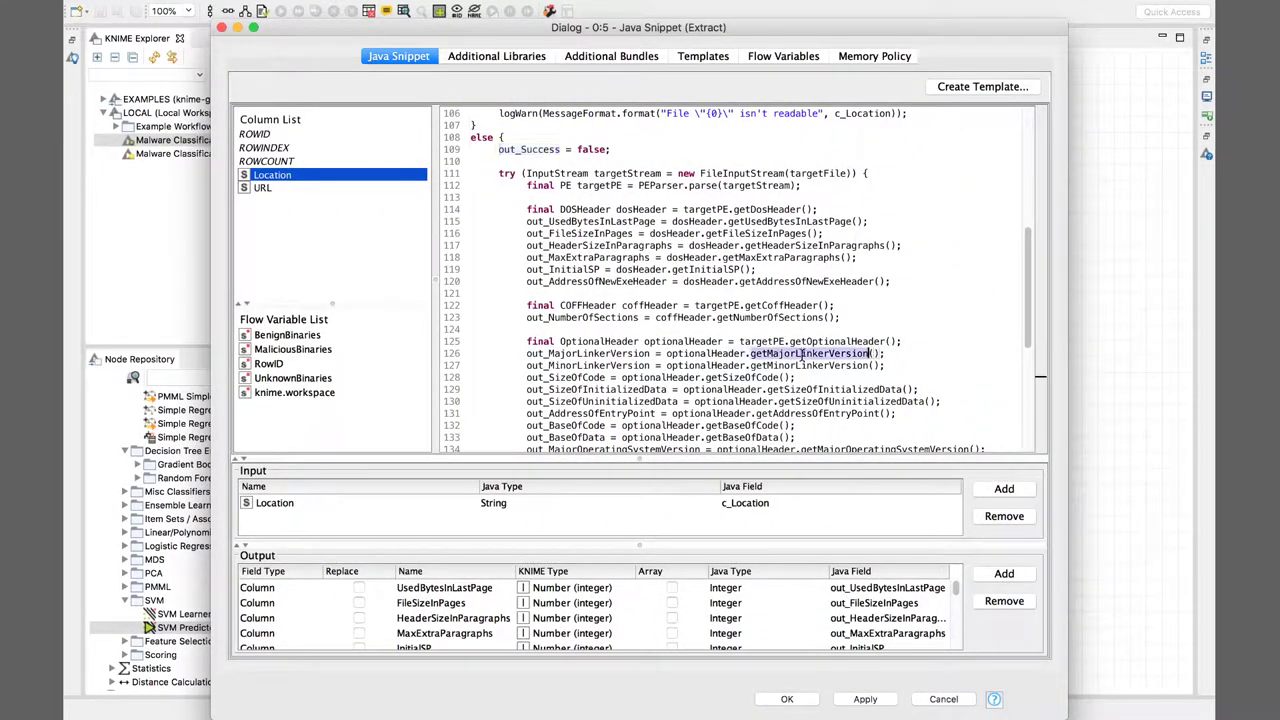
left_click(802, 365)
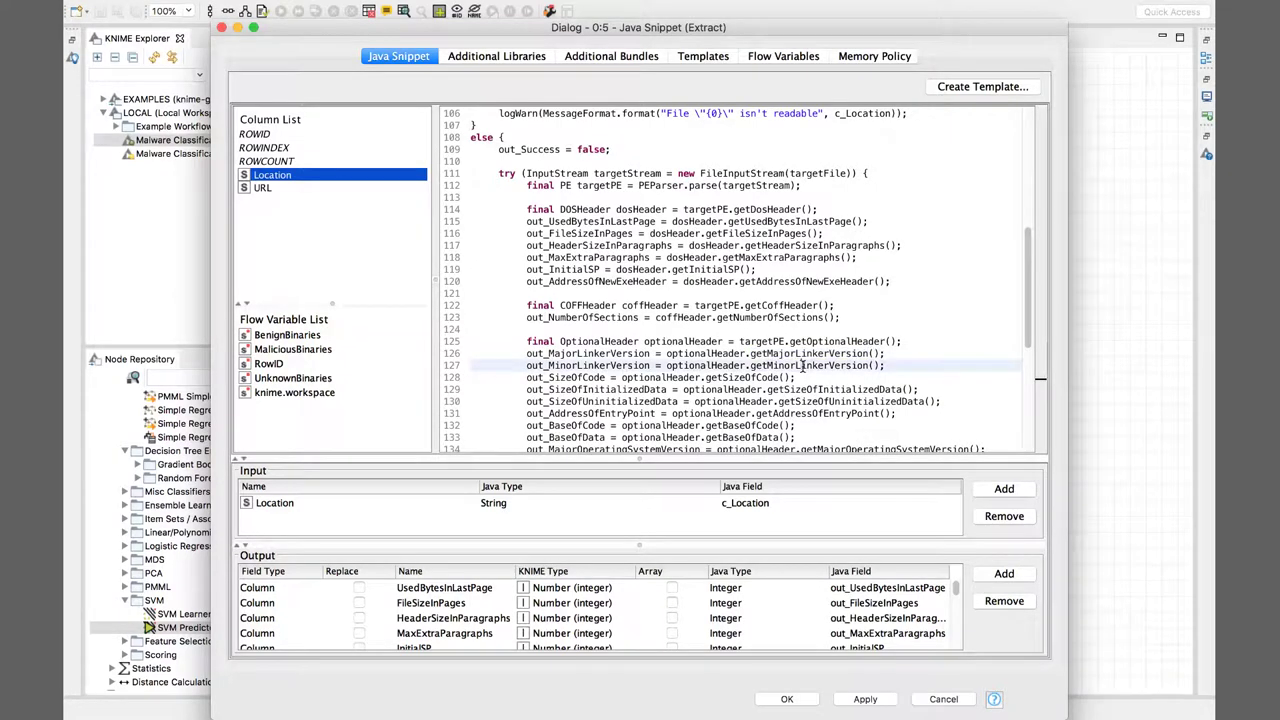
double_click(802, 365)
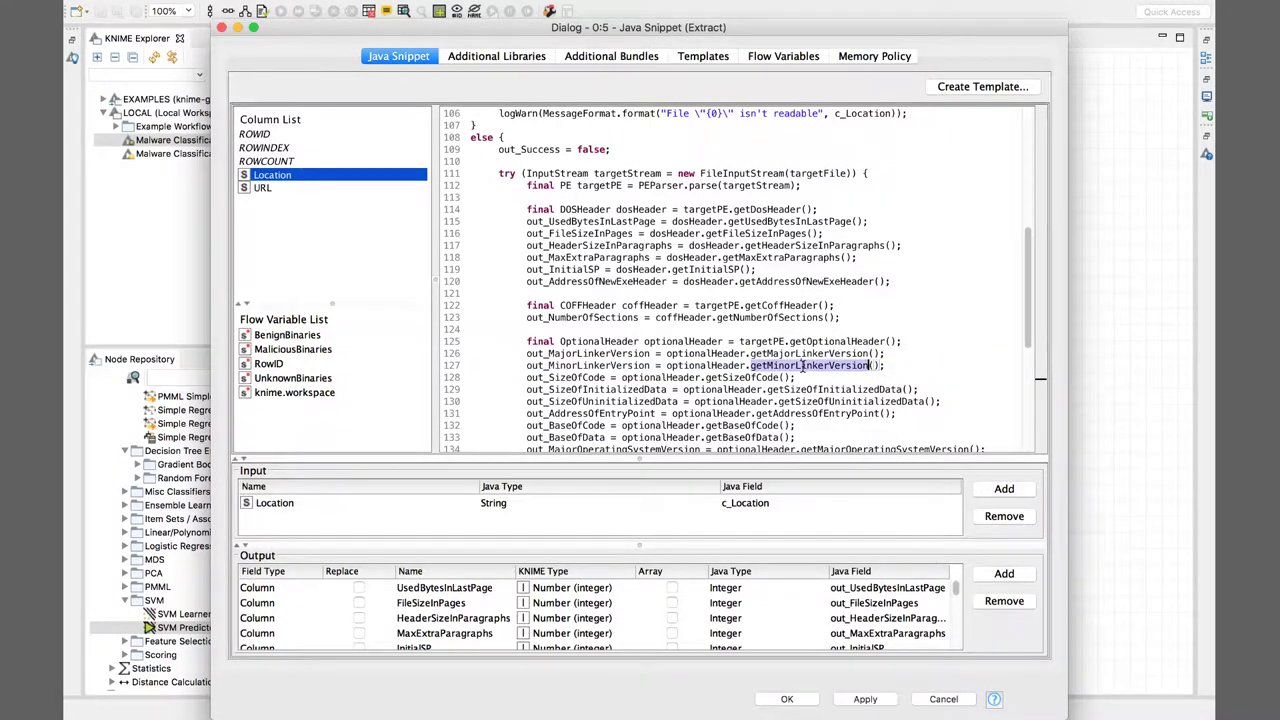
double_click(735, 378)
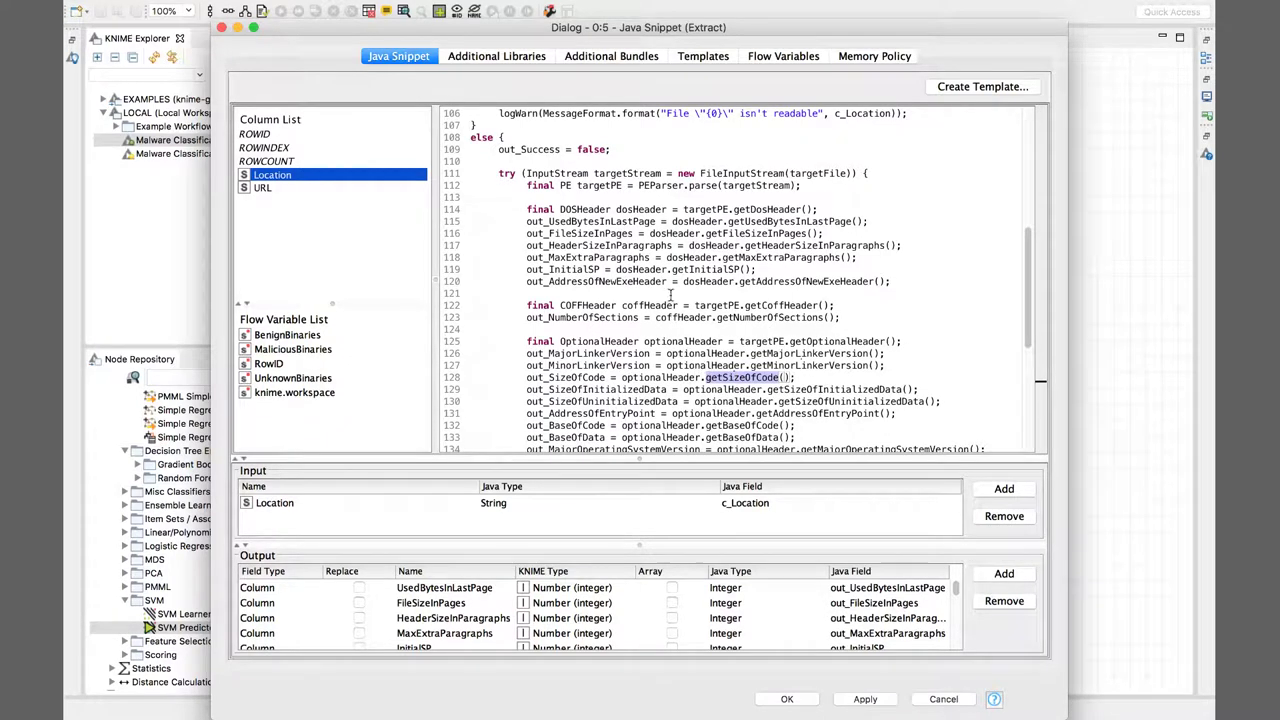
- Read through the remaining DOS, COFF and optional header feature assignments and the exception handling in the Java snippet
scroll(652, 205, "down", 3)
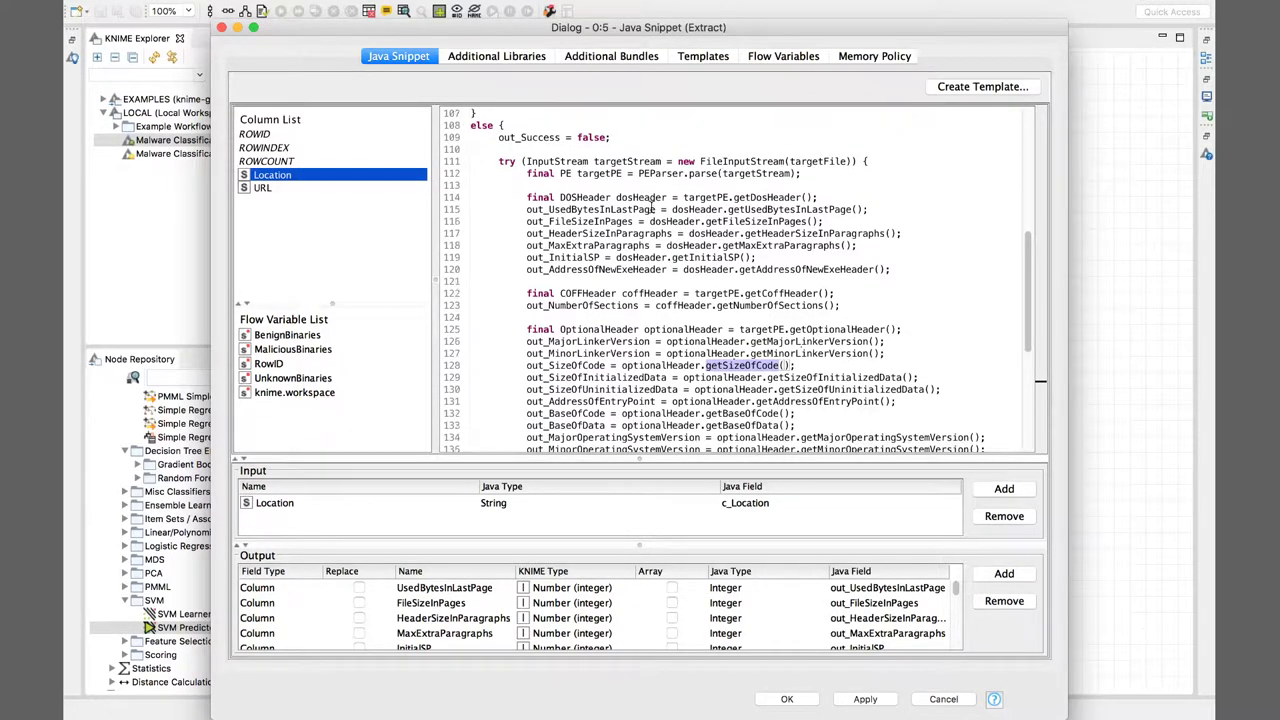
scroll(652, 205, "down", 8)
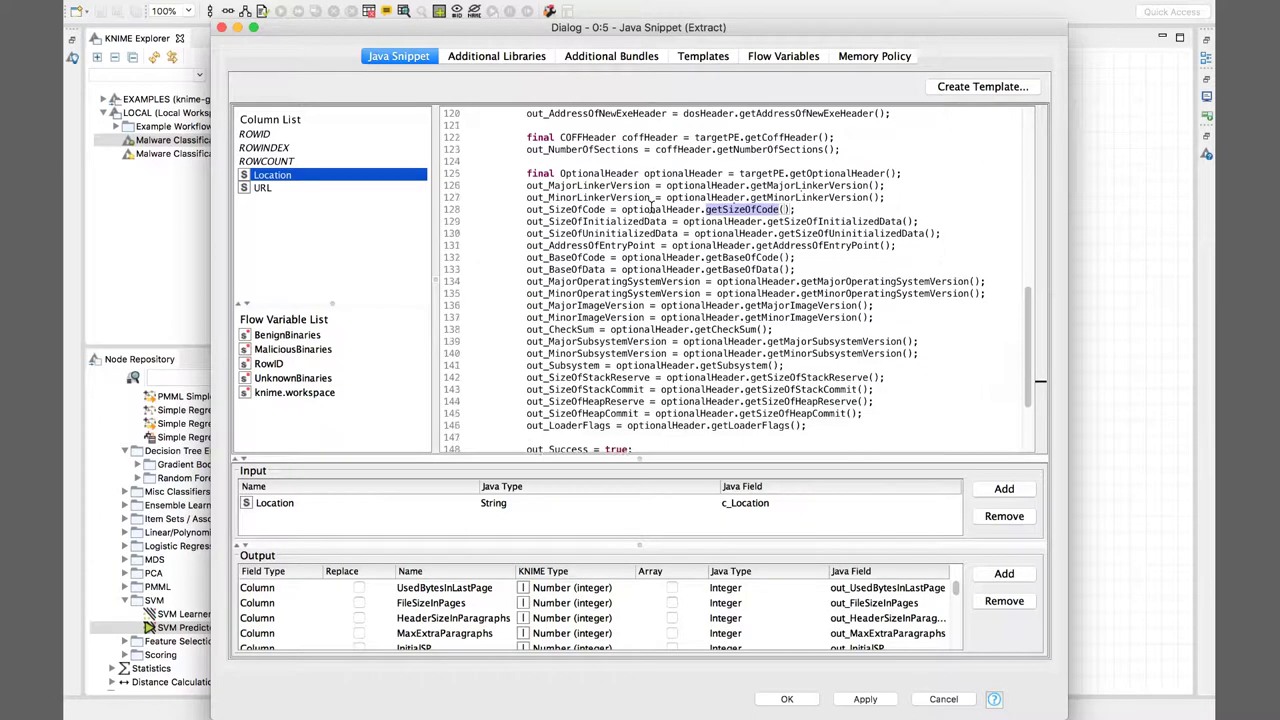
scroll(652, 207, "down", 3)
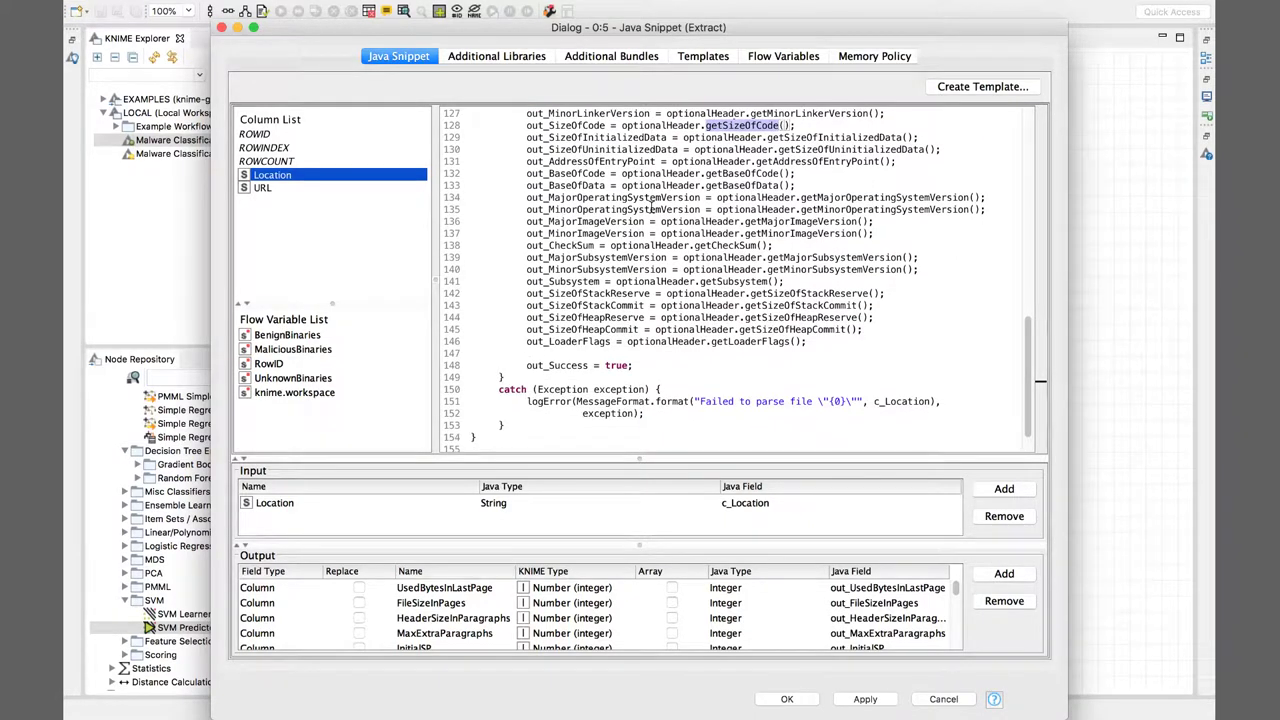
scroll(652, 205, "up", 3)
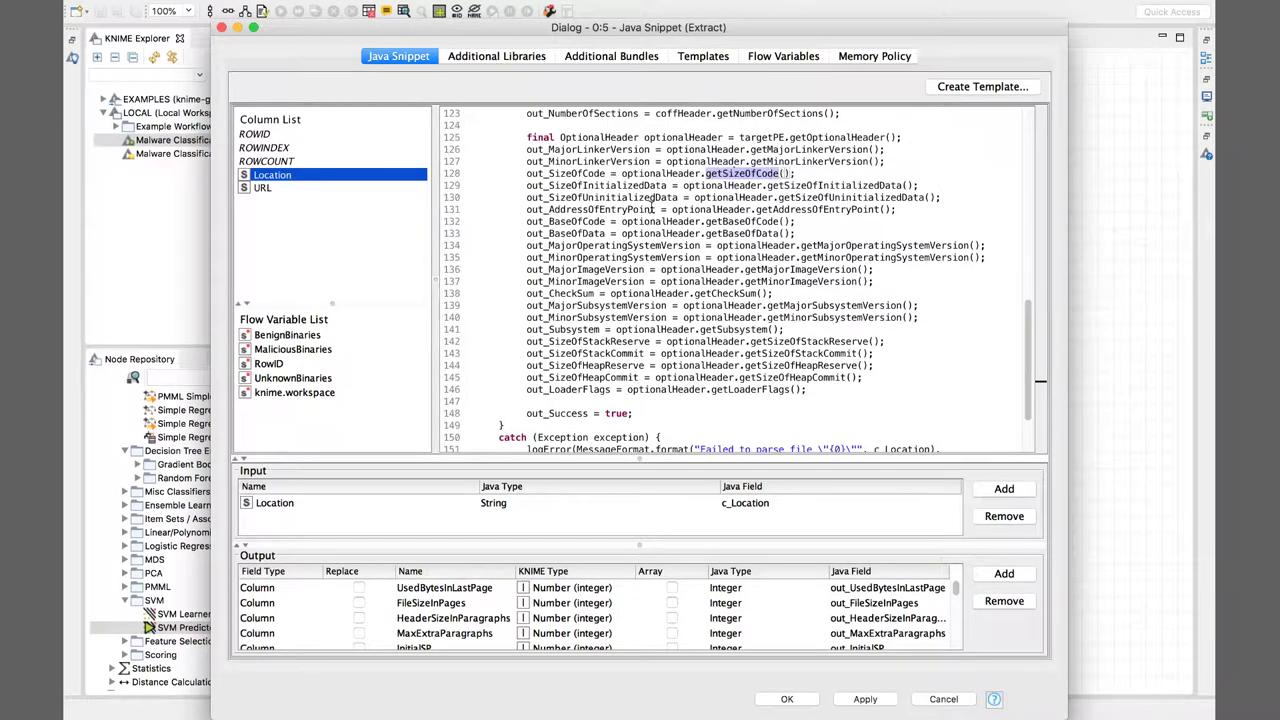
scroll(654, 208, "up", 3)
scroll(654, 207, "up", 8)
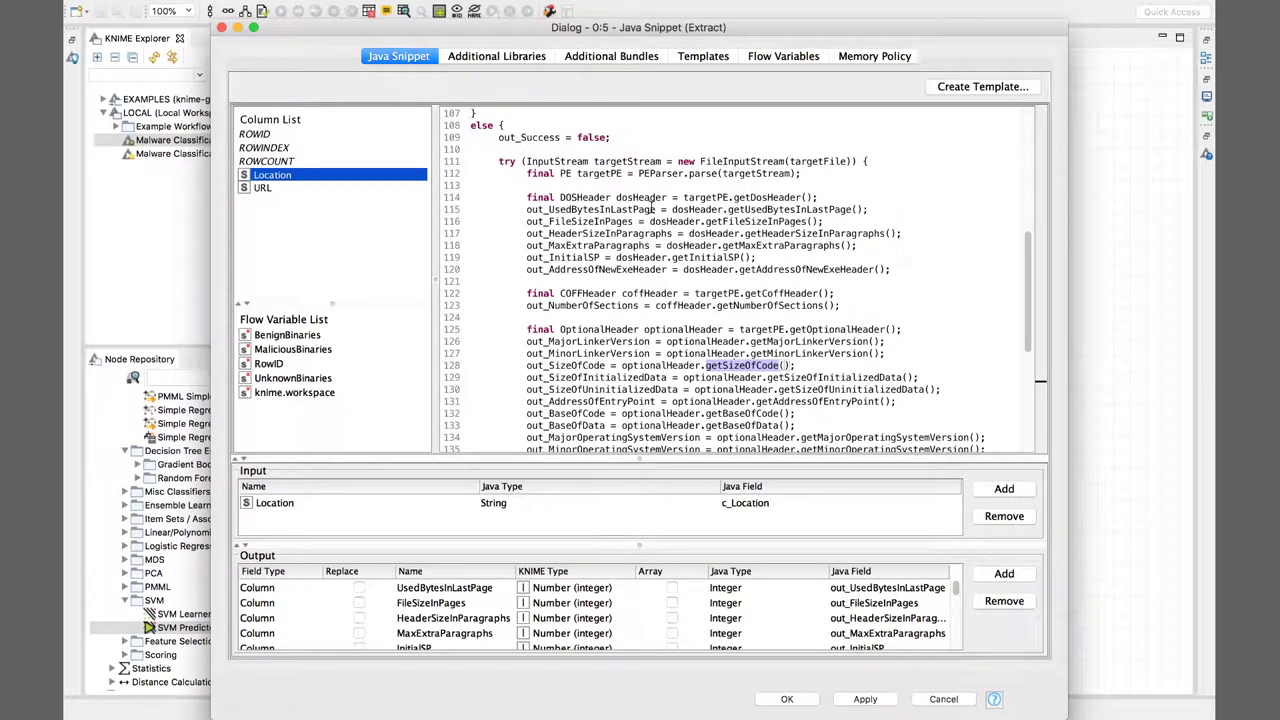
scroll(654, 207, "down", 6)
scroll(651, 207, "down", 6)
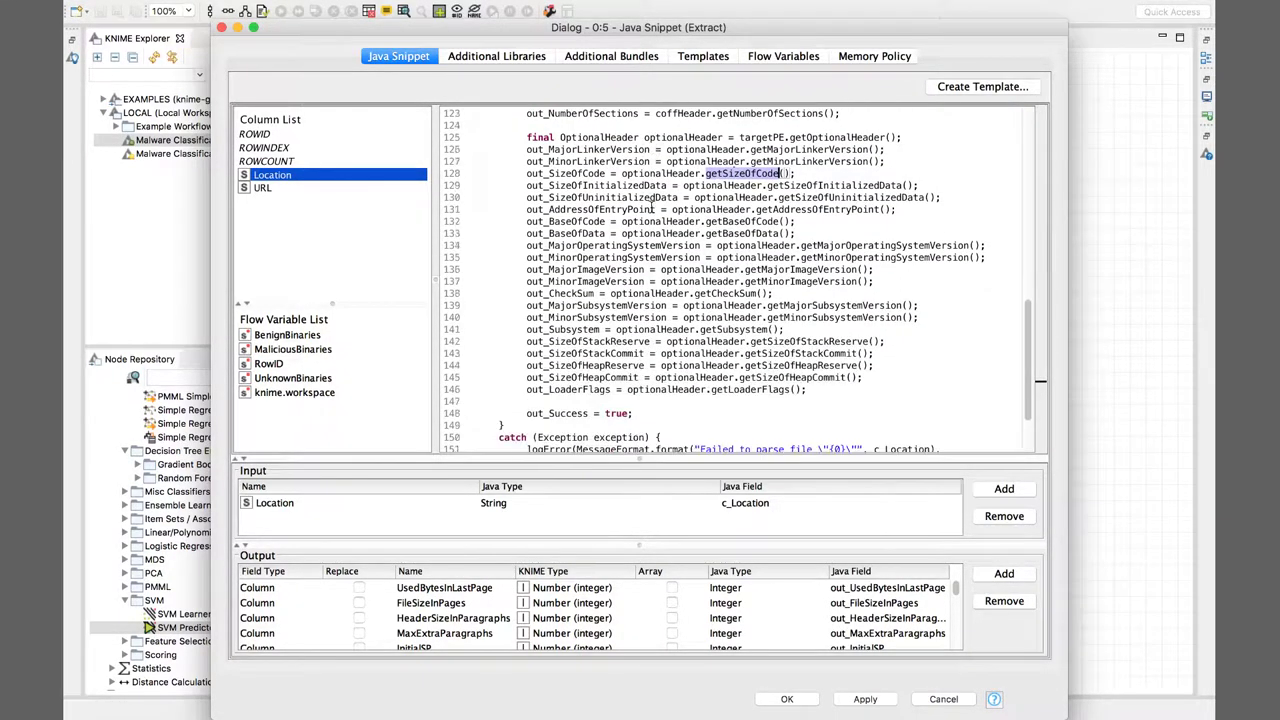
- Close the Java Snippet configuration and switch to the Malware Classification v2 workflow
left_click(222, 29)
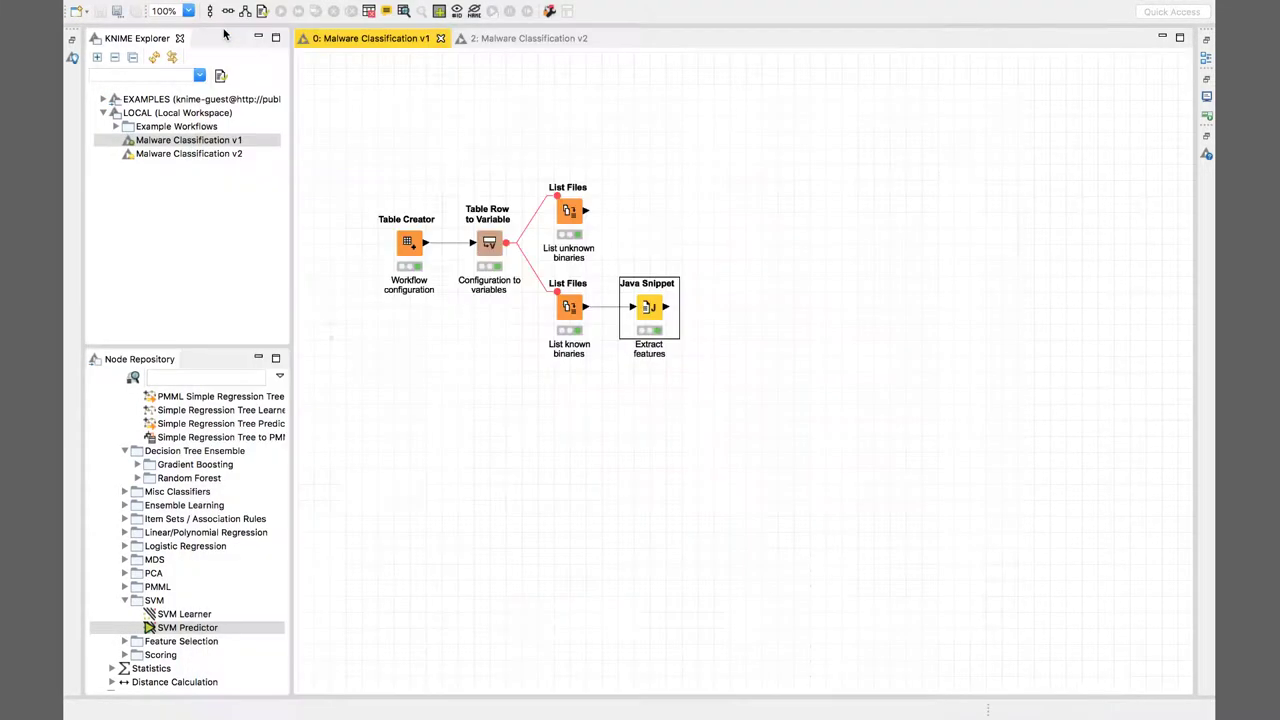
left_click_drag(377, 125, 700, 385)
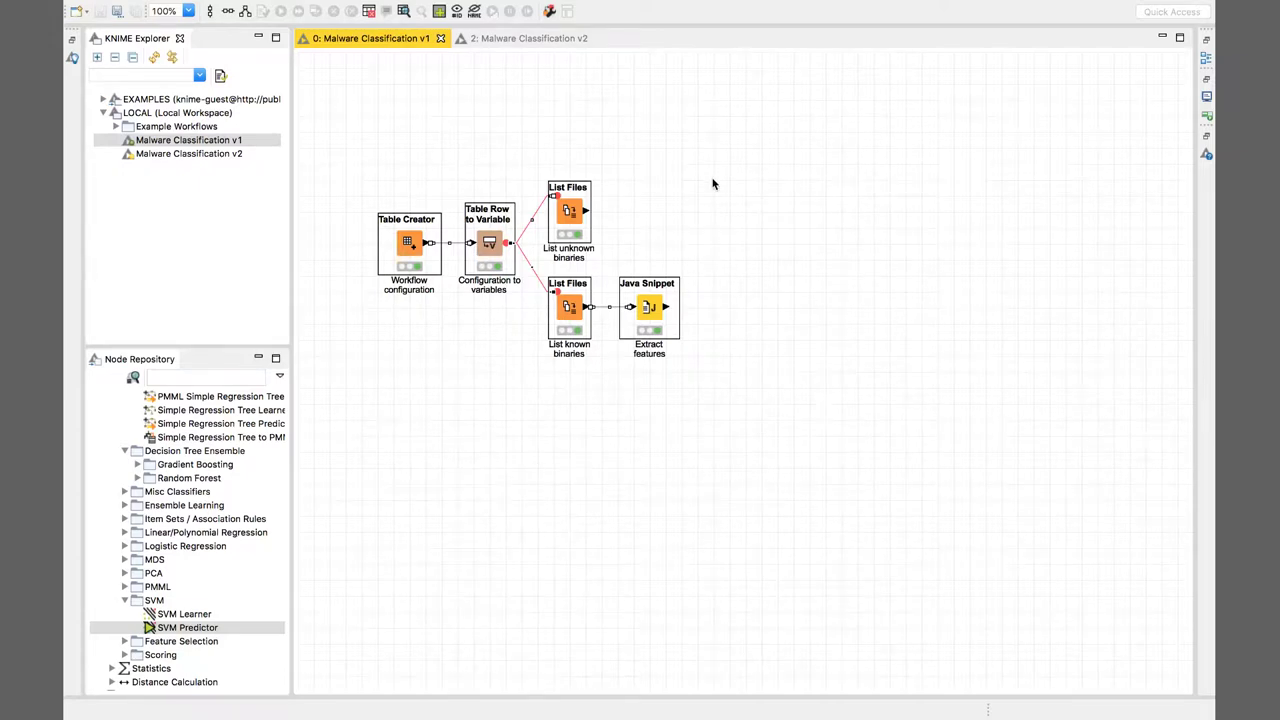
left_click(520, 40)
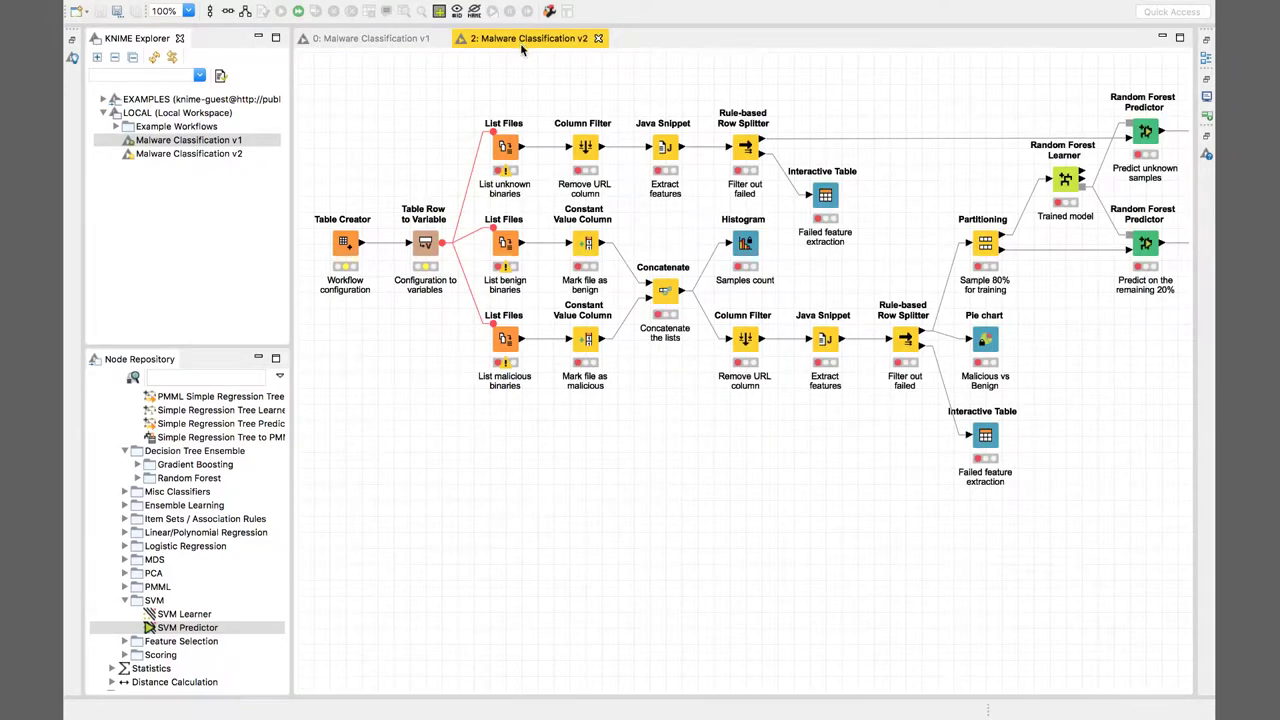
- Move the benign and malicious samples branch, from its List Files nodes through Partitioning, further down the canvas to separate it from the unknown-samples branch
left_click_drag(484, 467, 1076, 263)
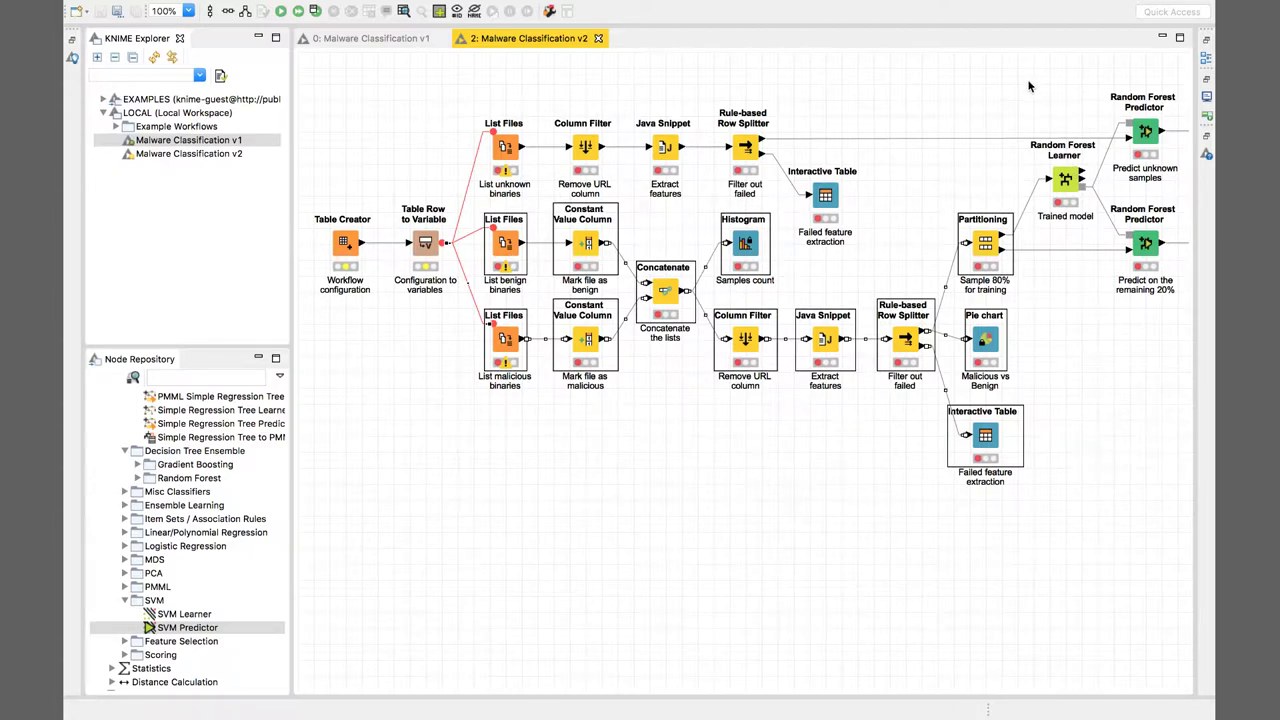
left_click_drag(985, 243, 975, 372)
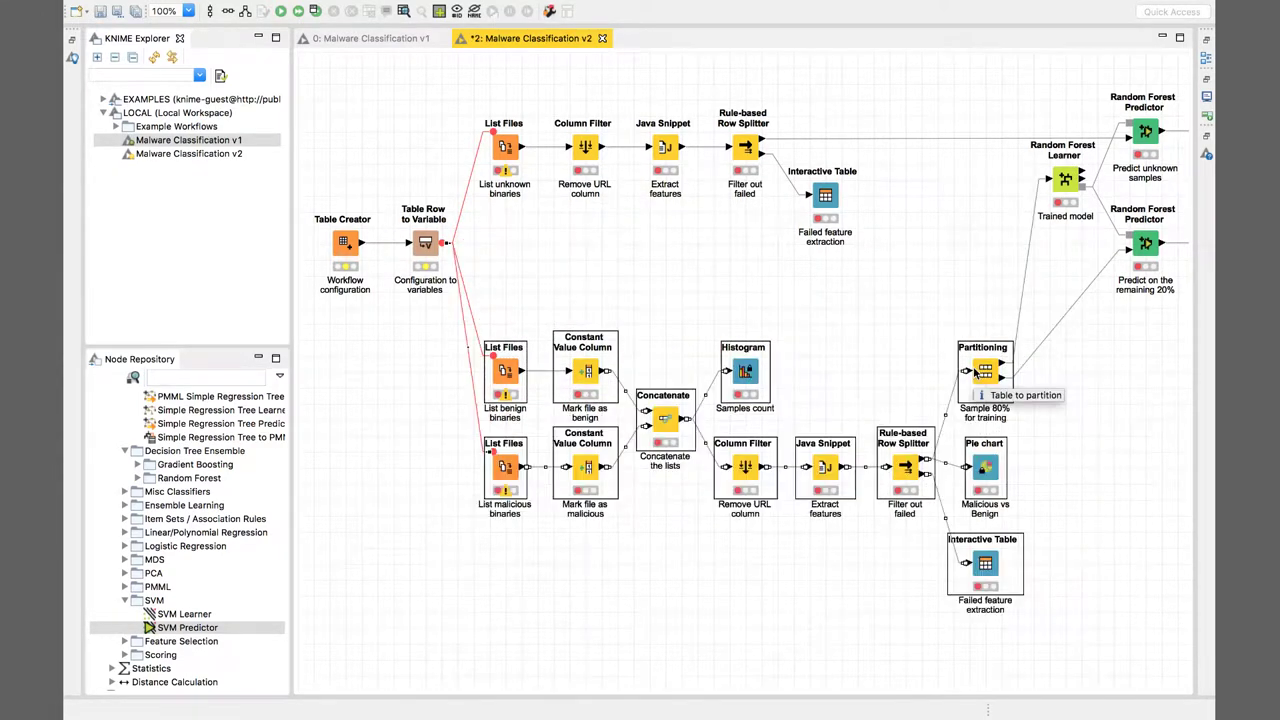
left_click(834, 295)
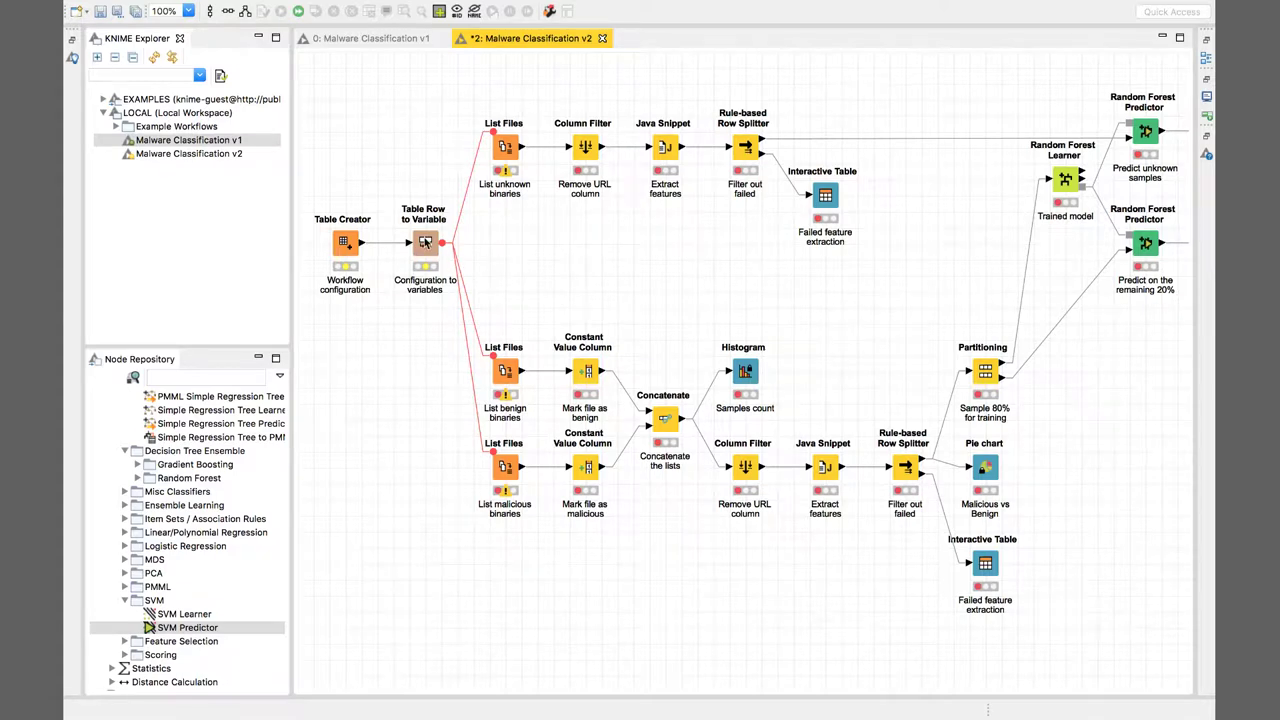
- Open the Table Creator configuration and widen the benign, unknown and malicious binaries columns to read their headers and paths
double_click(344, 243)
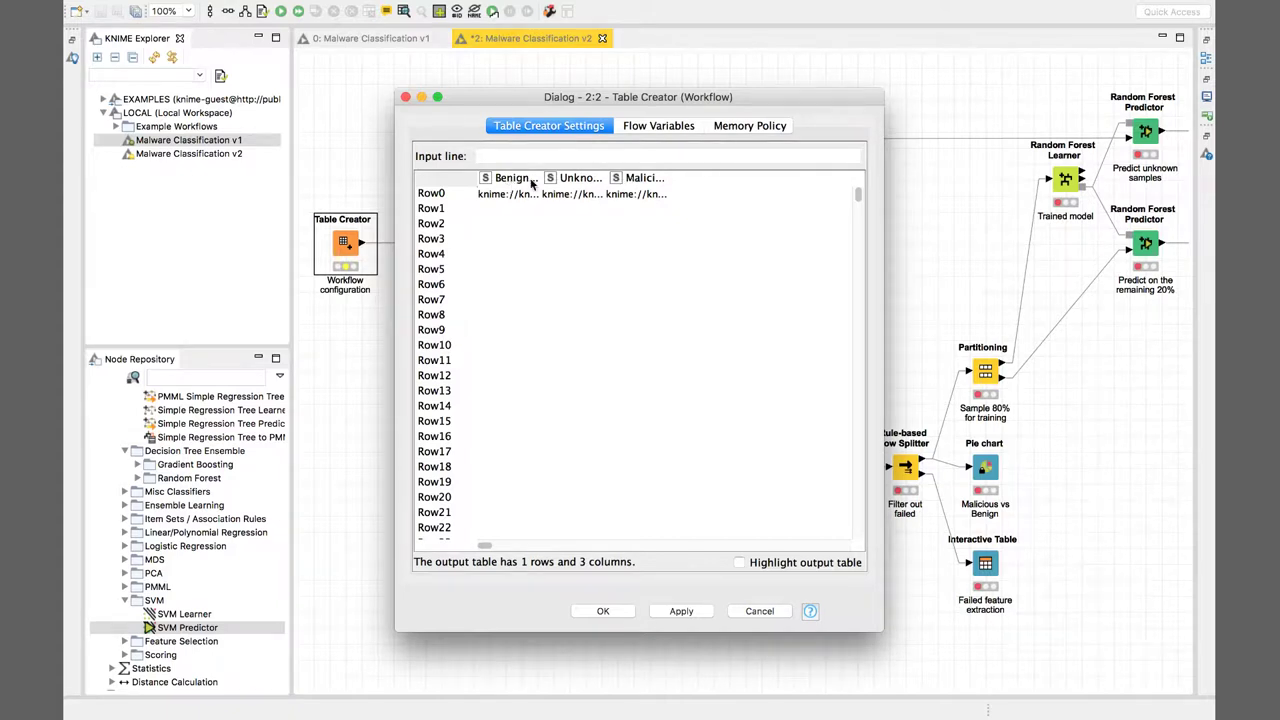
left_click_drag(541, 177, 710, 177)
left_click(676, 177)
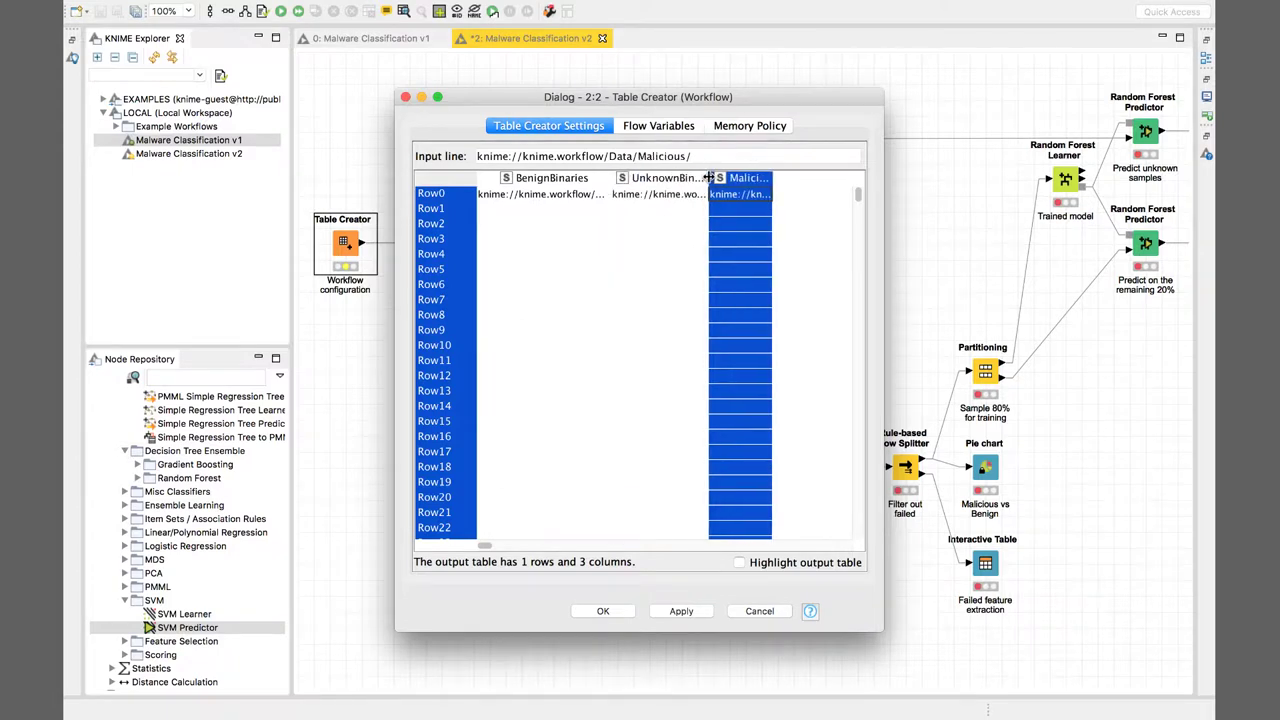
left_click(782, 177)
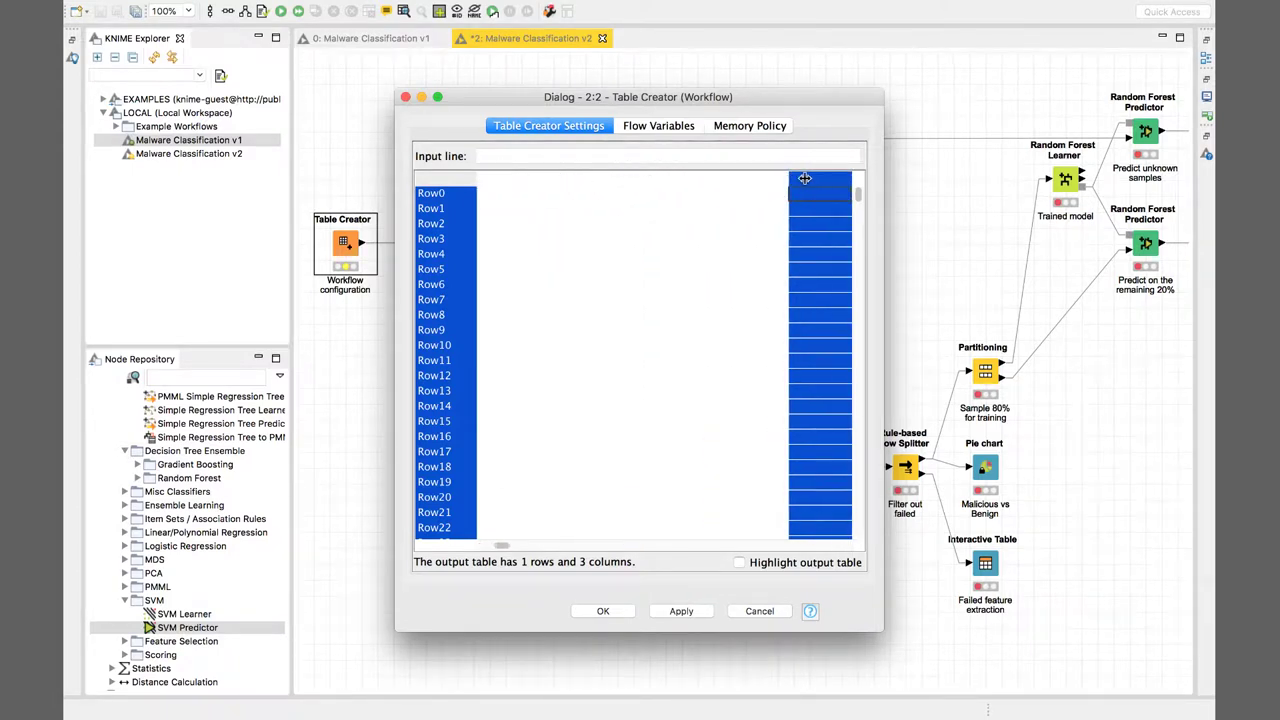
scroll(800, 177, "right", 3)
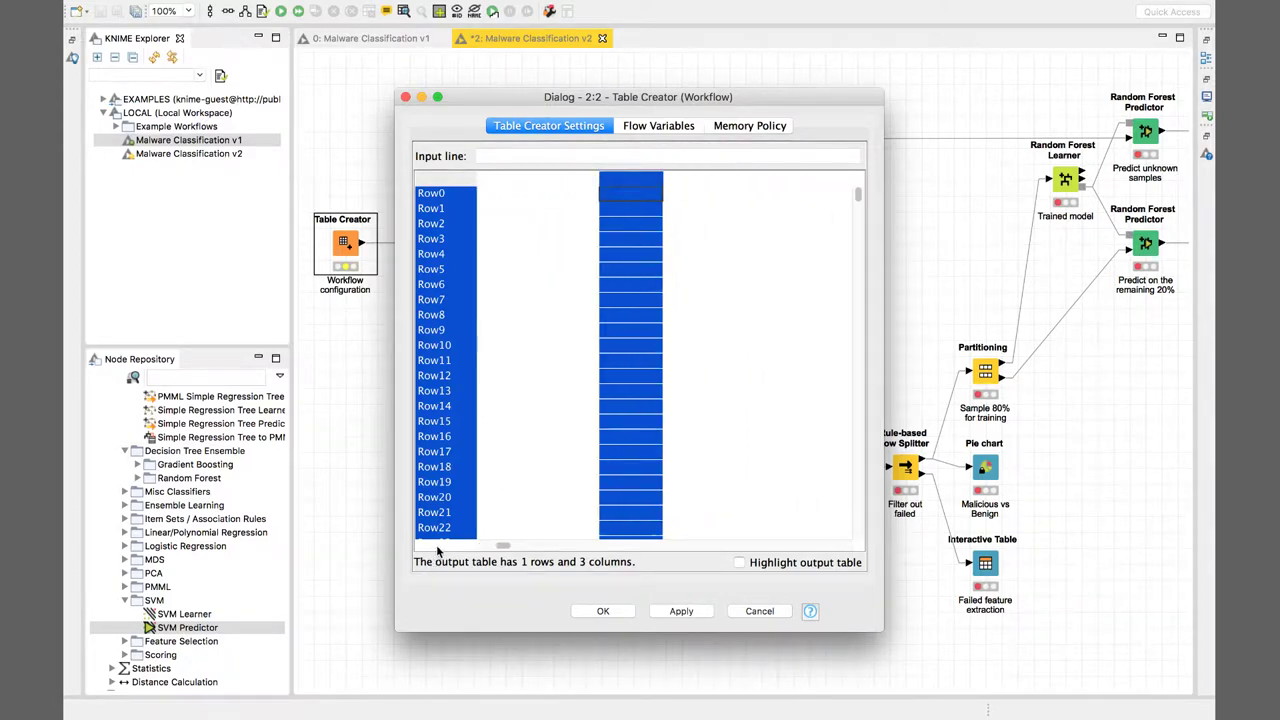
scroll(484, 547, "left", 3)
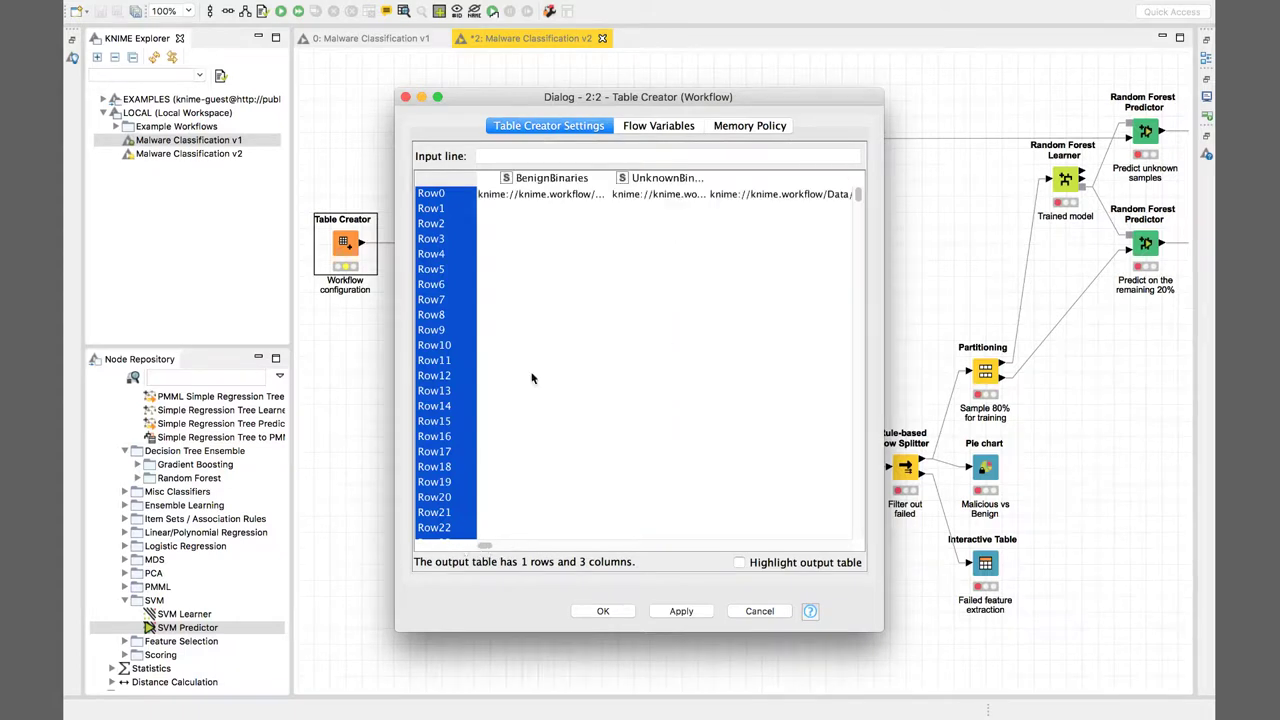
- Inspect the full Row0 folder paths for the benign, unknown and malicious binaries, and close the Table Creator configuration
left_click(596, 179)
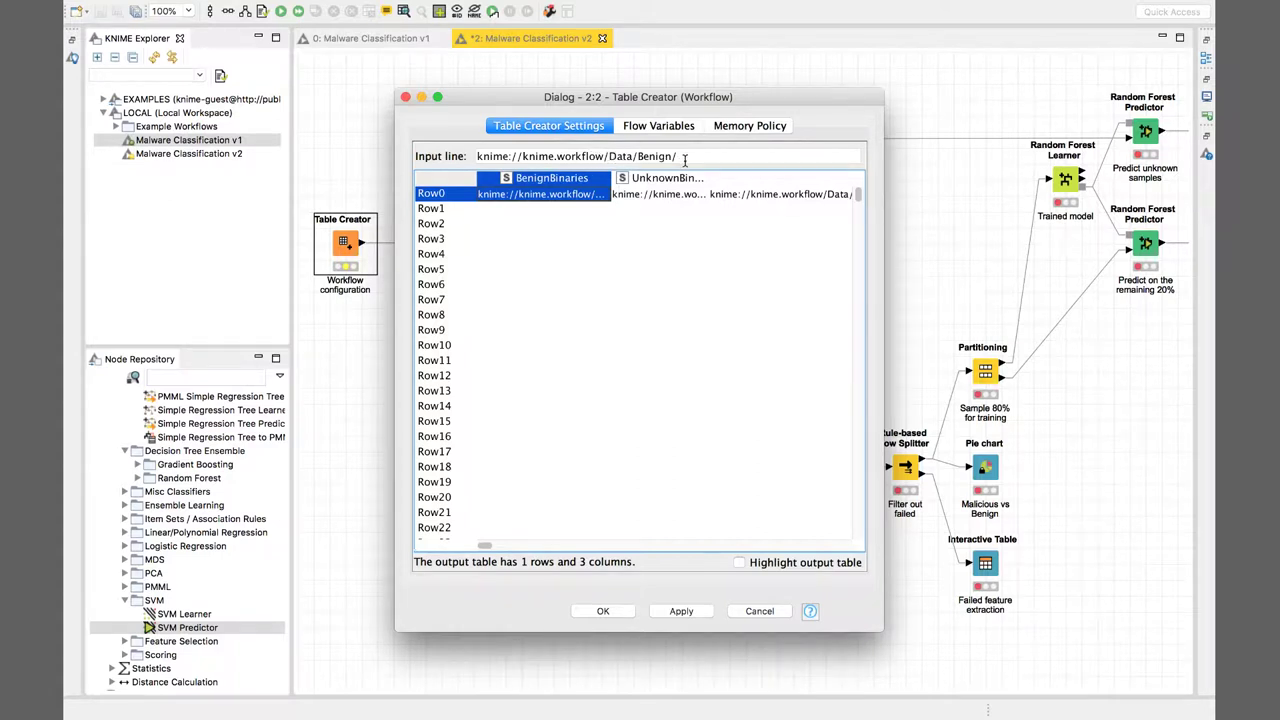
left_click_drag(691, 156, 638, 156)
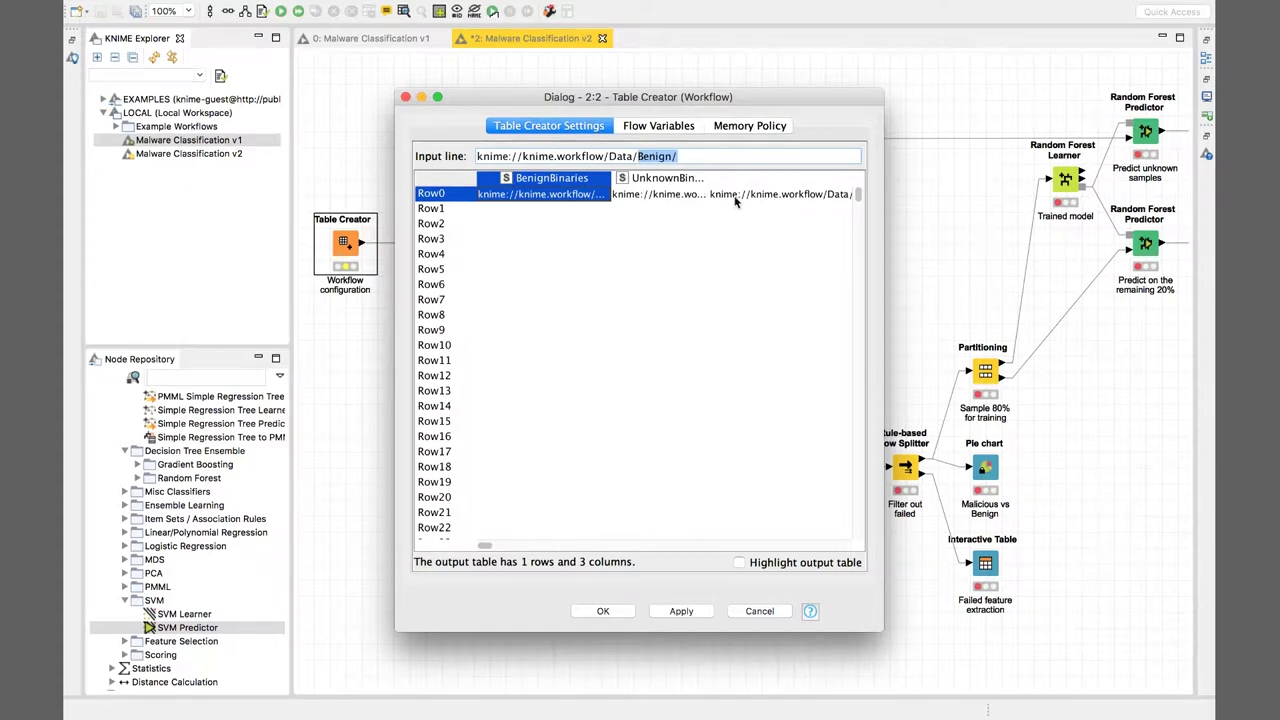
left_click(684, 192)
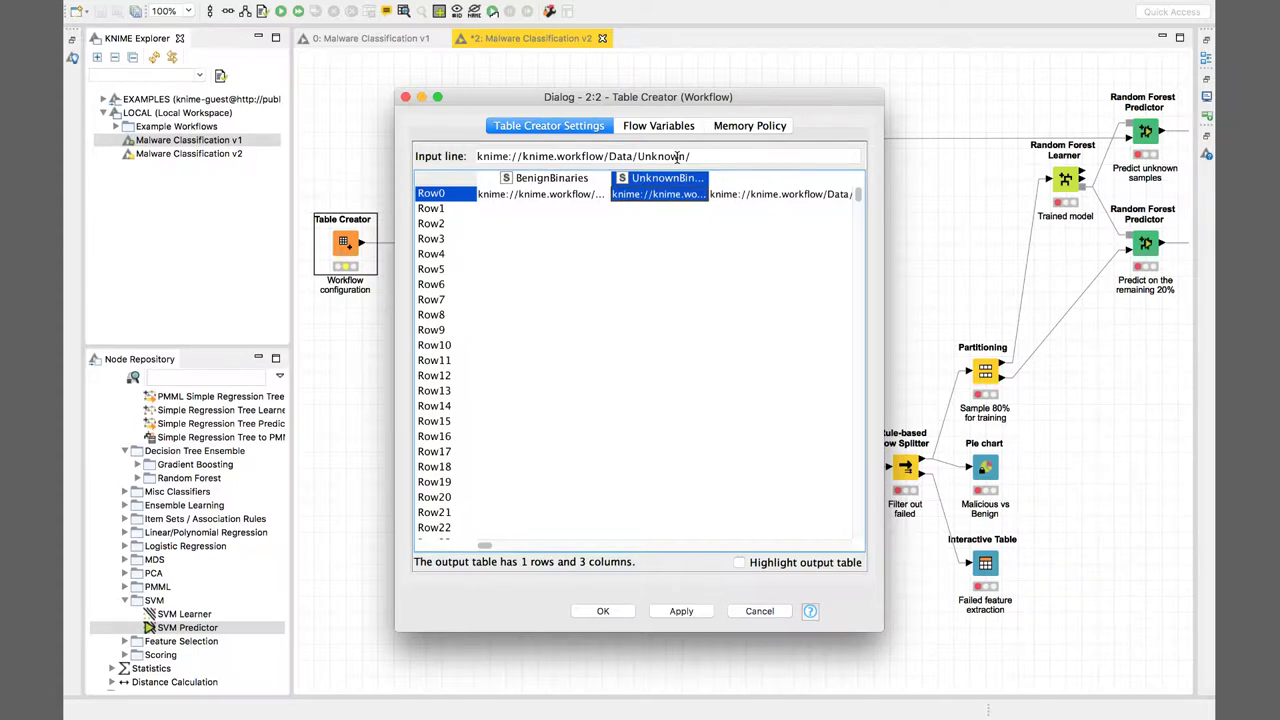
left_click(764, 195)
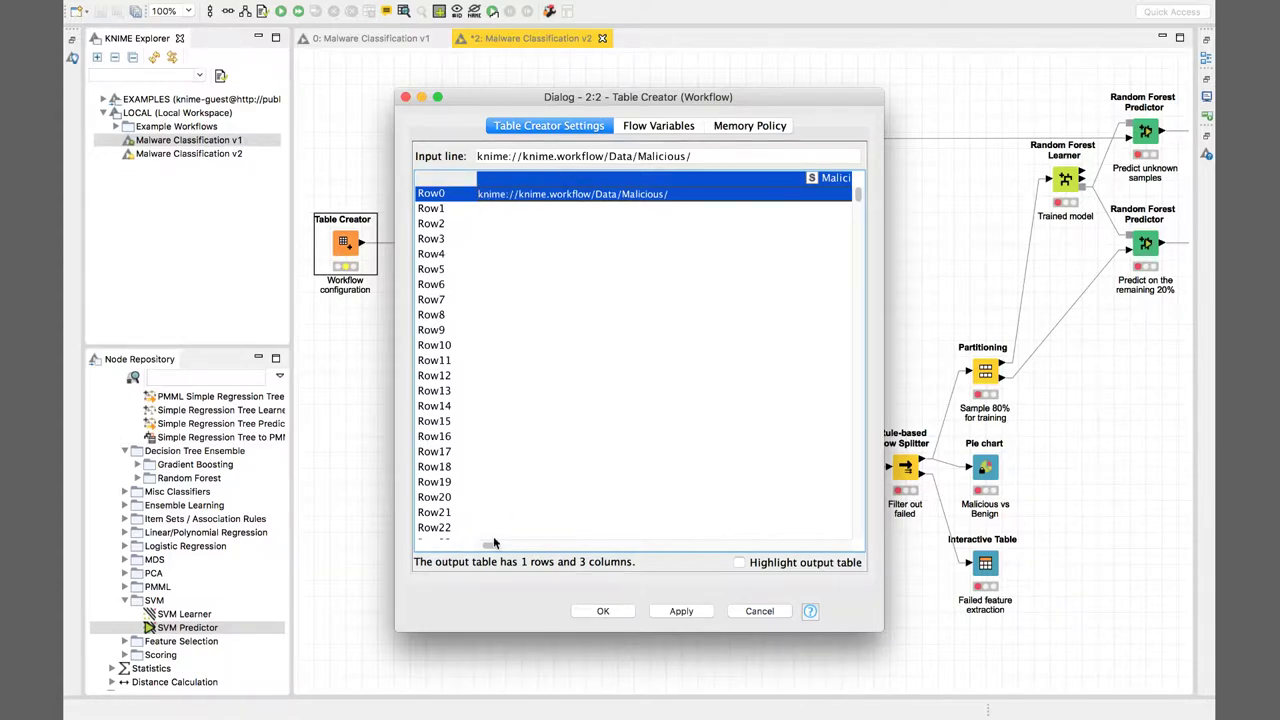
left_click_drag(490, 550, 484, 552)
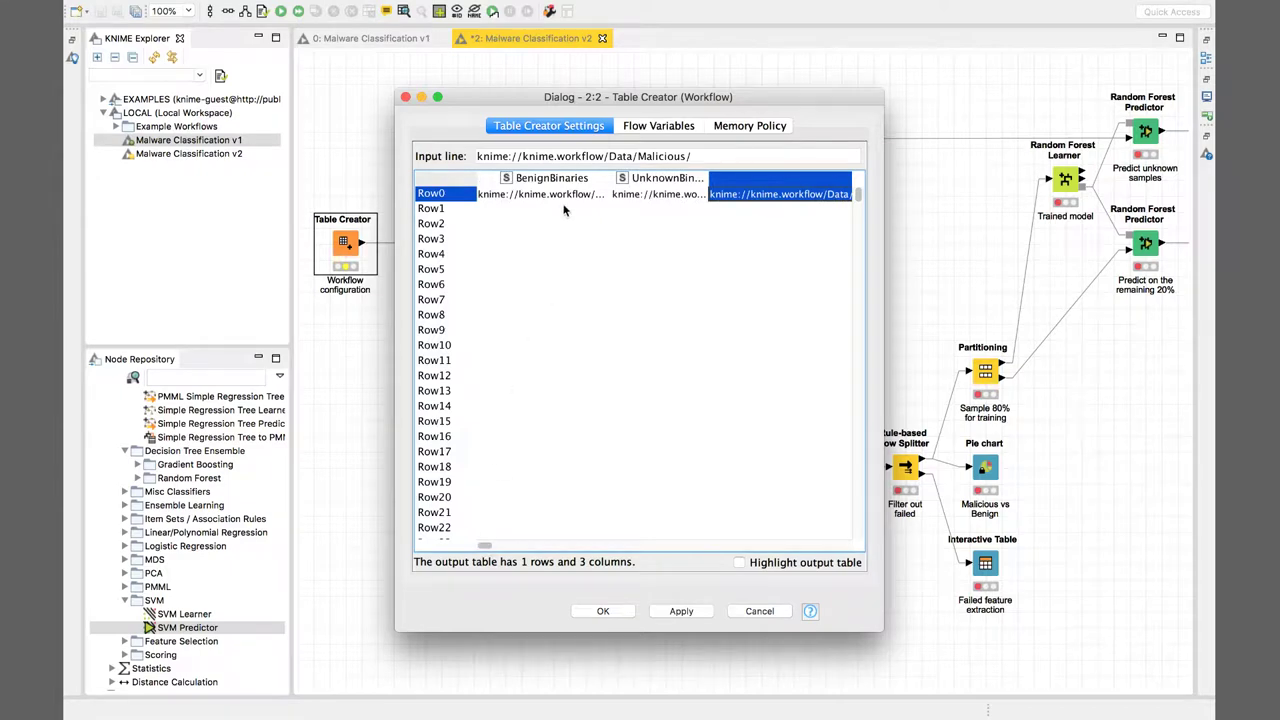
left_click(405, 97)
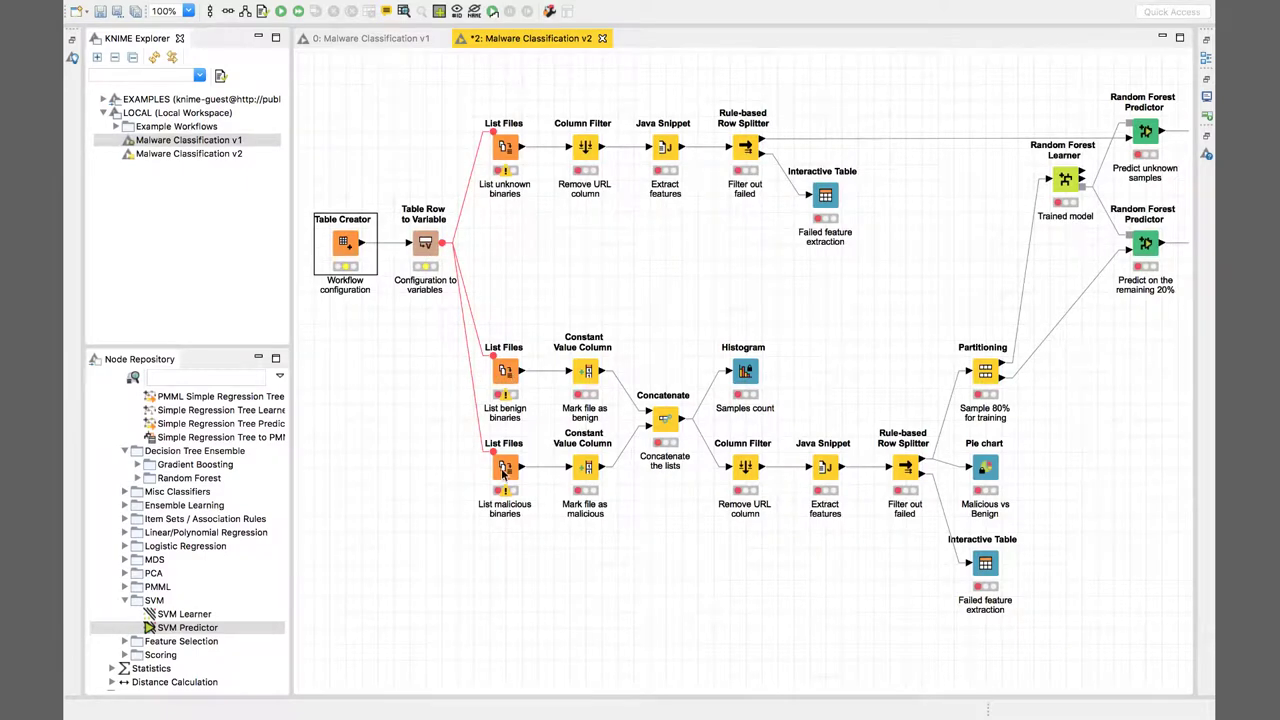
- Execute all nodes of the Malware Classification v2 workflow
left_click(505, 373)
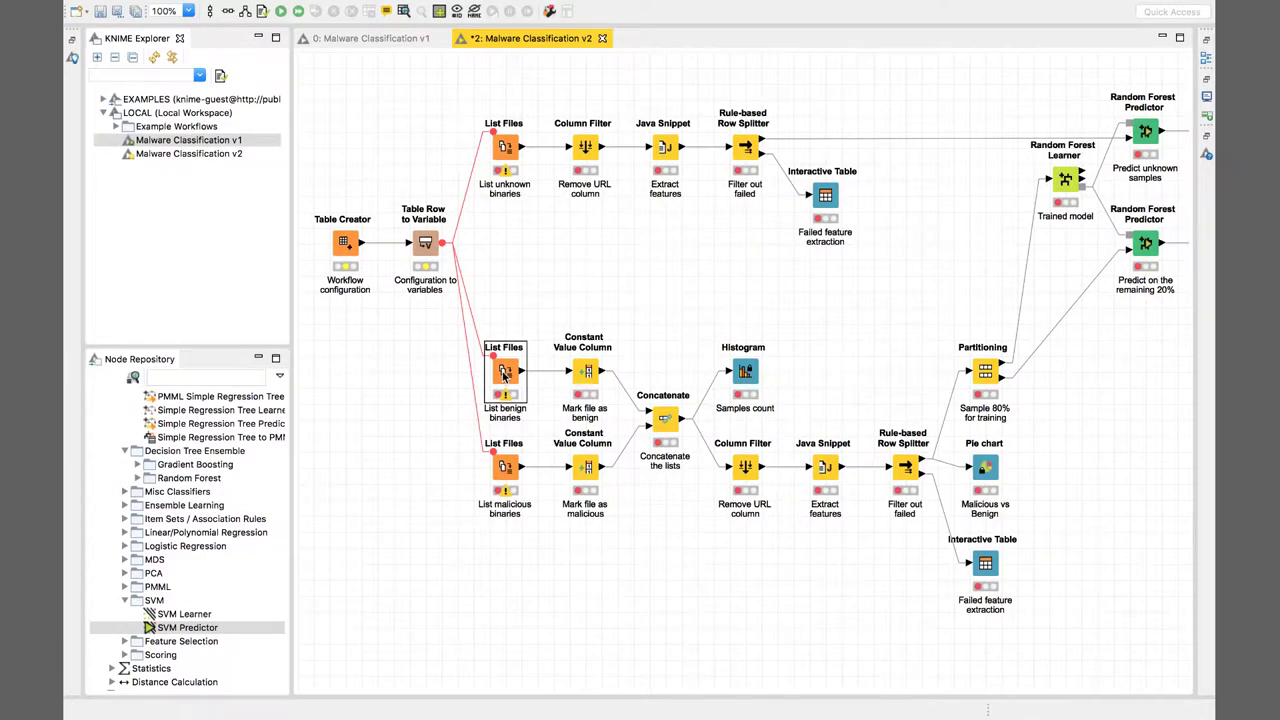
left_click(297, 12)
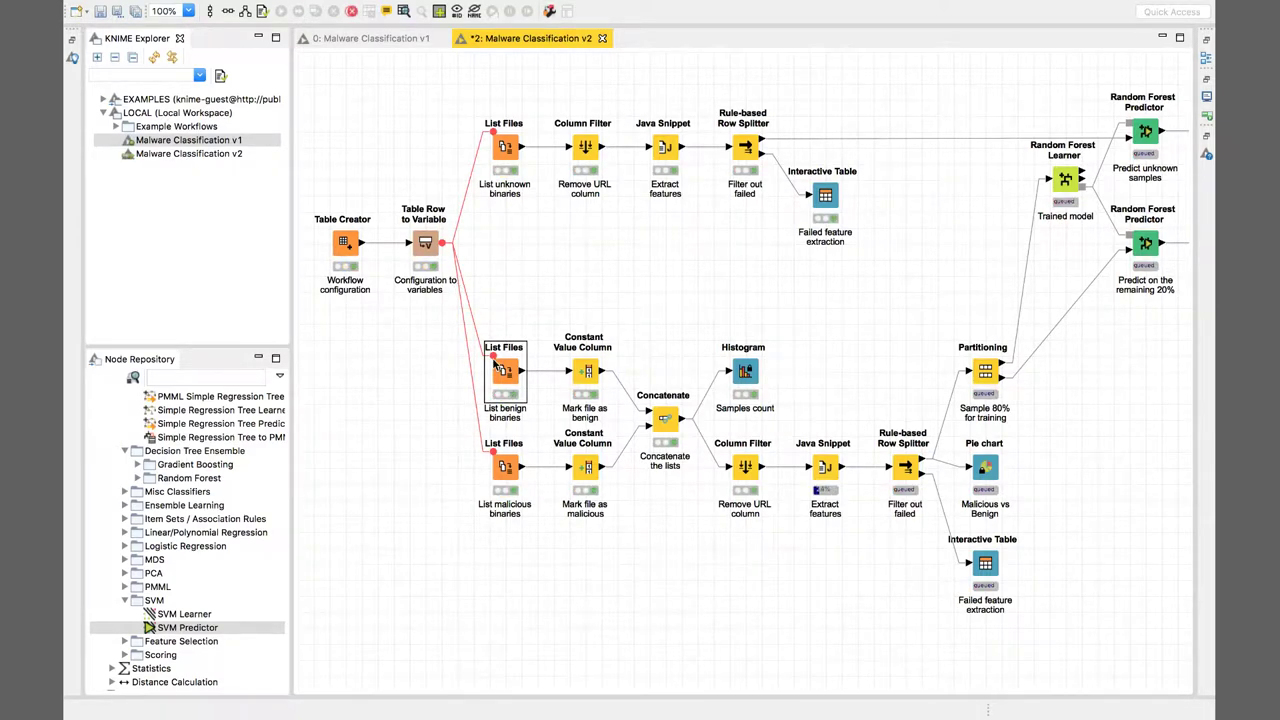
- Open the file list output of the benign List Files node and examine its Location and URL columns
right_click(521, 383)
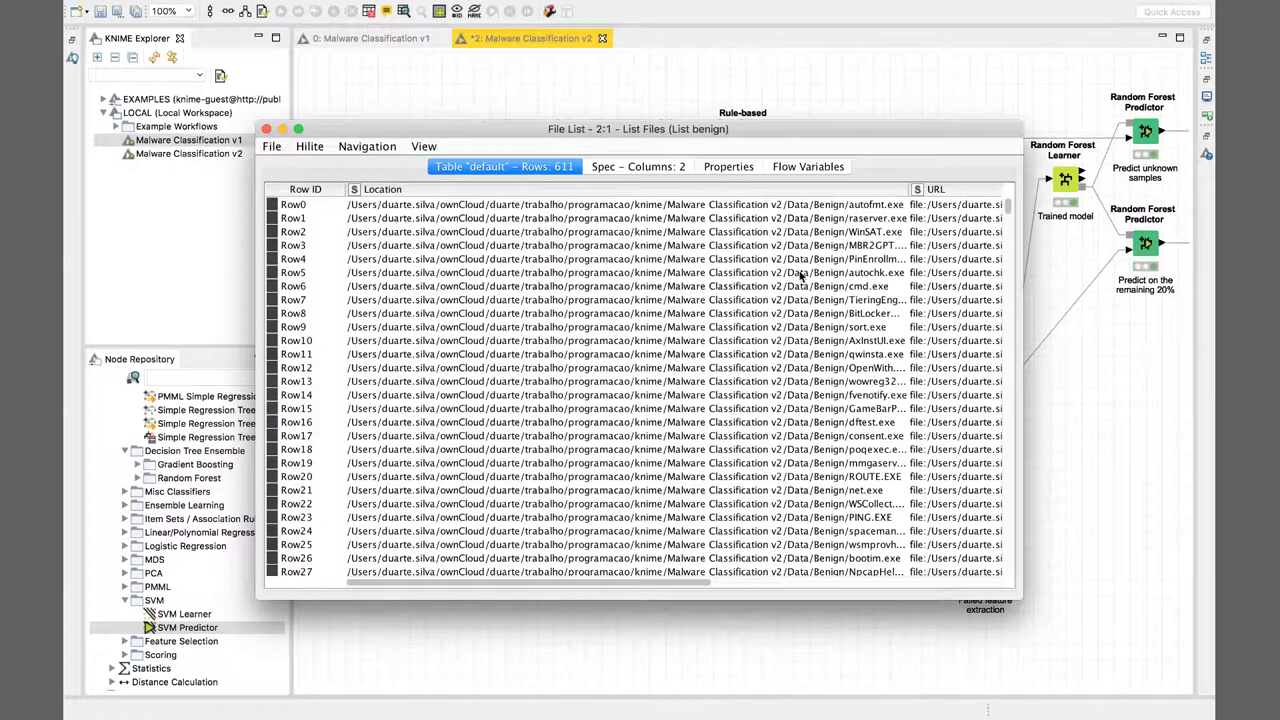
left_click_drag(910, 190, 924, 190)
left_click_drag(588, 590, 441, 586)
scroll(716, 487, "right", 10)
- Browse through the rows of the benign file list, checking both the location and URL entries, and close the table
scroll(716, 487, "down", 5)
scroll(716, 487, "down", 4)
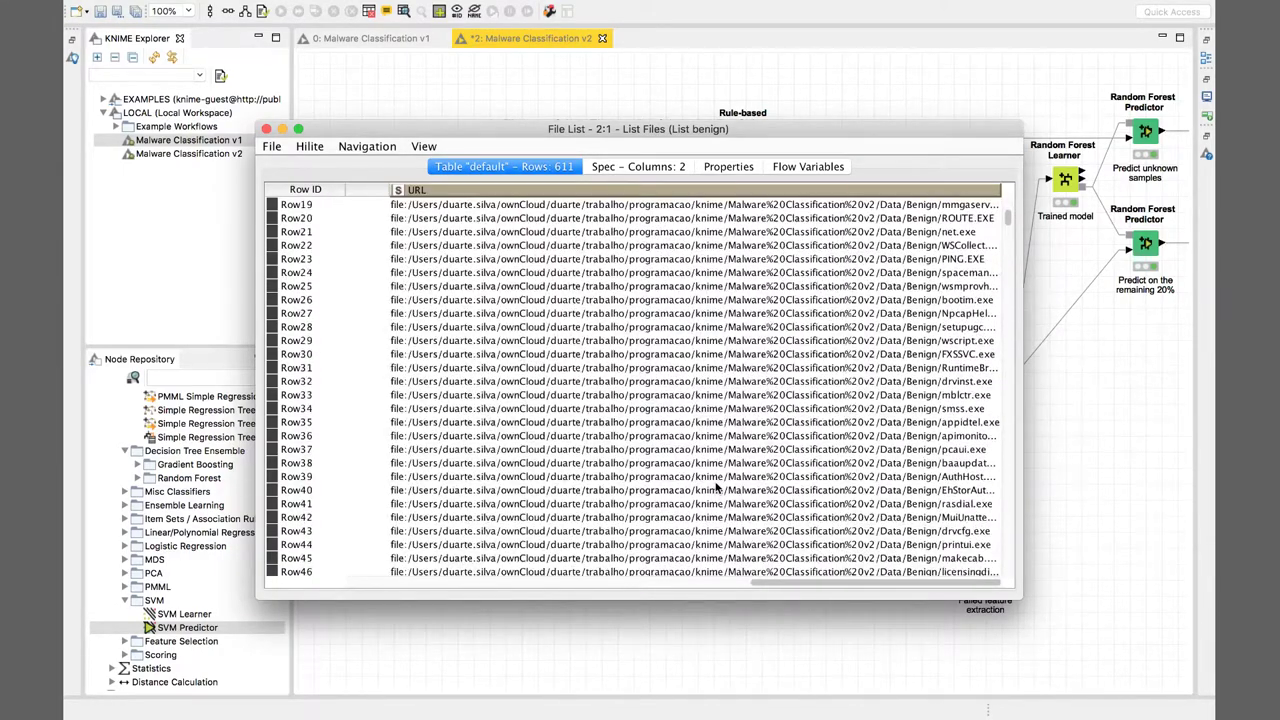
scroll(716, 487, "left", 10)
scroll(716, 487, "down", 12)
scroll(716, 487, "down", 9)
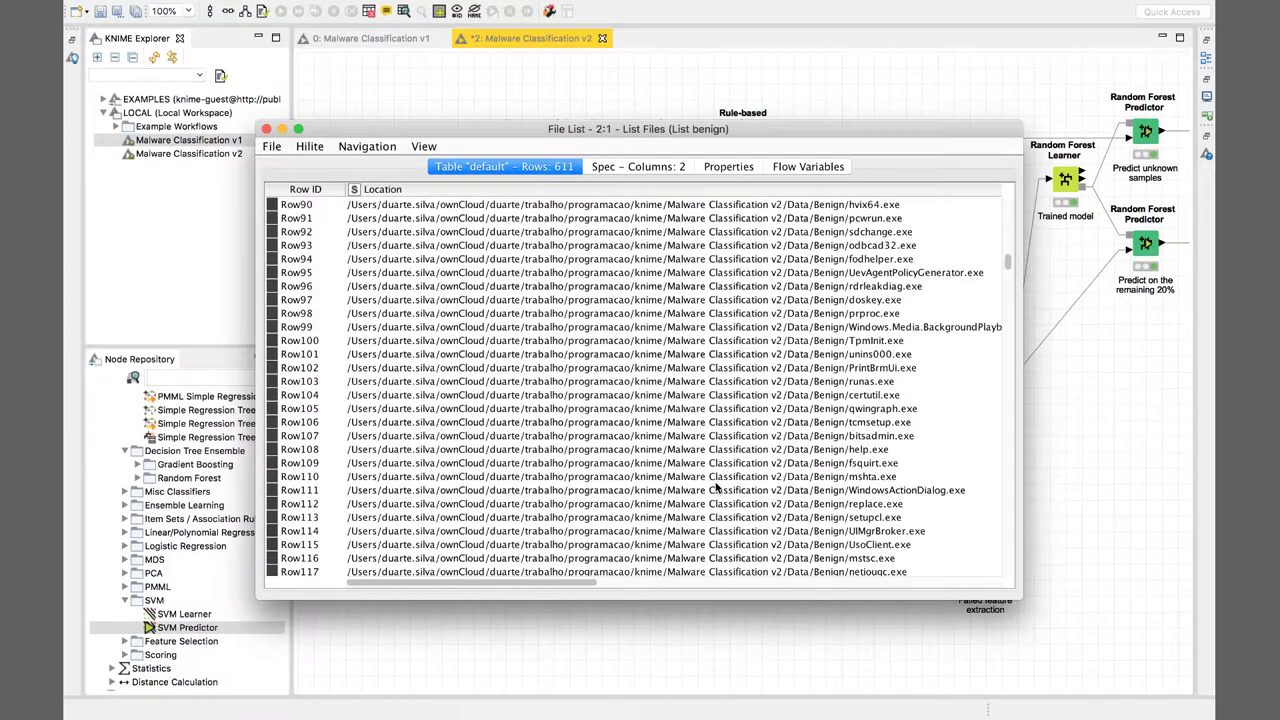
scroll(716, 487, "down", 16)
scroll(716, 487, "right", 10)
scroll(716, 487, "down", 20)
scroll(716, 487, "left", 10)
scroll(716, 487, "down", 16)
scroll(716, 487, "right", 10)
scroll(716, 487, "down", 2)
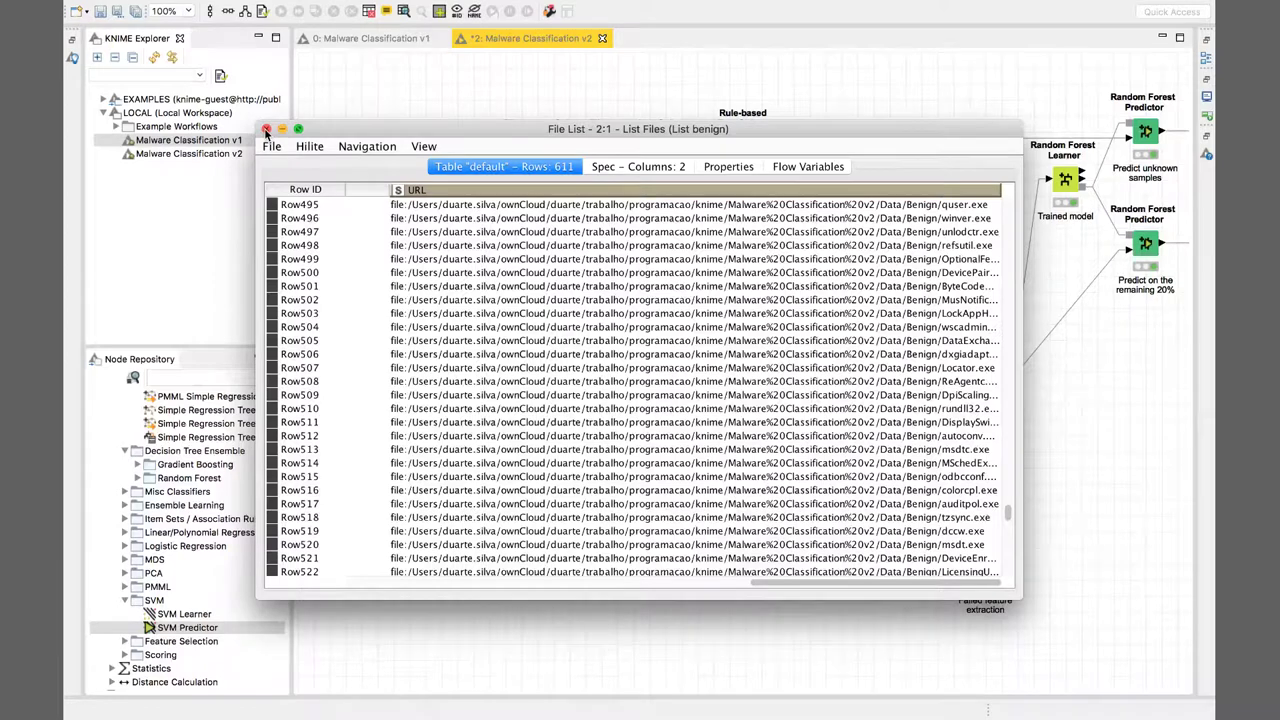
left_click(266, 130)
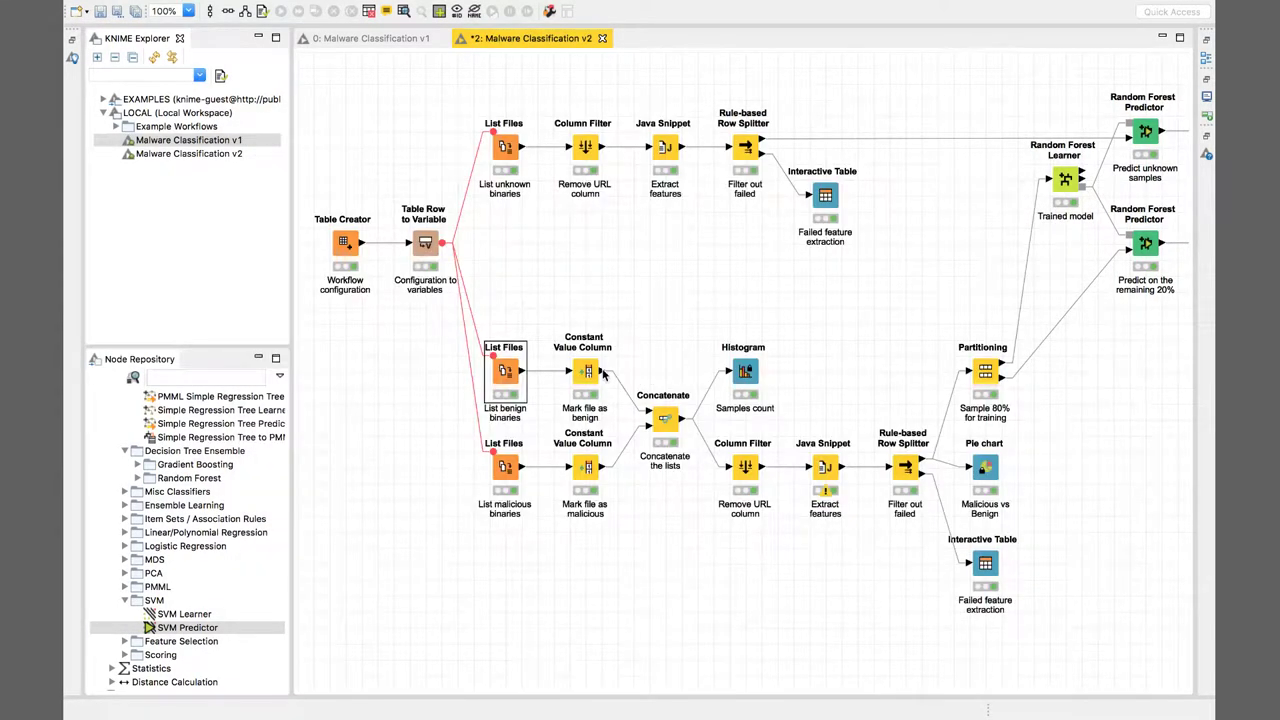
- Open the file list output of the malicious List Files node, browse its Location and URL entries, and close it
mouse_move(603, 372)
left_click(510, 482)
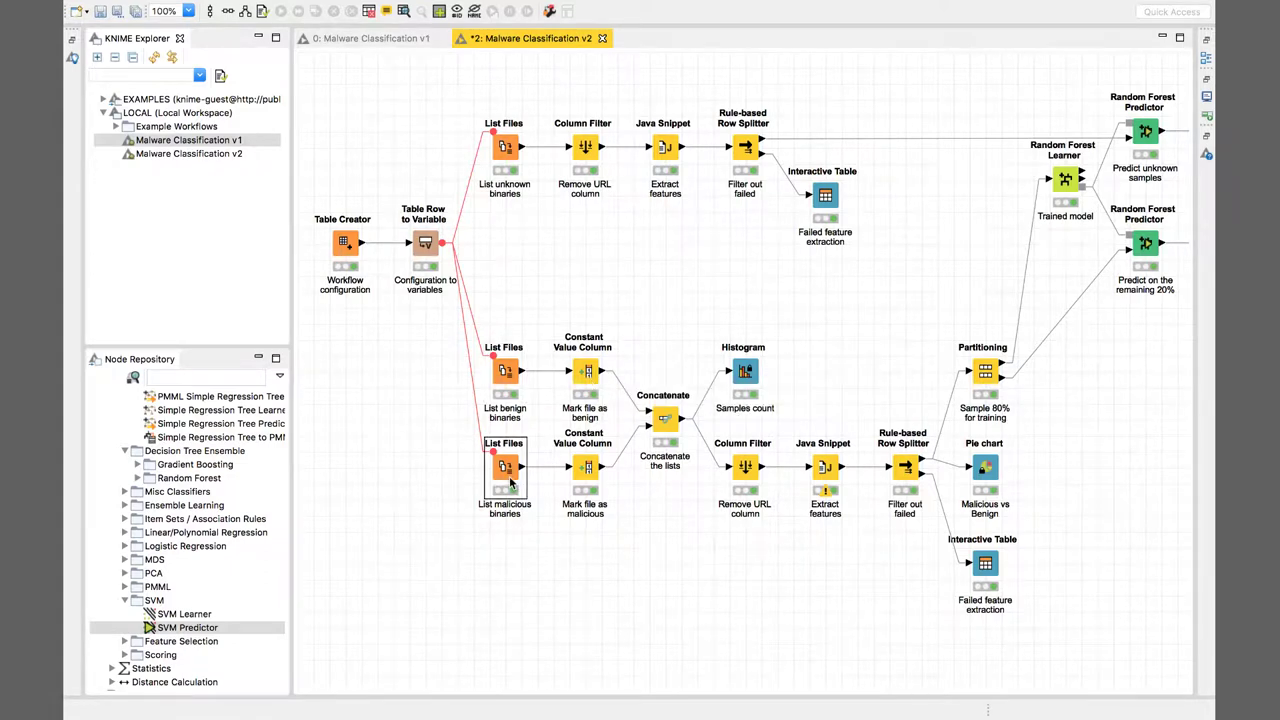
right_click(510, 482)
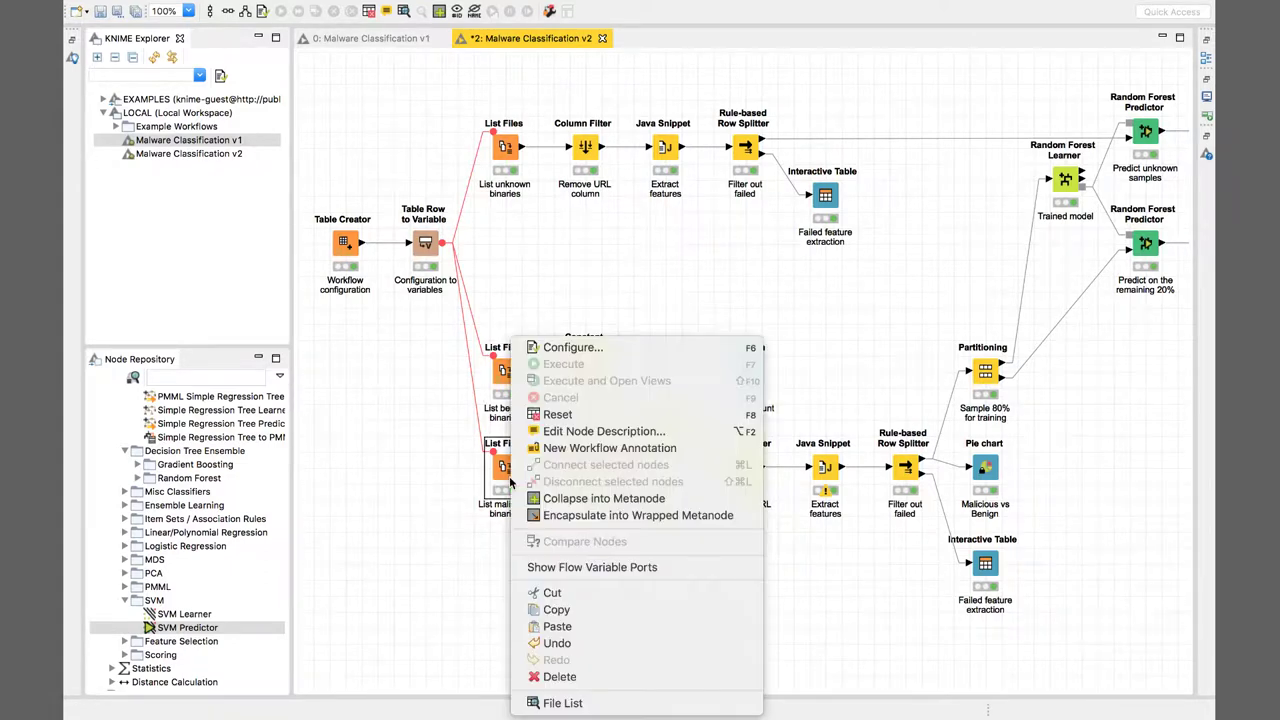
left_click(563, 703)
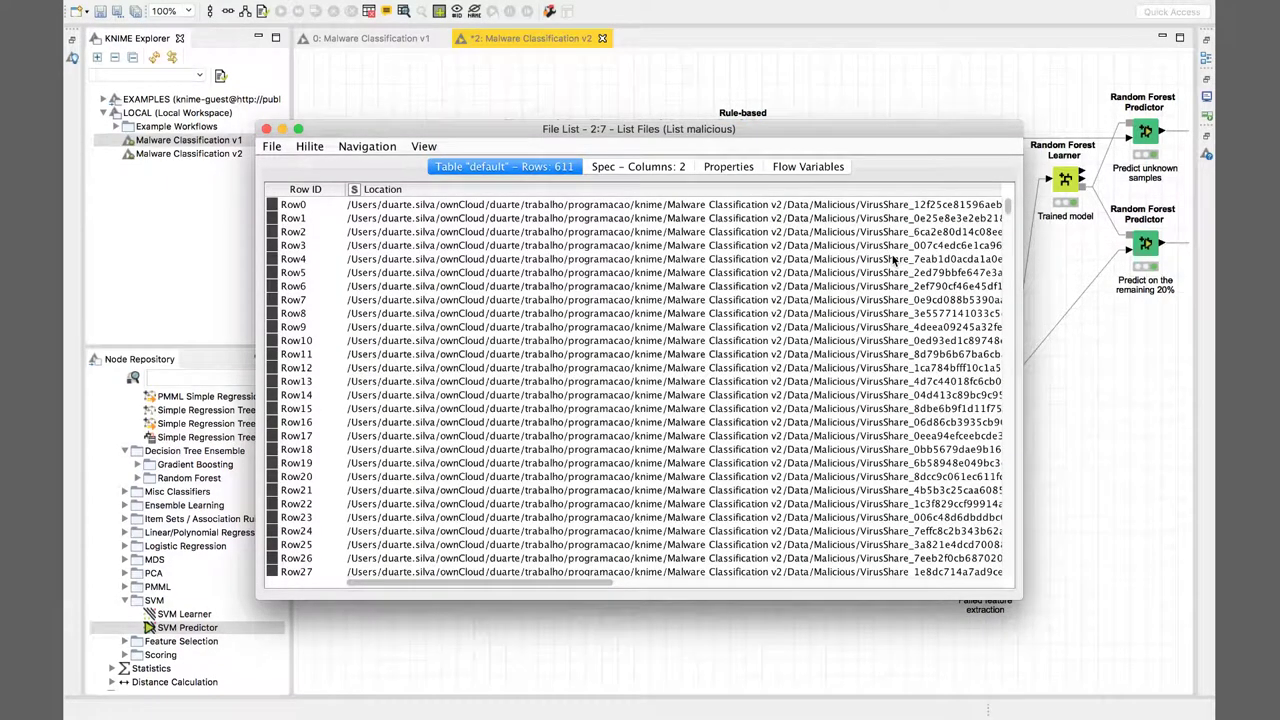
scroll(893, 260, "down", 20)
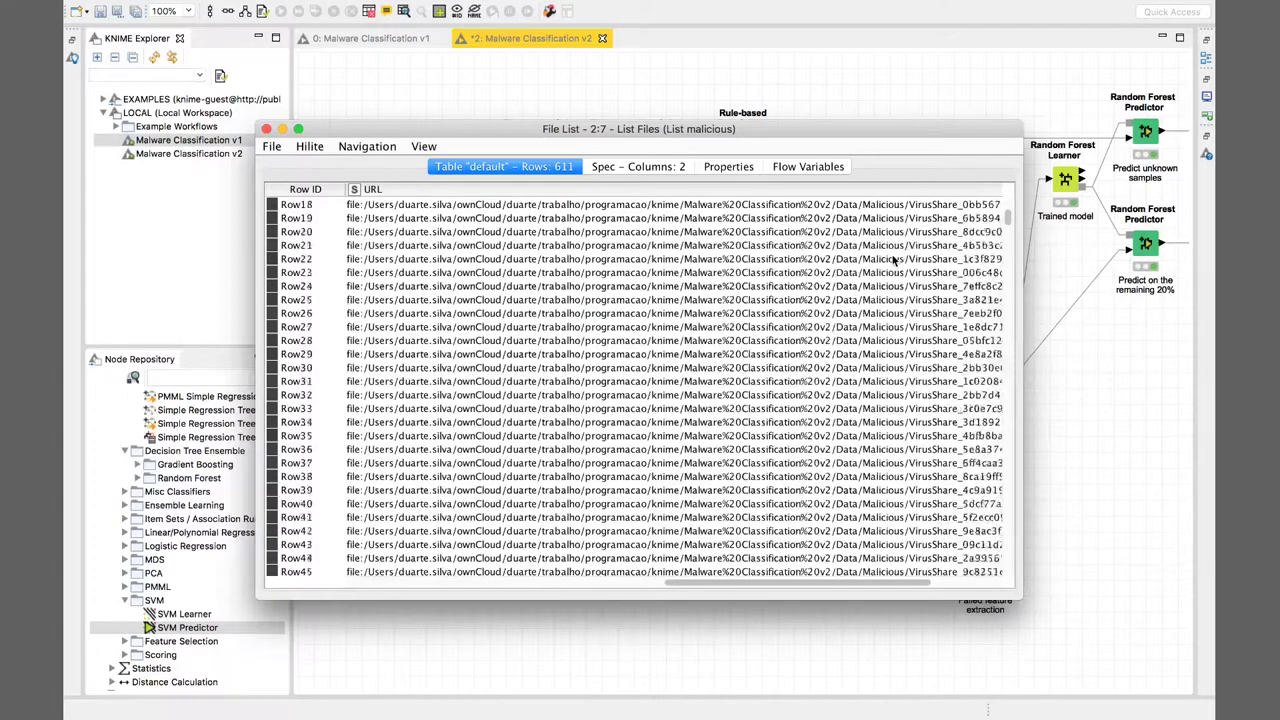
scroll(893, 260, "down", 20)
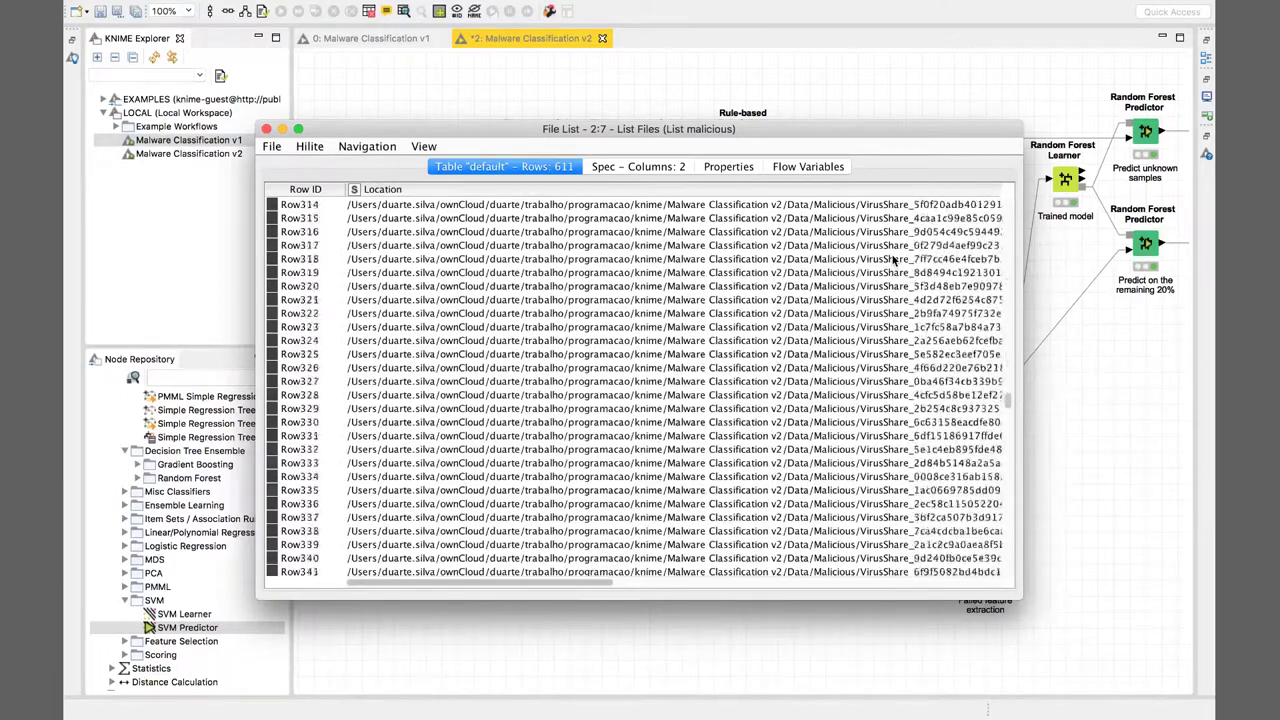
scroll(893, 260, "down", 13)
scroll(893, 260, "right", 10)
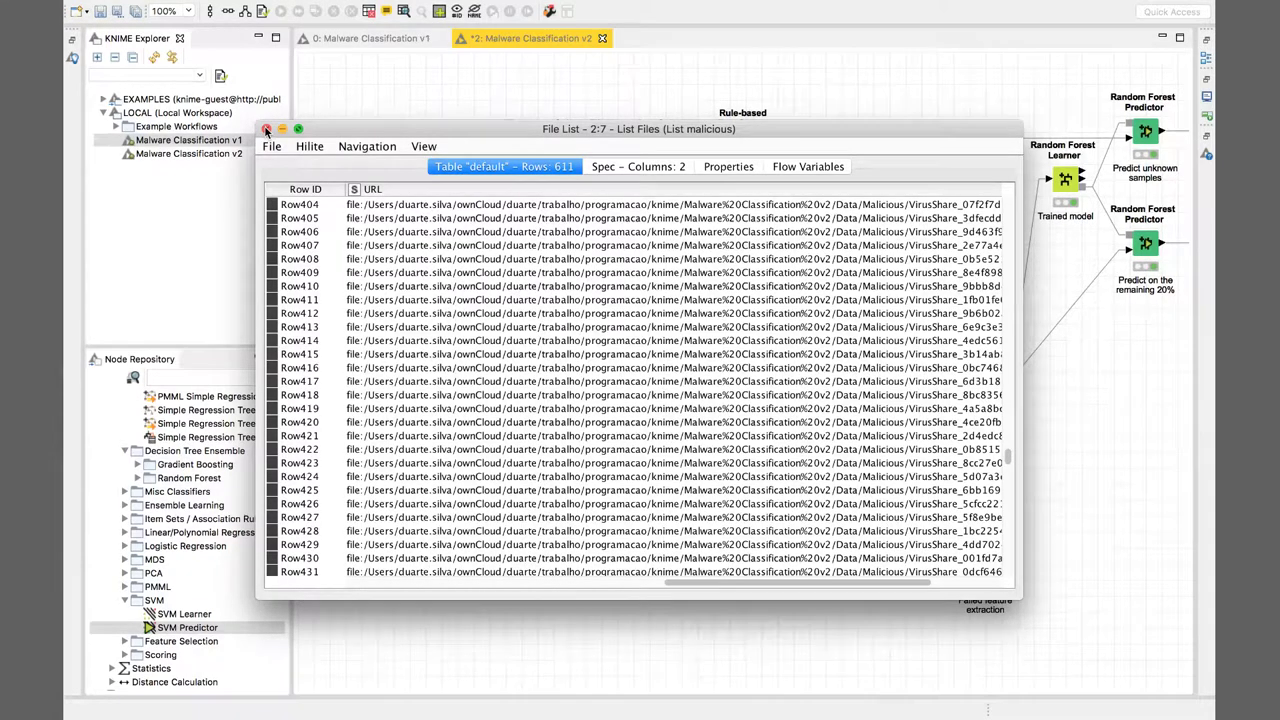
left_click(267, 130)
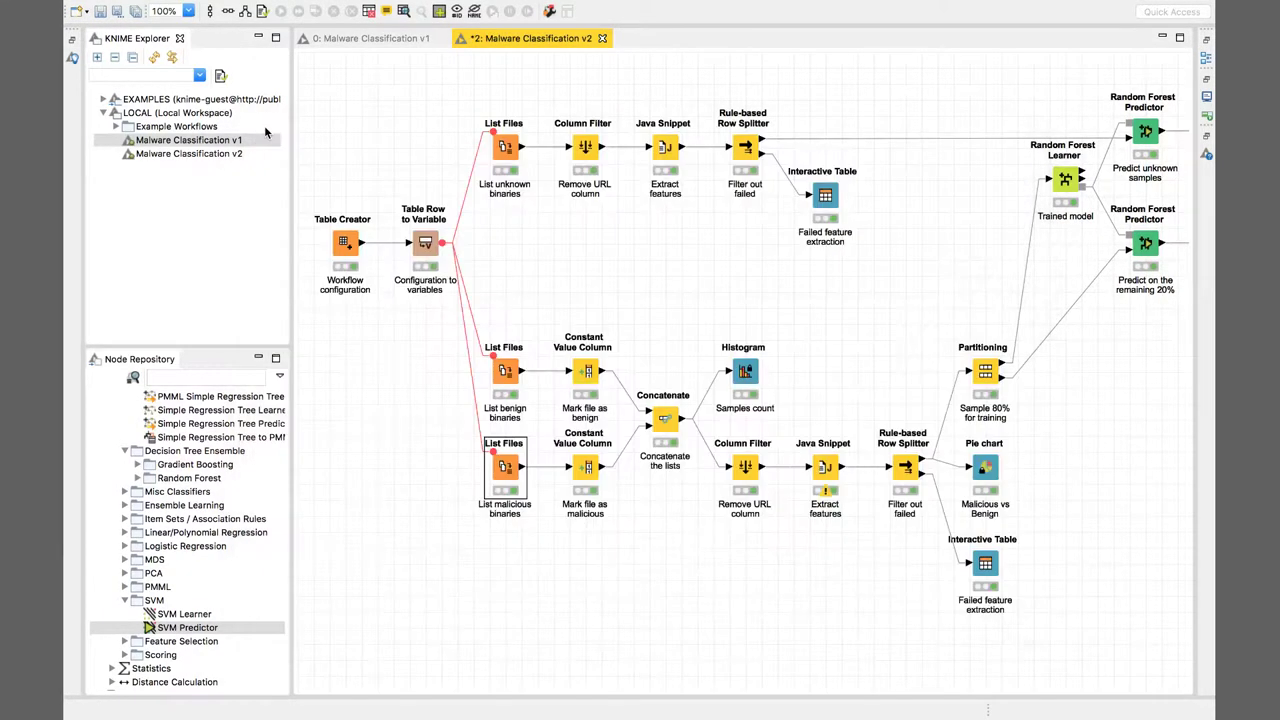
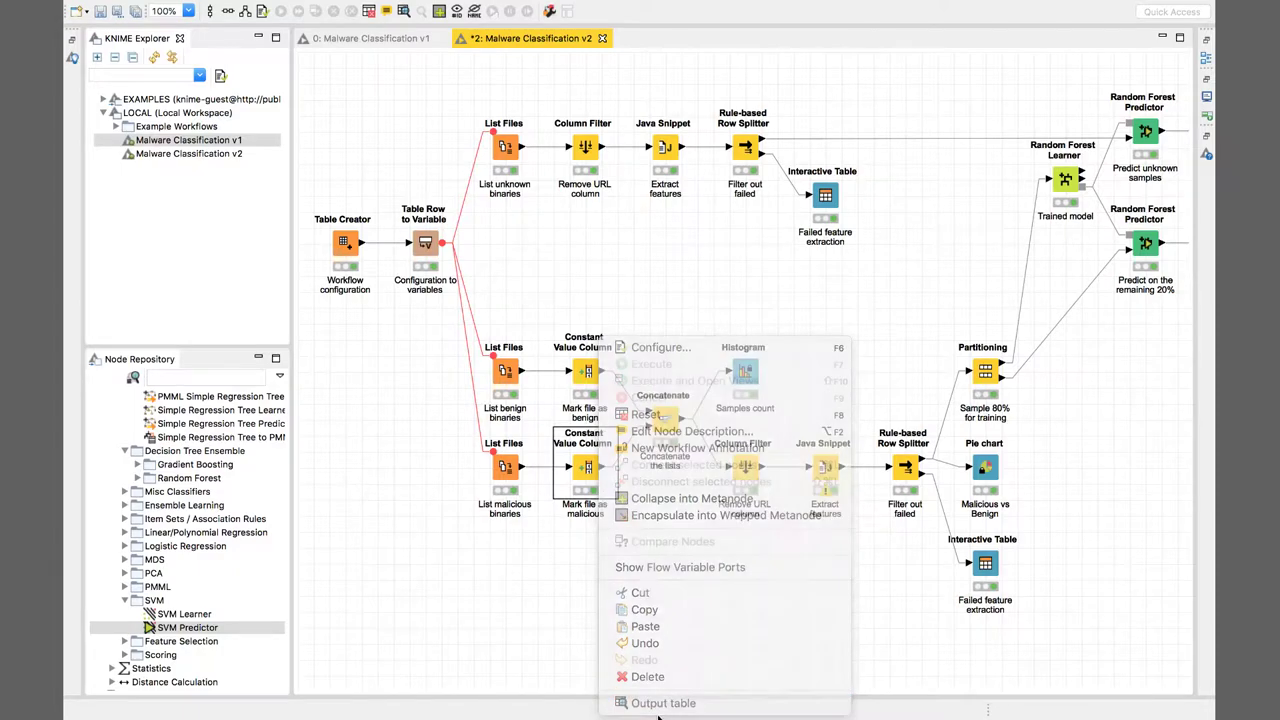
- View the output table of the Constant Value Column node for malicious files, check its Verdict column, and close it
right_click(588, 466)
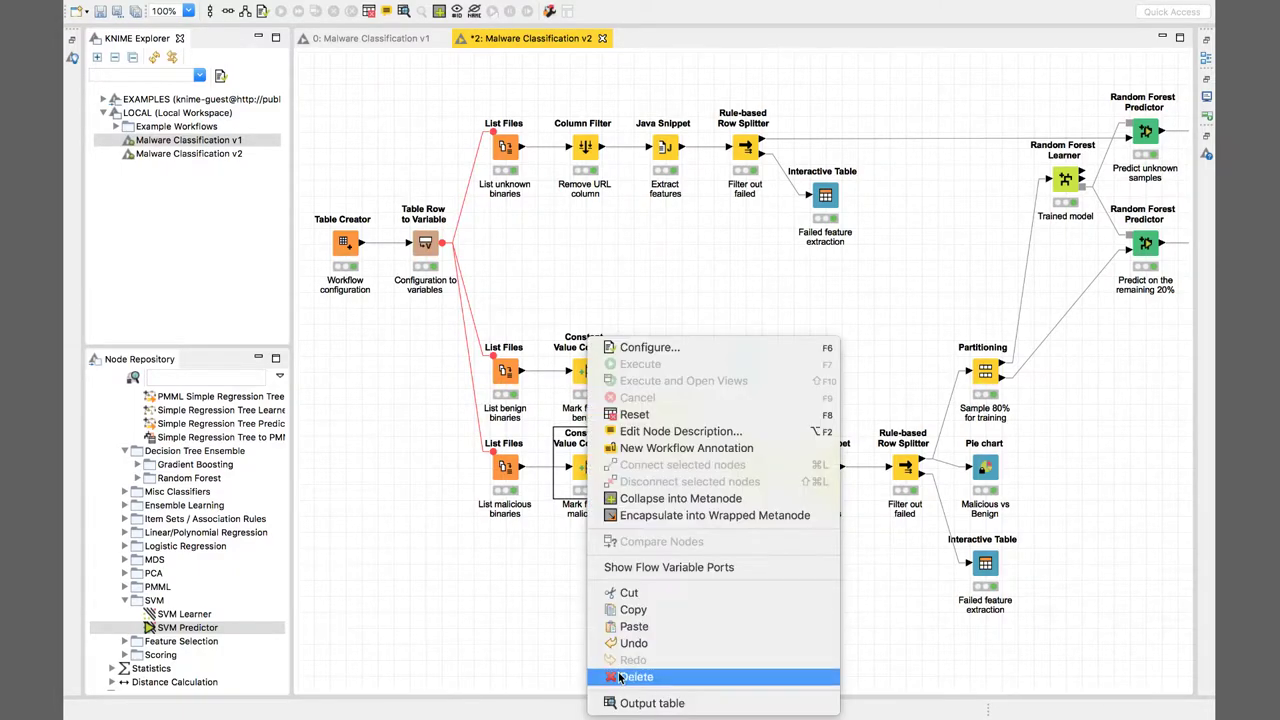
left_click(600, 701)
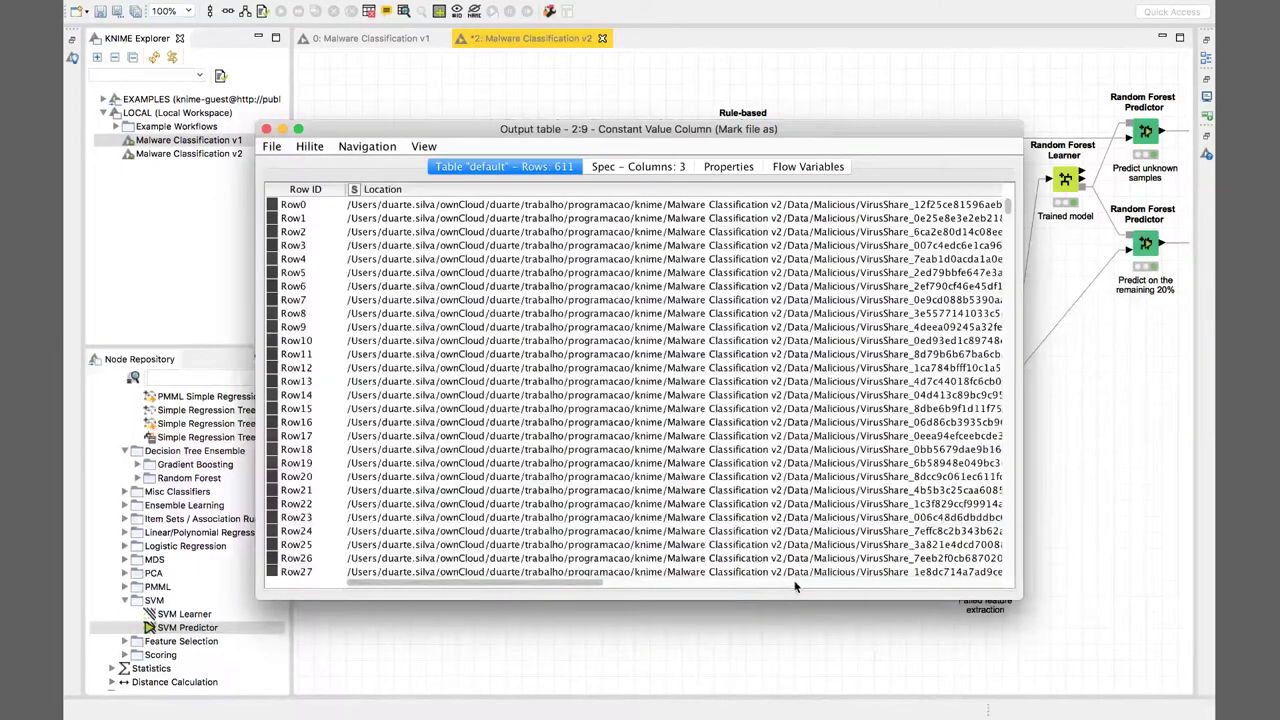
scroll(799, 581, "right", 10)
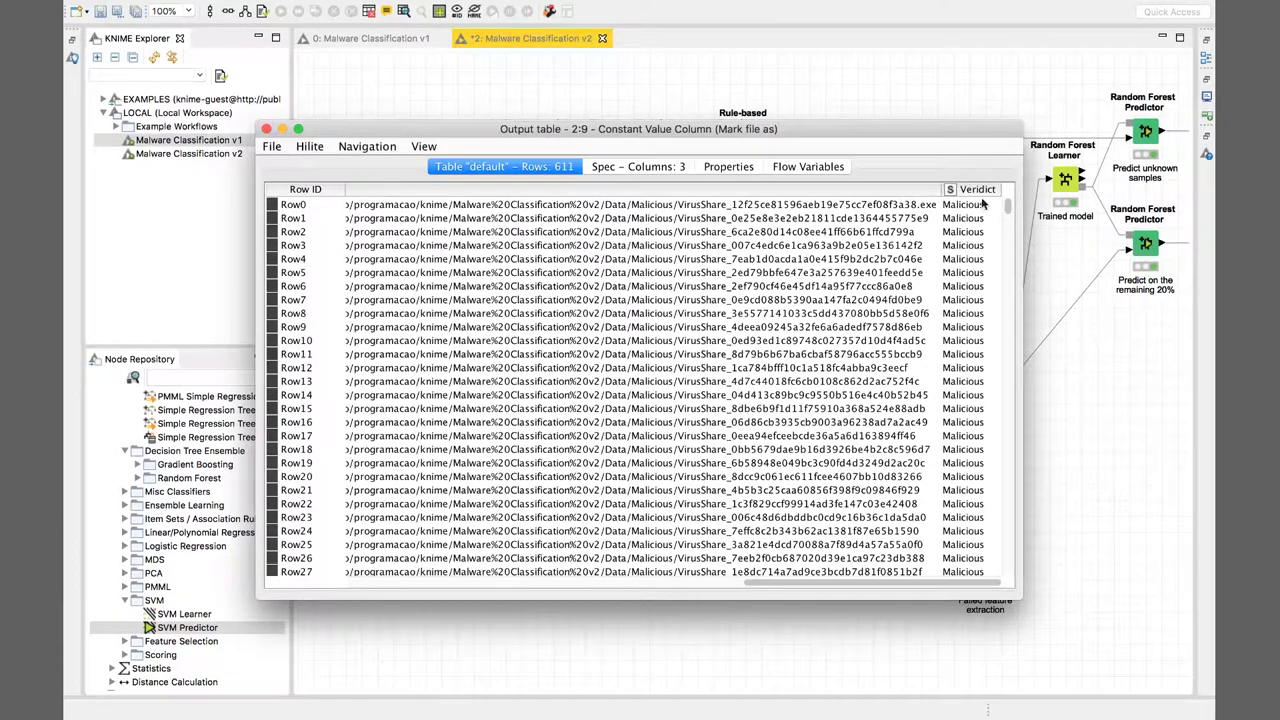
left_click(266, 129)
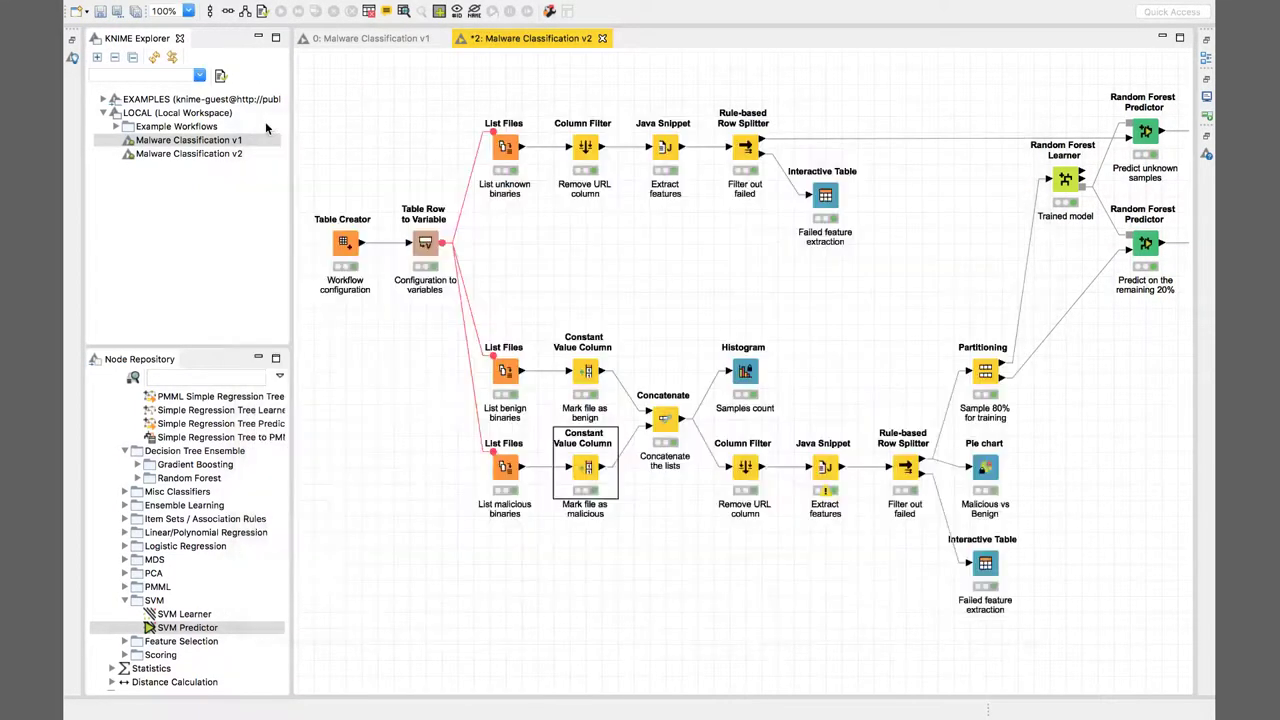
- View the Concatenate node's concatenated table, examine its Location and URL columns, and close it
left_click(665, 422)
right_click(665, 424)
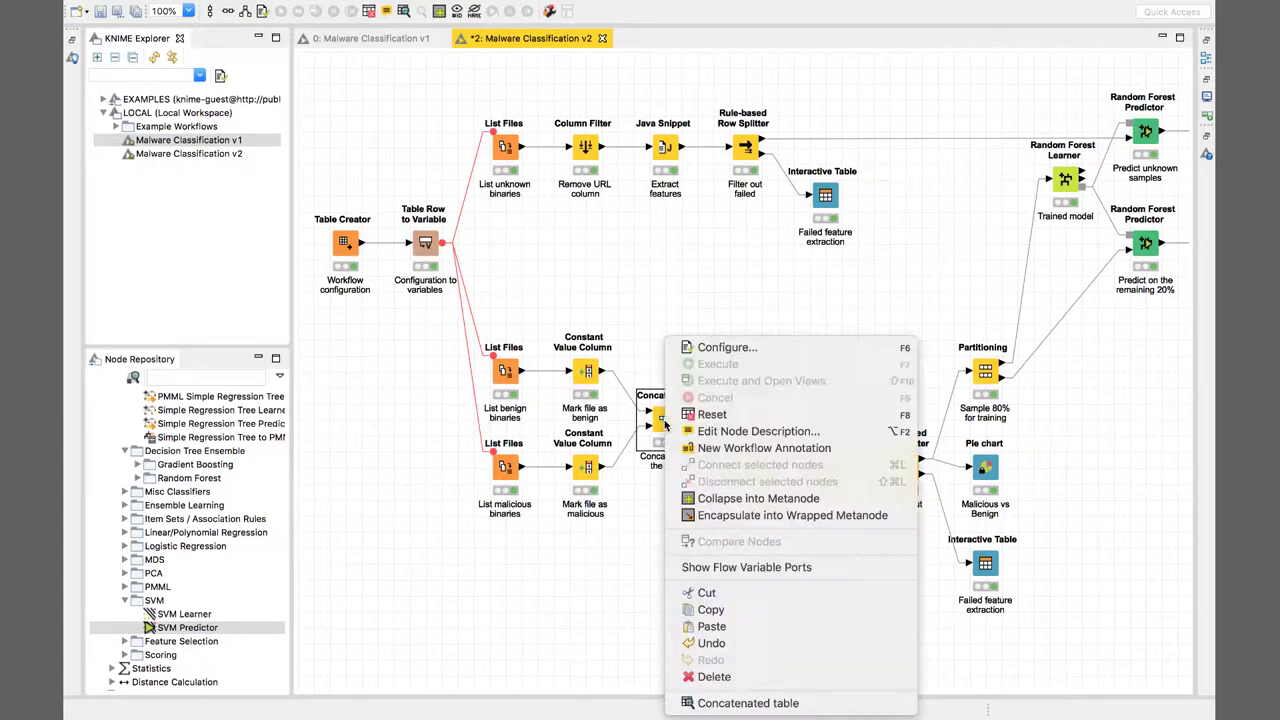
left_click(727, 704)
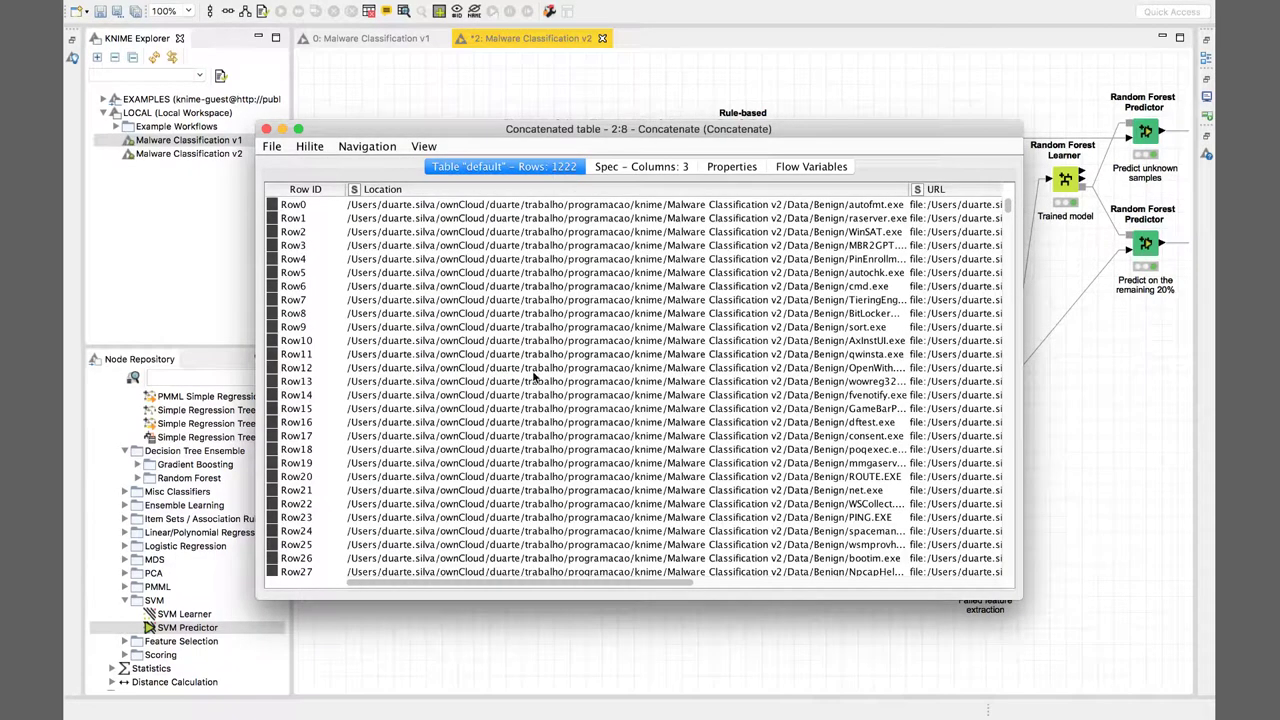
left_click_drag(477, 584, 752, 577)
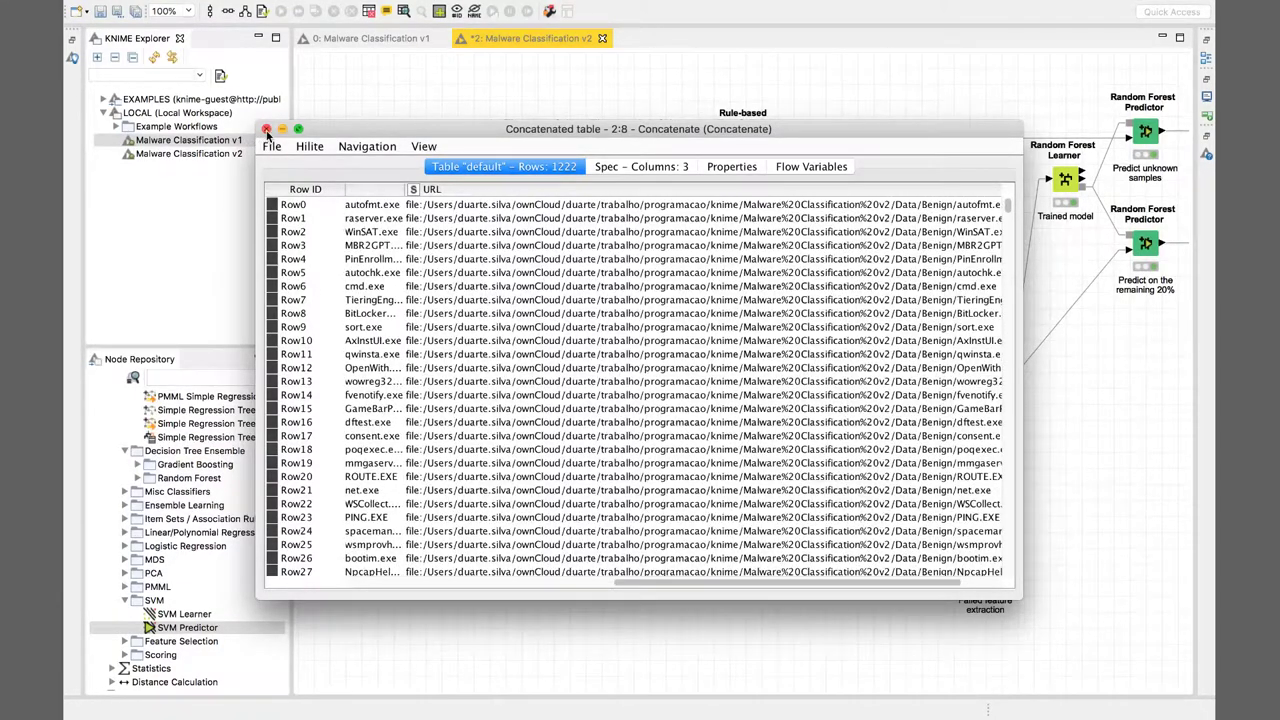
left_click(266, 129)
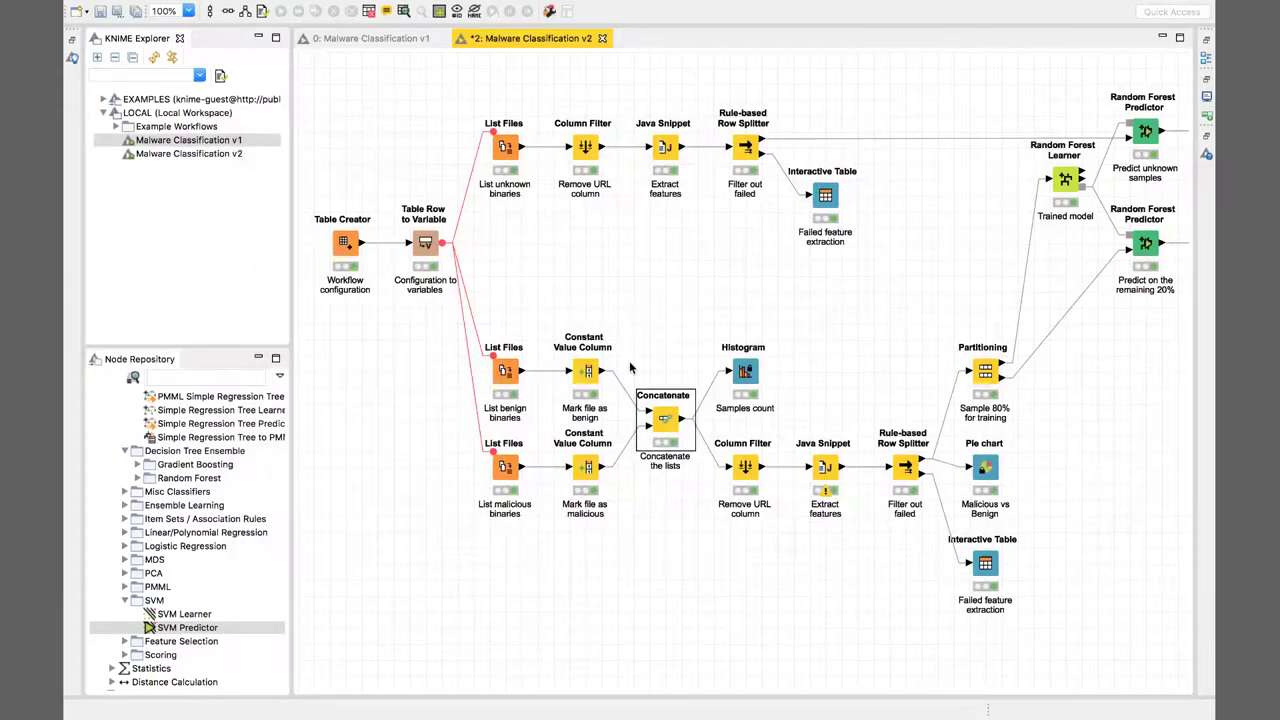
- View the Samples count histogram, set its labels to show for all elements, and close the view
right_click(744, 378)
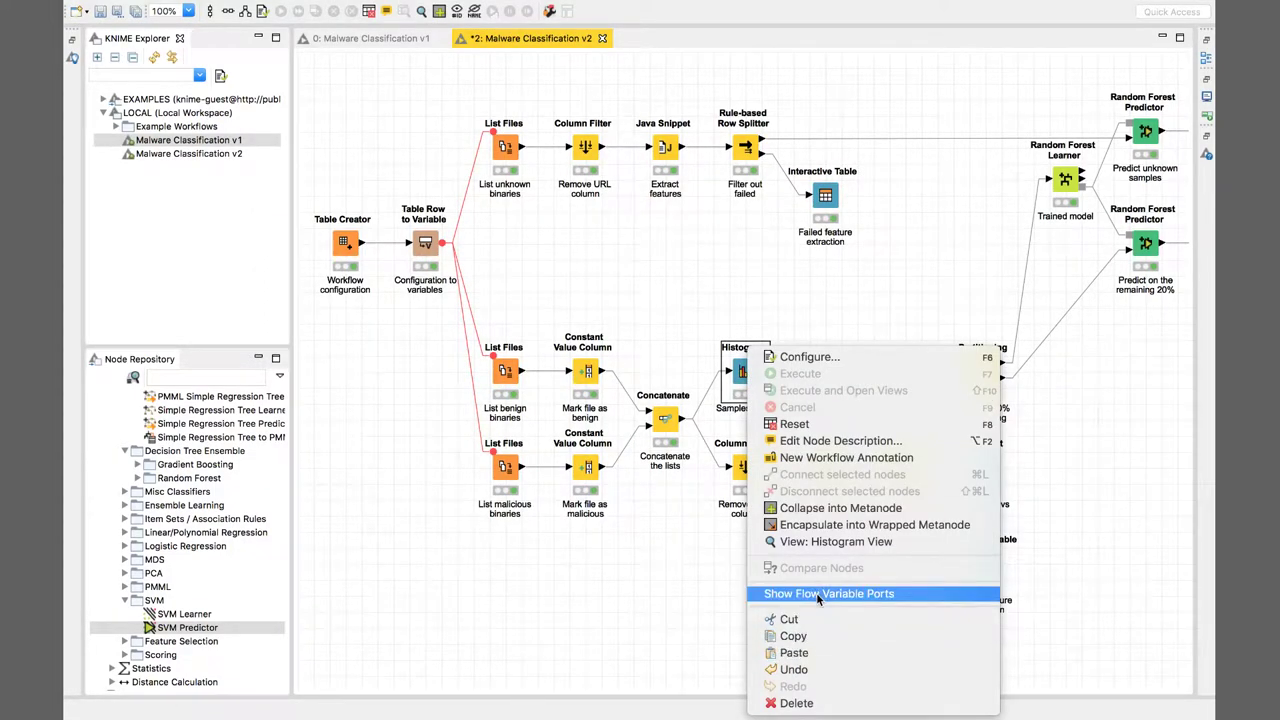
left_click(829, 542)
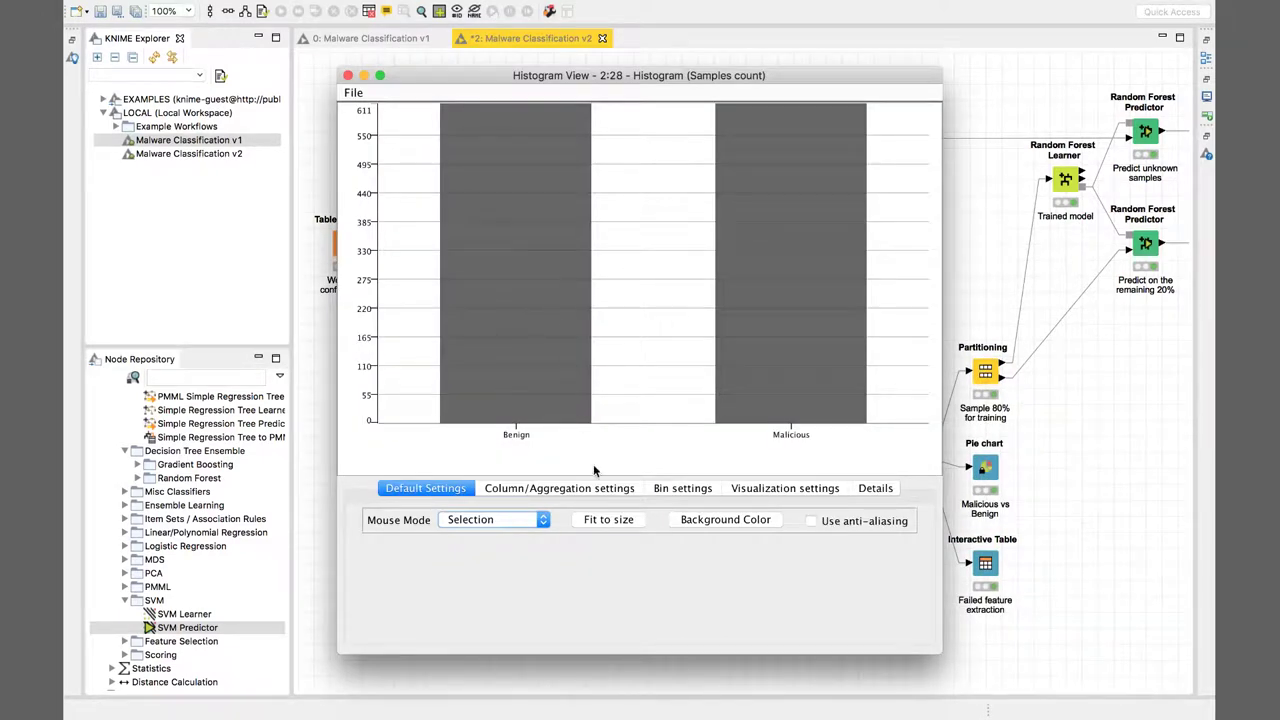
left_click(727, 488)
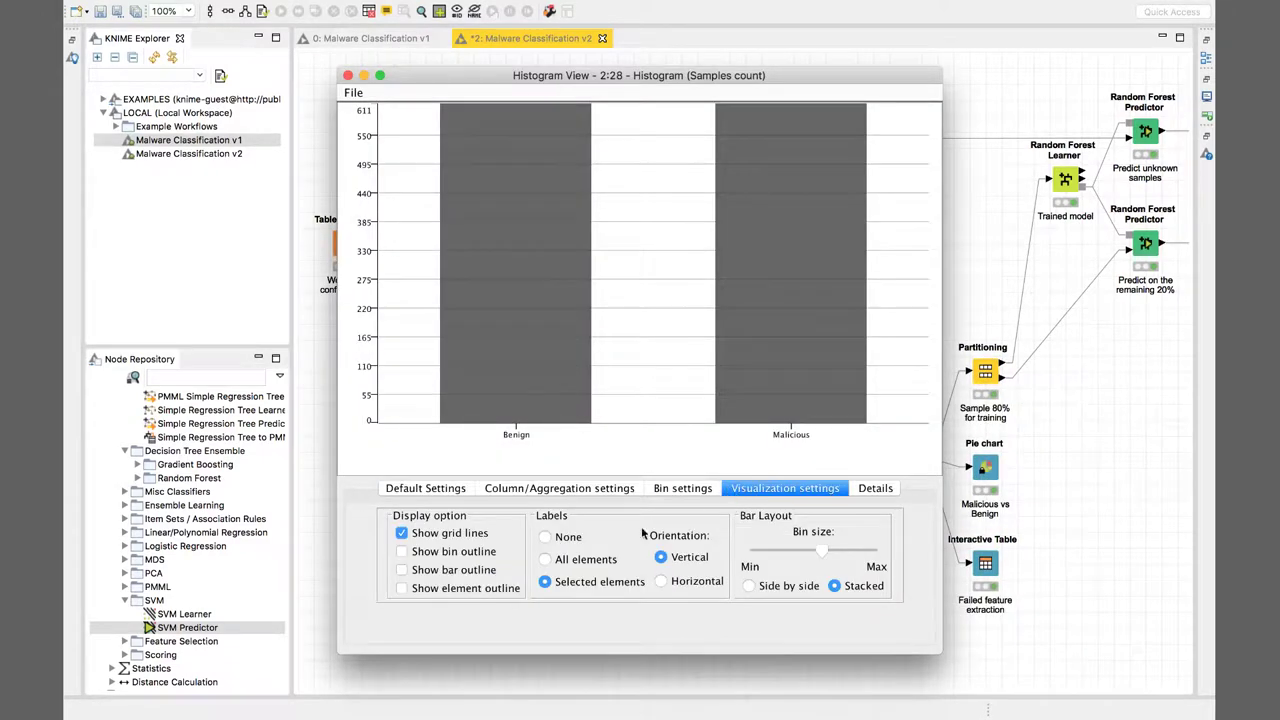
left_click(545, 559)
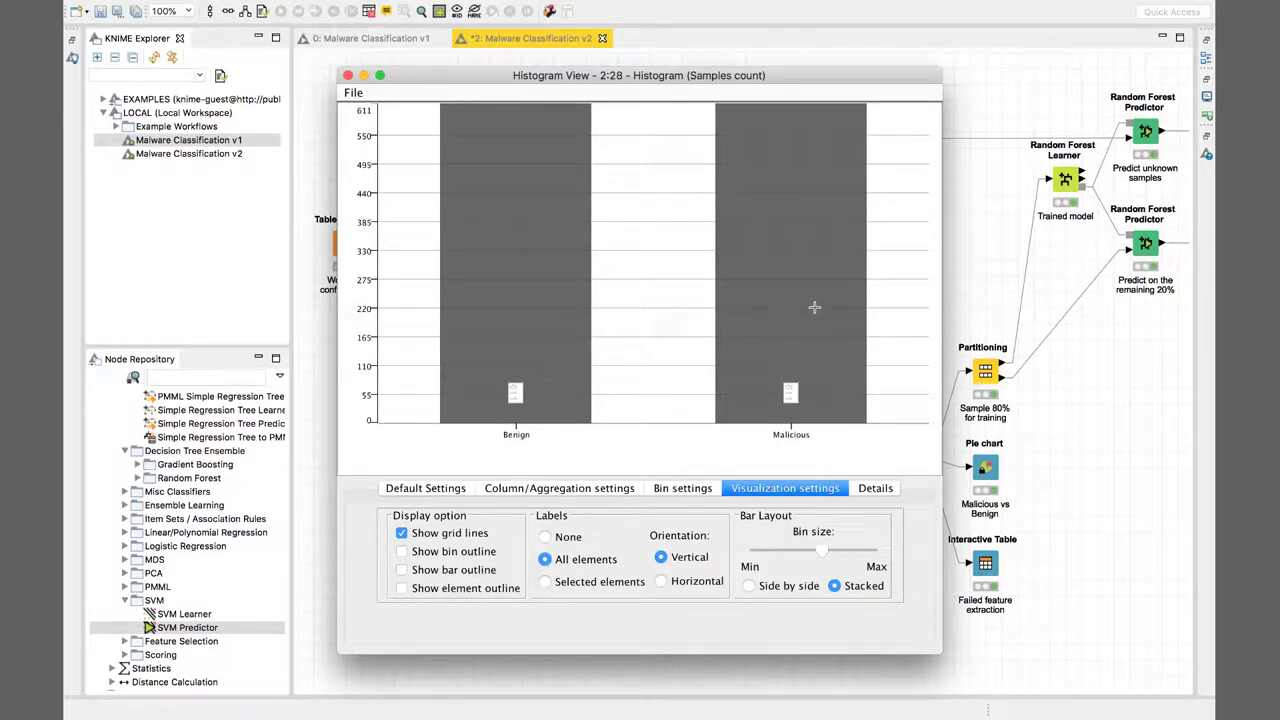
left_click(347, 75)
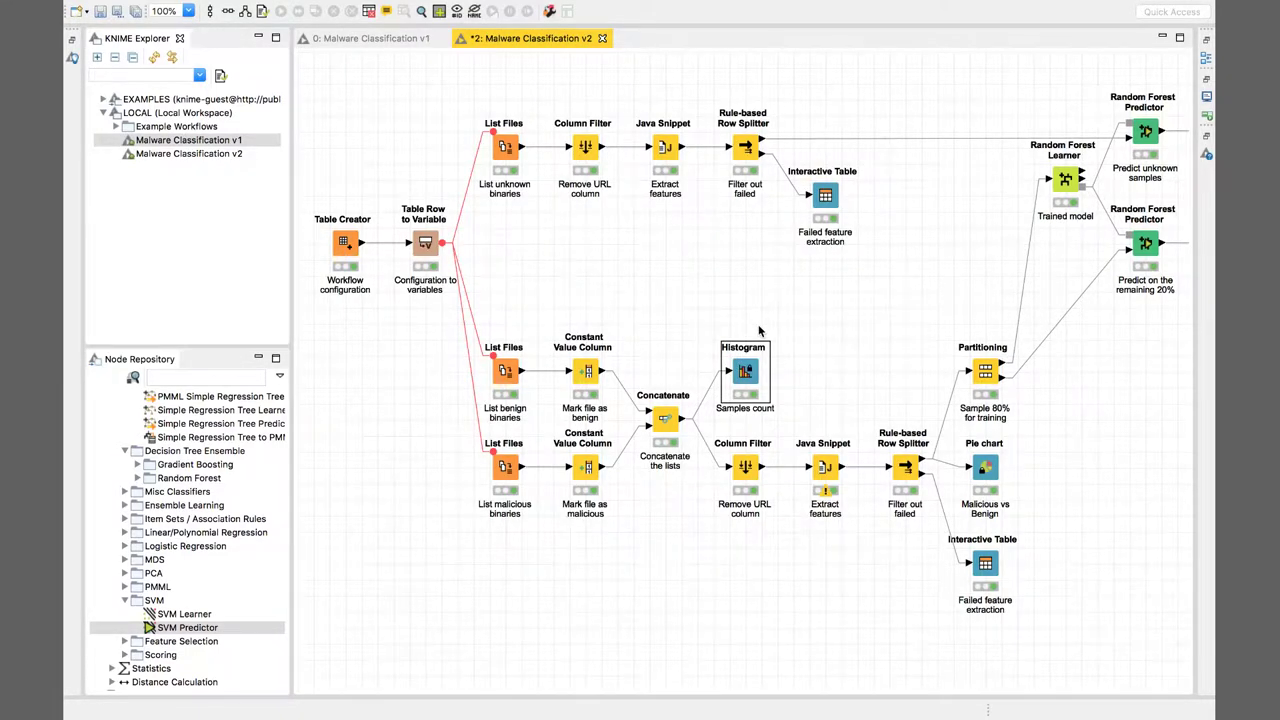
- Open the filtered table of the Column Filter node after Concatenate, browse its Location and Verdict rows, and close it
left_click(745, 477)
right_click(745, 477)
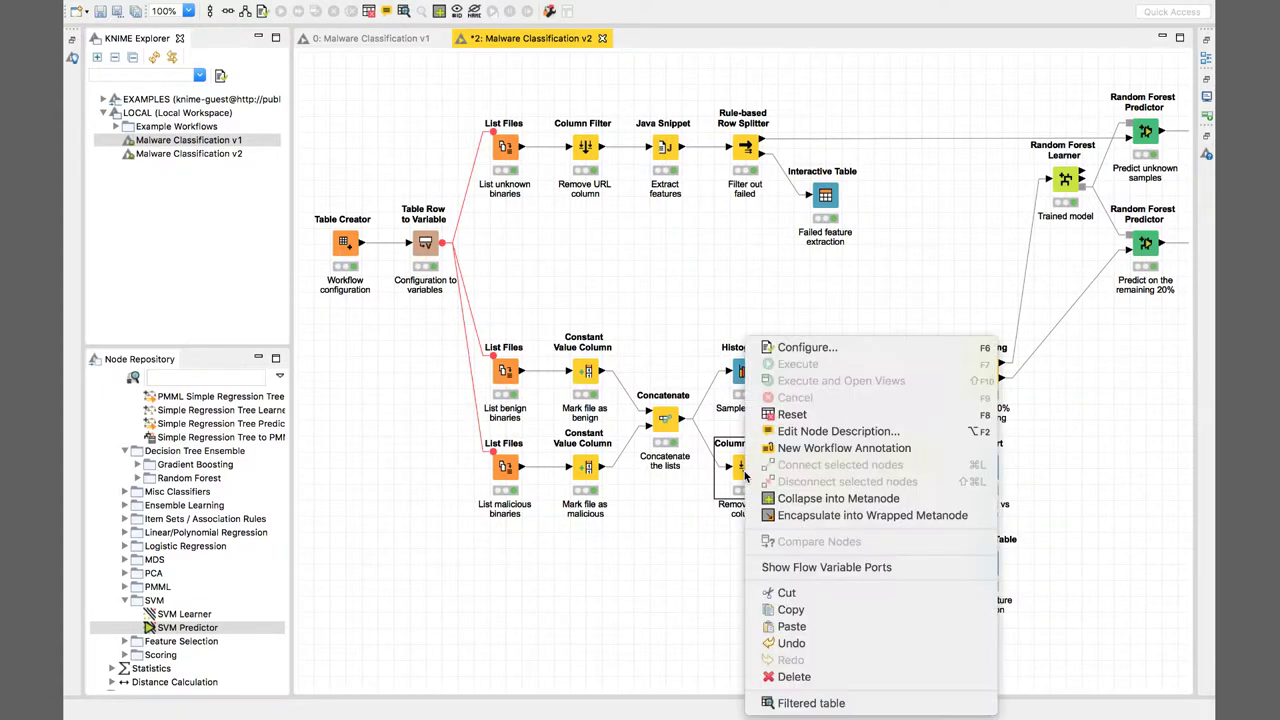
left_click(766, 698)
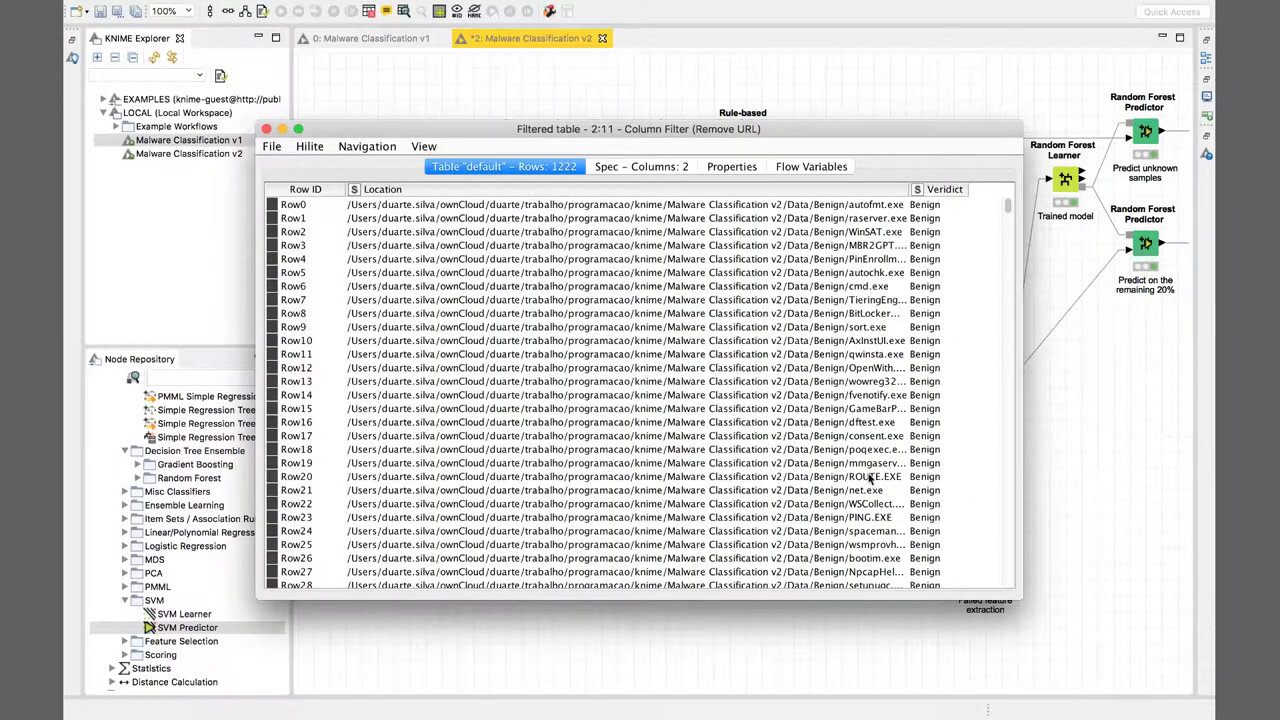
scroll(869, 480, "down", 20)
scroll(870, 479, "down", 20)
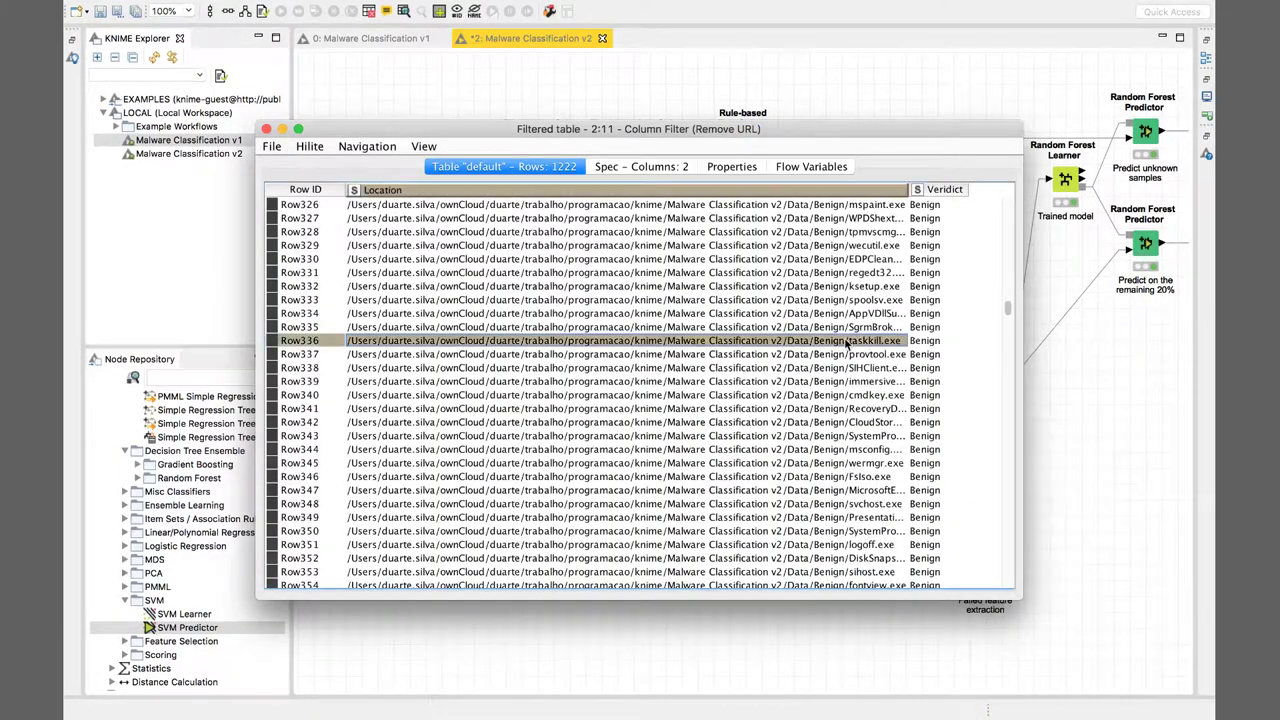
scroll(868, 470, "down", 20)
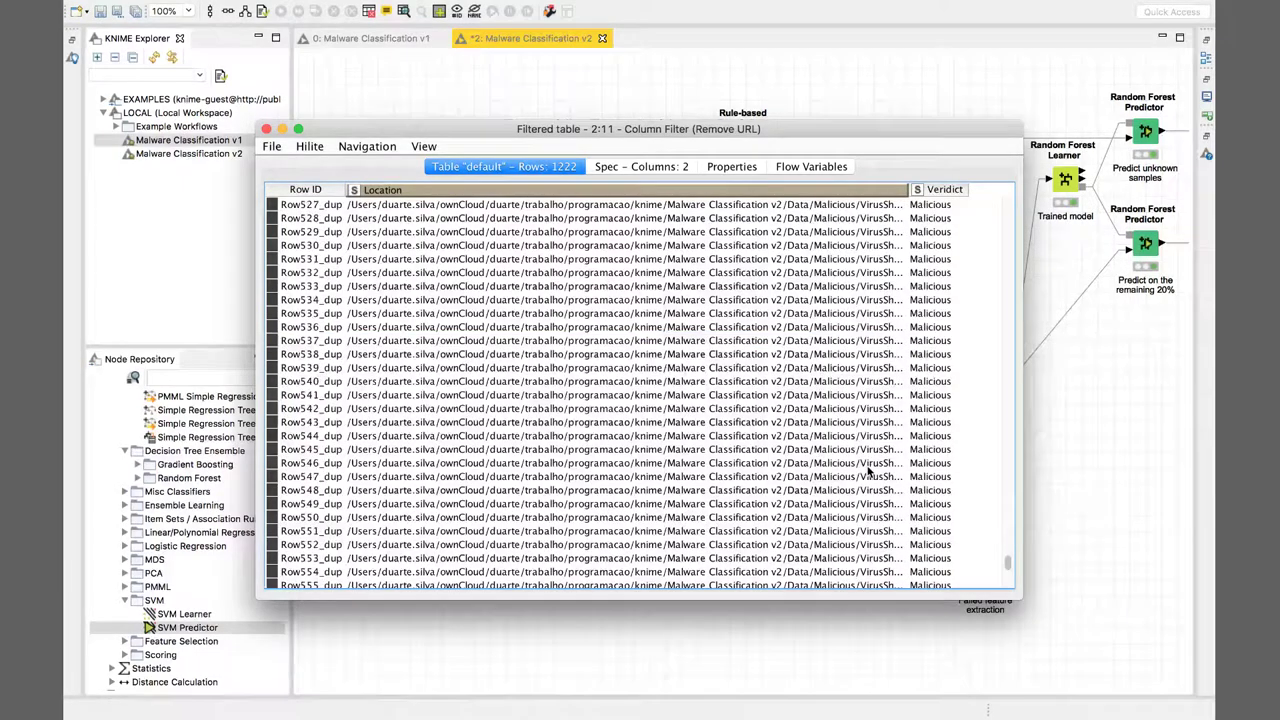
left_click(866, 463)
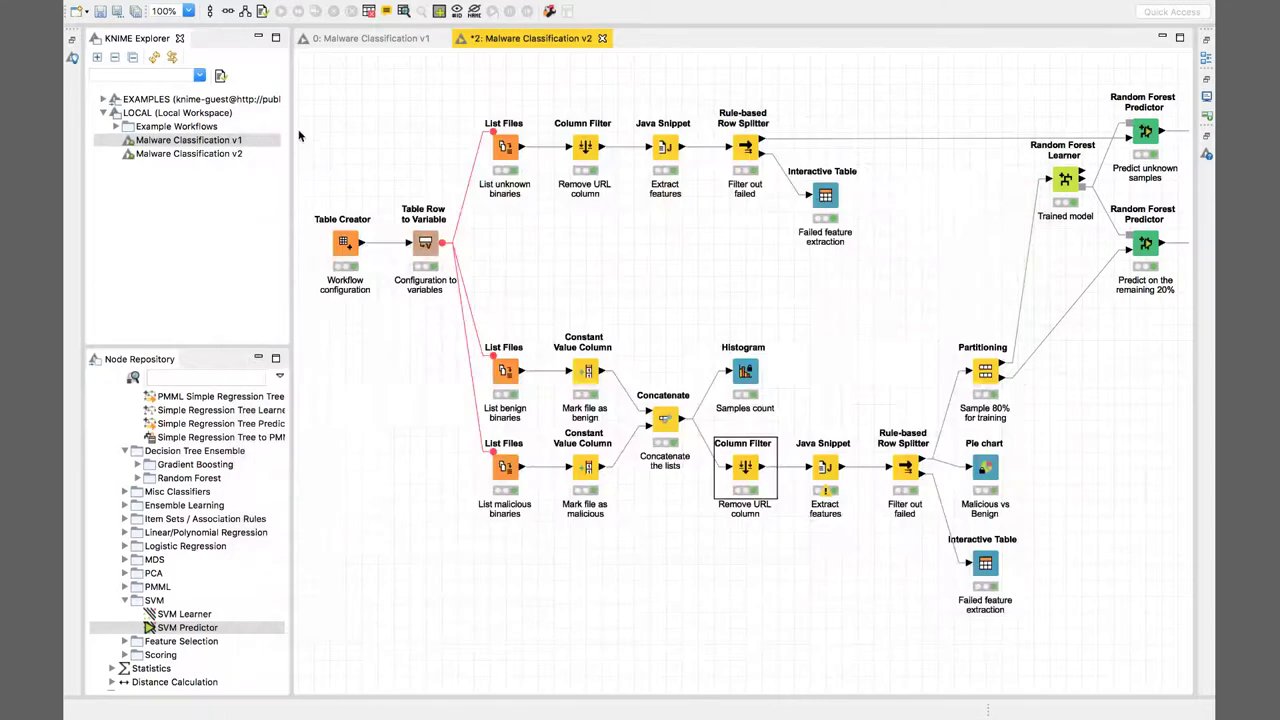
left_click(266, 131)
- Open the configuration of the Java Snippet node after the Concatenate branch's Column Filter and read through its feature extraction code
left_click(825, 470)
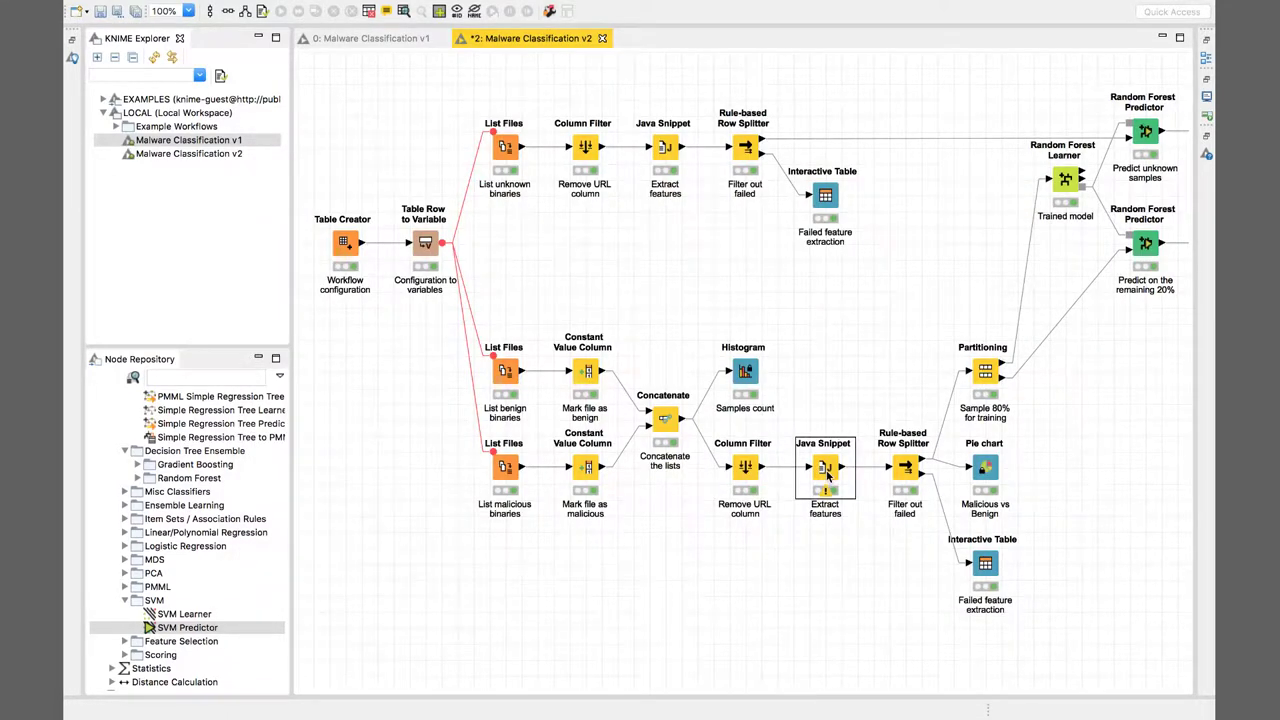
right_click(827, 477)
left_click(924, 345)
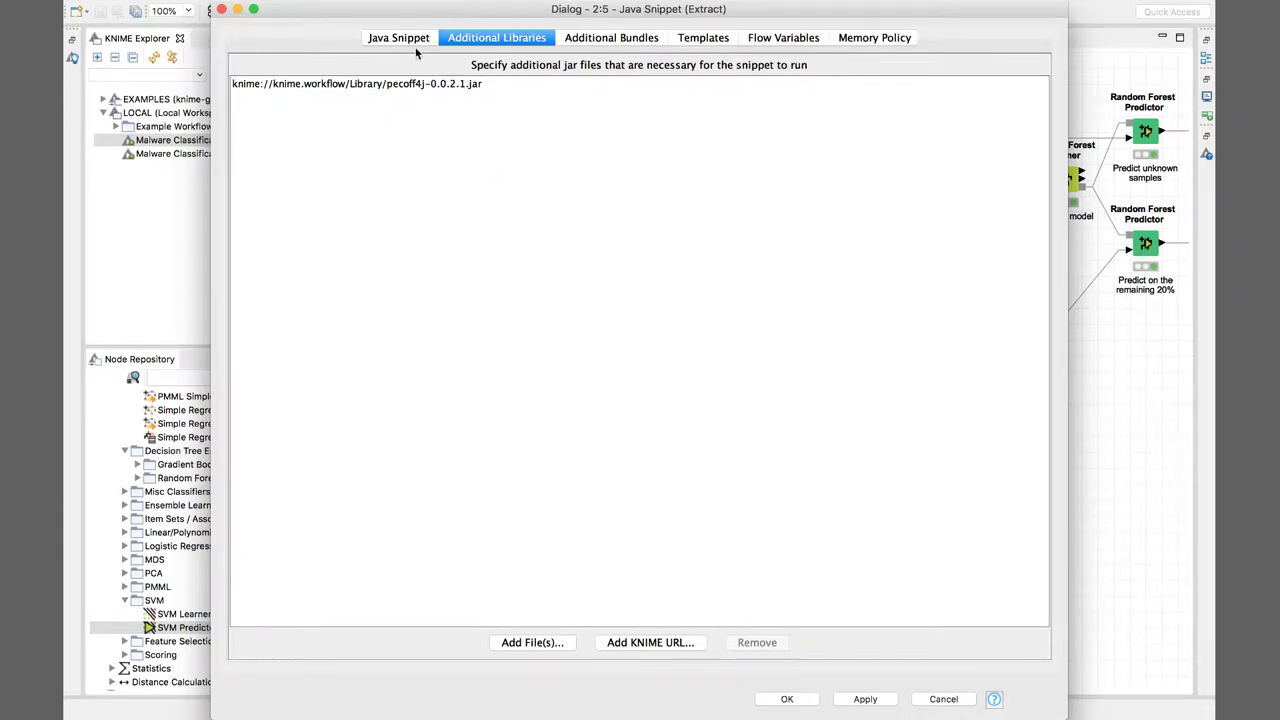
left_click(410, 40)
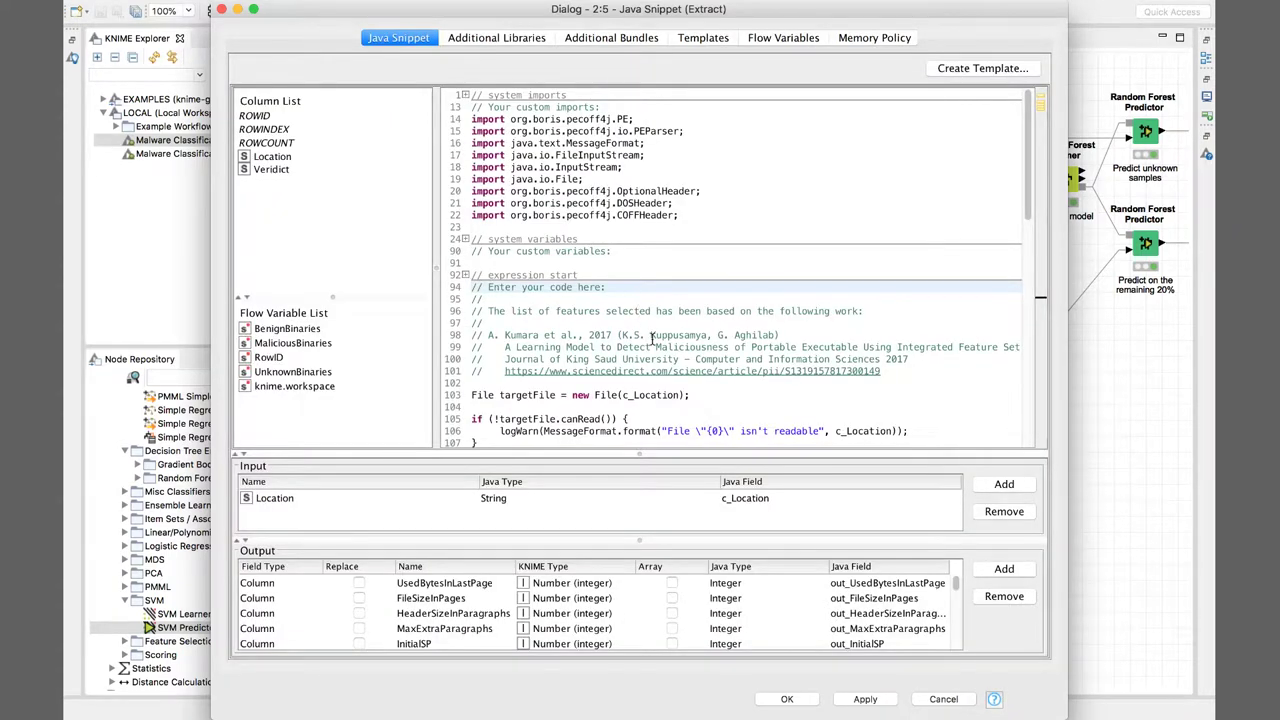
scroll(652, 337, "down", 7)
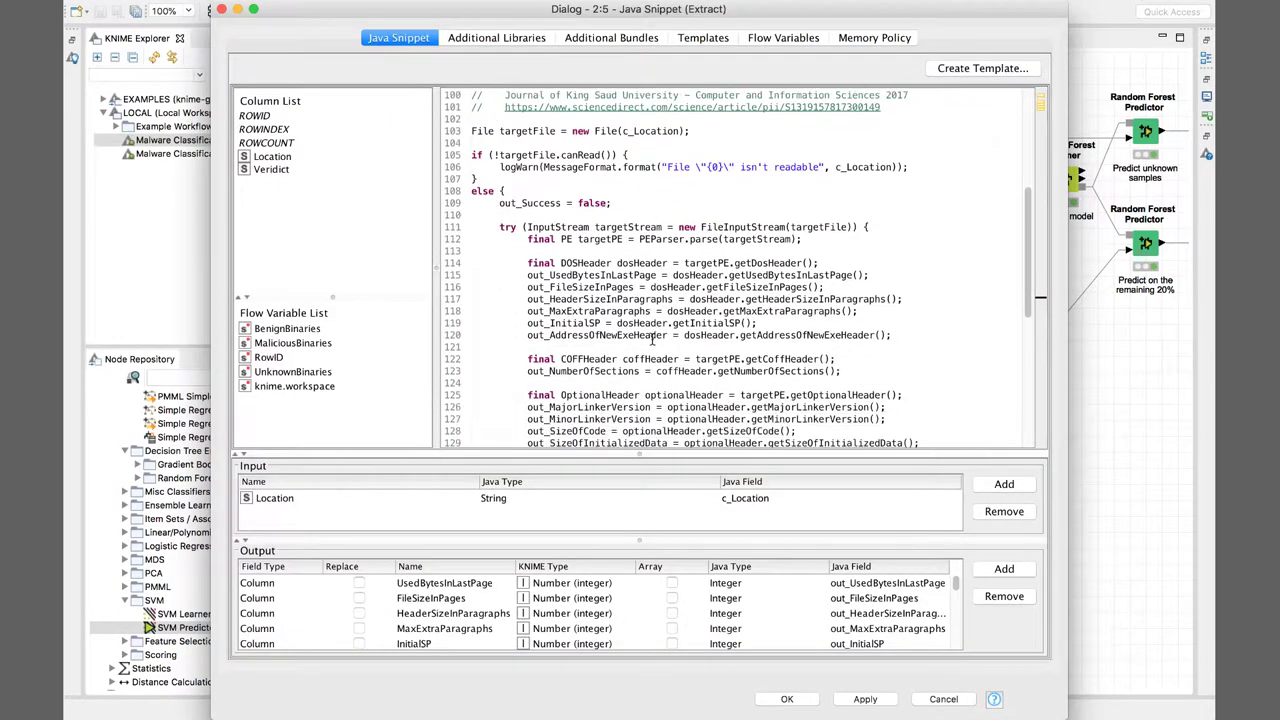
scroll(652, 337, "down", 6)
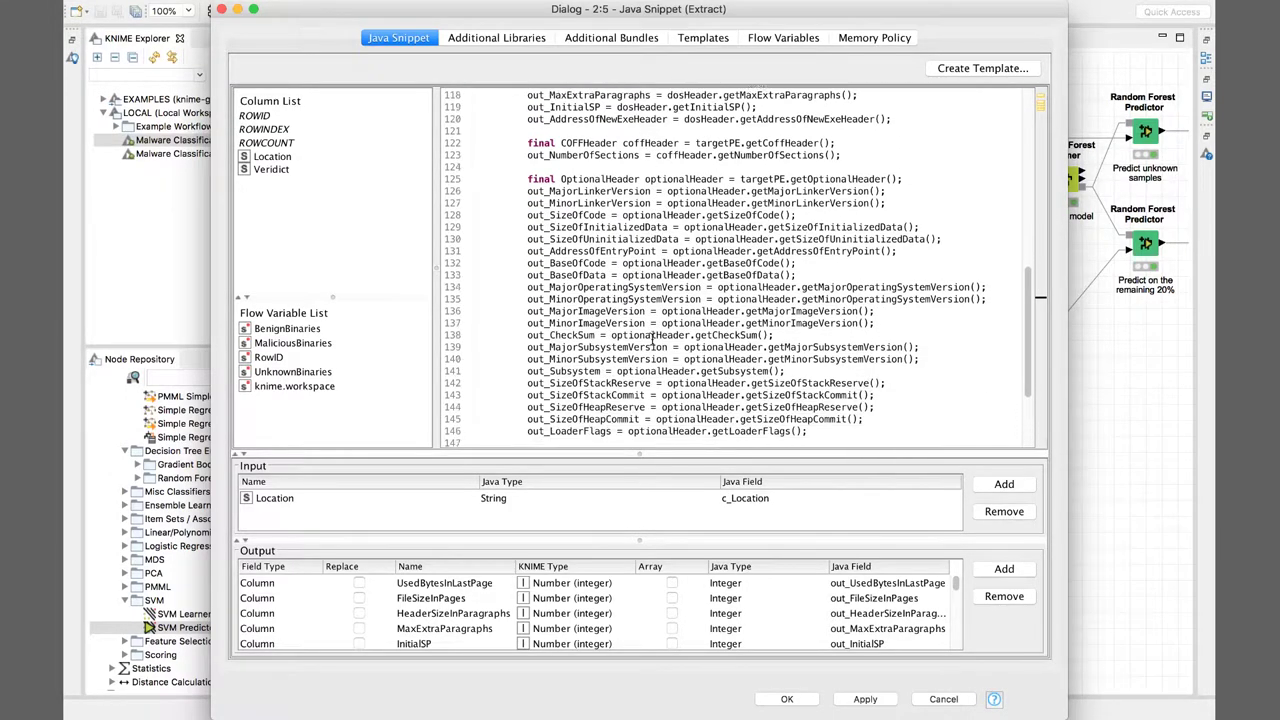
scroll(652, 340, "down", 1)
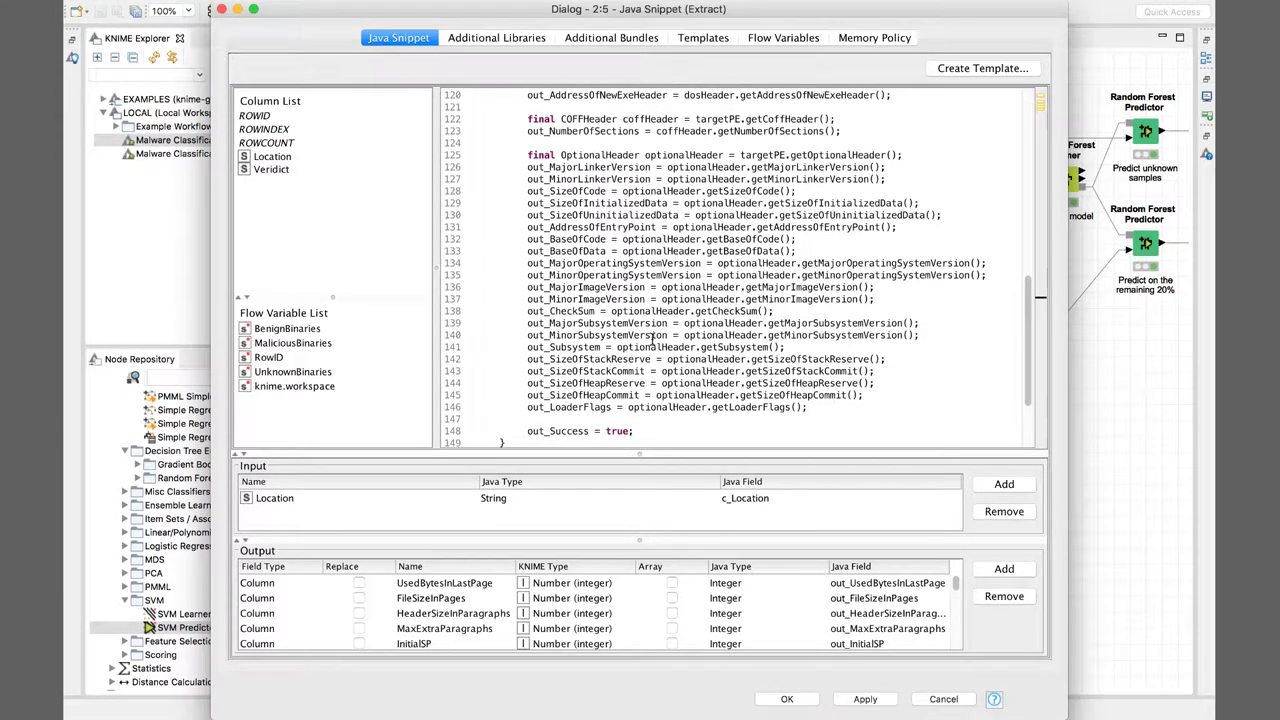
scroll(652, 340, "down", 2)
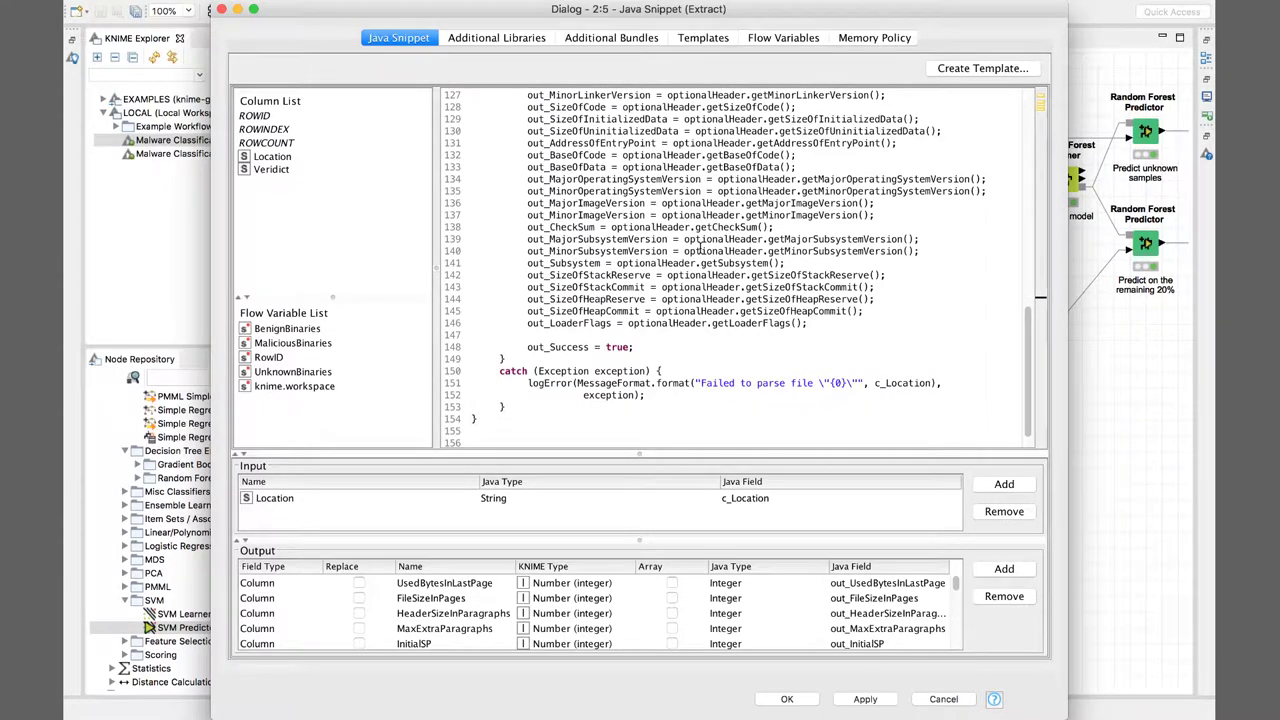
scroll(700, 248, "up", 15)
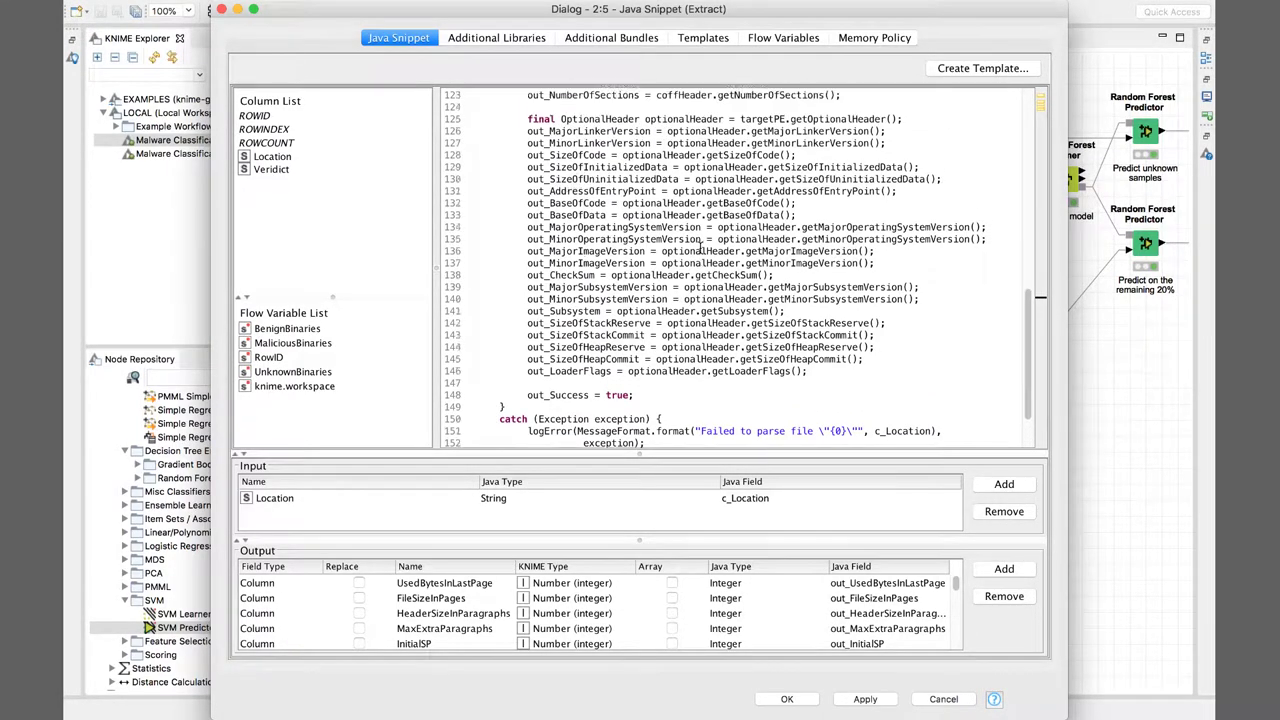
- Check the snippet's additional pecoff4j library, highlight the PE and PEParser imports in the code, and close the configuration
left_click(489, 39)
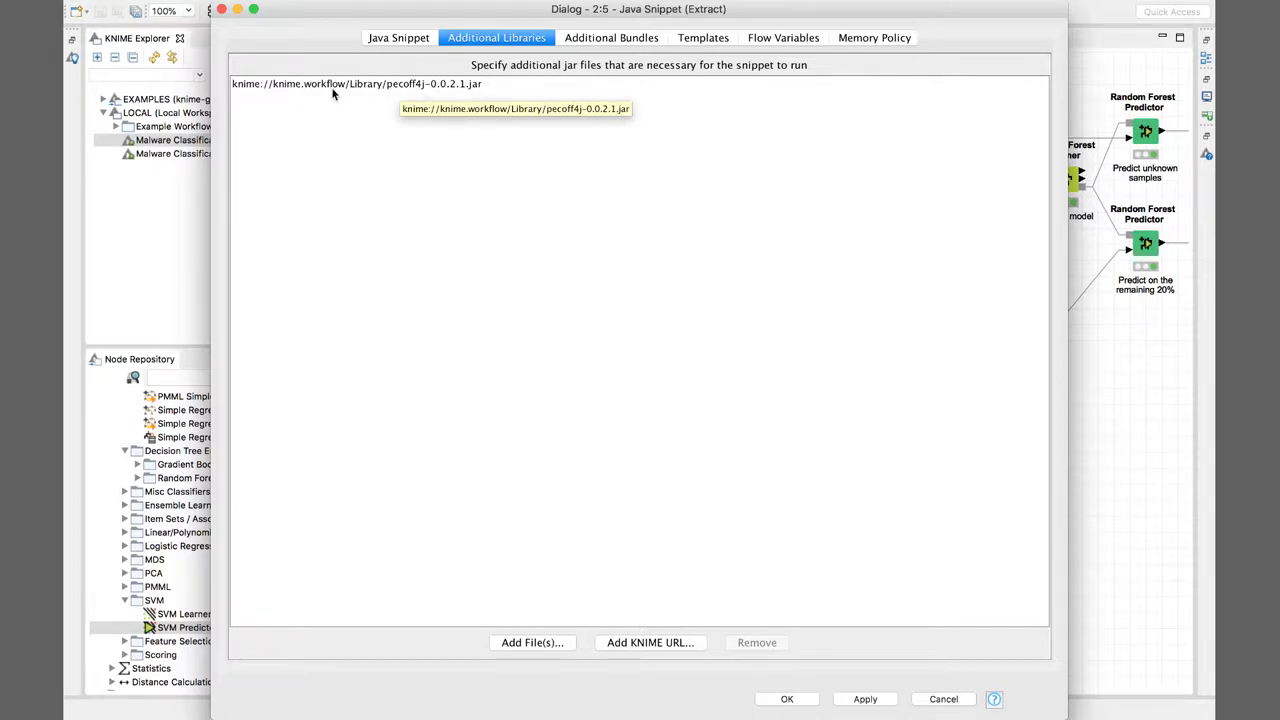
left_click(401, 38)
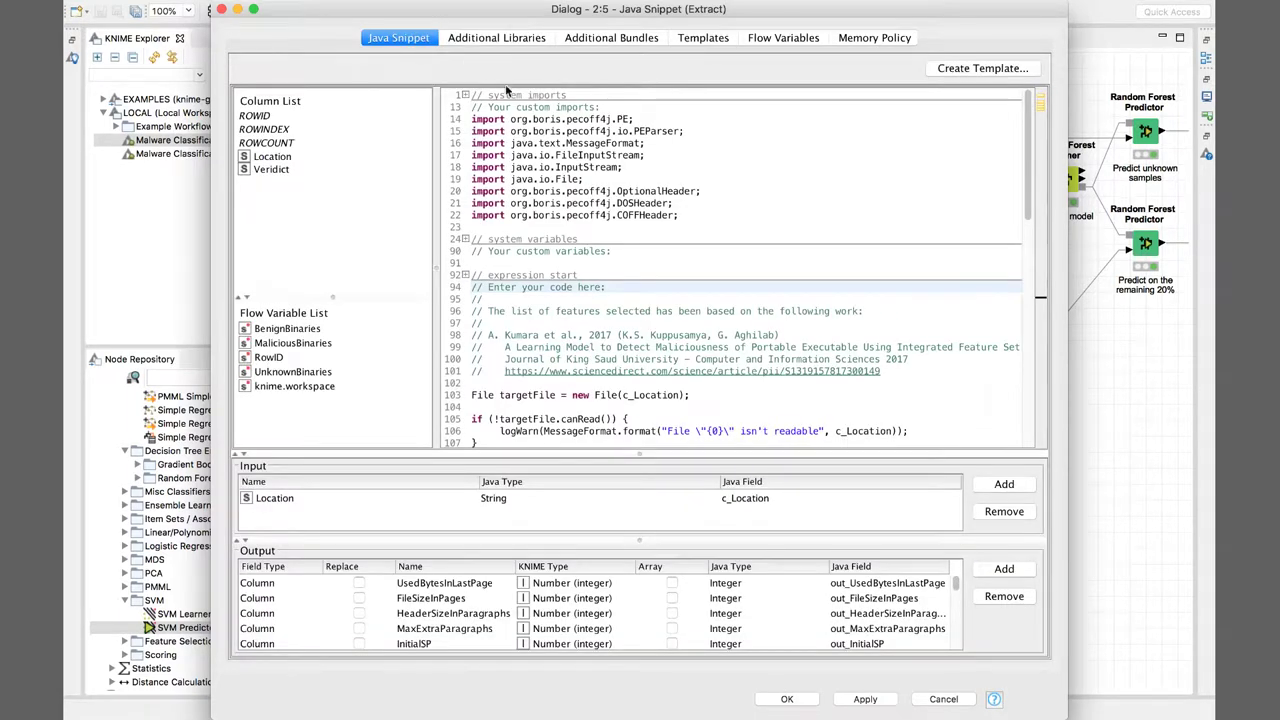
left_click_drag(695, 131, 432, 118)
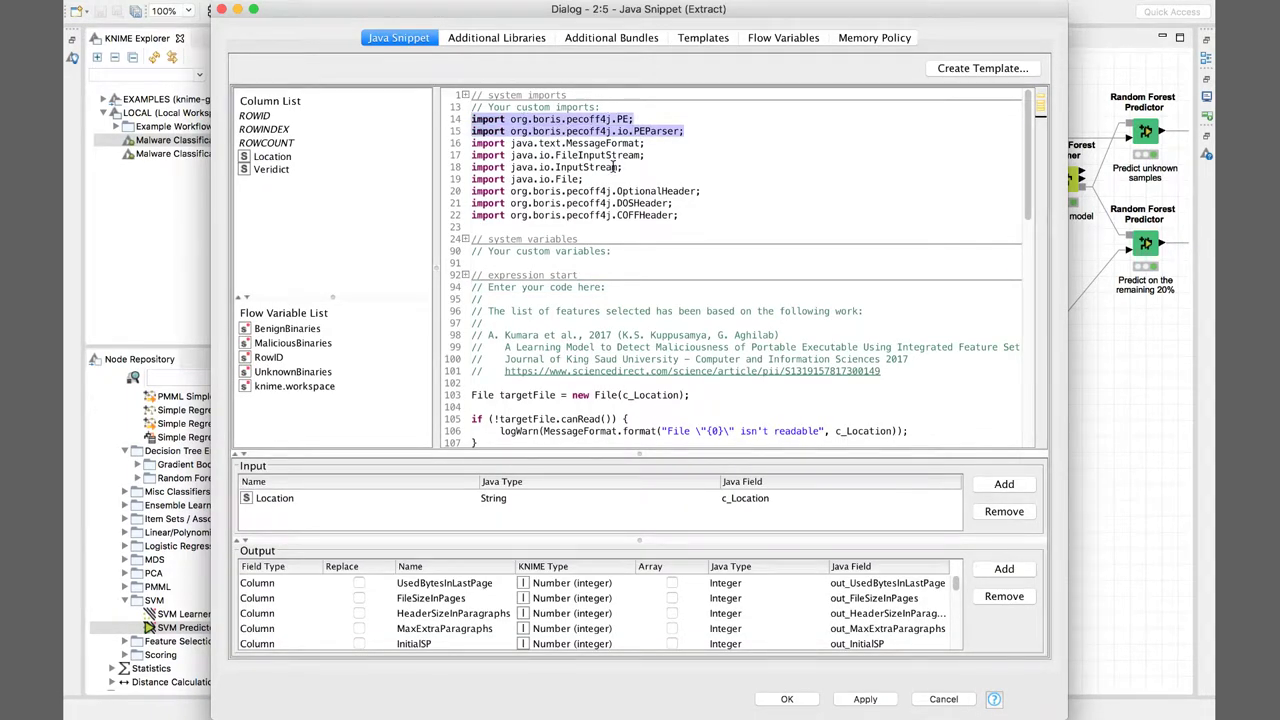
scroll(612, 227, "down", 10)
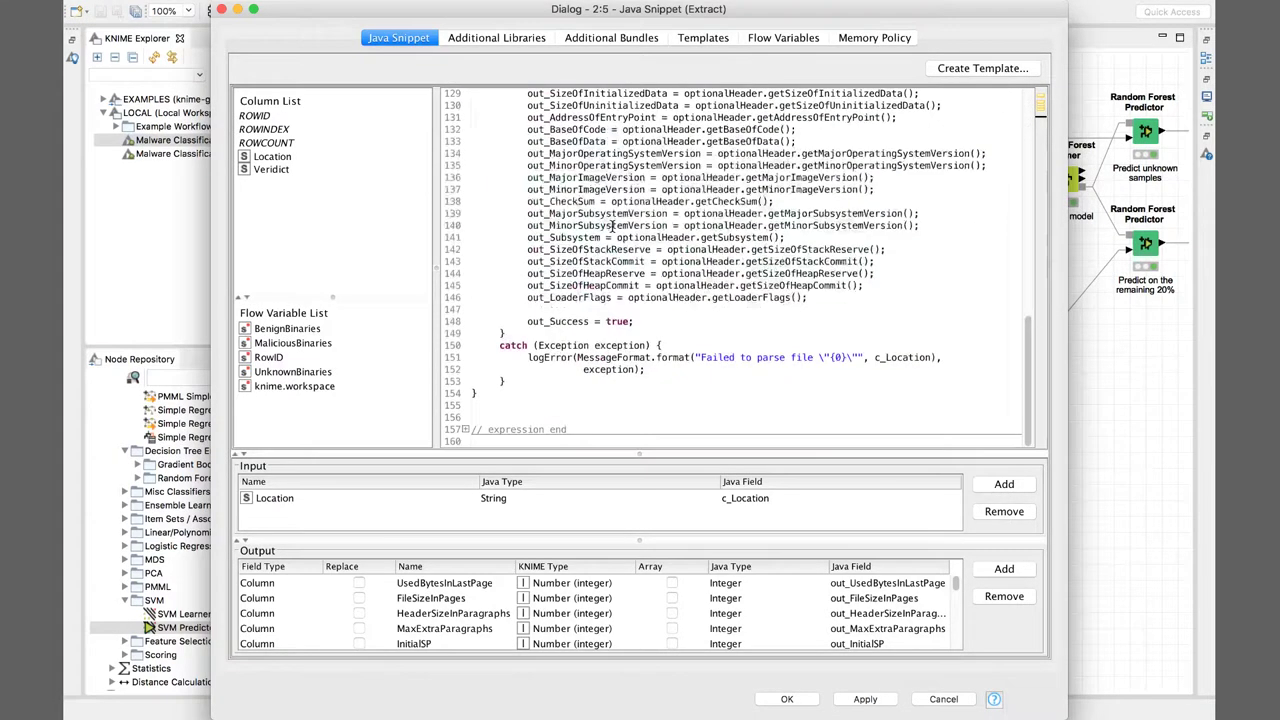
left_click(221, 9)
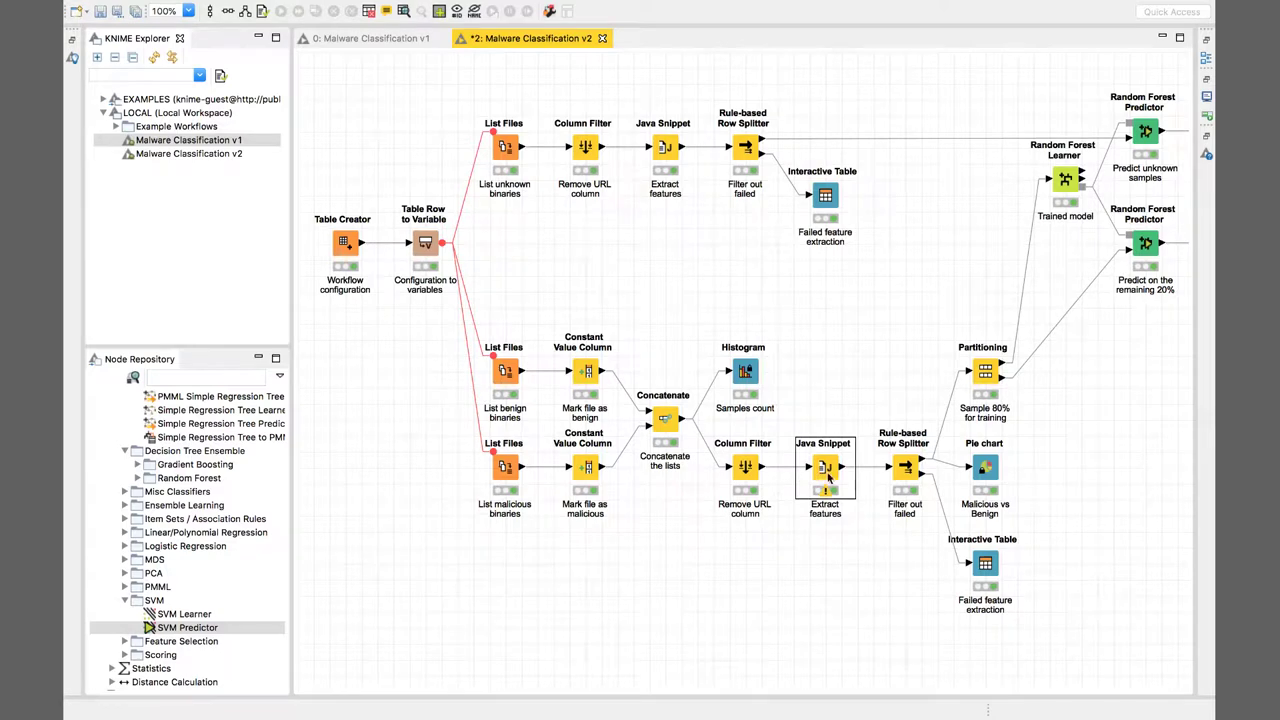
- Reopen the same Java Snippet configuration, examine where out_Success is set to false and to true, and close it
left_click(906, 478)
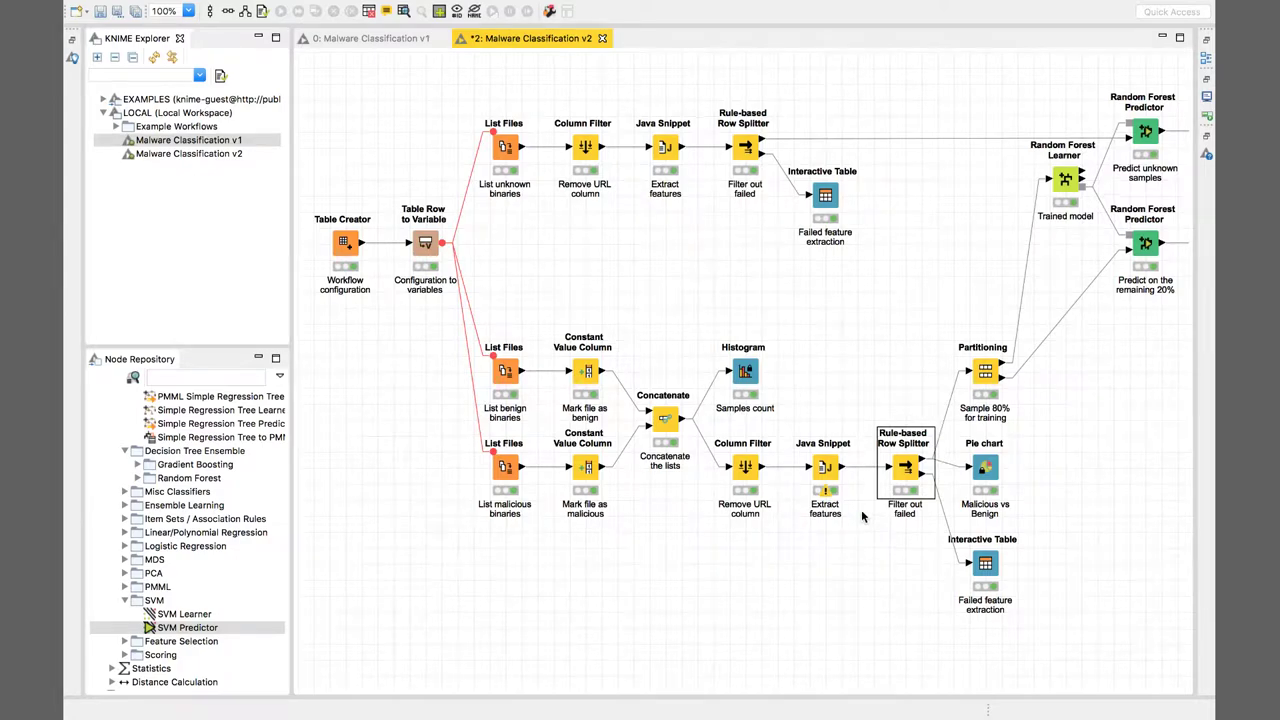
right_click(830, 474)
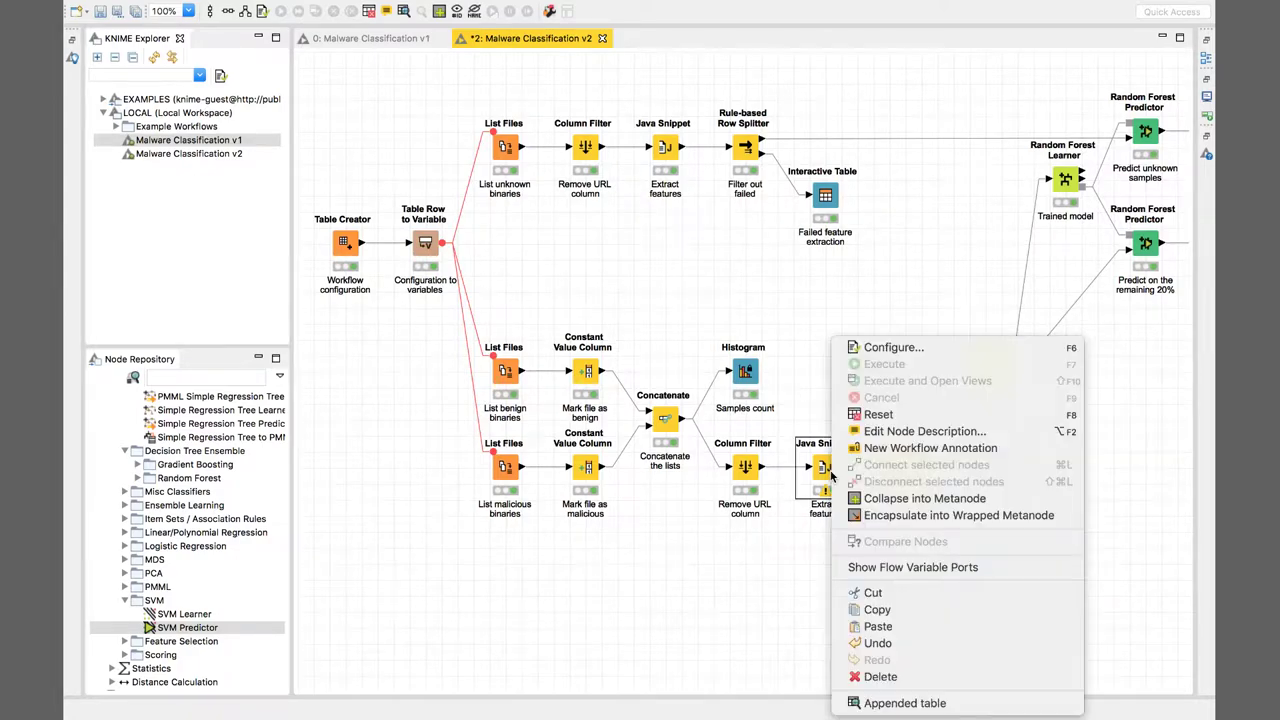
left_click(954, 348)
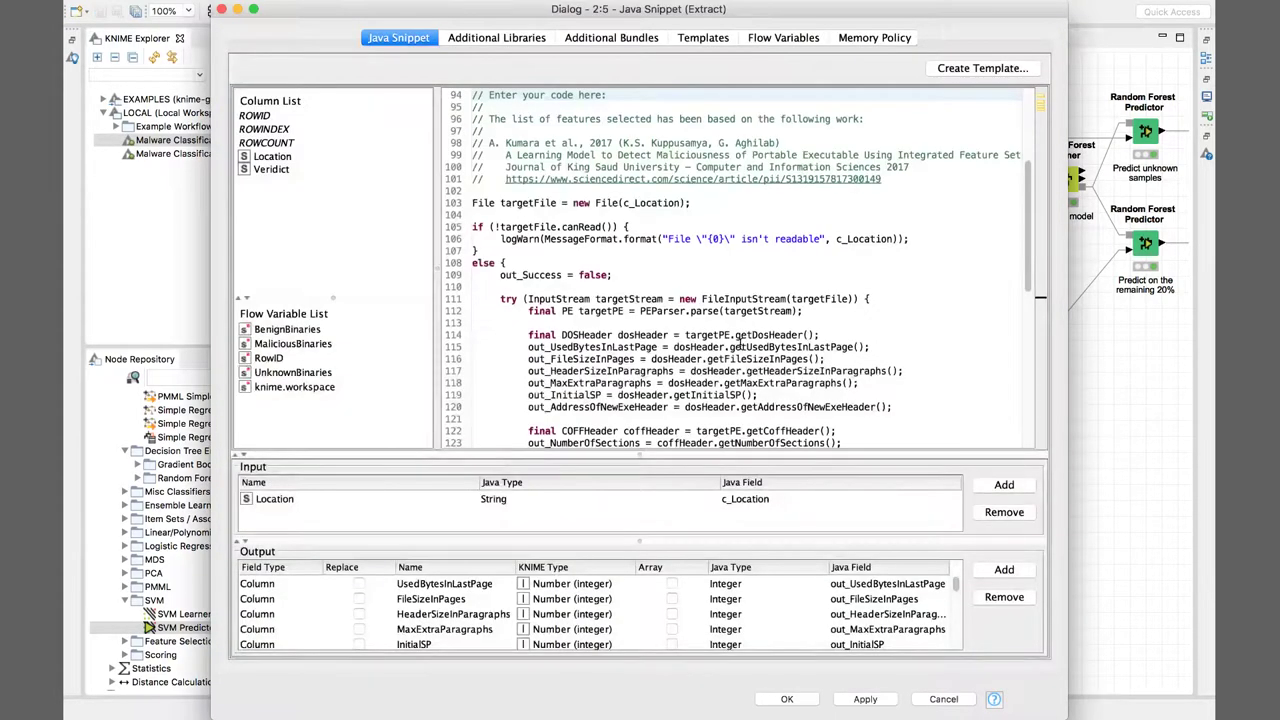
left_click(531, 275)
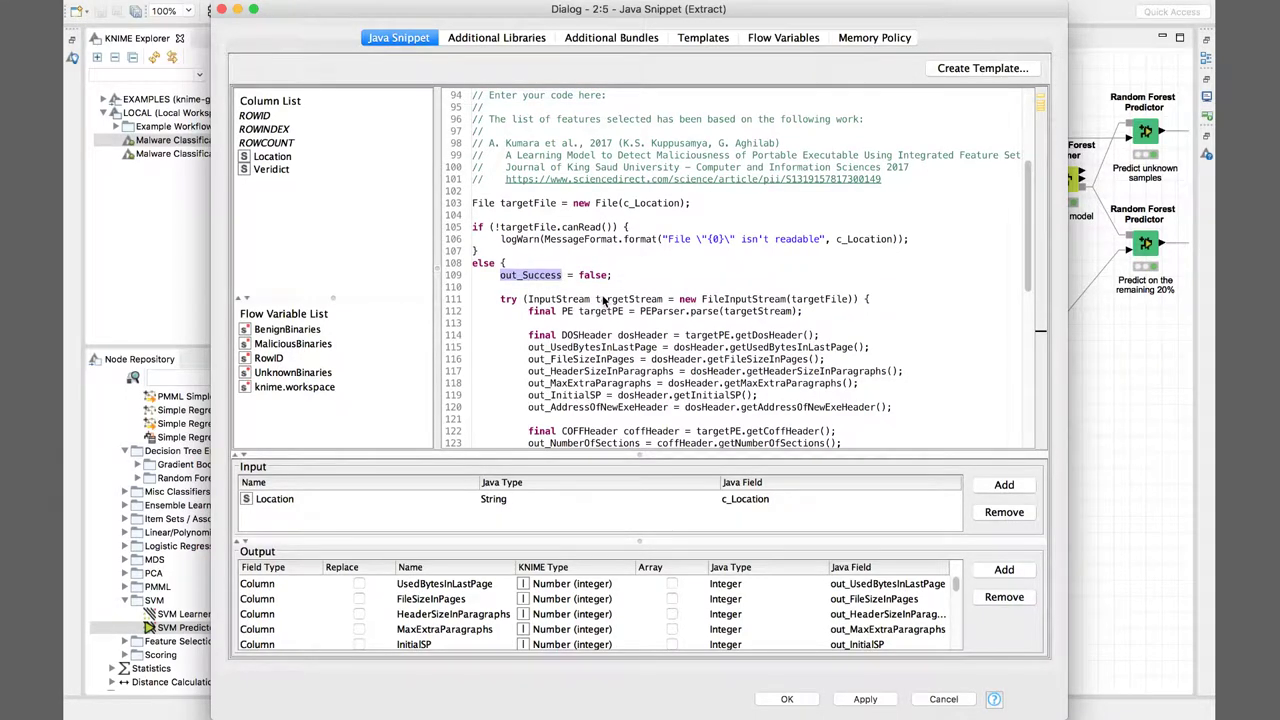
scroll(603, 296, "down", 12)
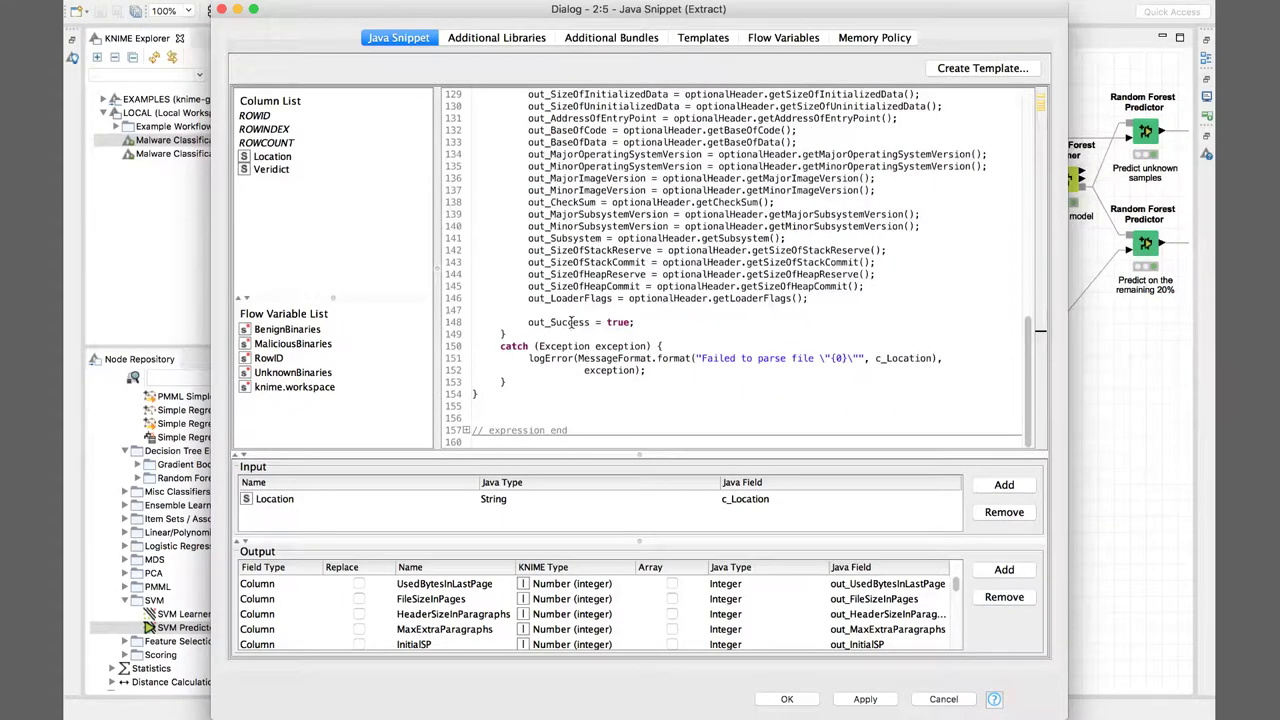
left_click(565, 322)
left_click(221, 9)
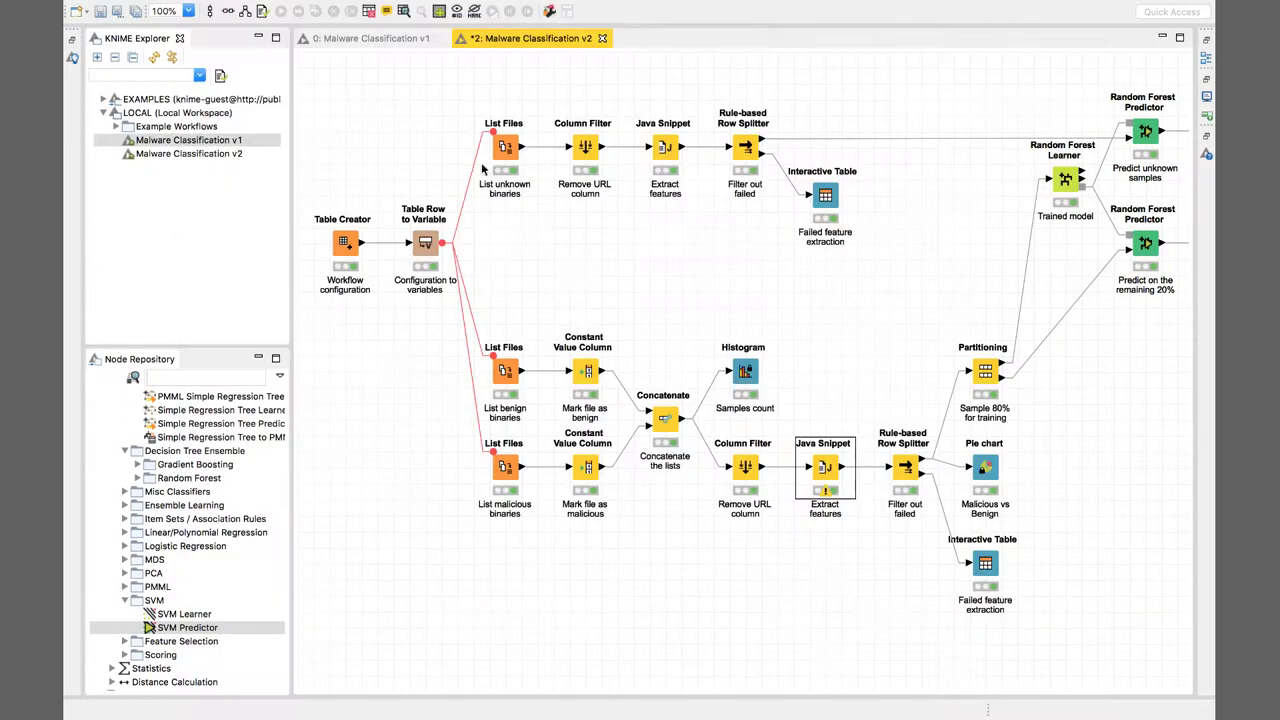
- Open the table view of the Failed feature extraction node below the Pie chart and widen its Location column
left_click(986, 565)
right_click(986, 565)
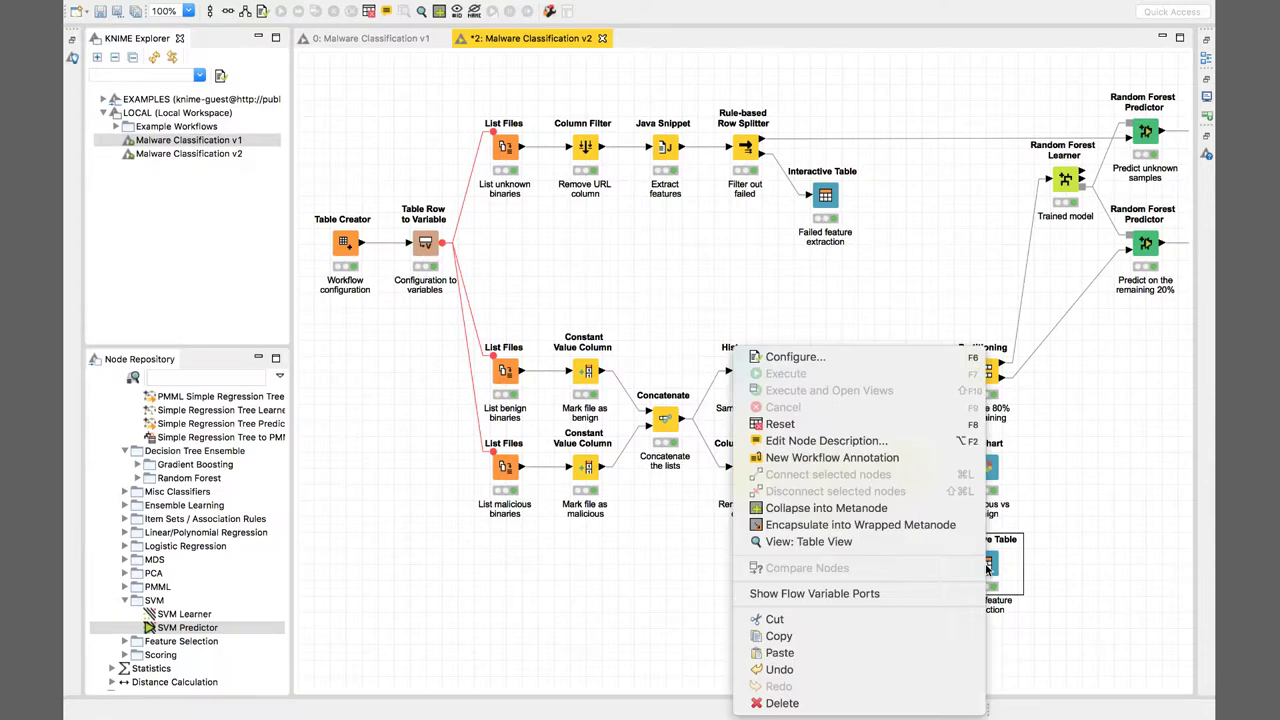
left_click(905, 541)
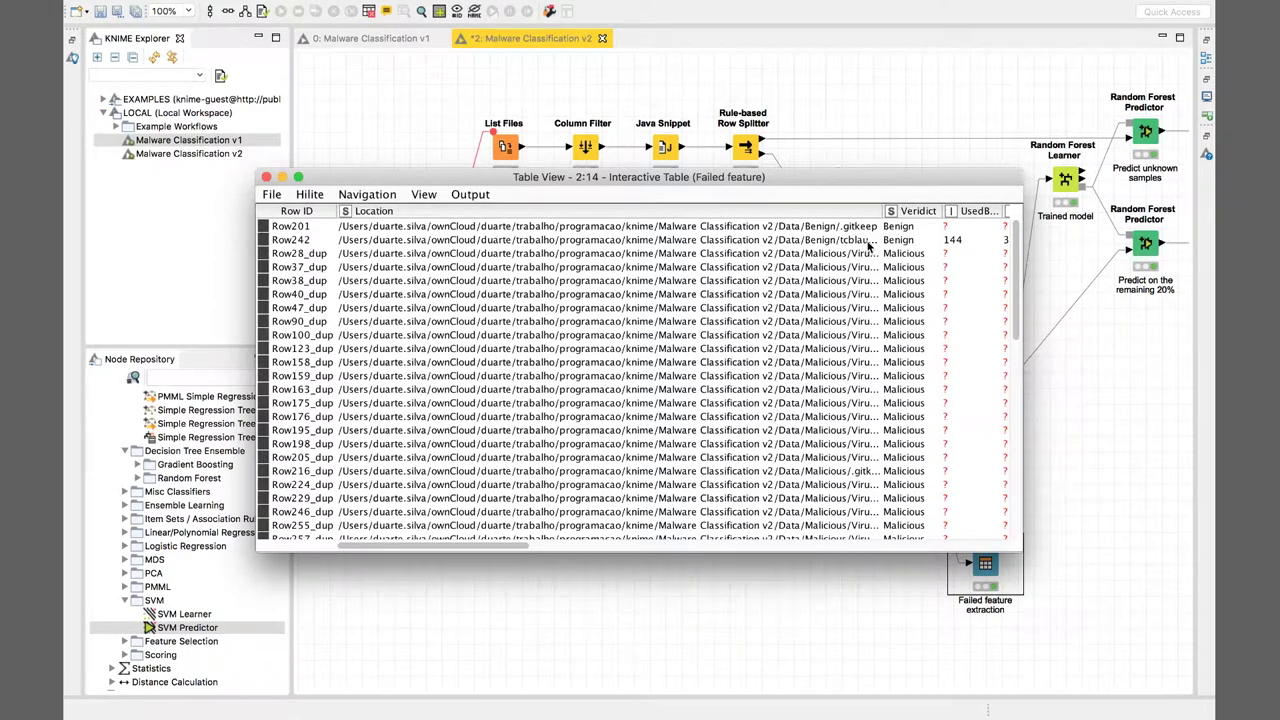
left_click_drag(879, 211, 918, 211)
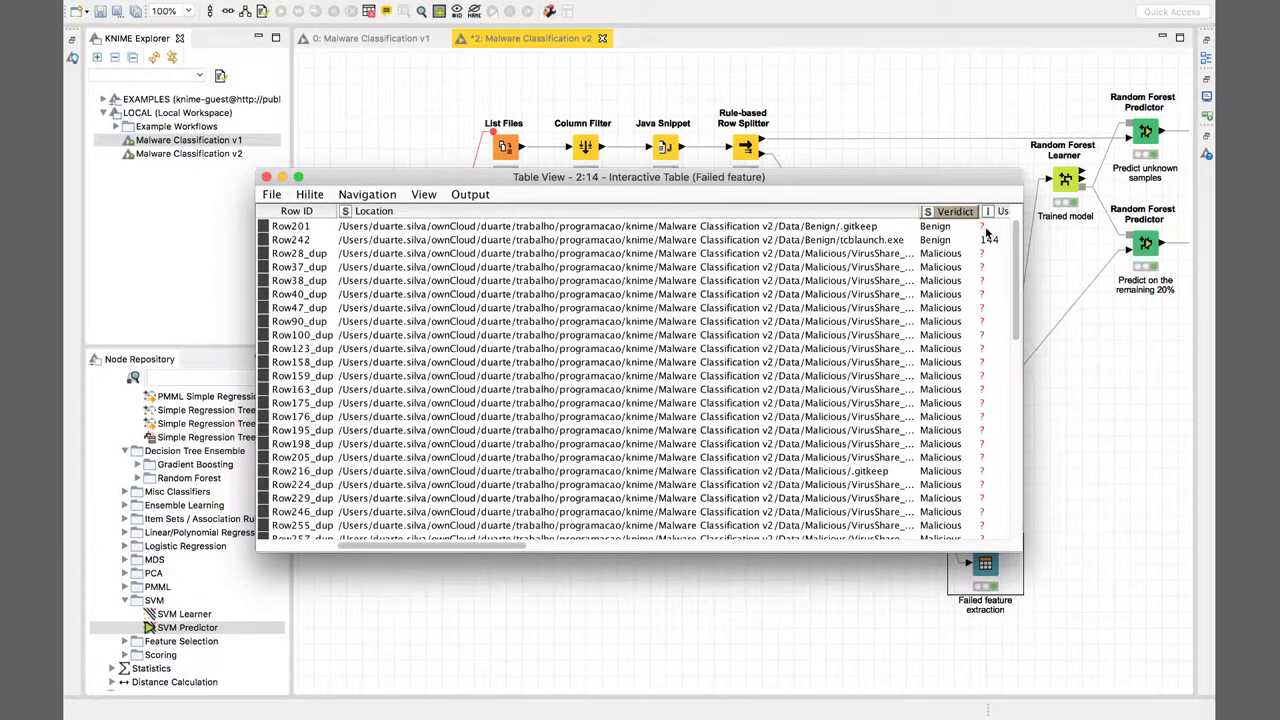
- Examine which feature values are missing for the tcblaunch.exe row and widen the NumberOfSections column
left_click(877, 243)
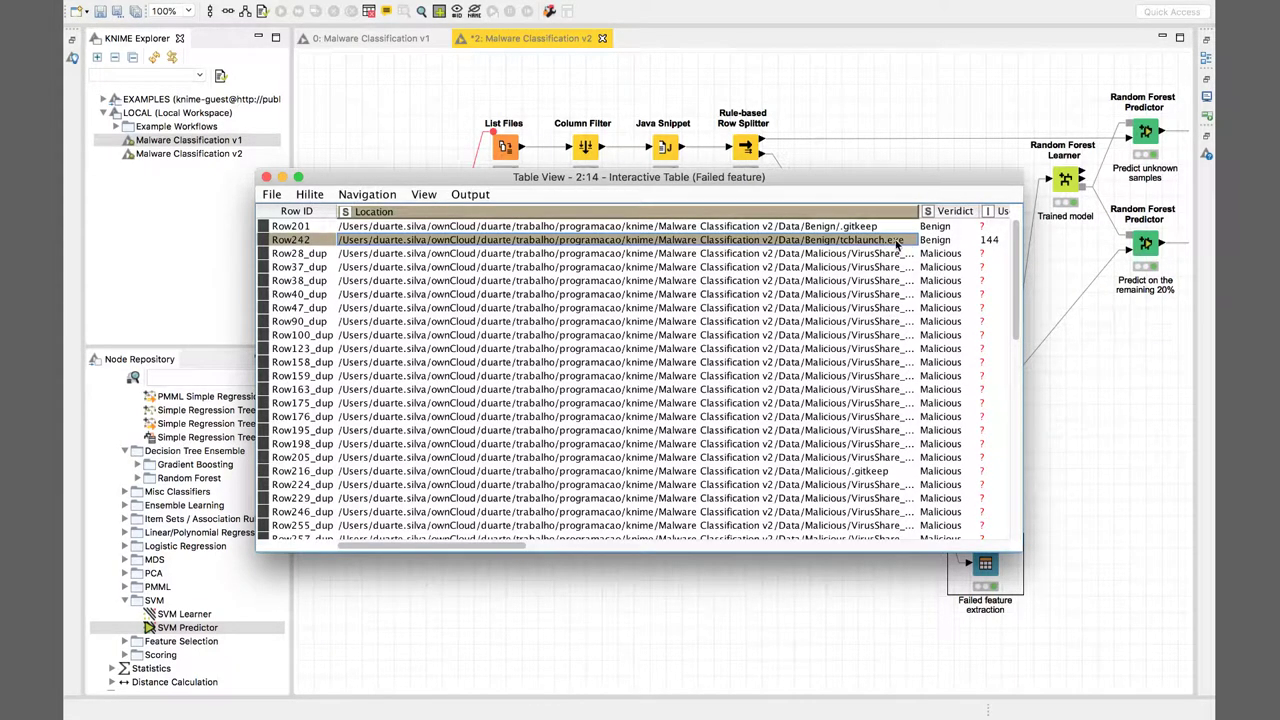
scroll(933, 255, "right", 5)
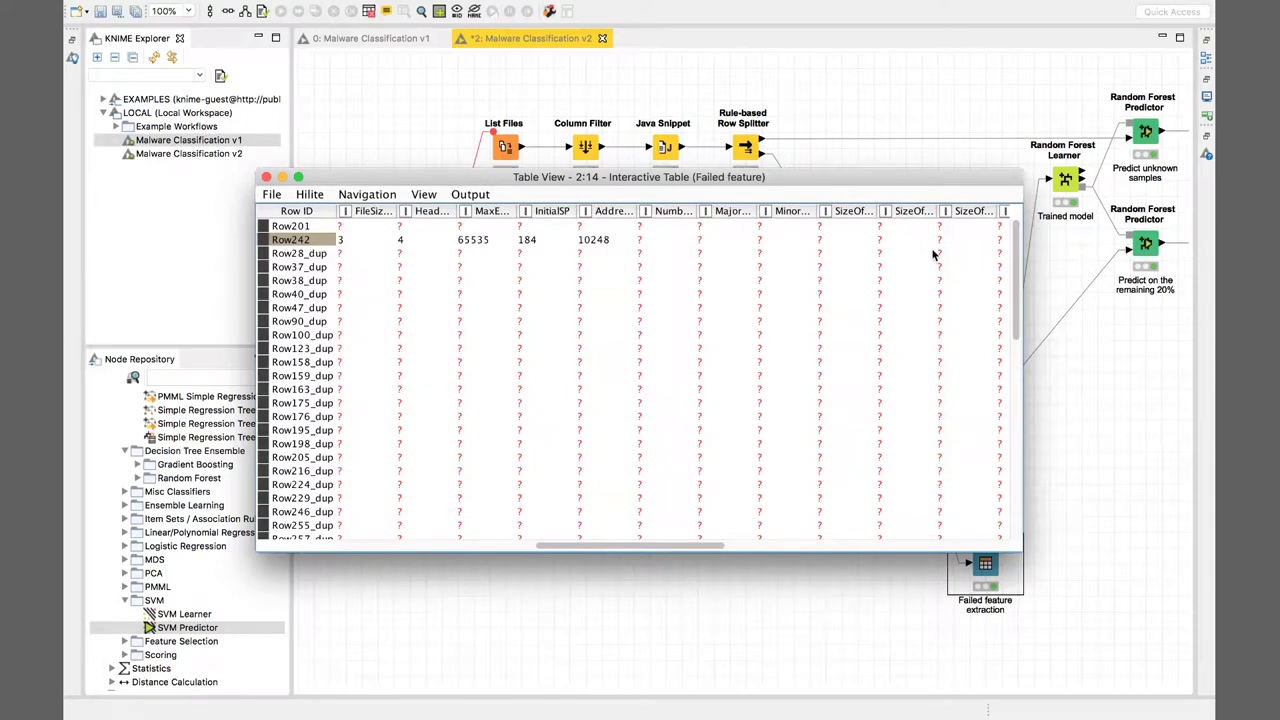
scroll(933, 255, "left", 5)
scroll(933, 255, "right", 4)
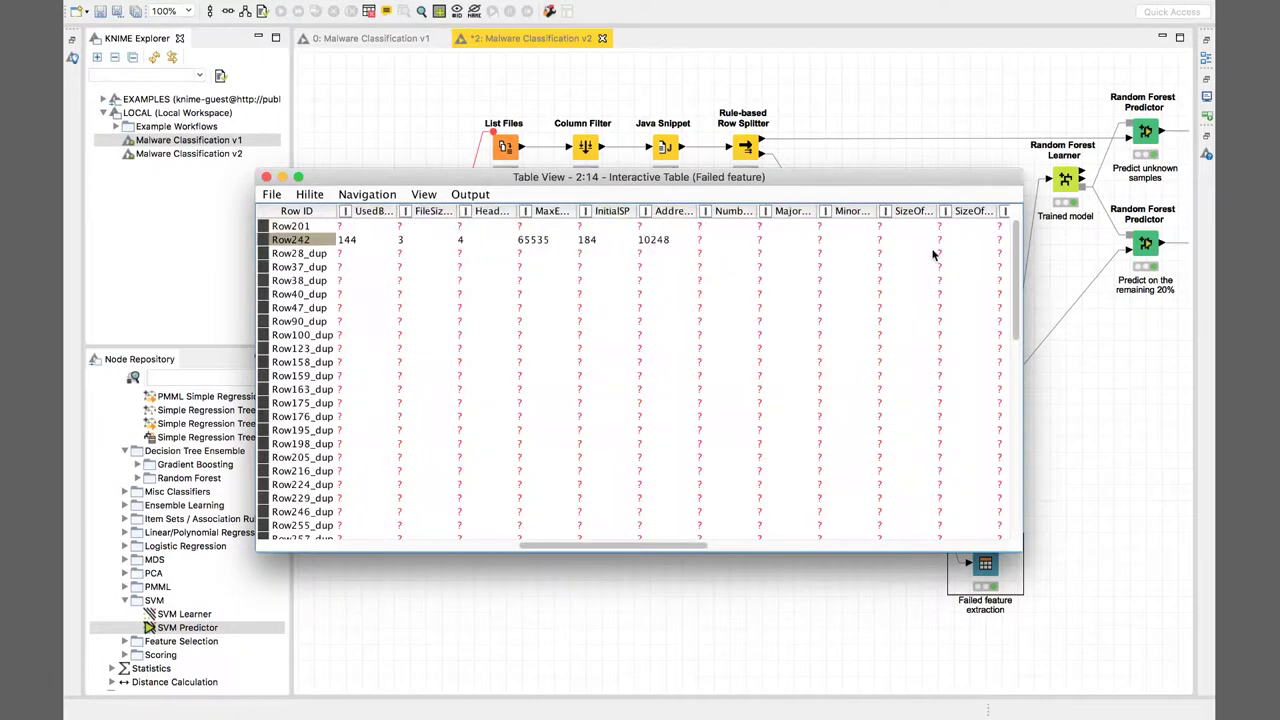
scroll(933, 255, "right", 1)
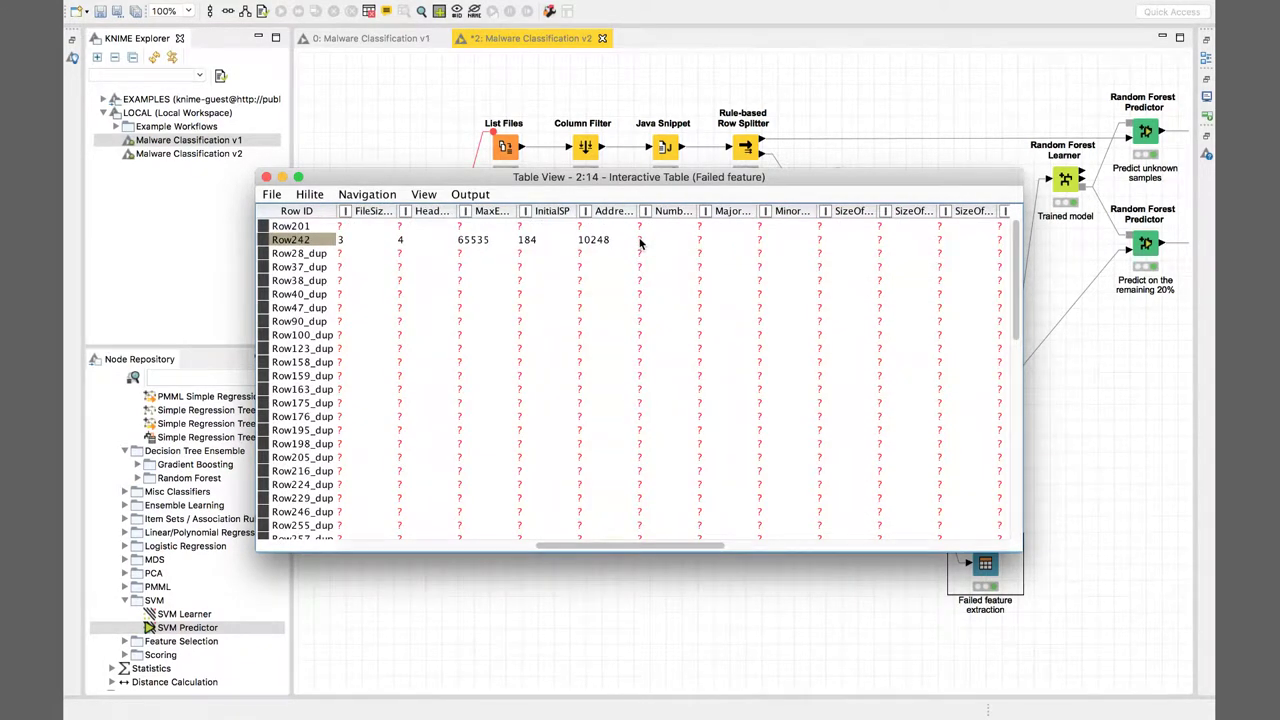
left_click_drag(703, 208, 756, 206)
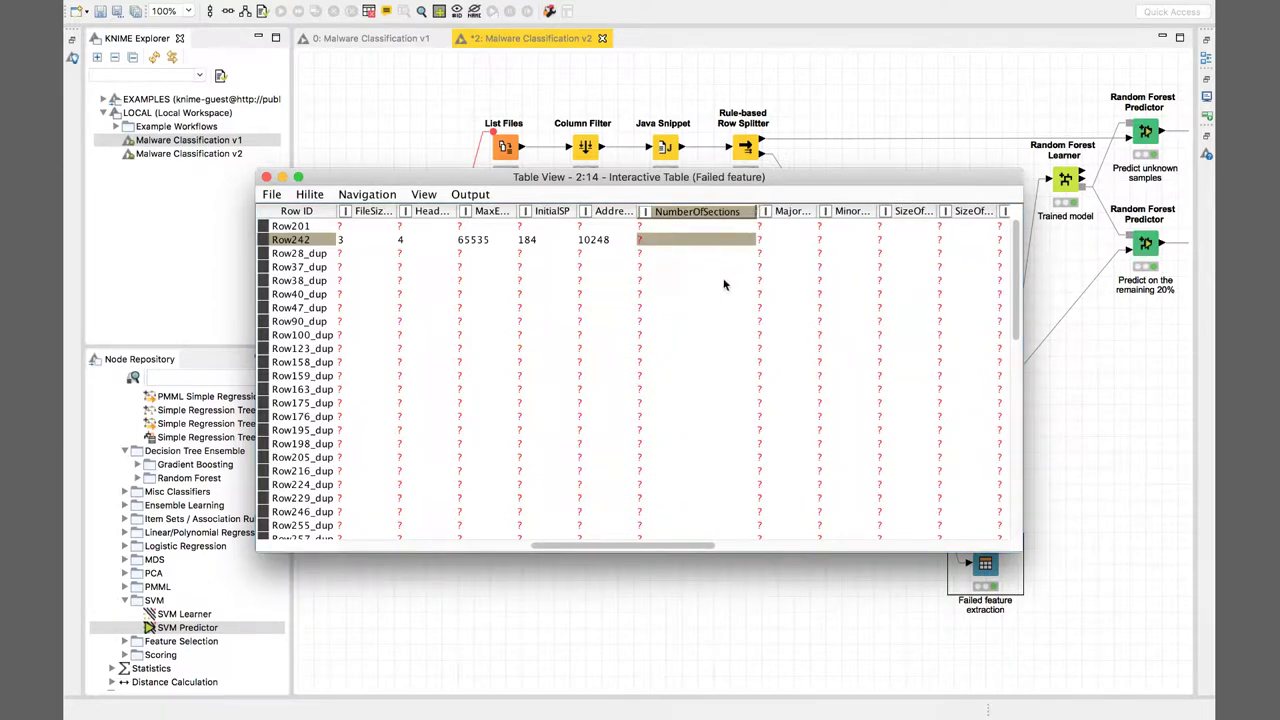
- Look through the remaining malicious samples with failed feature extraction down to the last row and close the table view
scroll(725, 285, "left", 5)
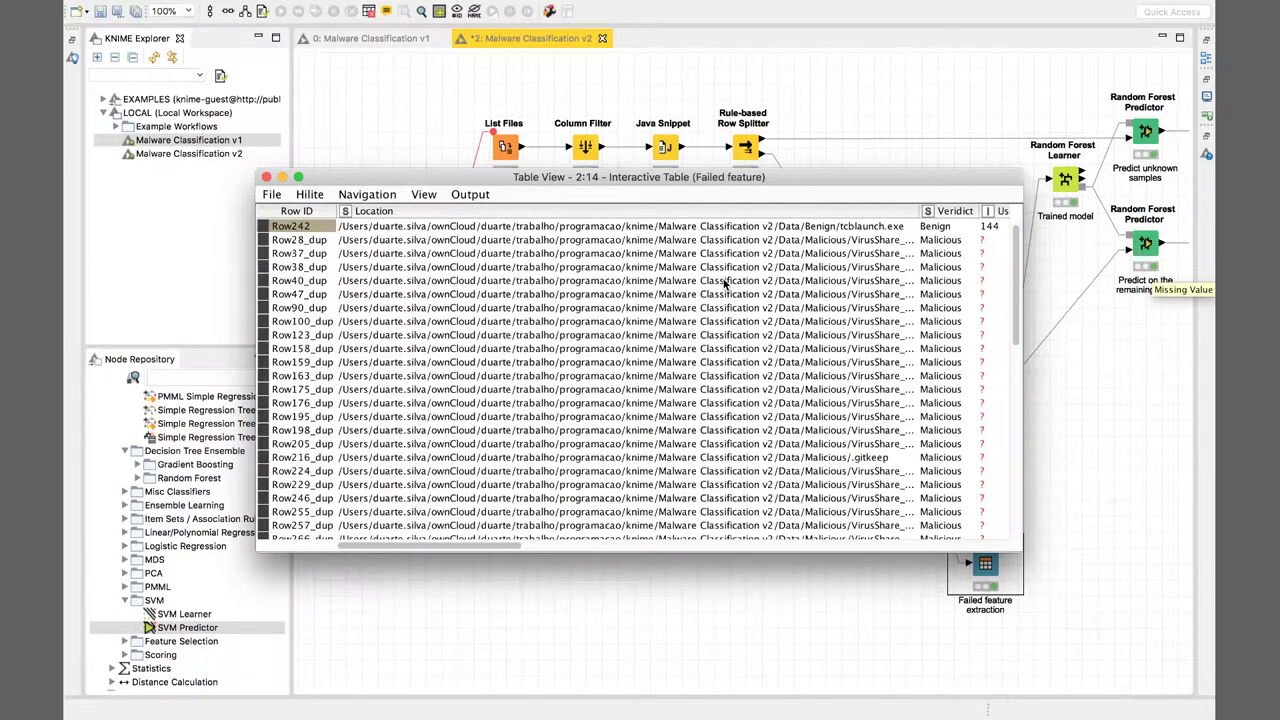
scroll(725, 285, "down", 8)
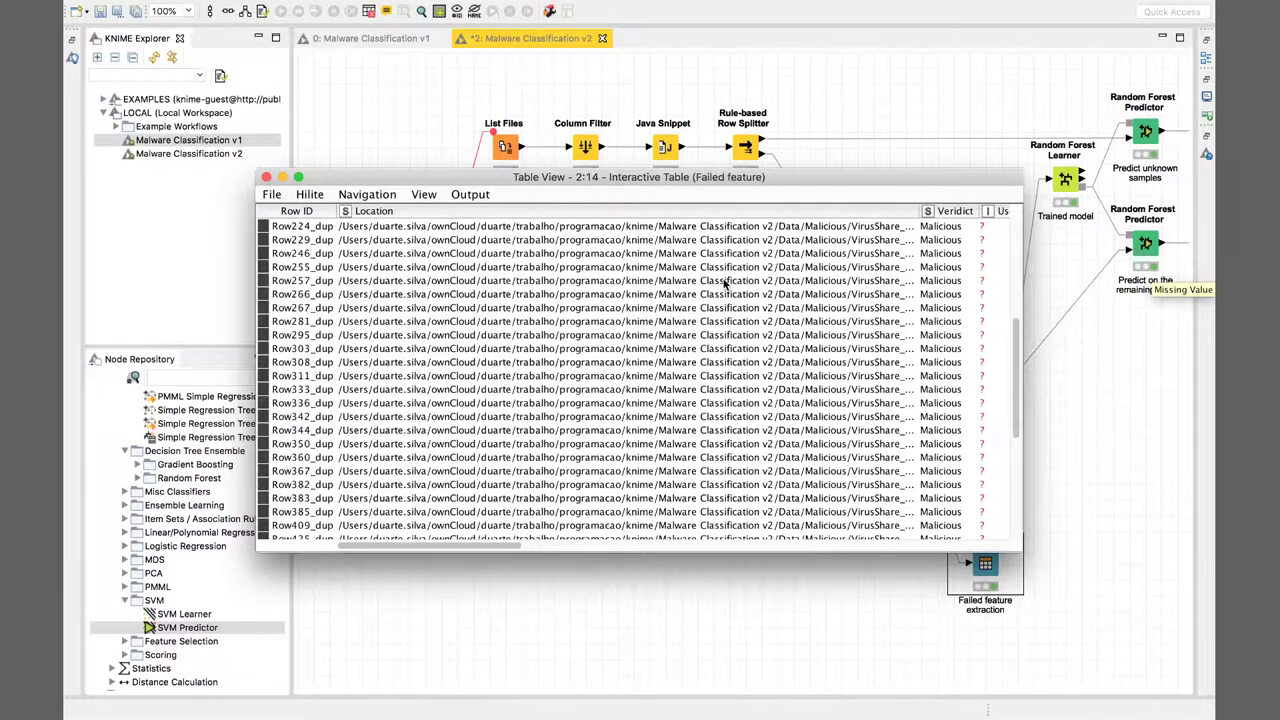
scroll(725, 285, "down", 5)
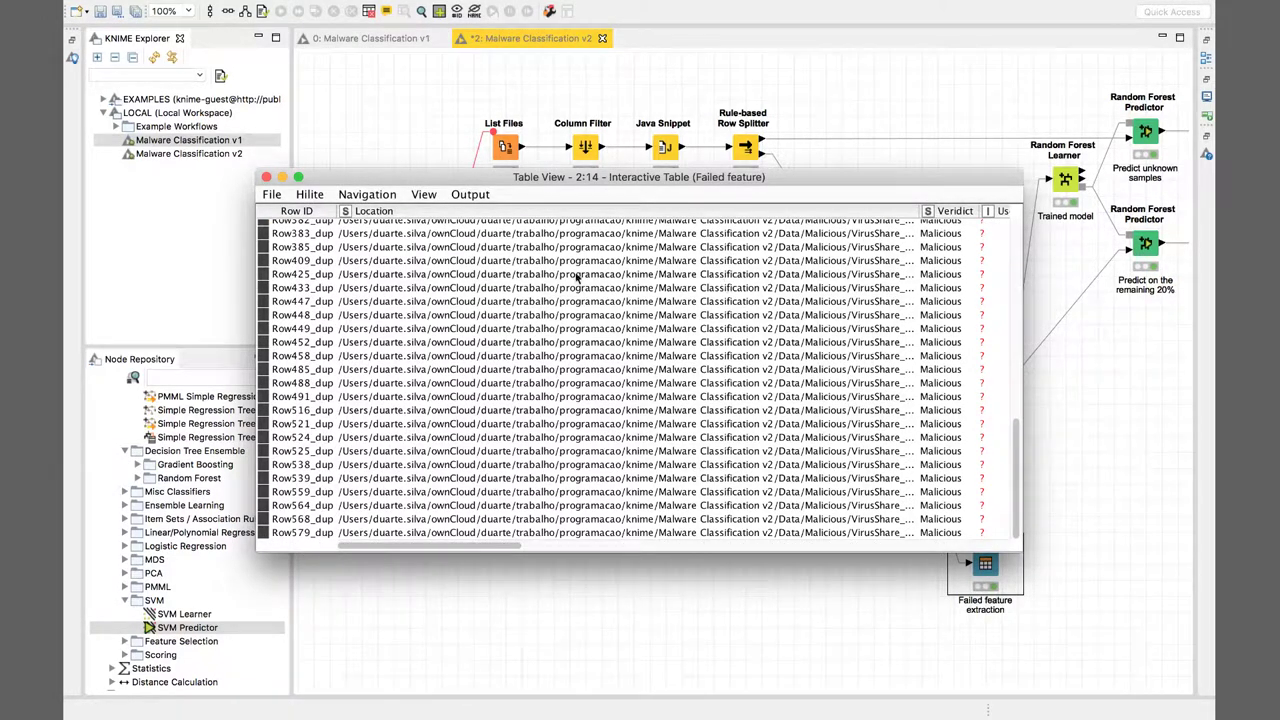
left_click(266, 177)
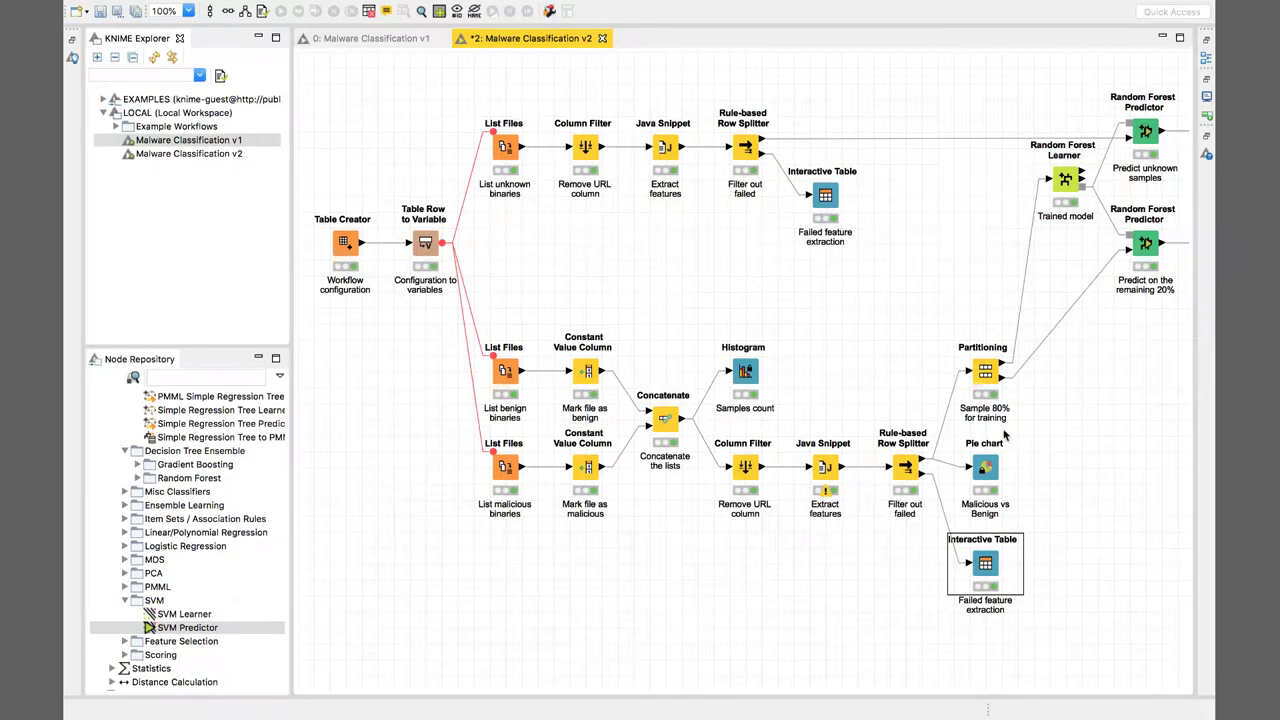
- Open the Pie chart node's view, check the share of malicious versus benign samples, and close it
left_click(990, 467)
right_click(990, 467)
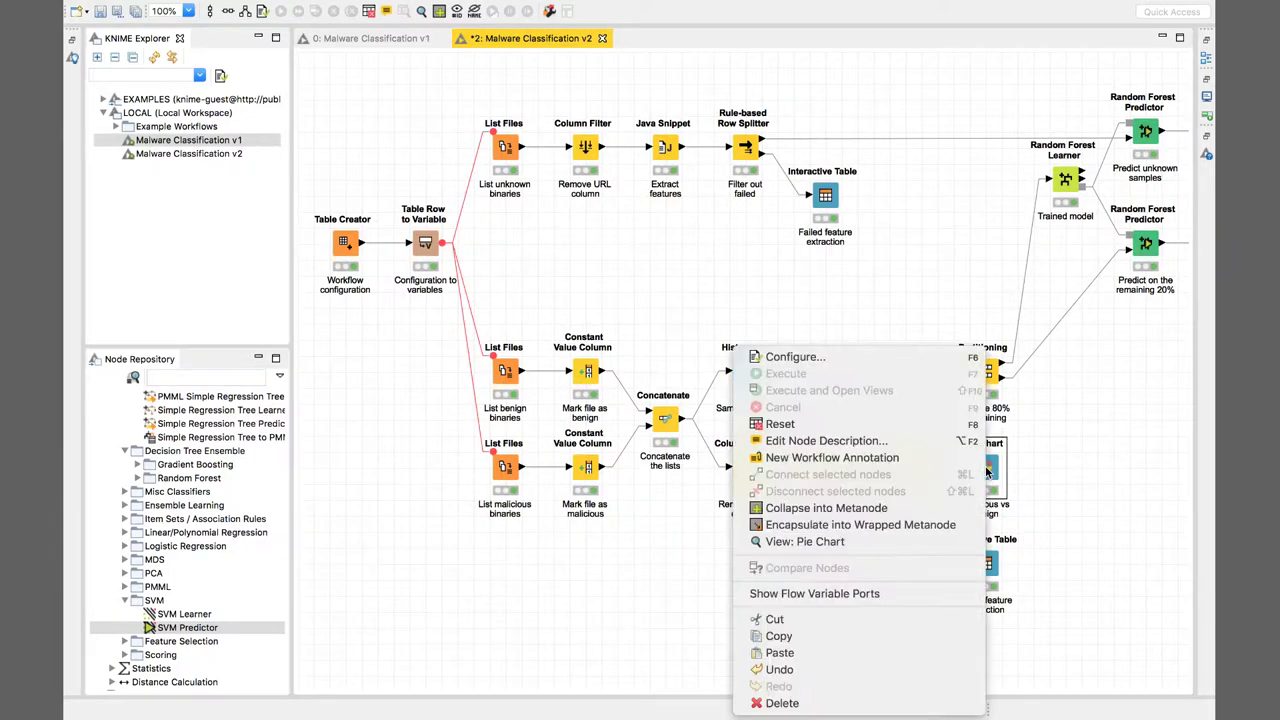
left_click(914, 542)
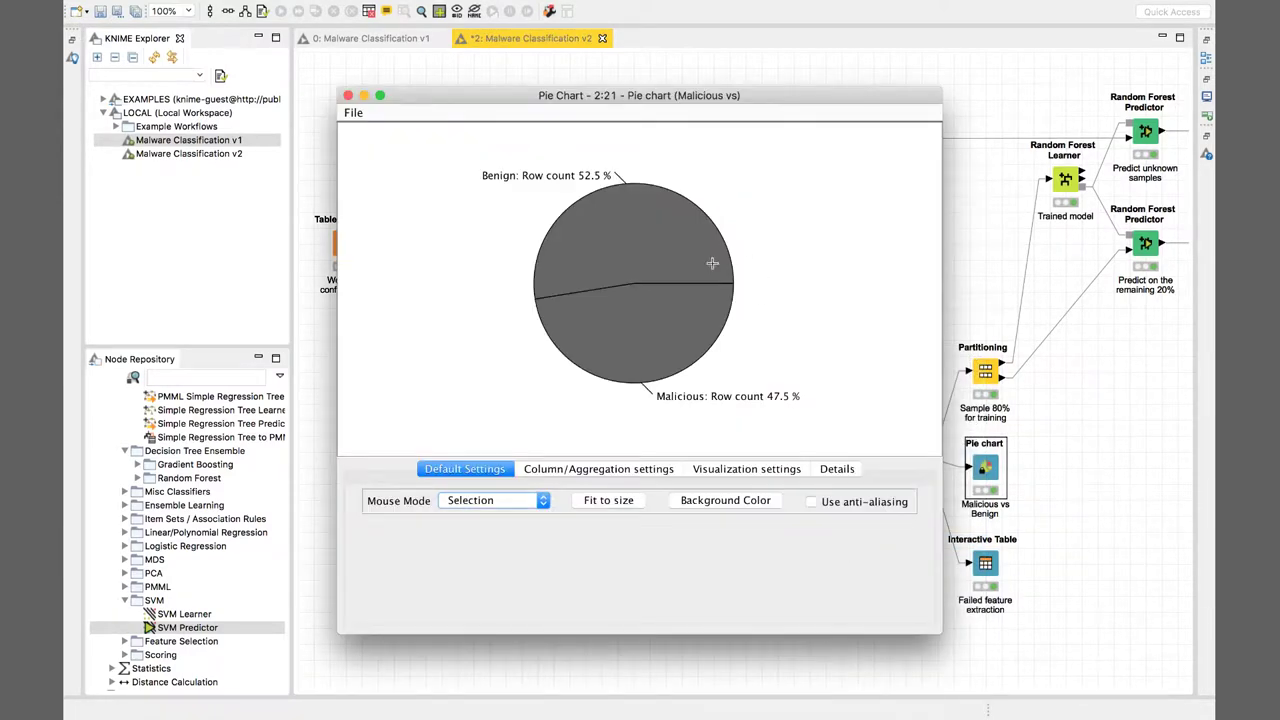
mouse_move(641, 238)
left_click(349, 96)
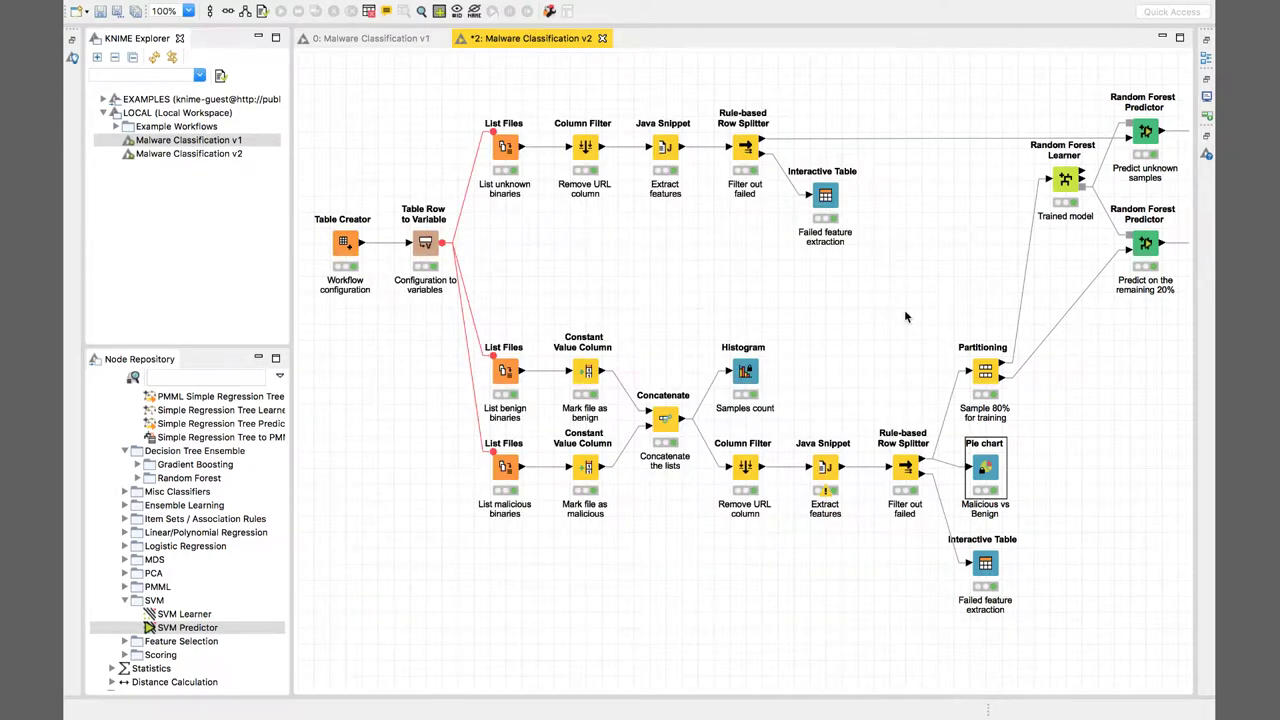
- Undo the last move of the benign and malicious branch nodes in the workflow
key("super+z")
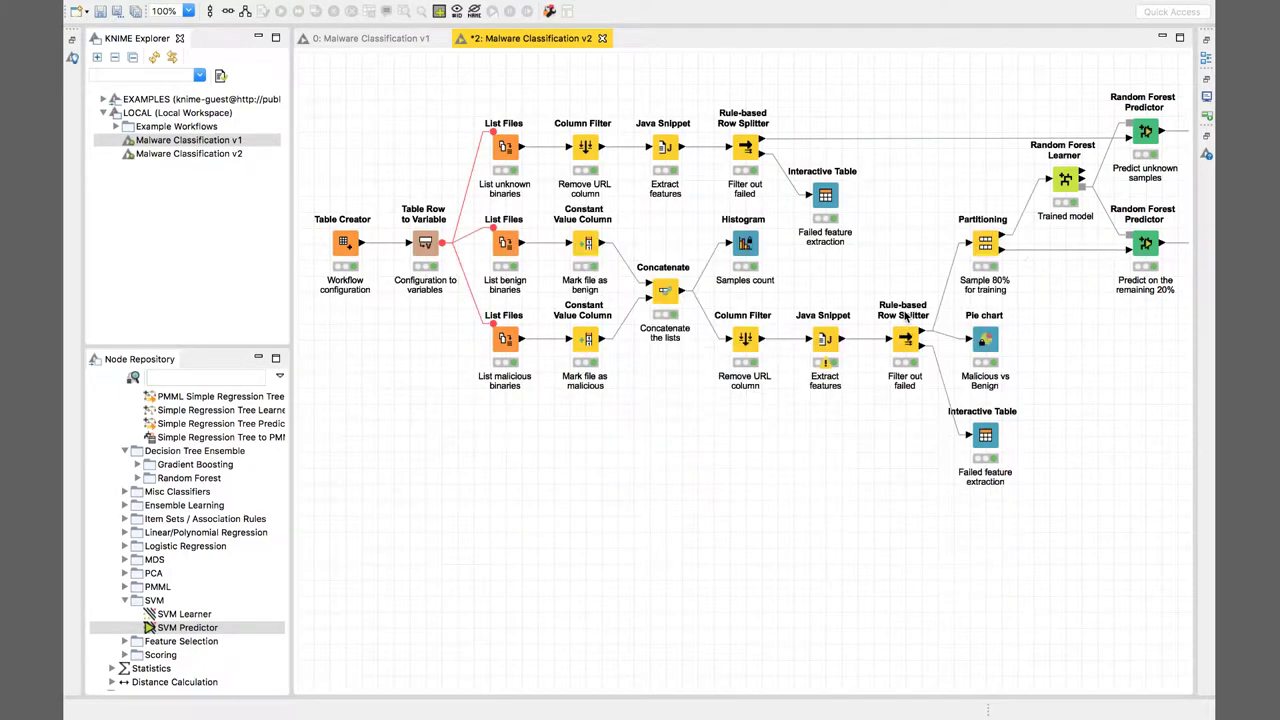
scroll(857, 472, "right", 3)
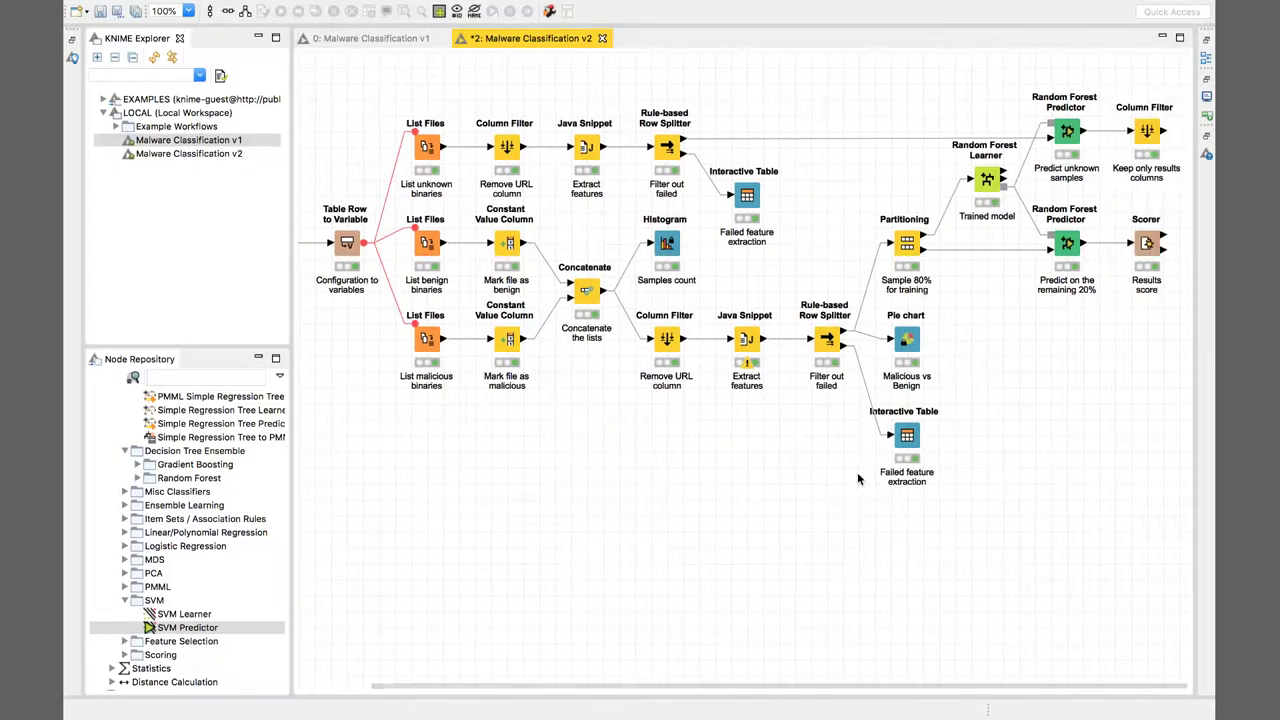
- Minimize the KNIME Explorer and the Node Repository and save the Malware Classification v2 workflow
left_click(258, 37)
left_click(258, 38)
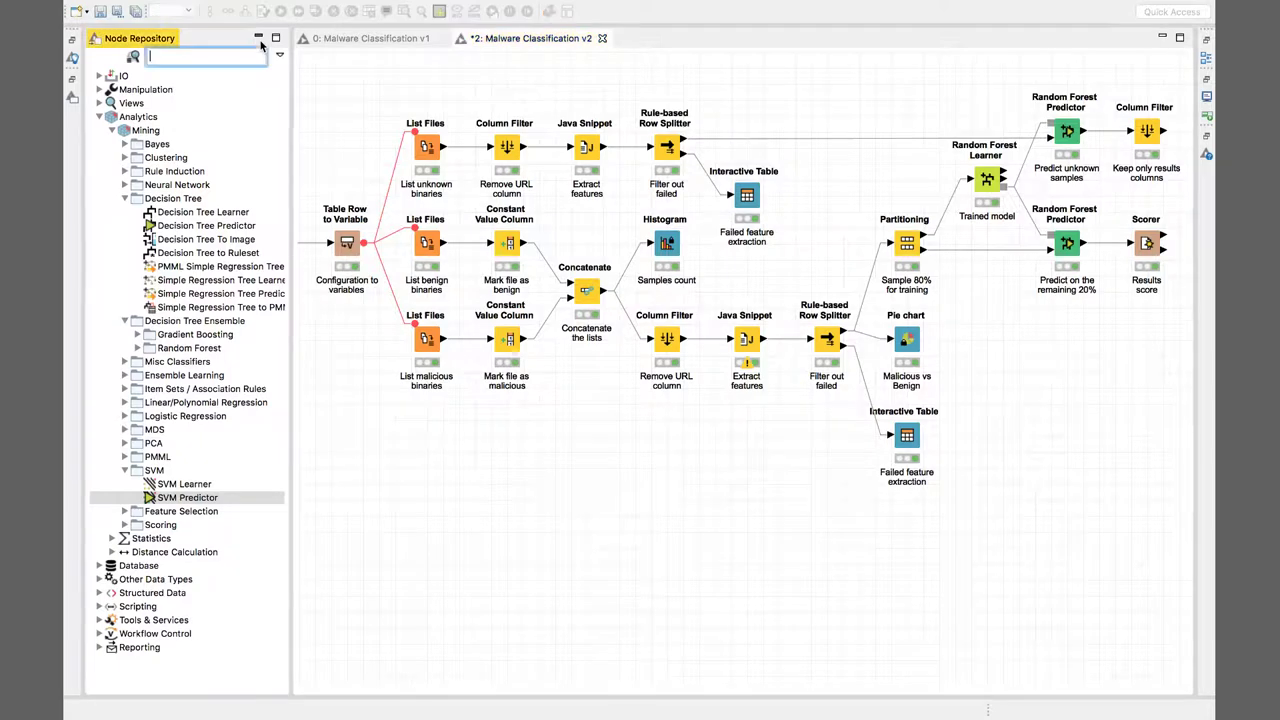
key("ctrl+s")
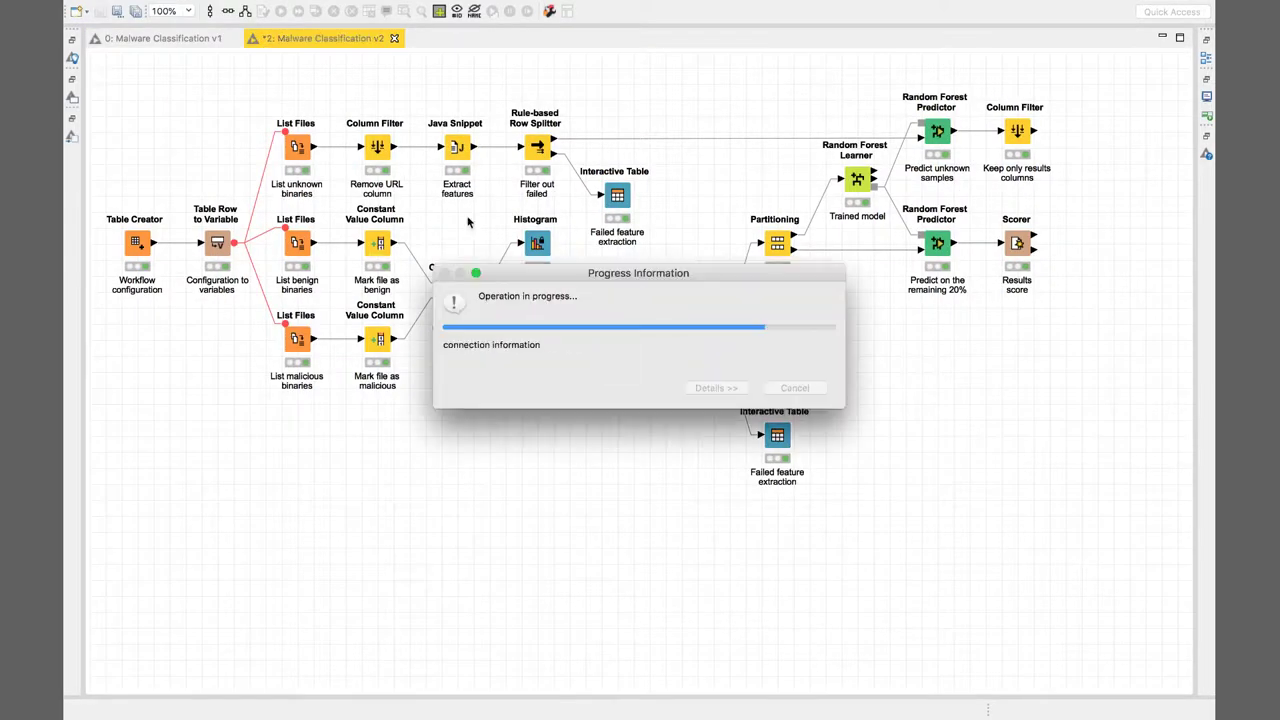
- Open the Partitioning node's configuration, check its relative size and stratified sampling settings, and close it
left_click(781, 251)
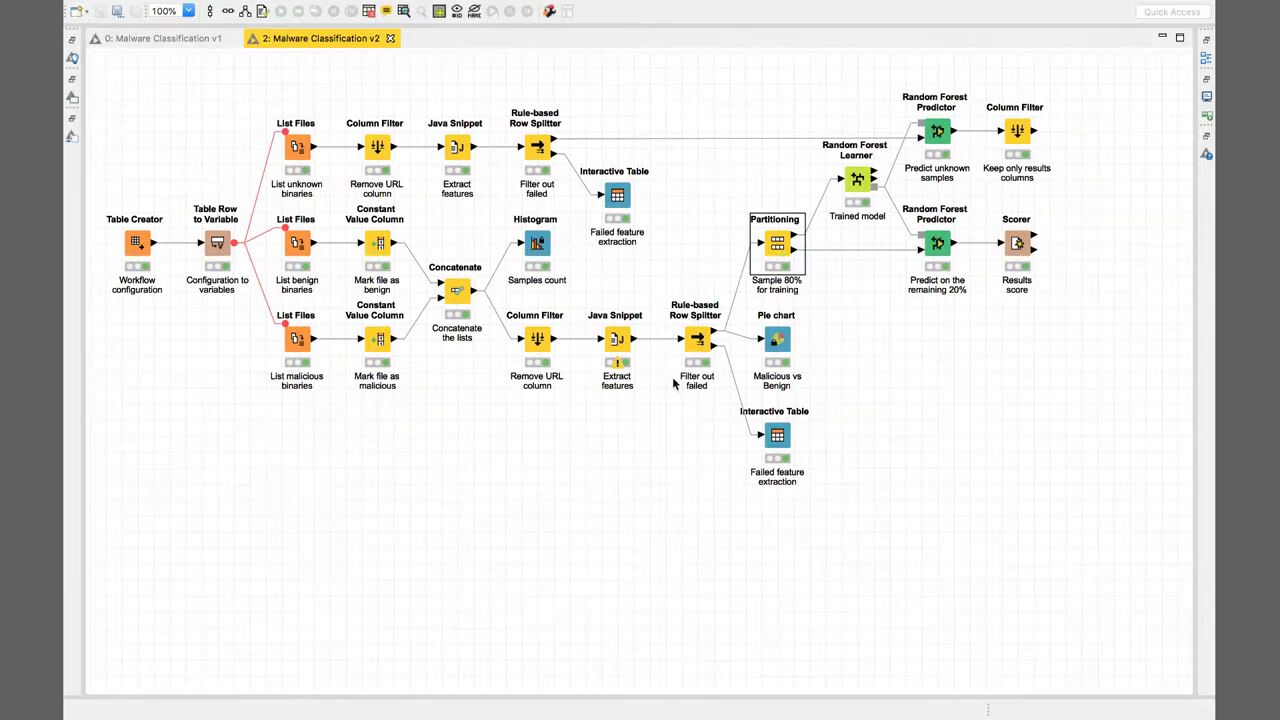
right_click(780, 262)
left_click(797, 264)
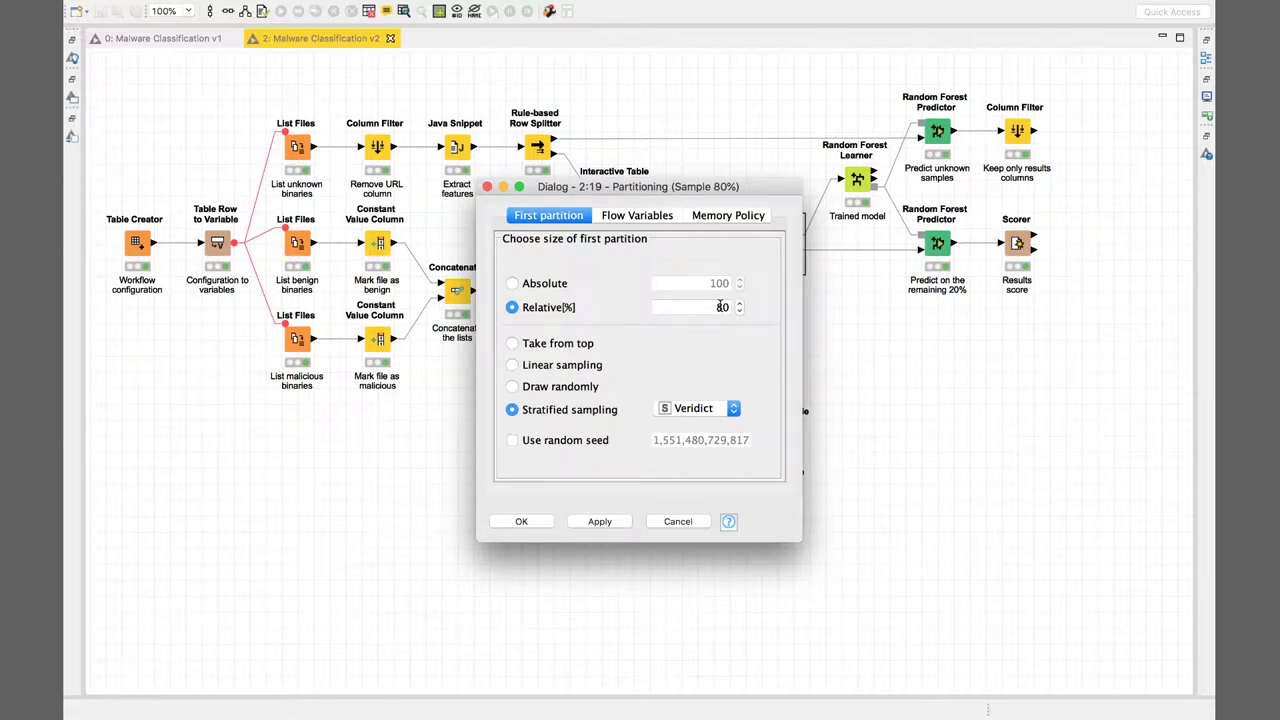
left_click(488, 187)
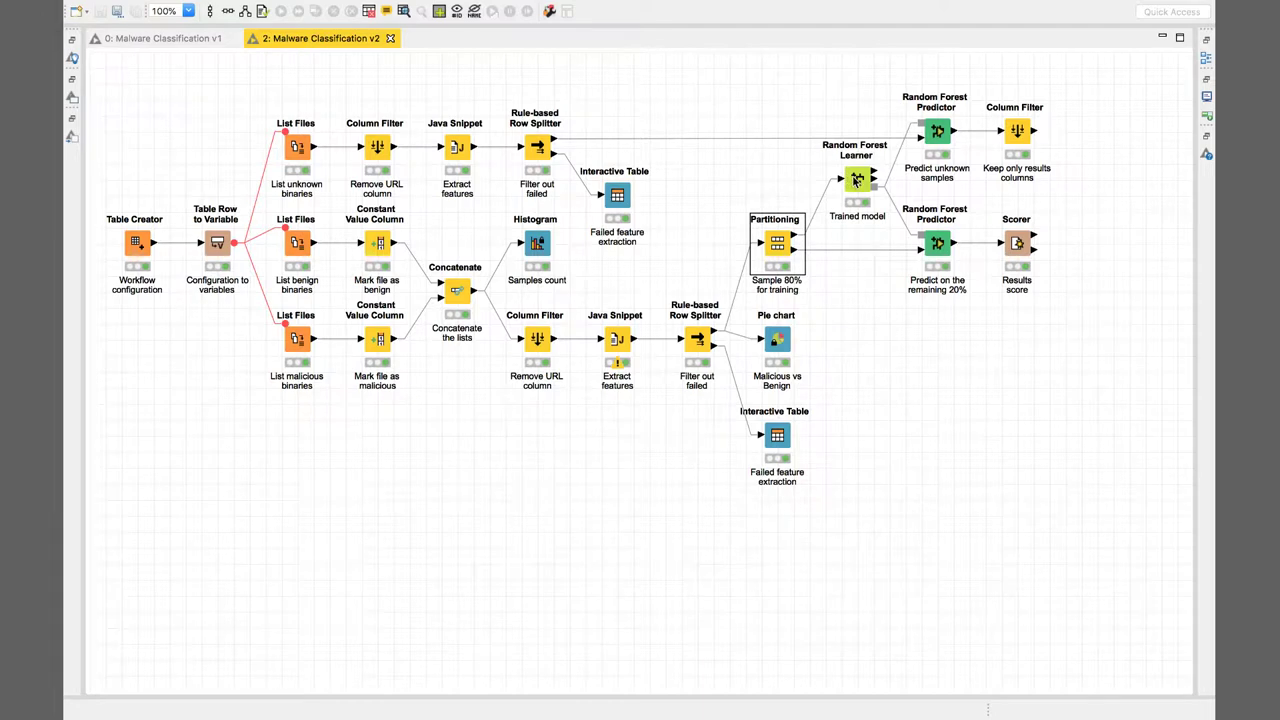
- Open the Random Forest Learner's configuration, read through its included feature columns, and cancel the dialog
right_click(857, 179)
left_click(874, 185)
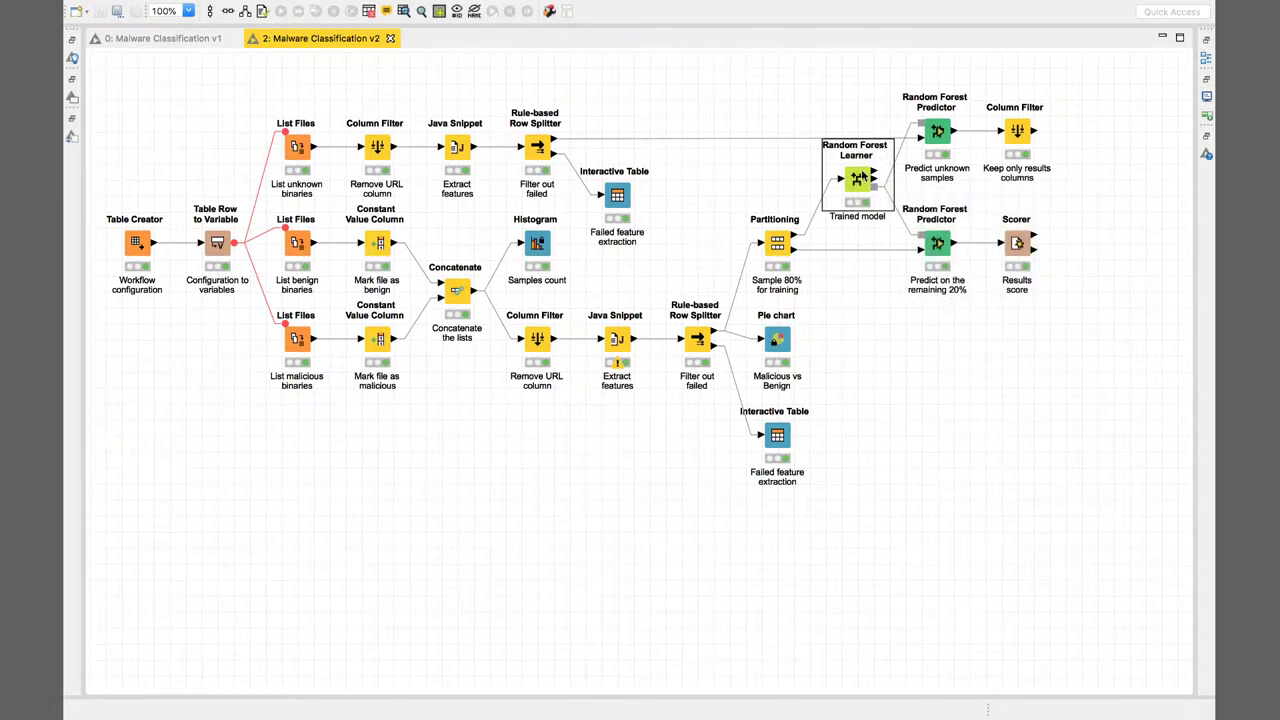
right_click(856, 176)
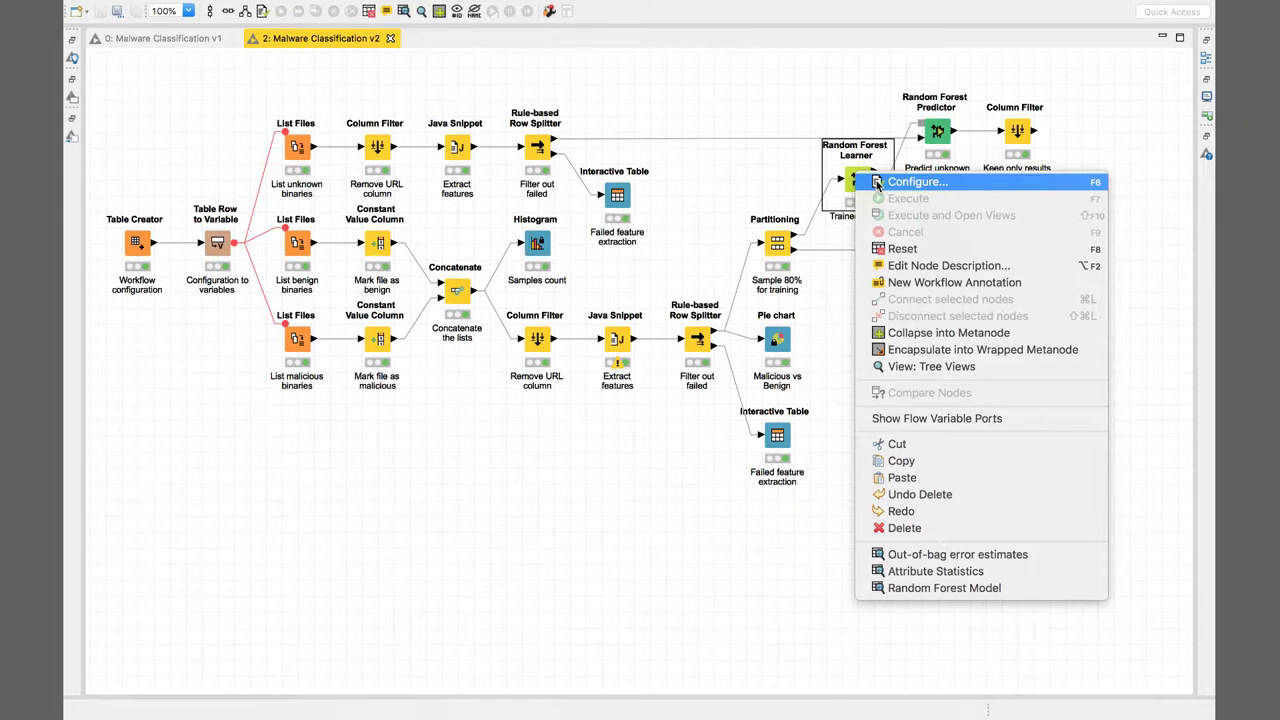
left_click(877, 182)
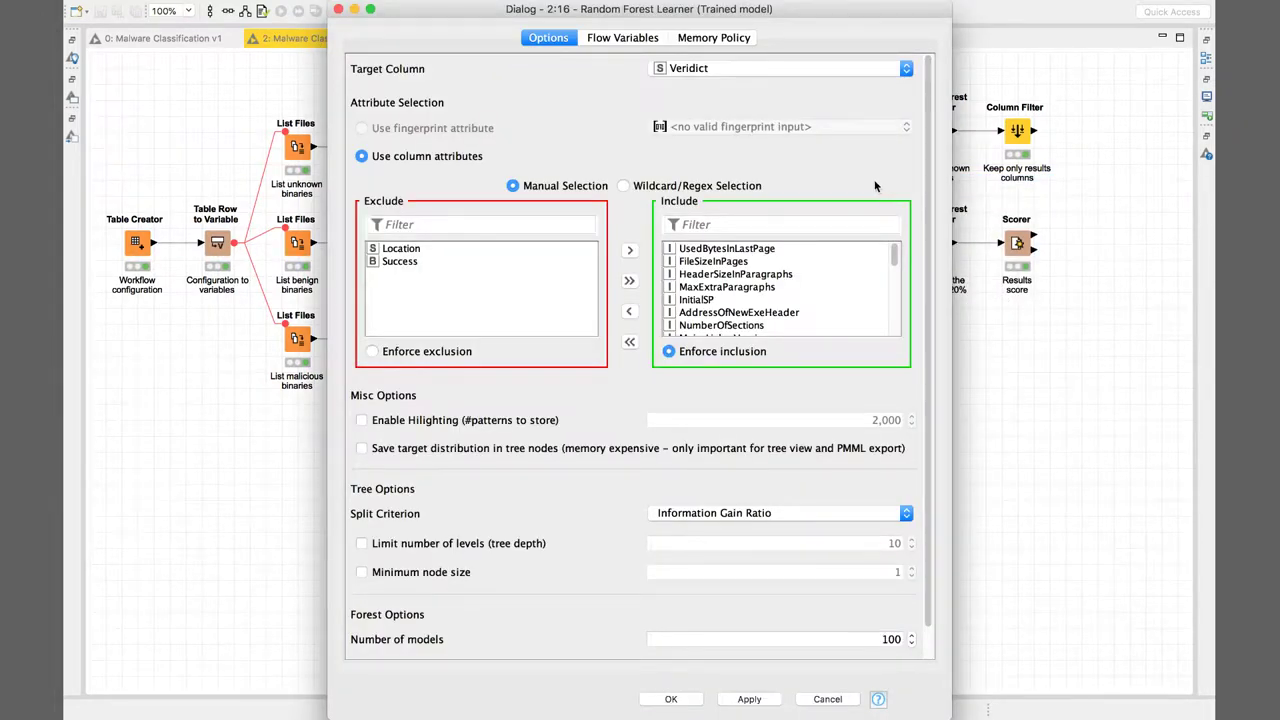
left_click(706, 250)
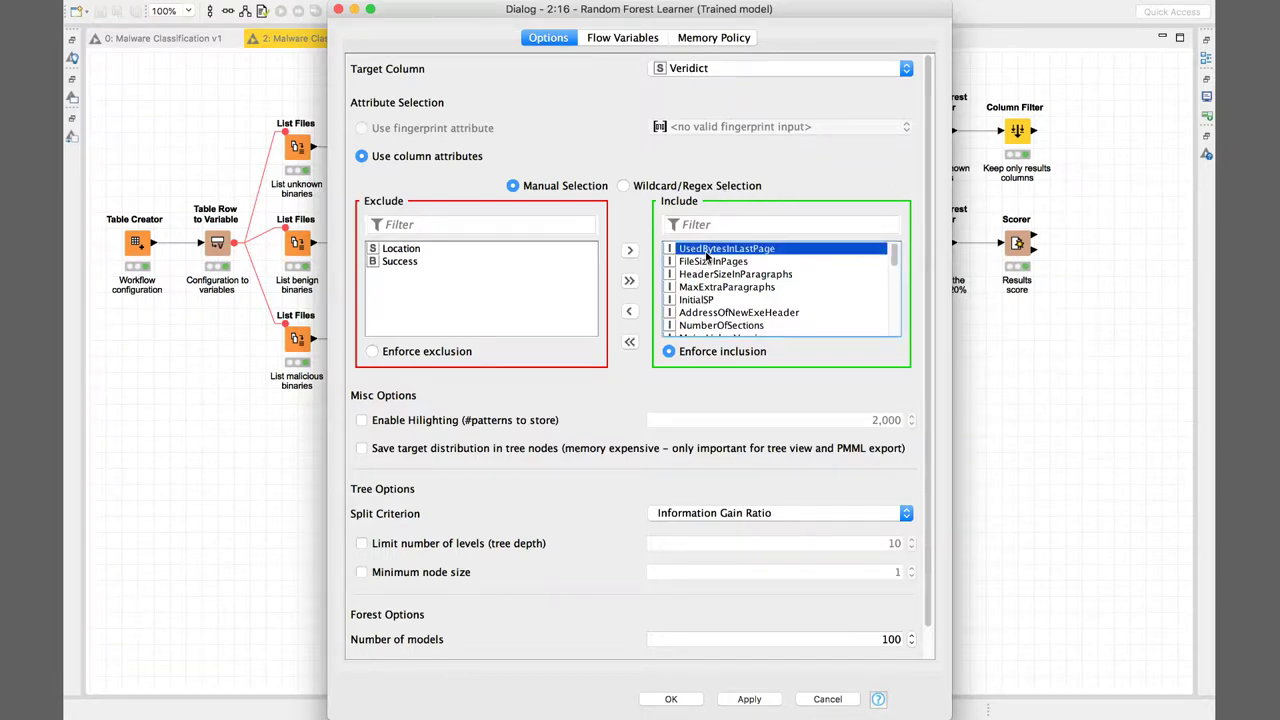
scroll(706, 254, "down", 5)
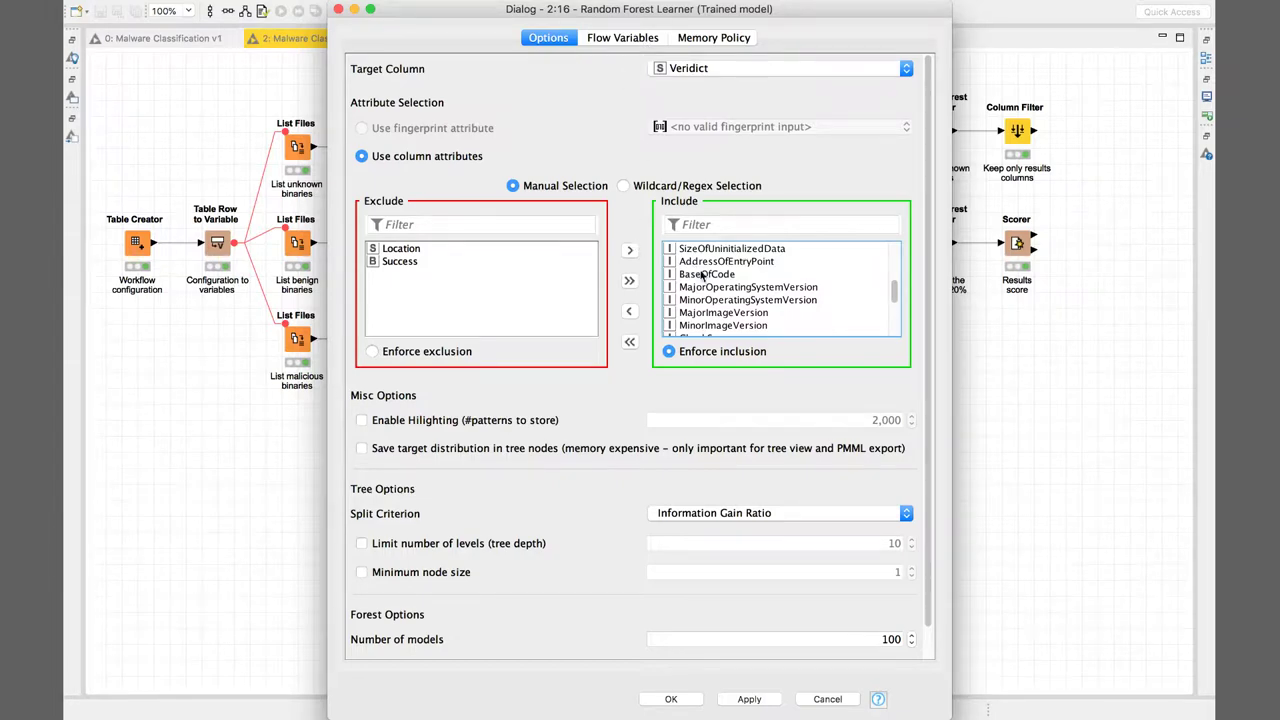
scroll(707, 284, "down", 1)
scroll(707, 284, "down", 5)
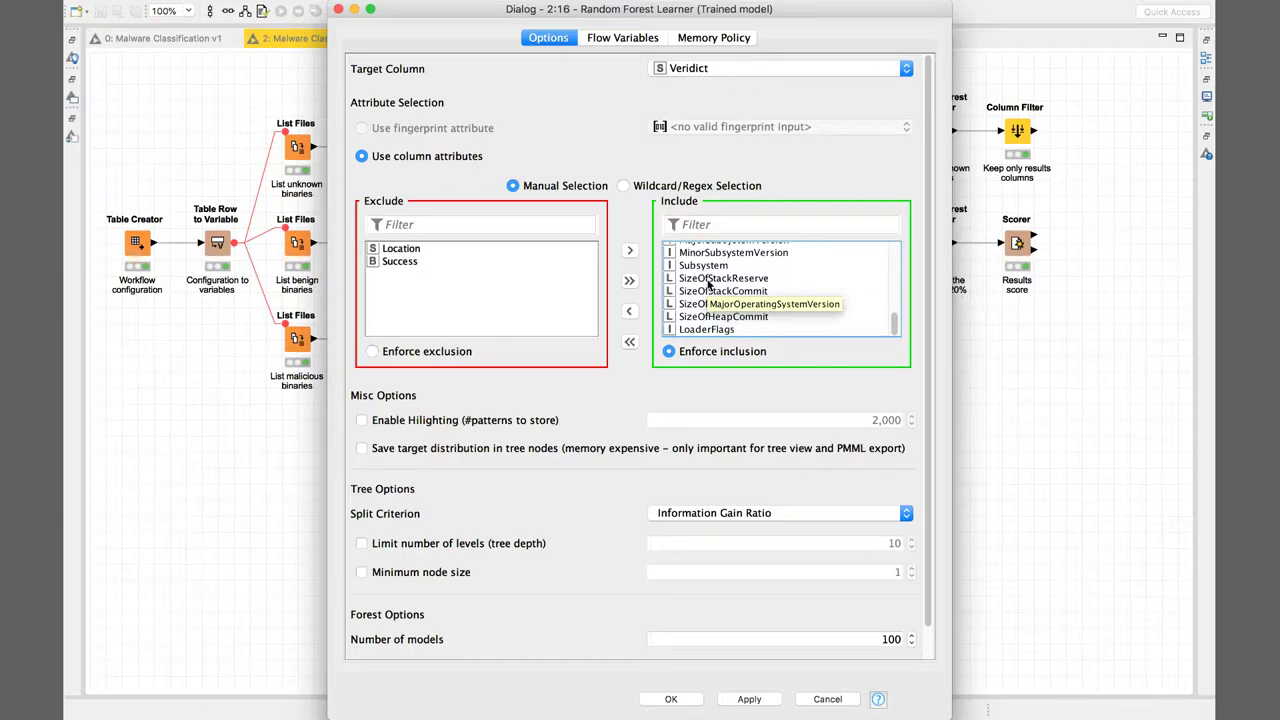
scroll(707, 284, "up", 8)
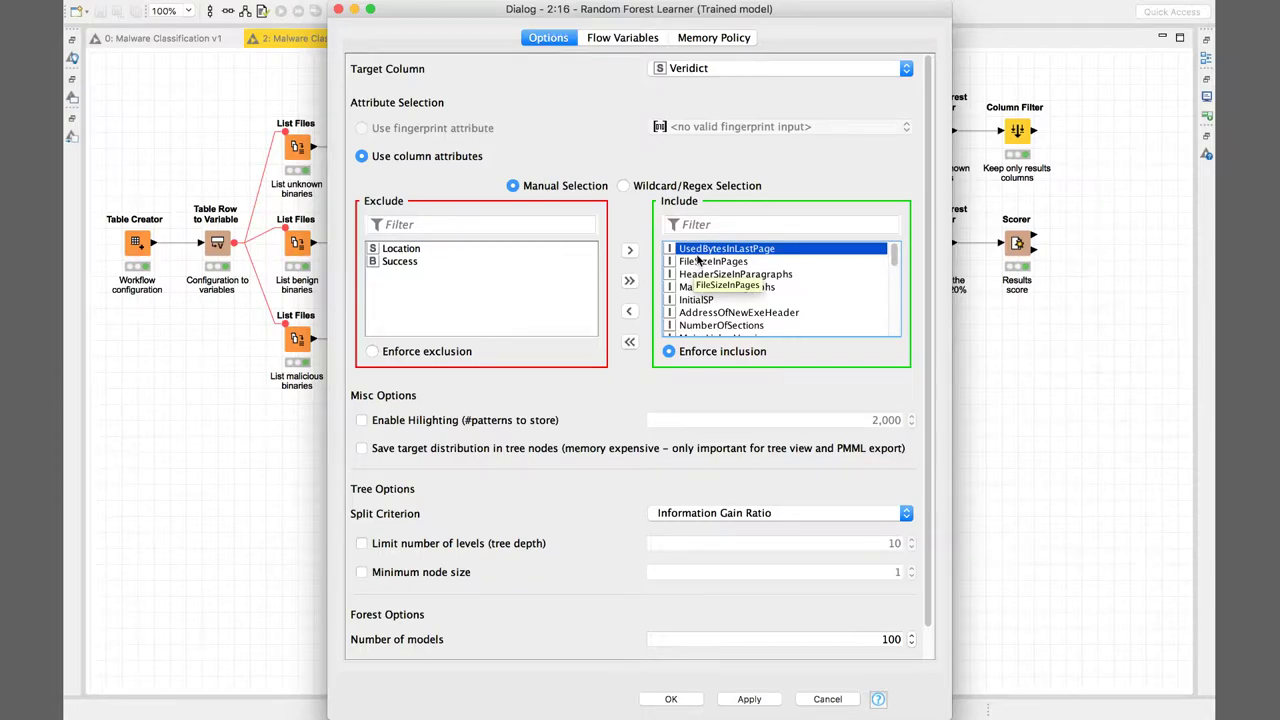
scroll(697, 258, "down", 10)
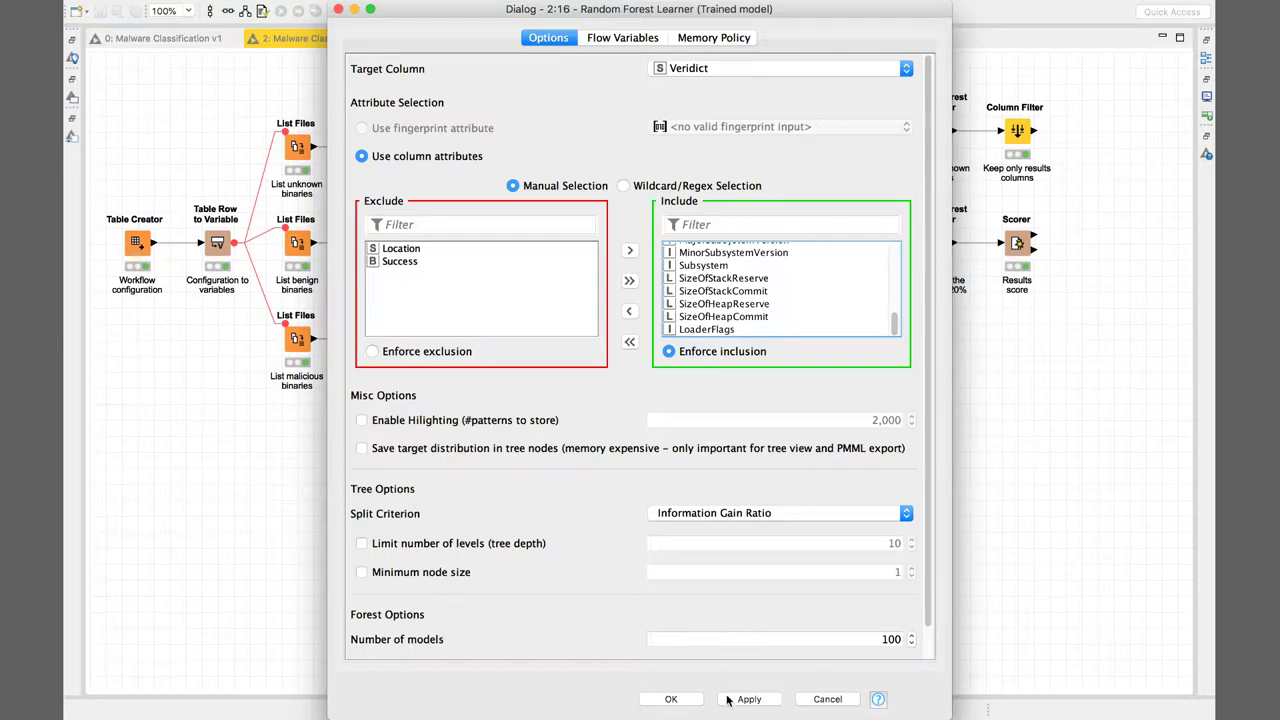
left_click(819, 704)
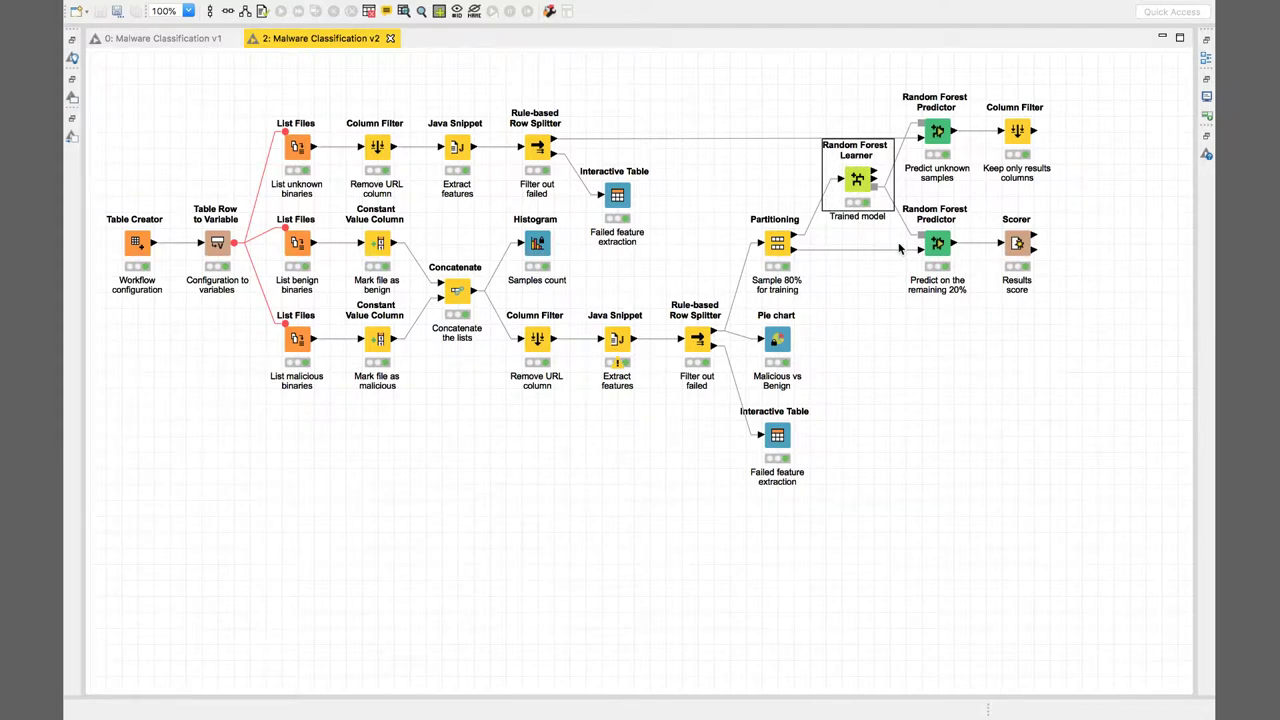
- Open the Scorer node's confusion matrix and widen its Malicious column
left_click(1018, 244)
right_click(1019, 245)
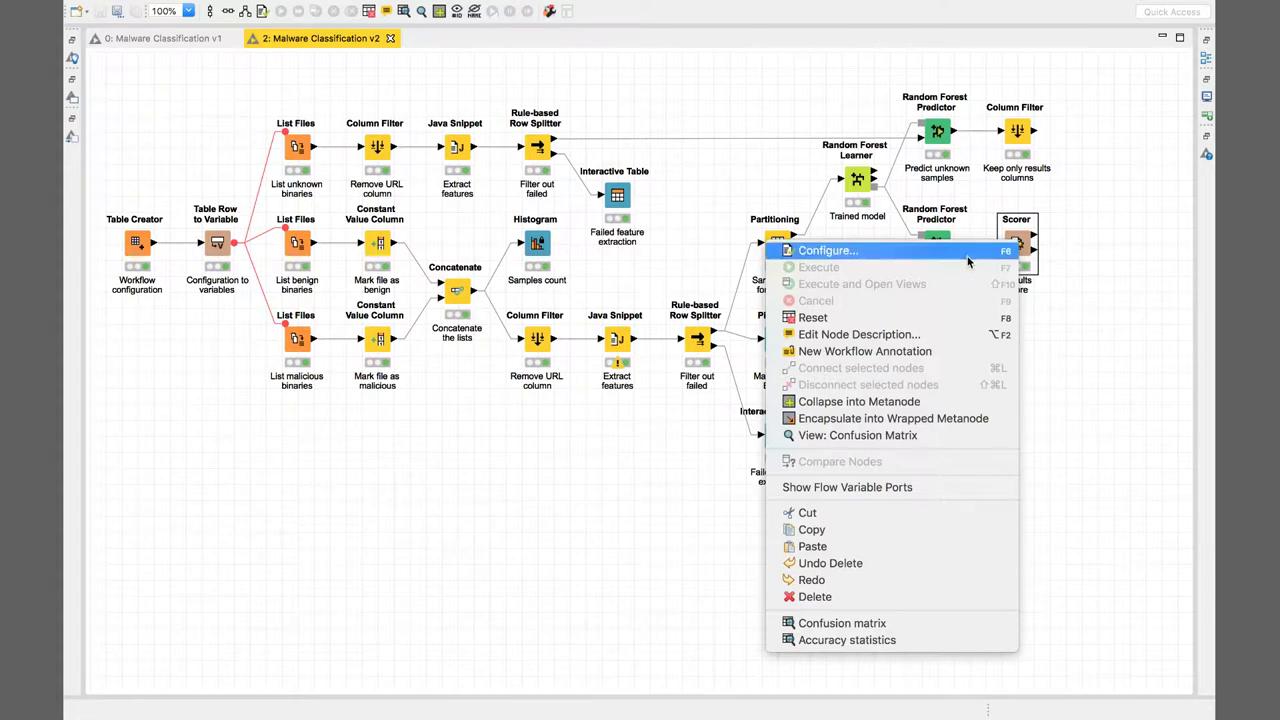
left_click(886, 626)
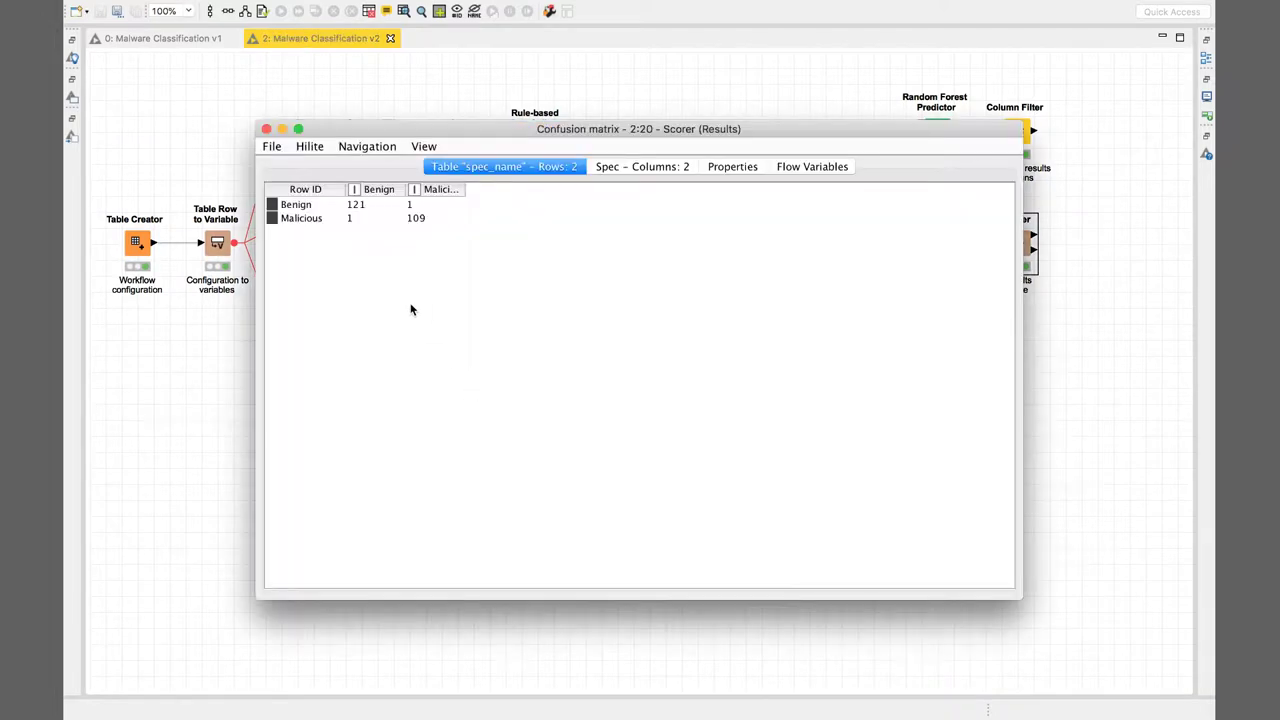
left_click_drag(462, 190, 491, 189)
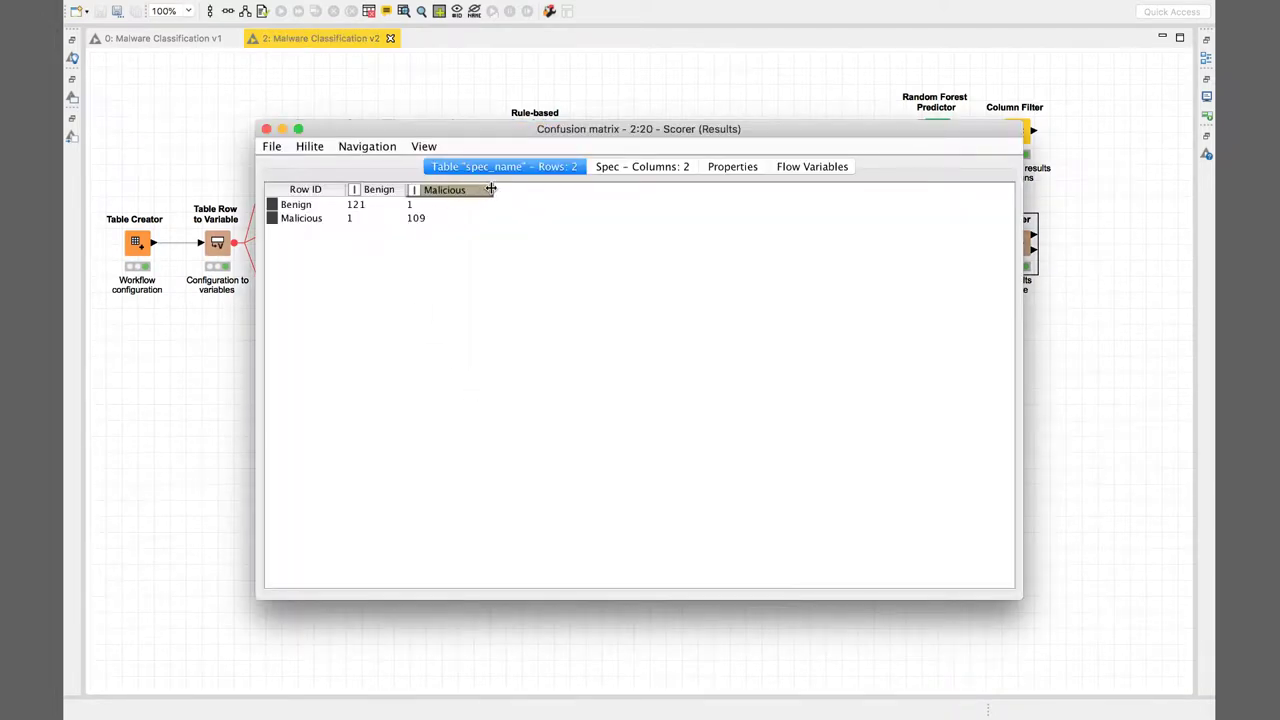
- Check the confusion matrix cells for misclassified malicious and benign samples, and close the matrix
left_click(313, 206)
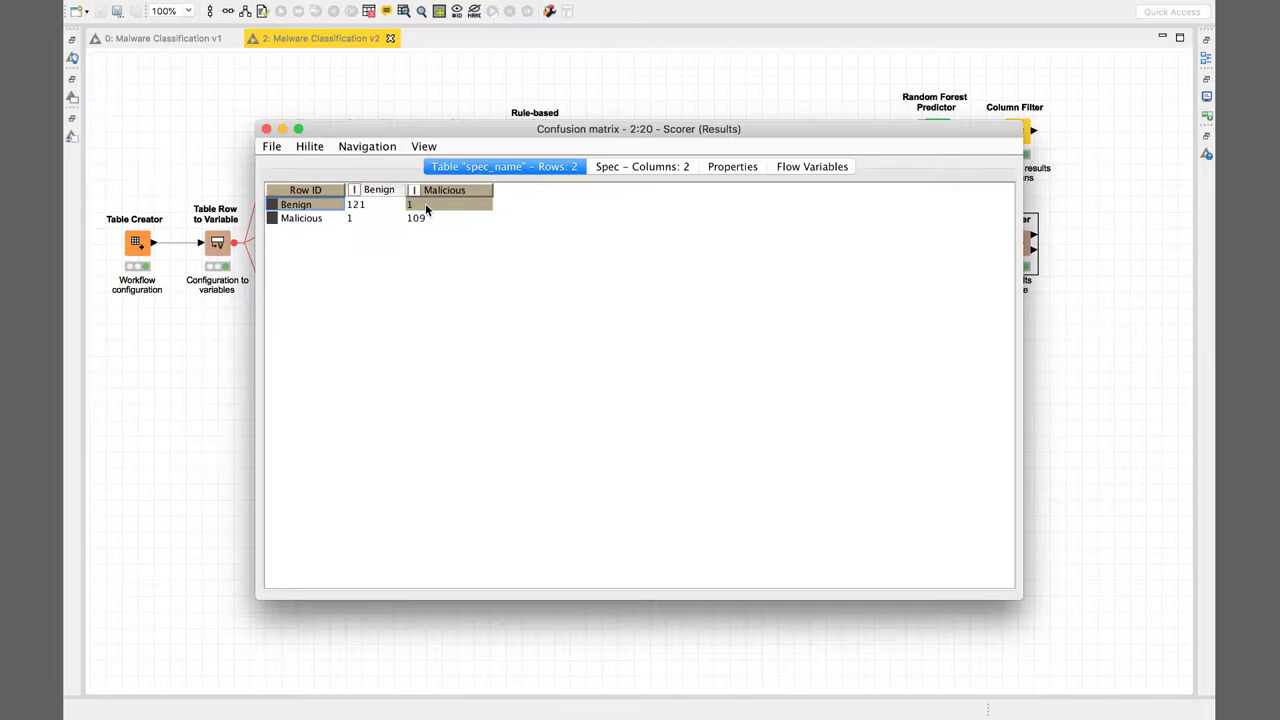
left_click(355, 218)
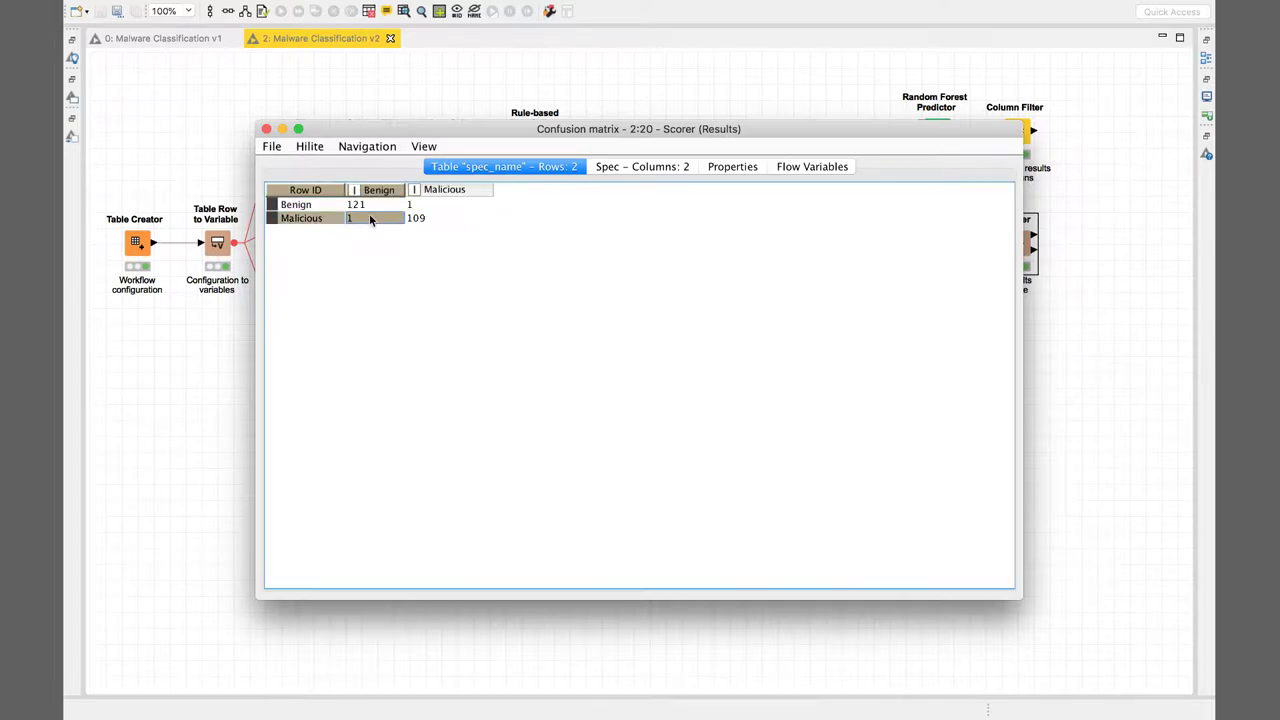
left_click(421, 204)
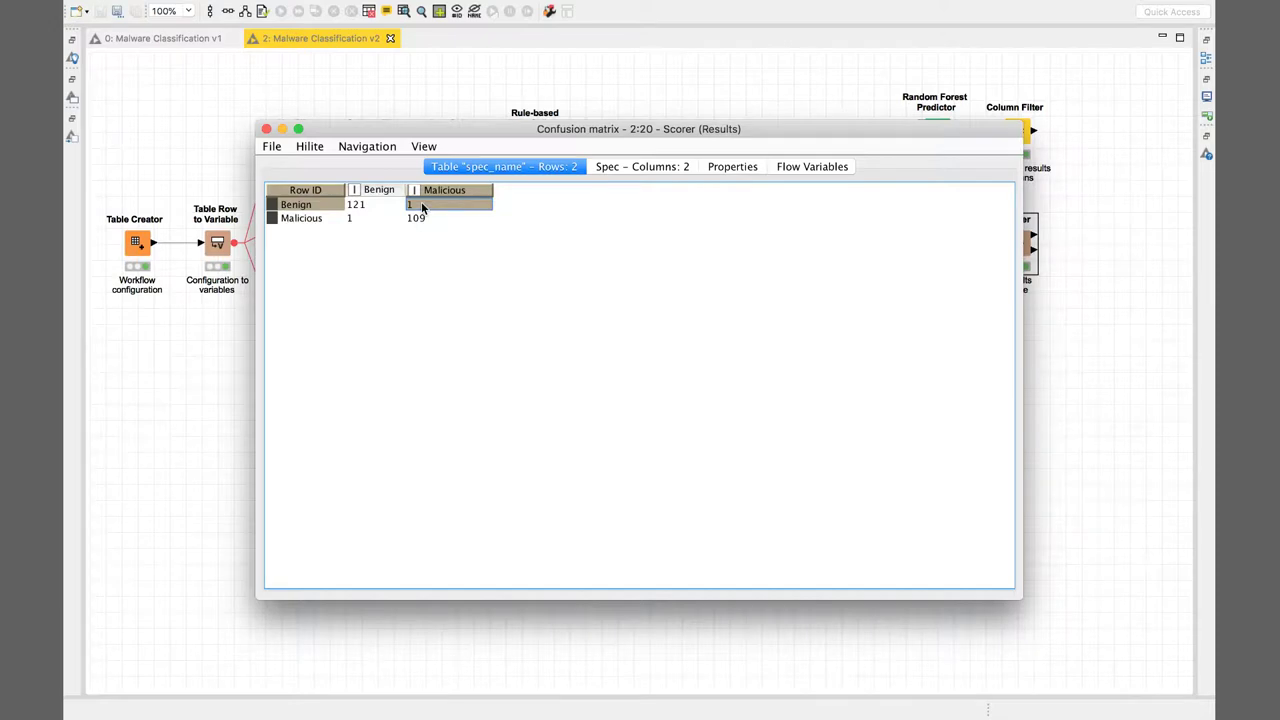
left_click(266, 129)
- Open the Scorer's accuracy statistics, widen the FalsePositives and TruePositives columns, review the metrics per class, and close the table
right_click(1014, 262)
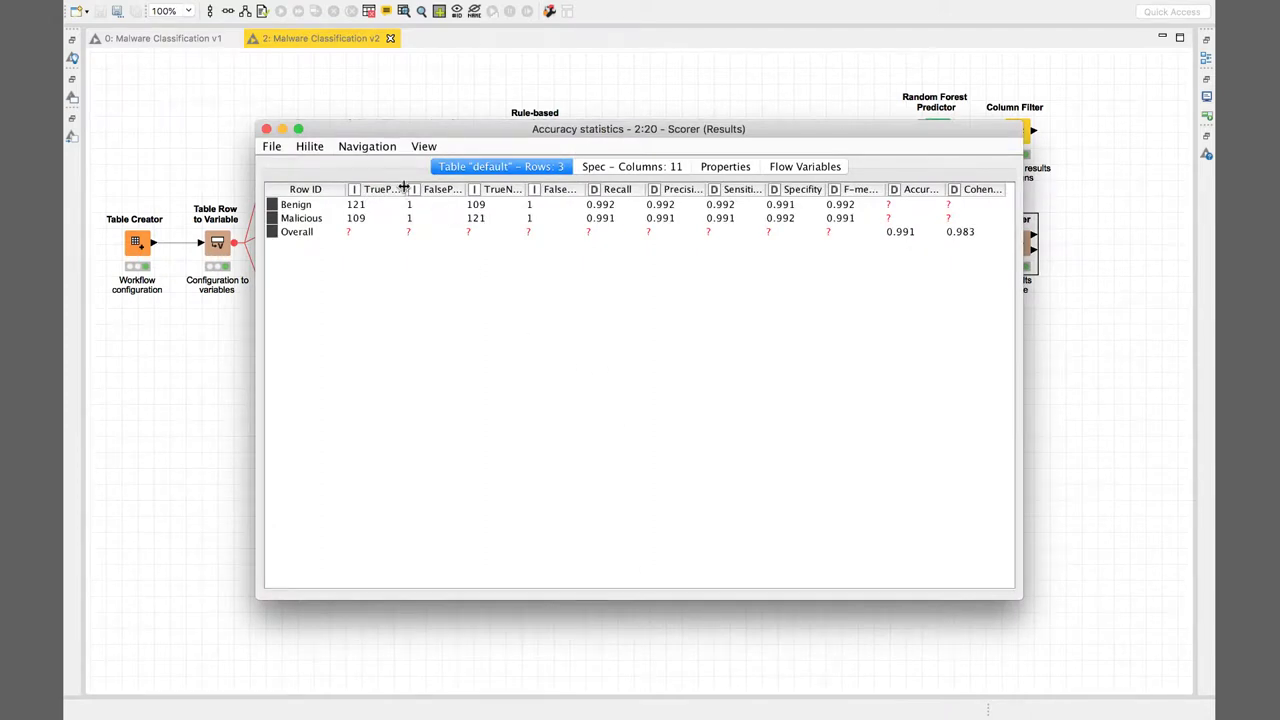
left_click_drag(466, 186, 502, 187)
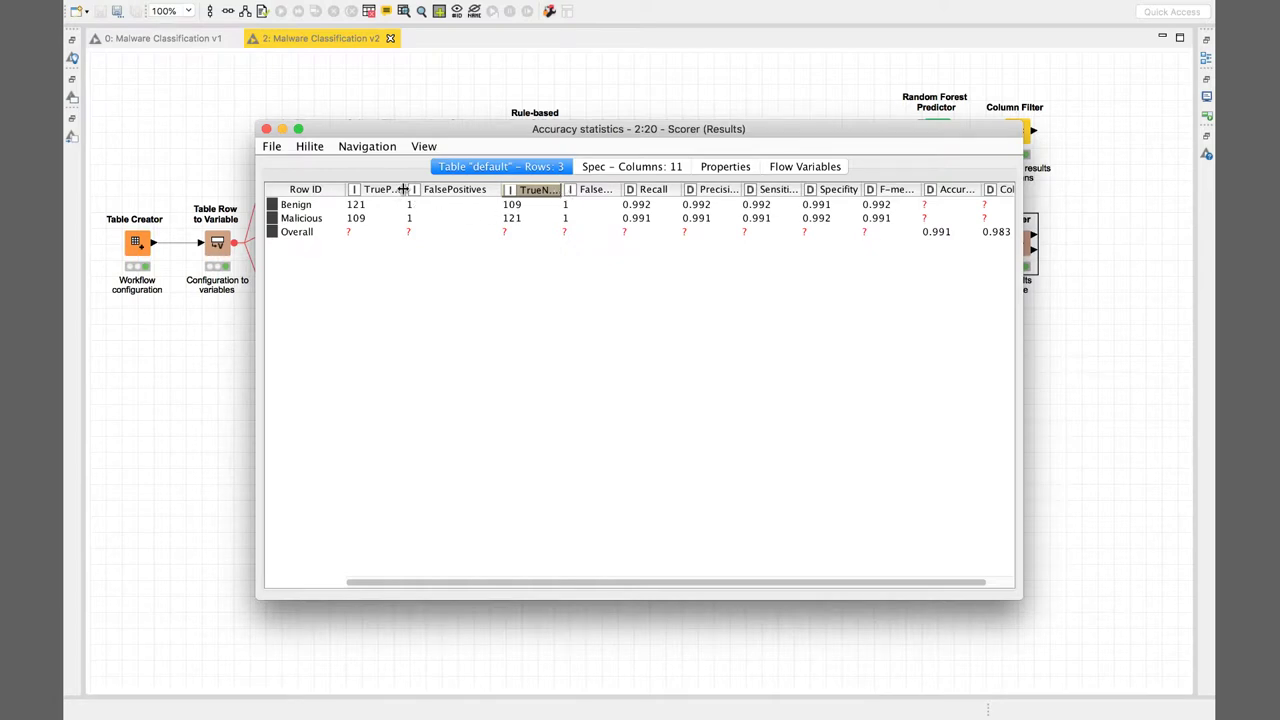
left_click_drag(404, 190, 422, 190)
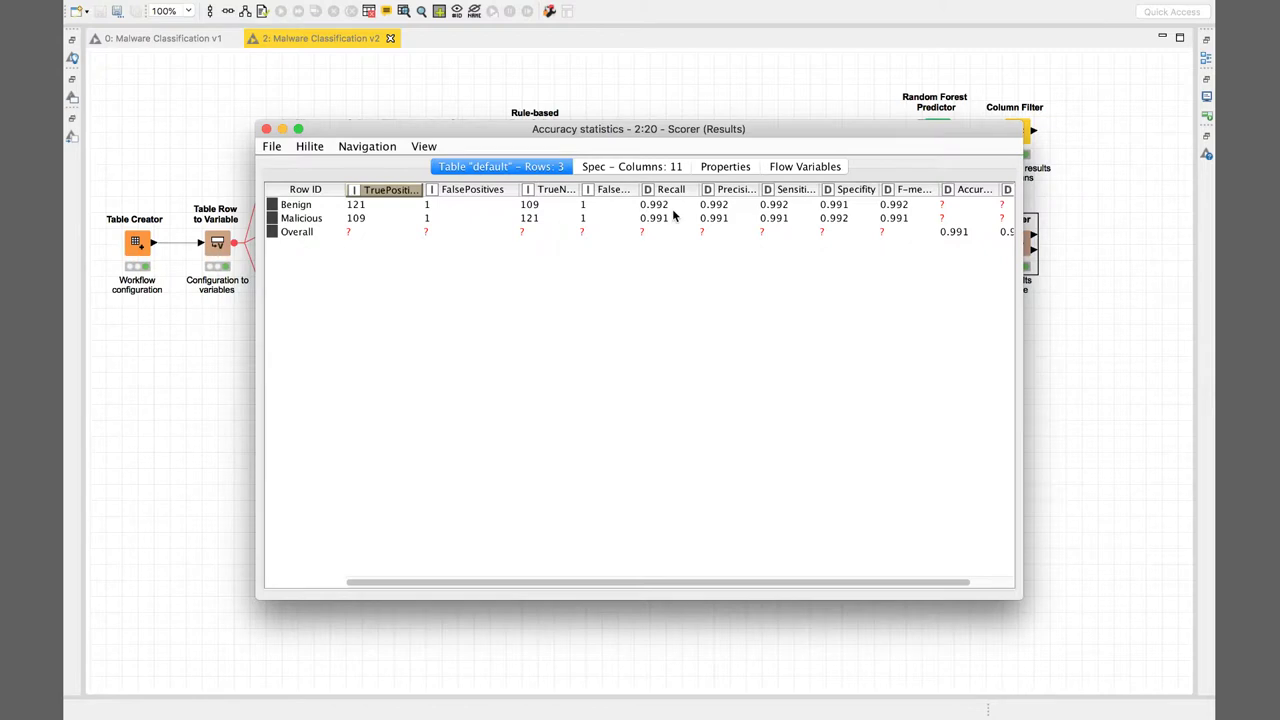
scroll(674, 215, "right", 2)
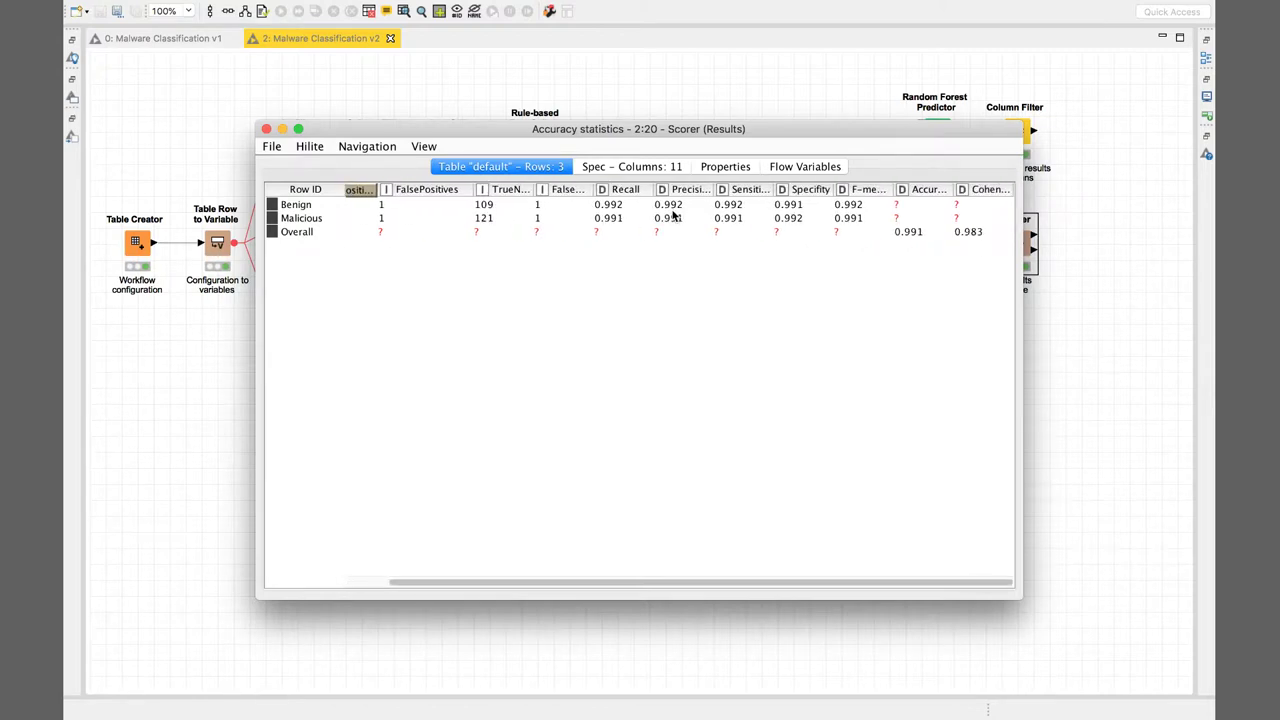
scroll(674, 214, "left", 2)
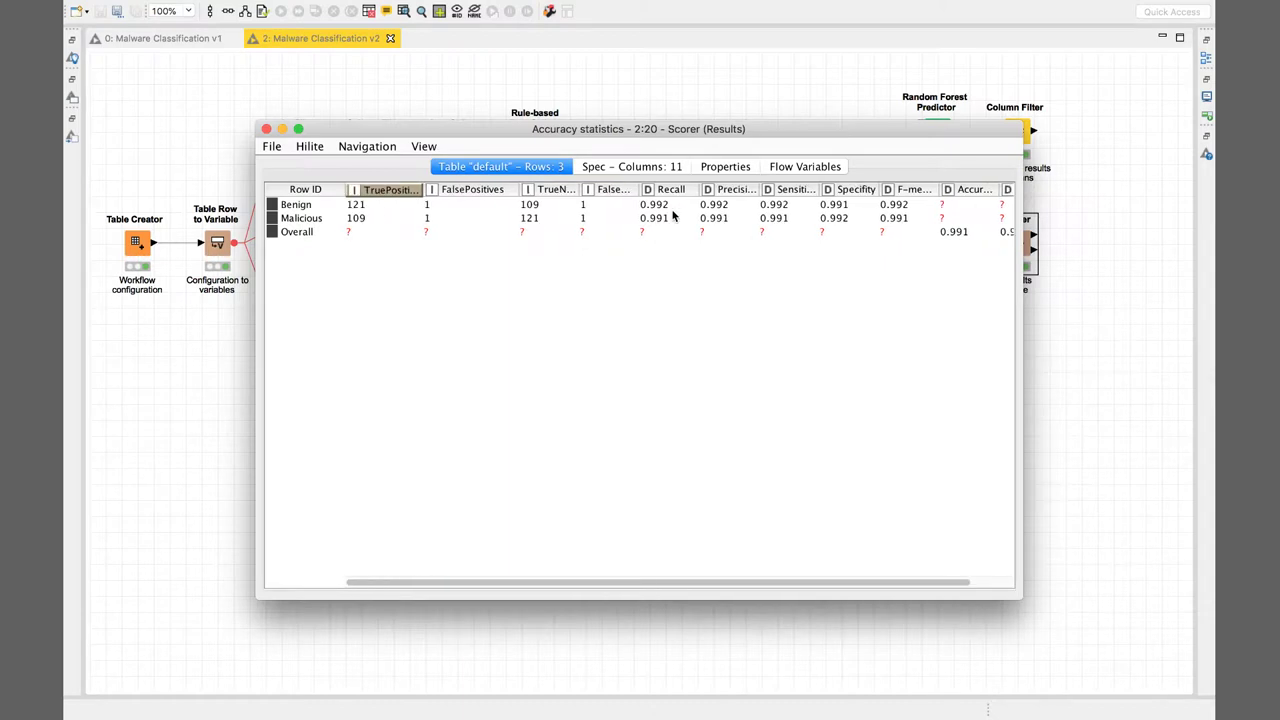
left_click(267, 129)
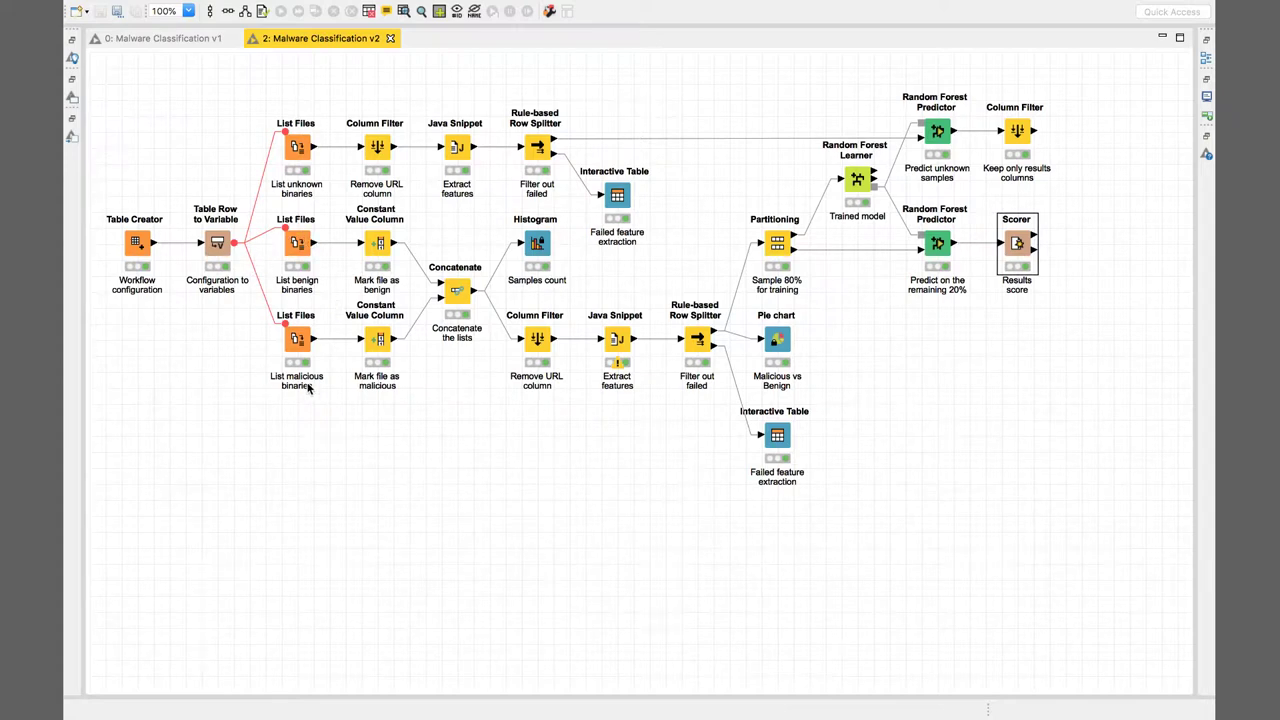
- Open the file list of the List unknown binaries node, widen its Location column, check the sample file names, and close the list
left_click(296, 250)
left_click(296, 342)
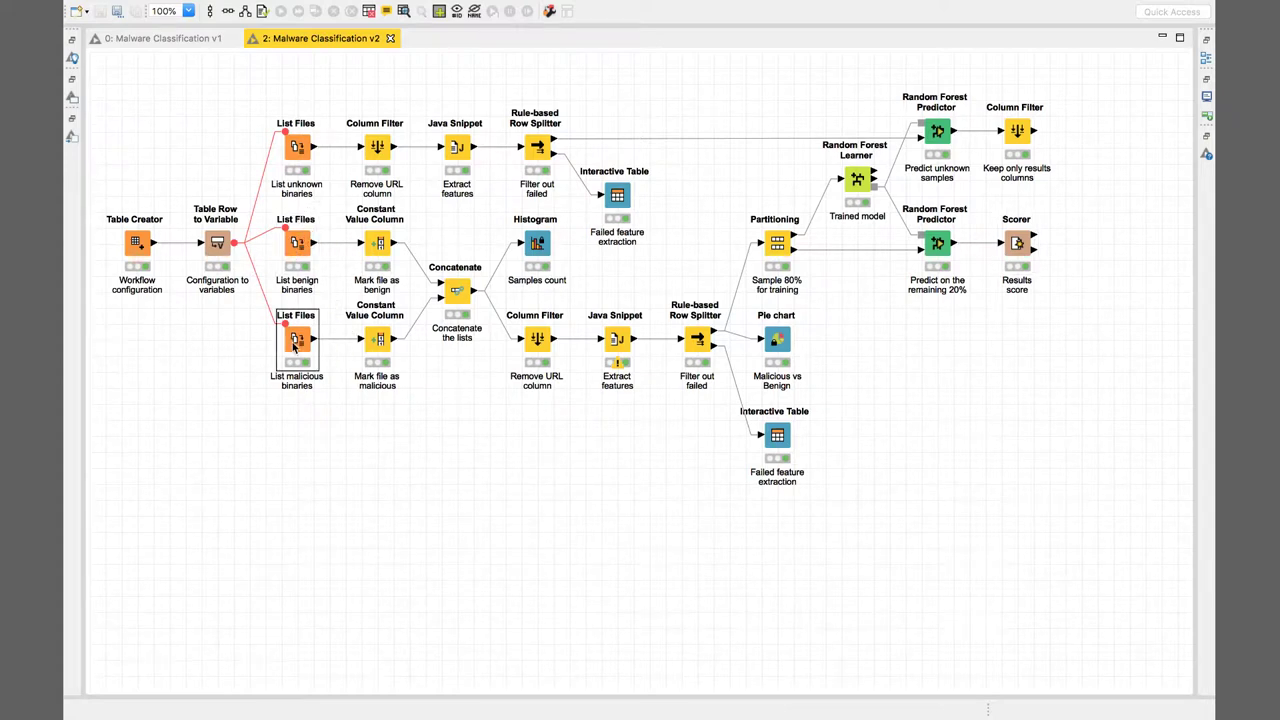
left_click(298, 150)
right_click(298, 150)
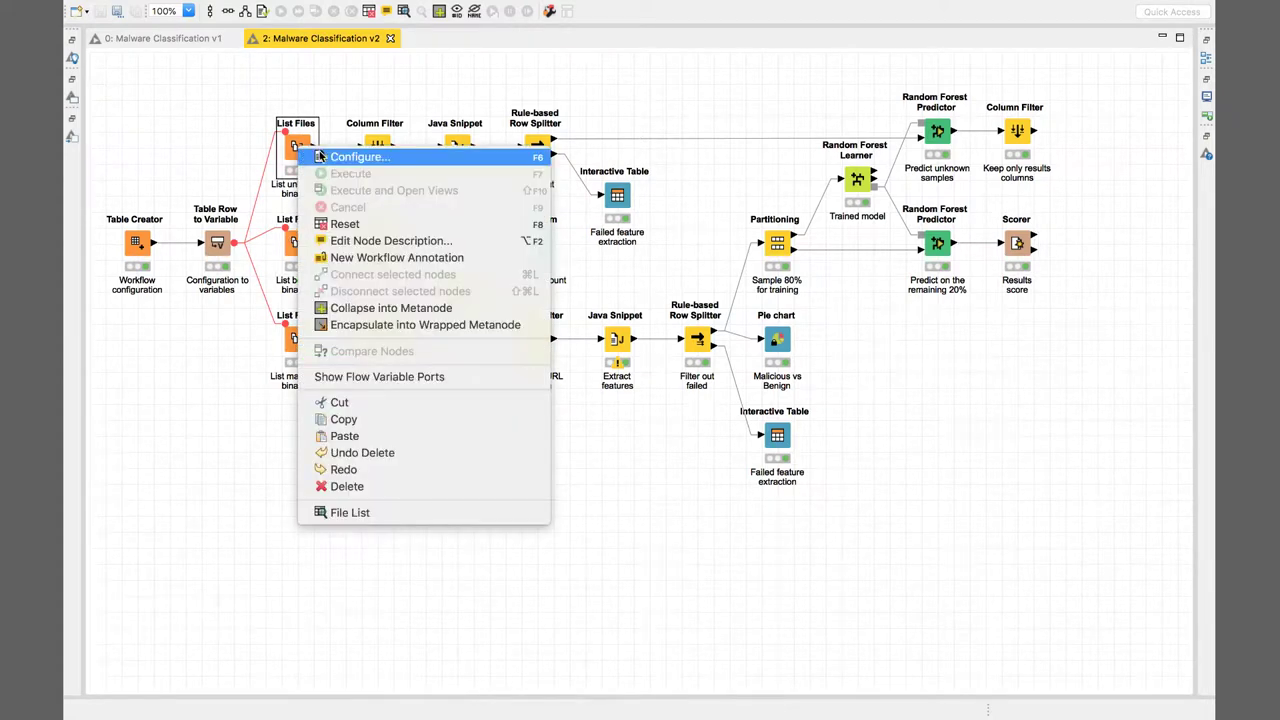
left_click(376, 512)
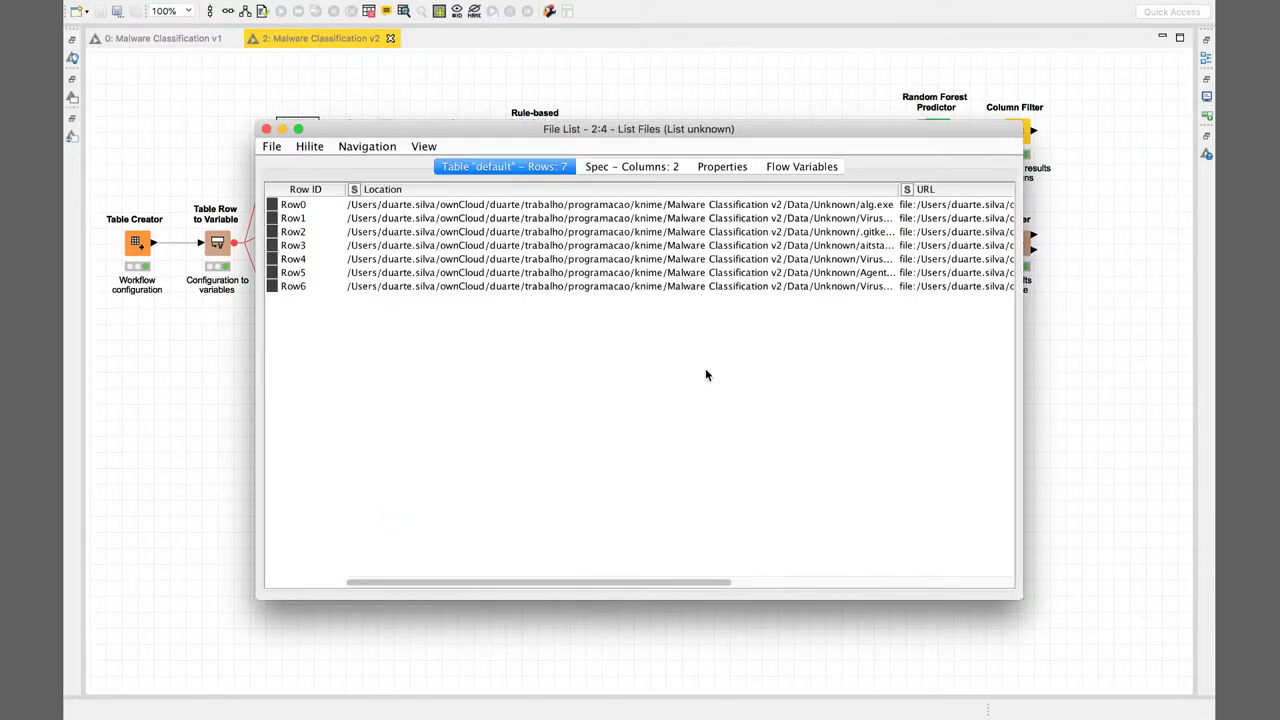
left_click_drag(901, 189, 1012, 190)
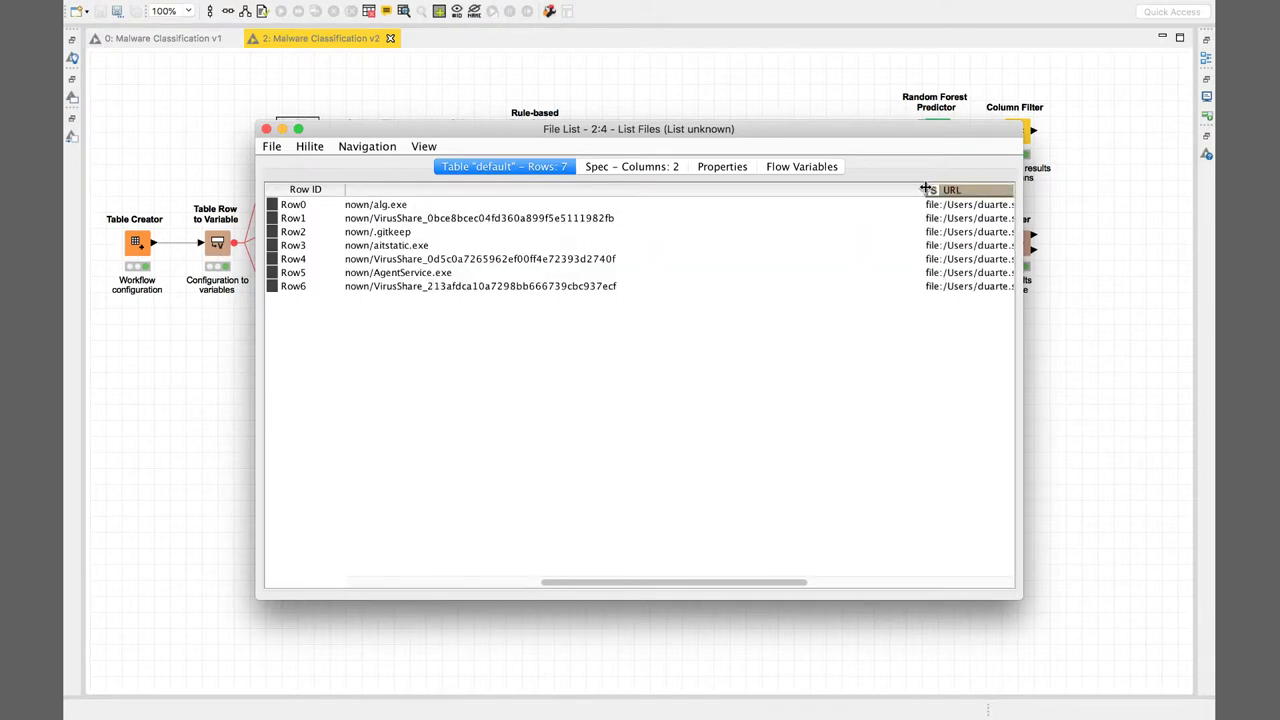
left_click(446, 206)
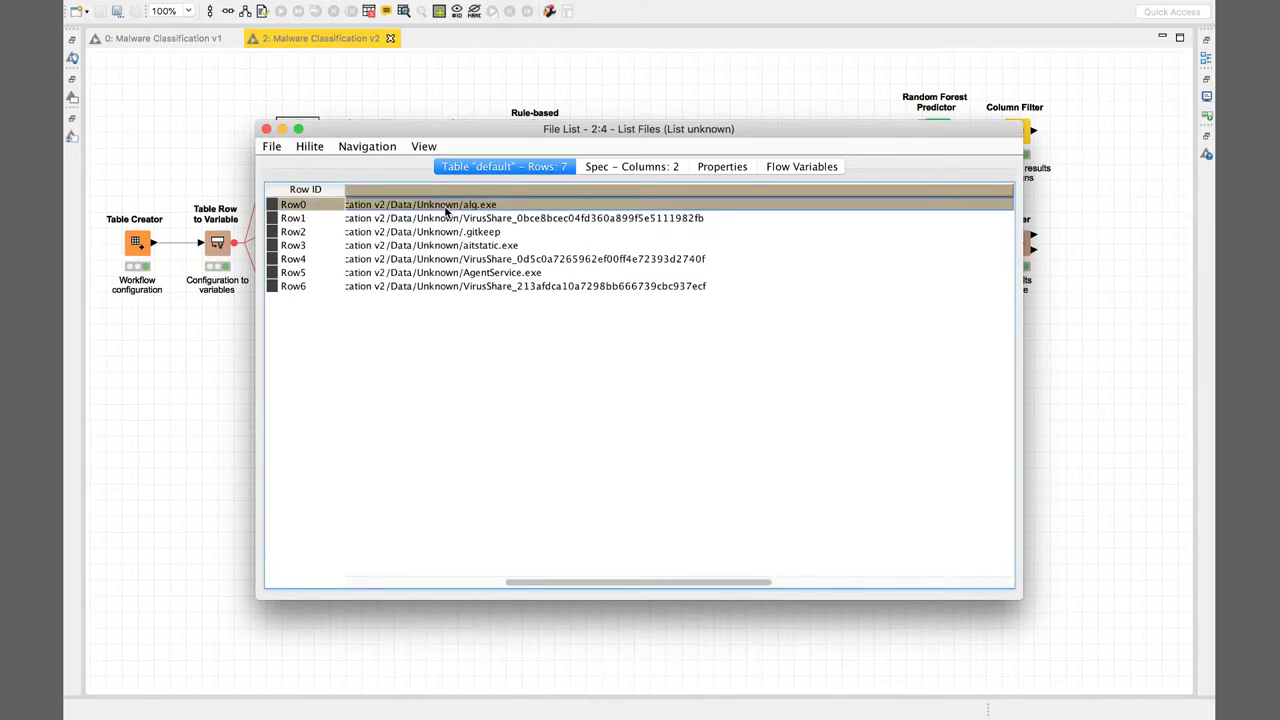
left_click(463, 260)
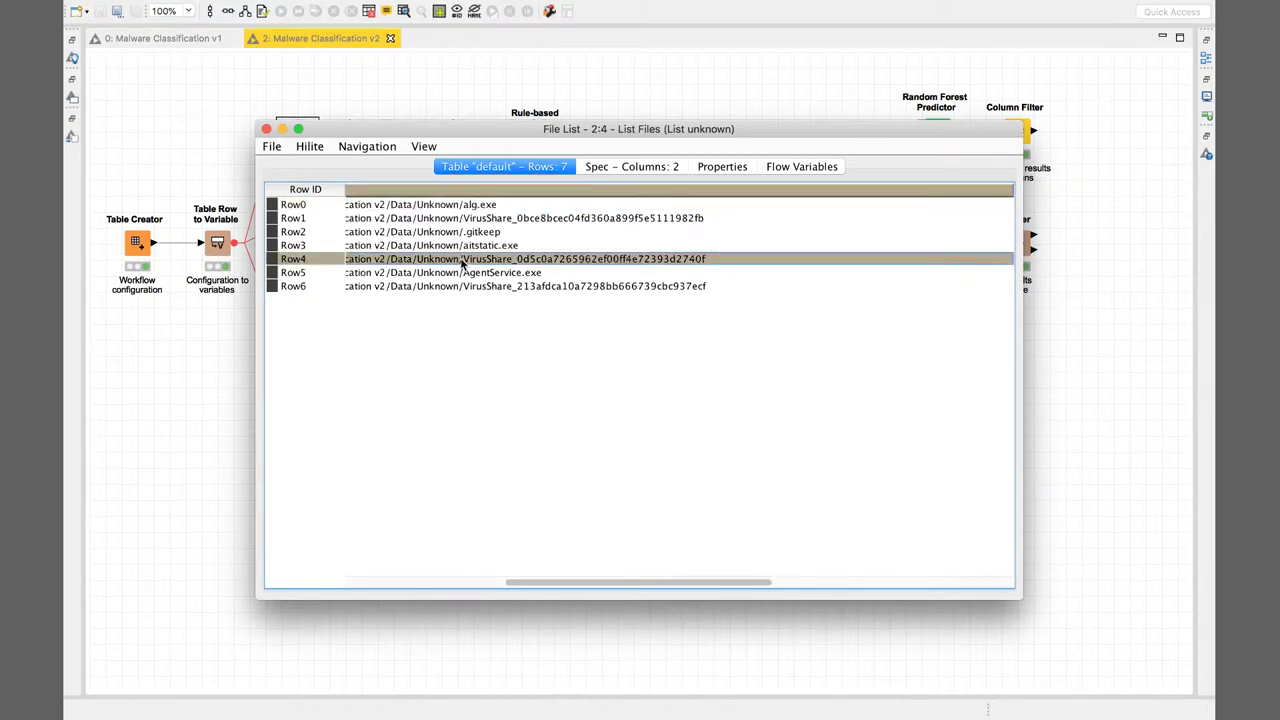
left_click(266, 129)
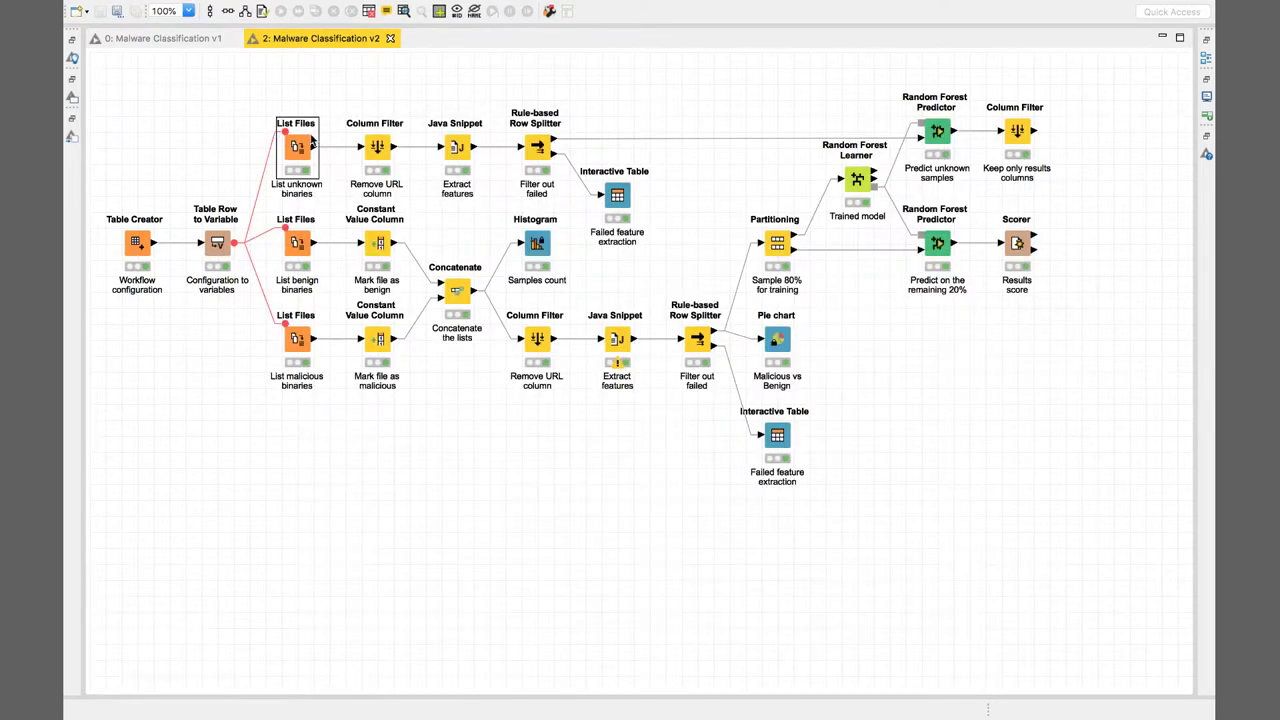
- Open the appended table of the unknown samples' Java Snippet node, look through the extracted feature columns, and close it
left_click(384, 148)
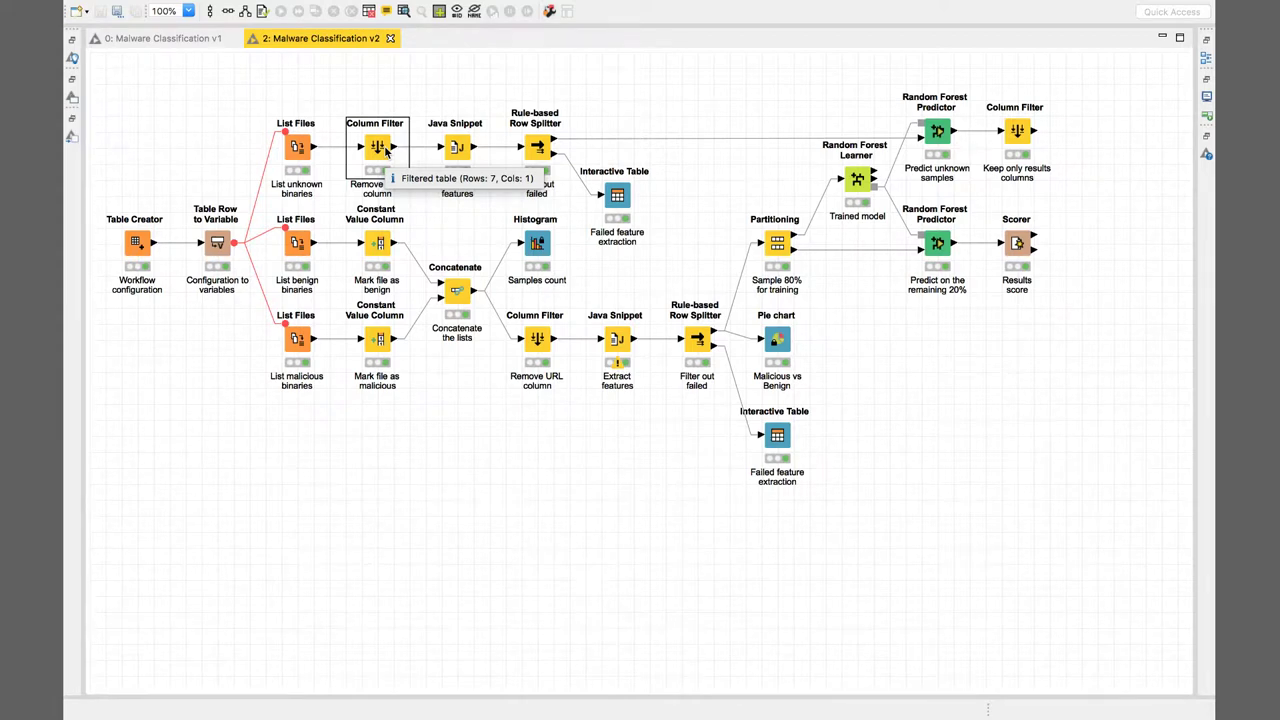
left_click(457, 149)
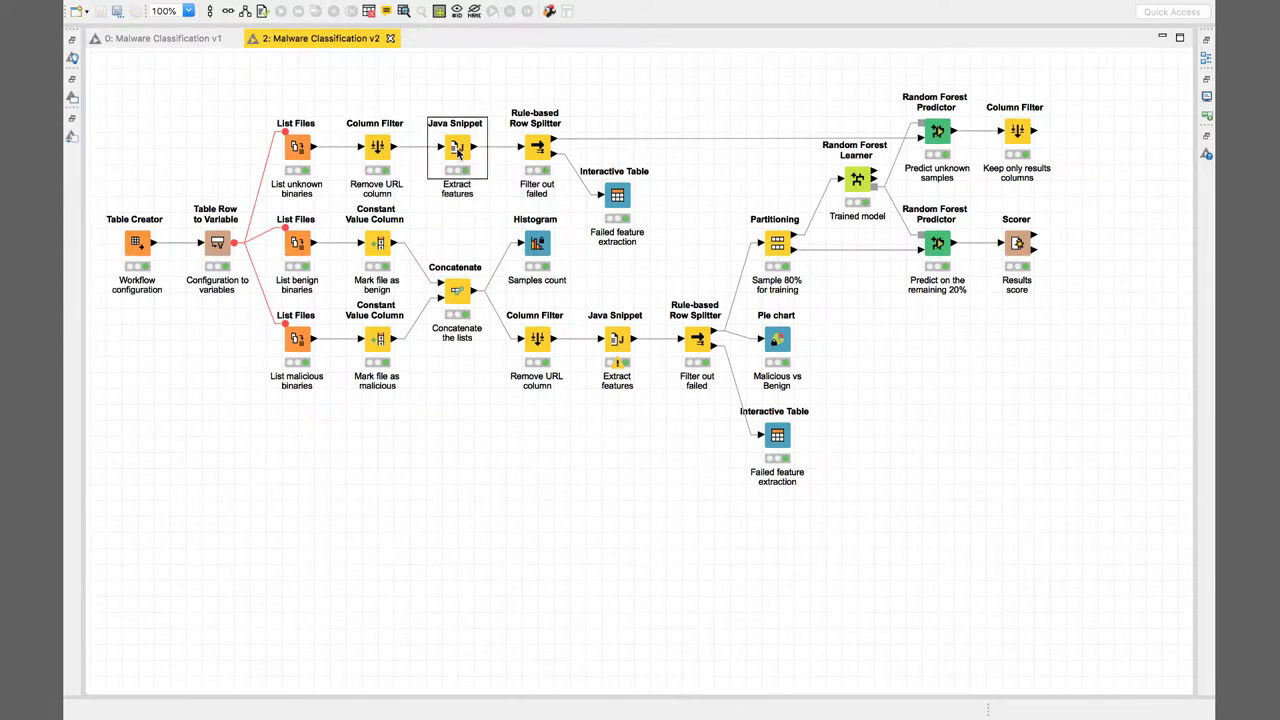
right_click(457, 149)
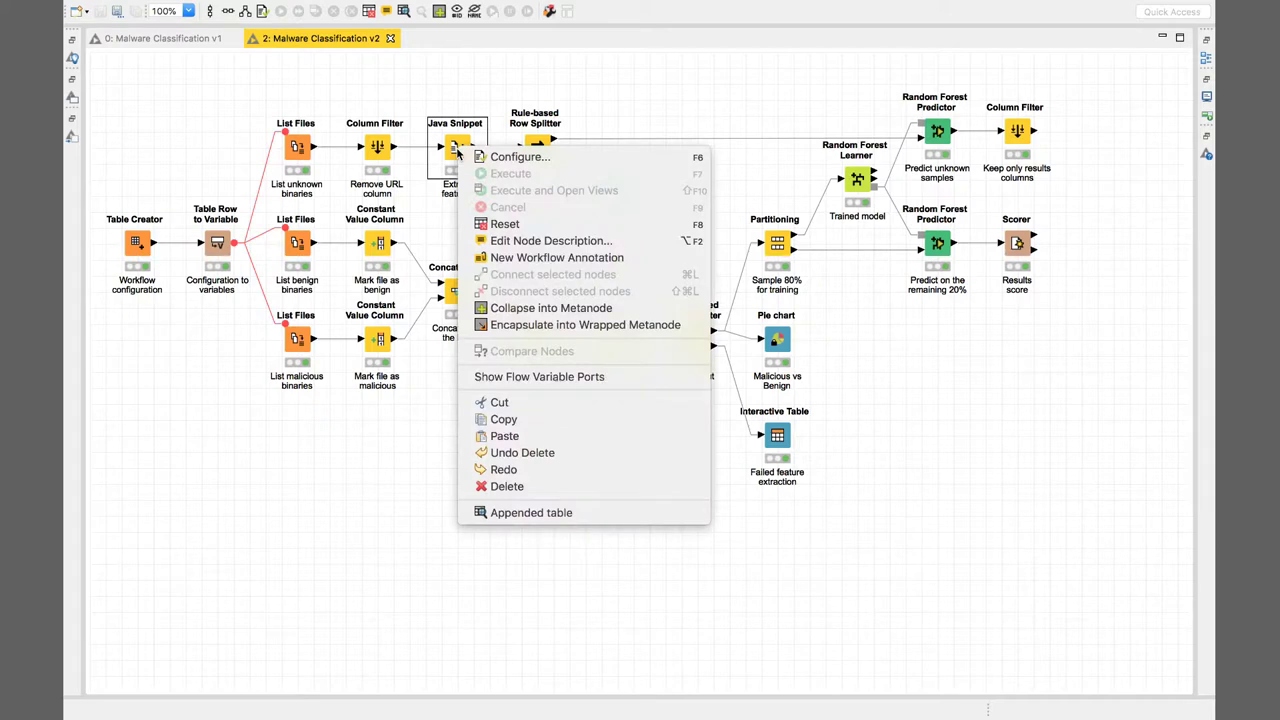
left_click(537, 516)
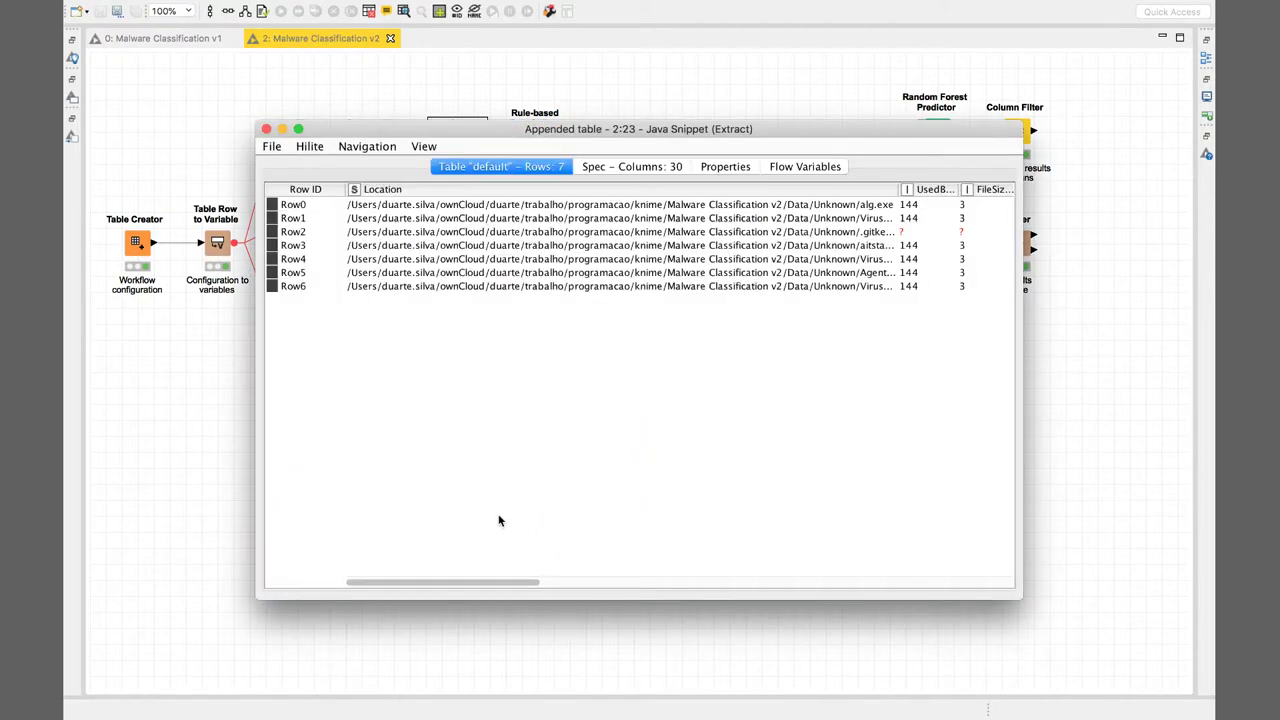
left_click_drag(437, 579, 753, 577)
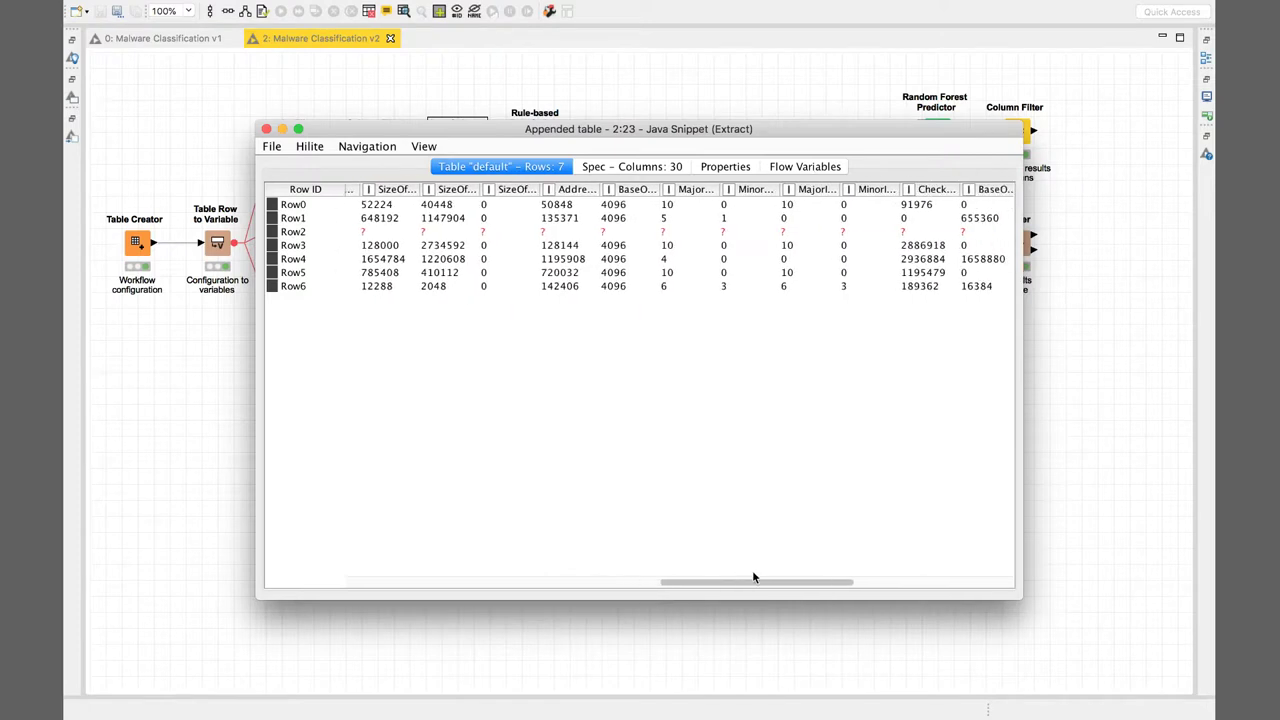
left_click(266, 129)
- Open the table view of failed feature extractions behind the unknown samples' Rule-based Row Splitter, check it, and close it
left_click(541, 148)
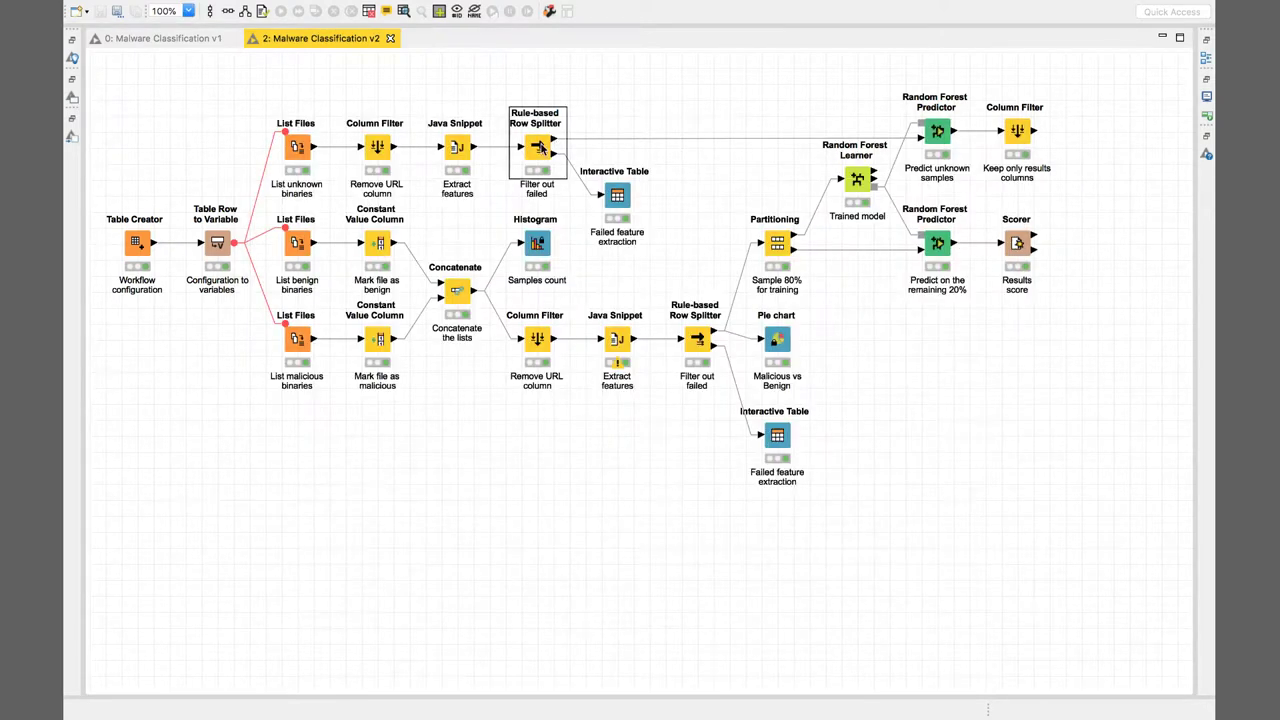
left_click(636, 208)
right_click(630, 204)
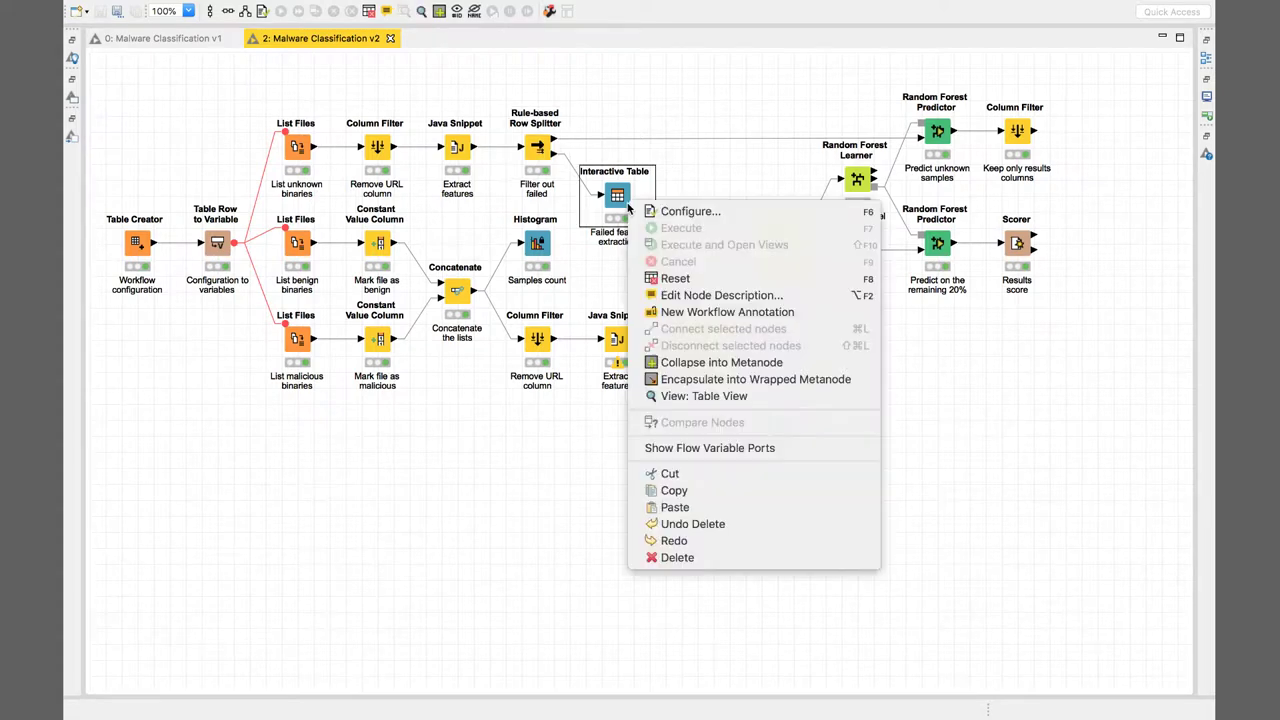
left_click(745, 397)
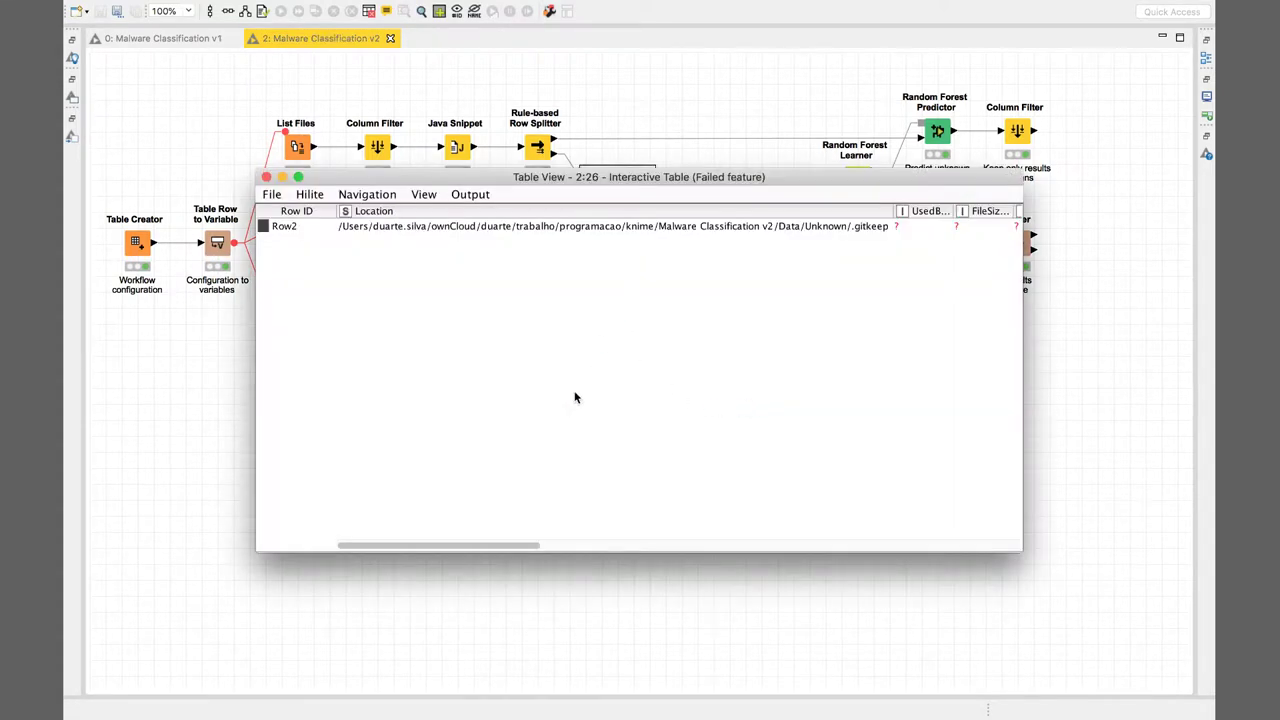
left_click_drag(475, 548, 440, 547)
left_click(266, 177)
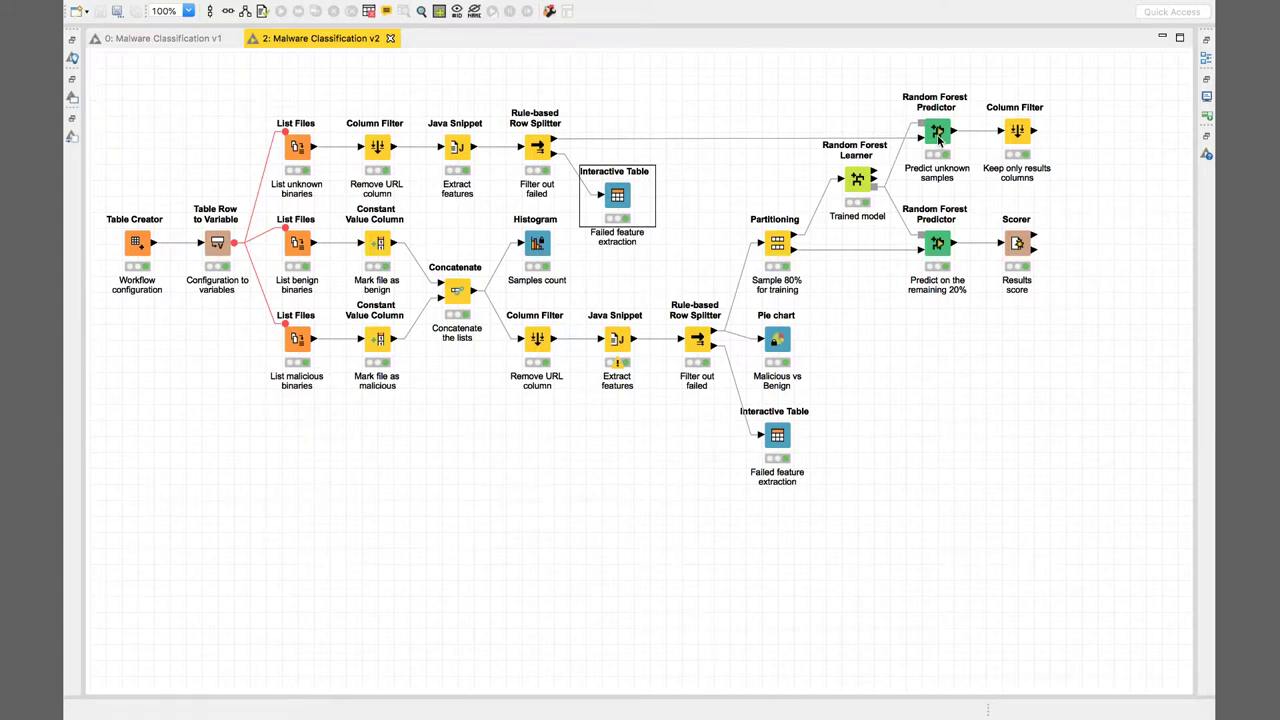
- Open the filtered table of the Column Filter that keeps only the results columns and widen its Location column
left_click(864, 190)
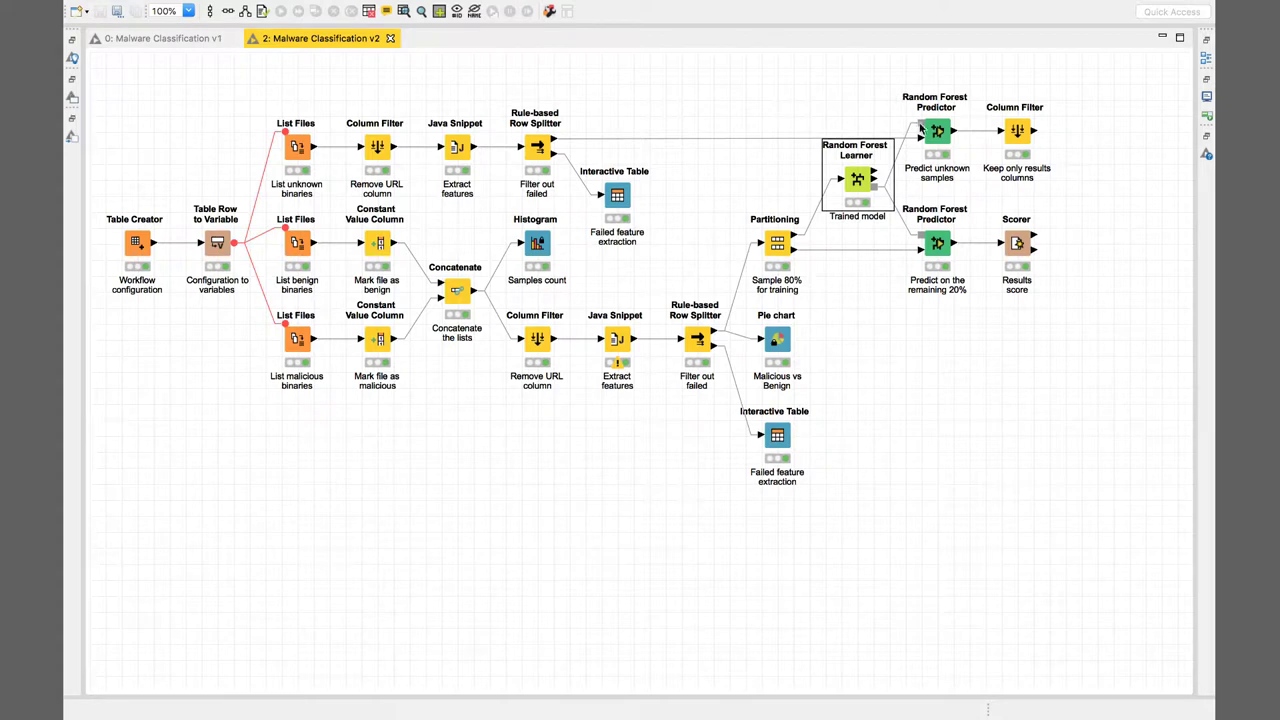
left_click(1019, 135)
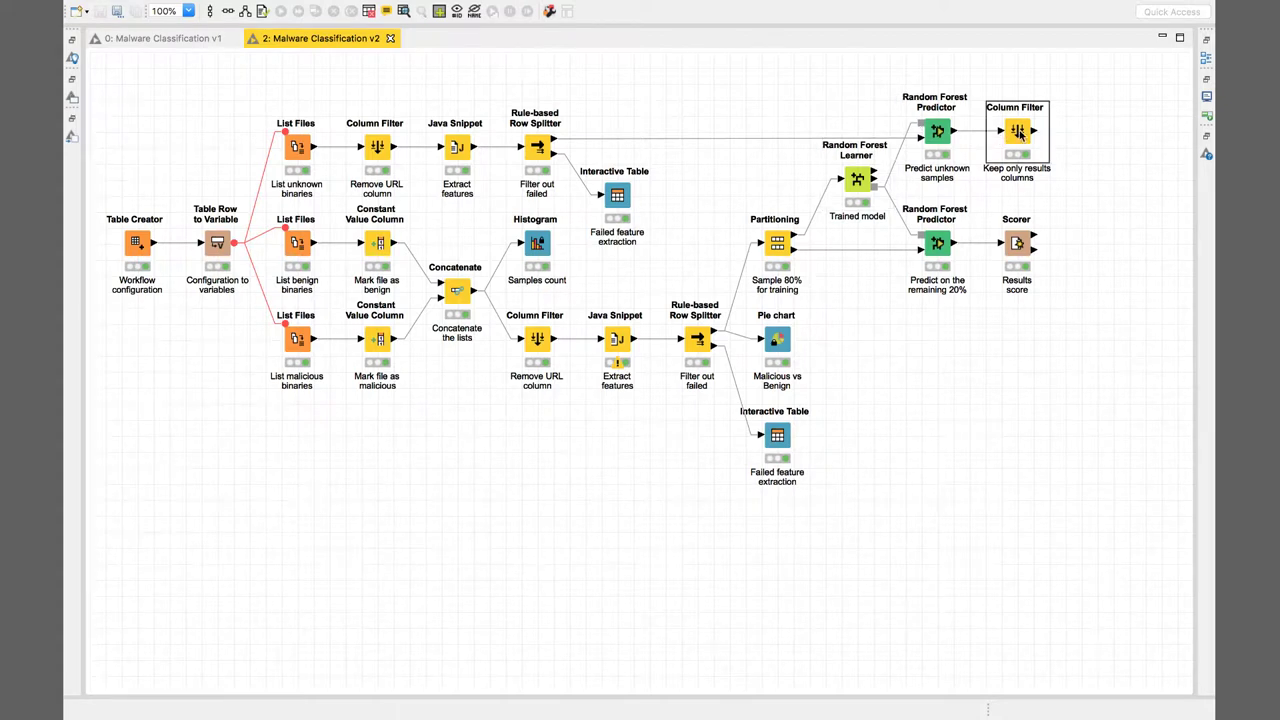
right_click(1014, 138)
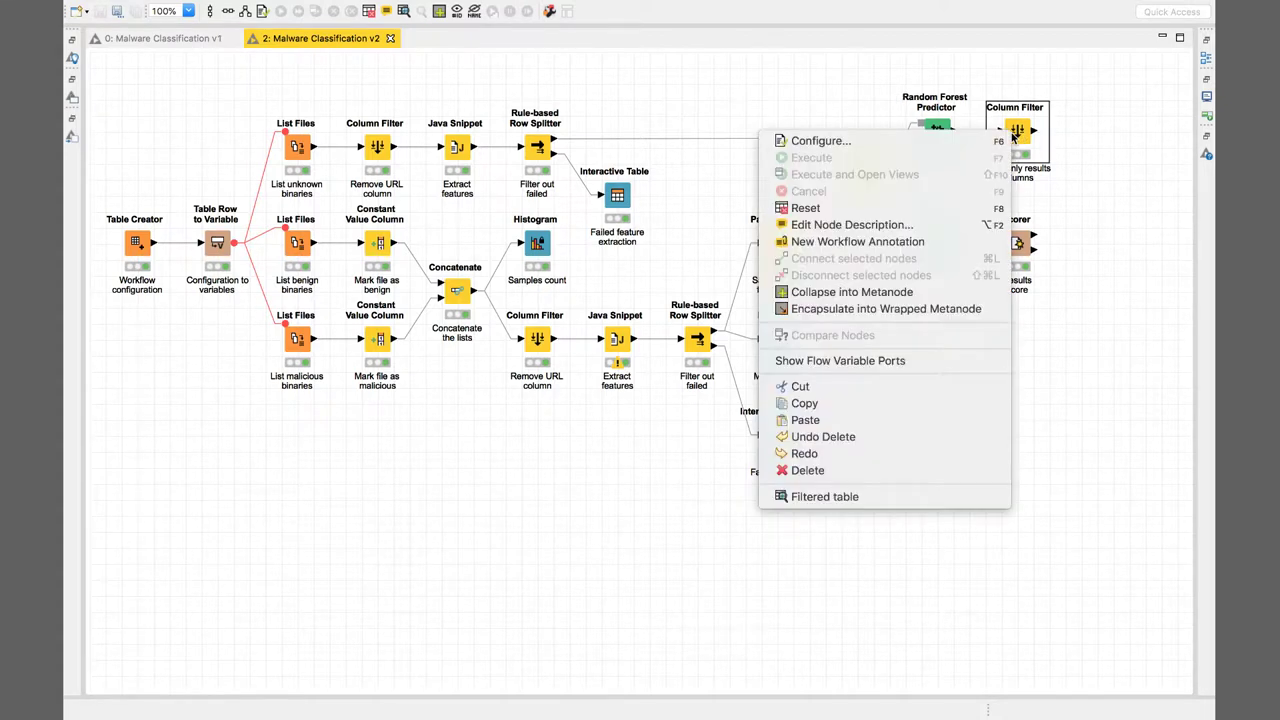
left_click(897, 494)
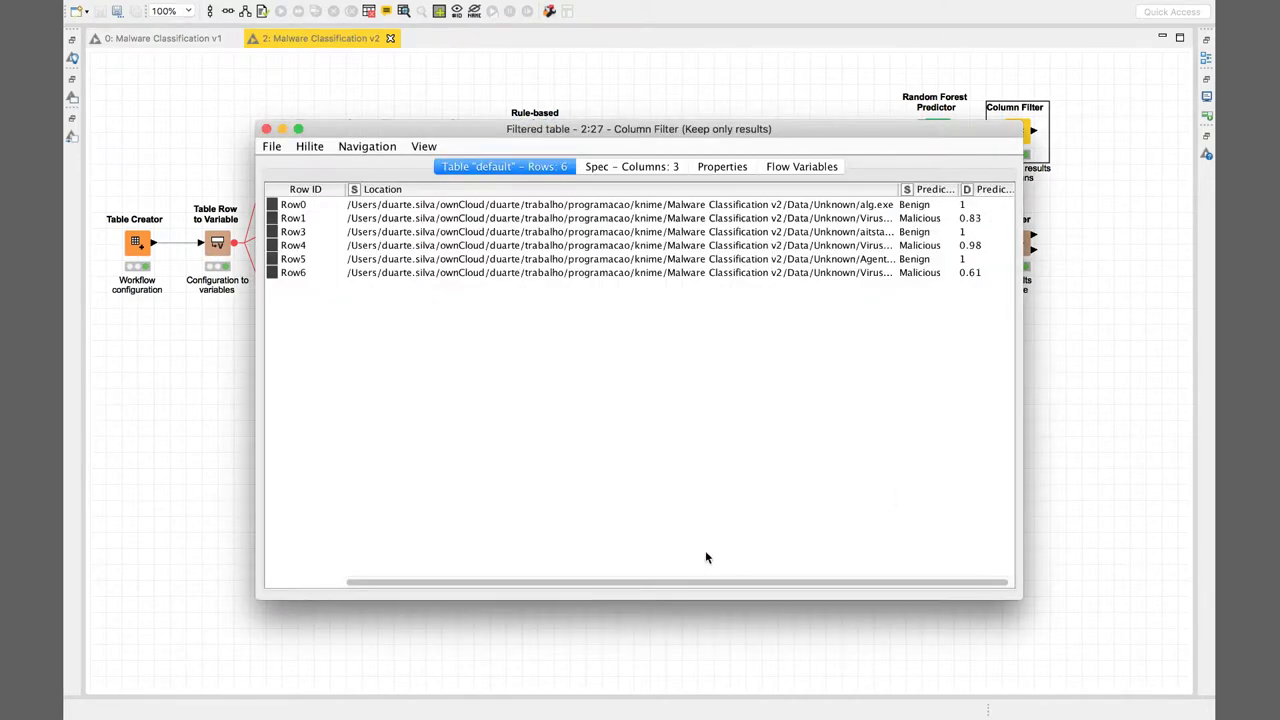
left_click_drag(617, 583, 734, 572)
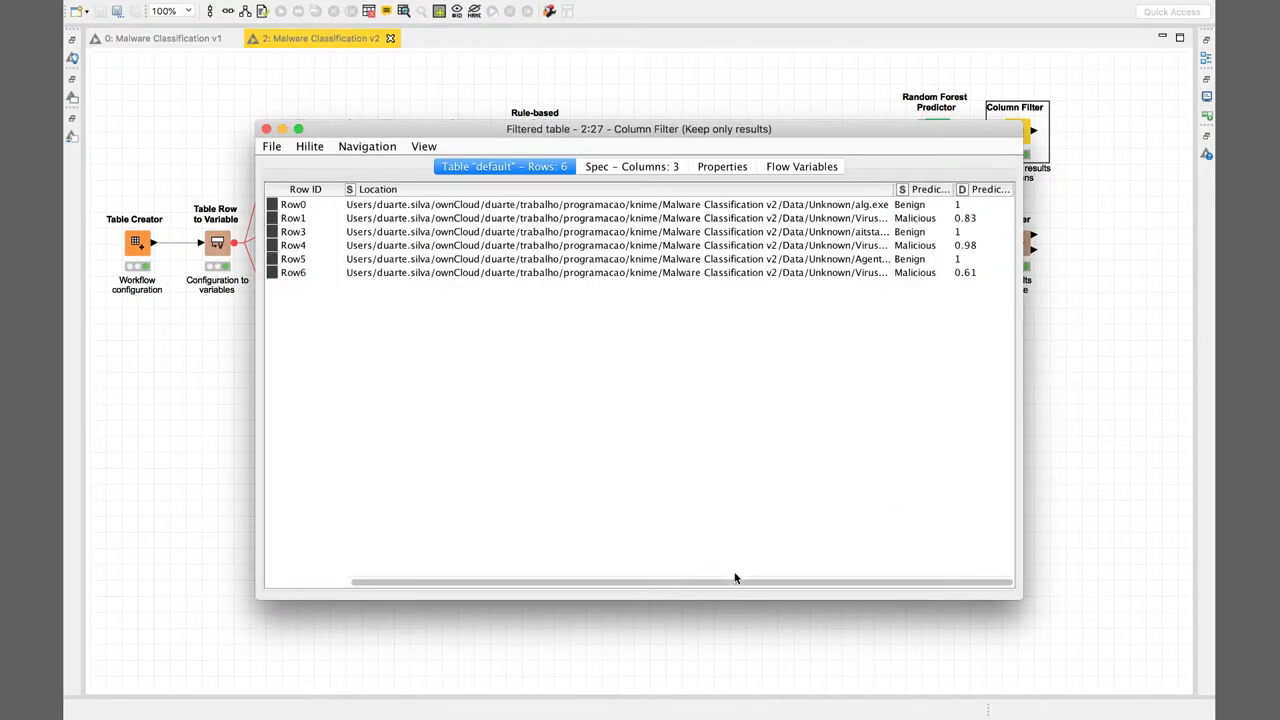
left_click_drag(896, 190, 949, 191)
left_click_drag(623, 583, 820, 577)
- Enlarge and reposition the filtered results table window, and widen the Prediction () (Confidence) column to show its full name
left_click(900, 206)
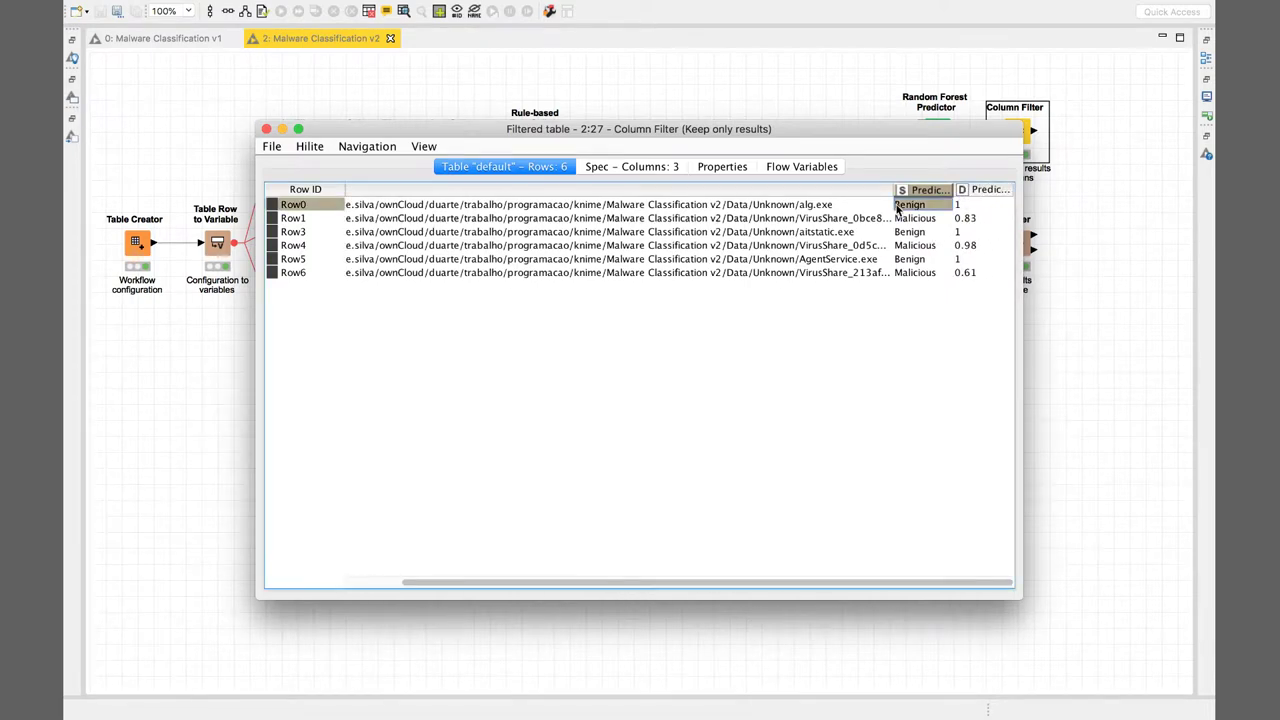
left_click(845, 211)
left_click(978, 205)
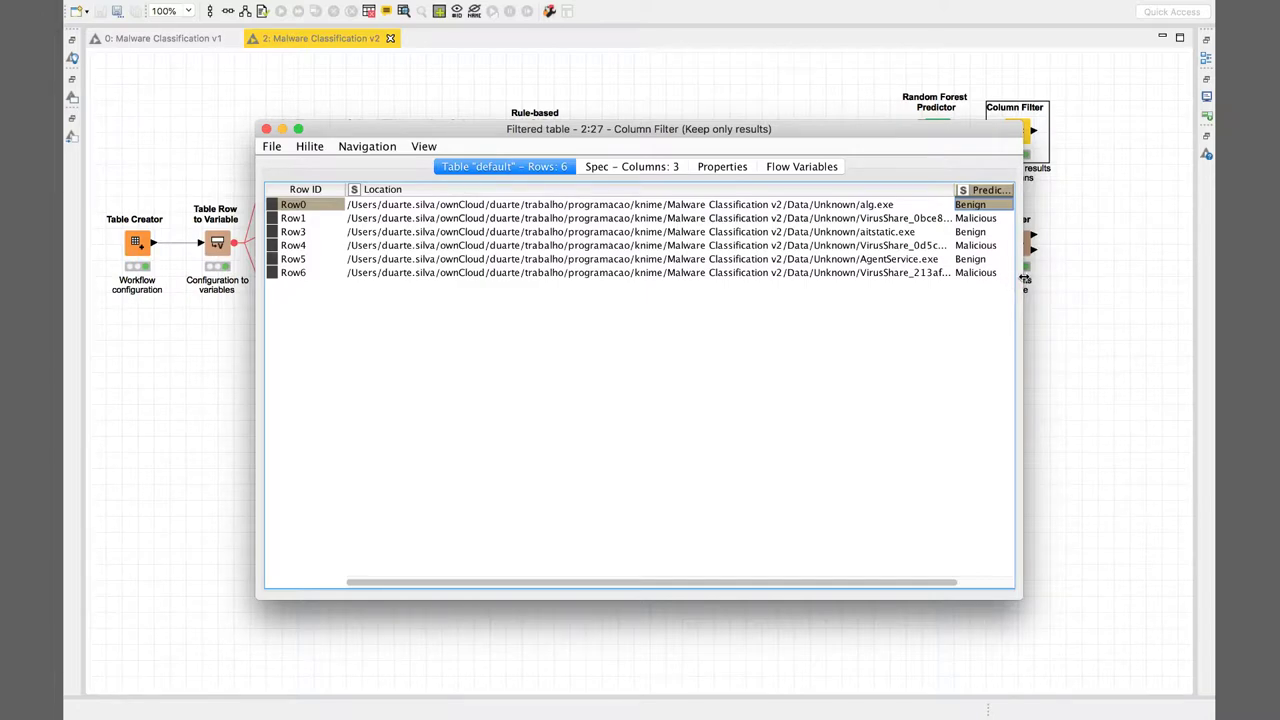
left_click_drag(1022, 279, 1205, 271)
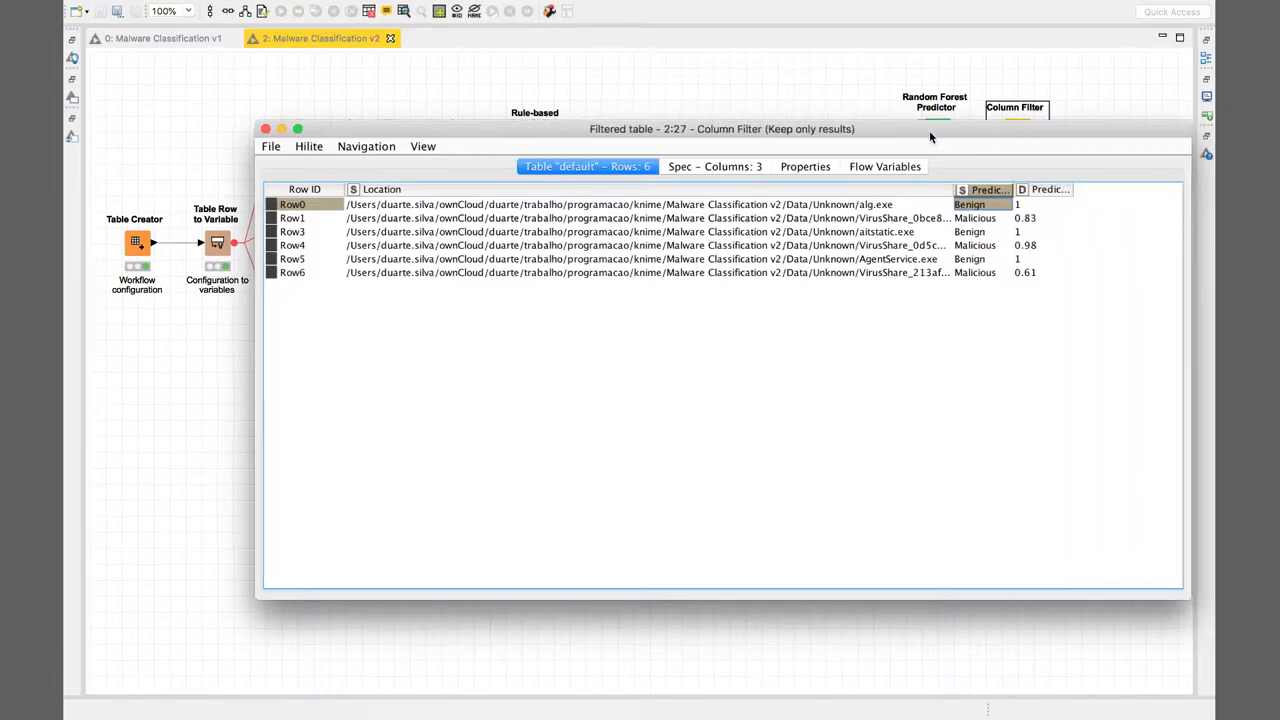
left_click_drag(929, 130, 812, 142)
left_click_drag(954, 193, 1040, 192)
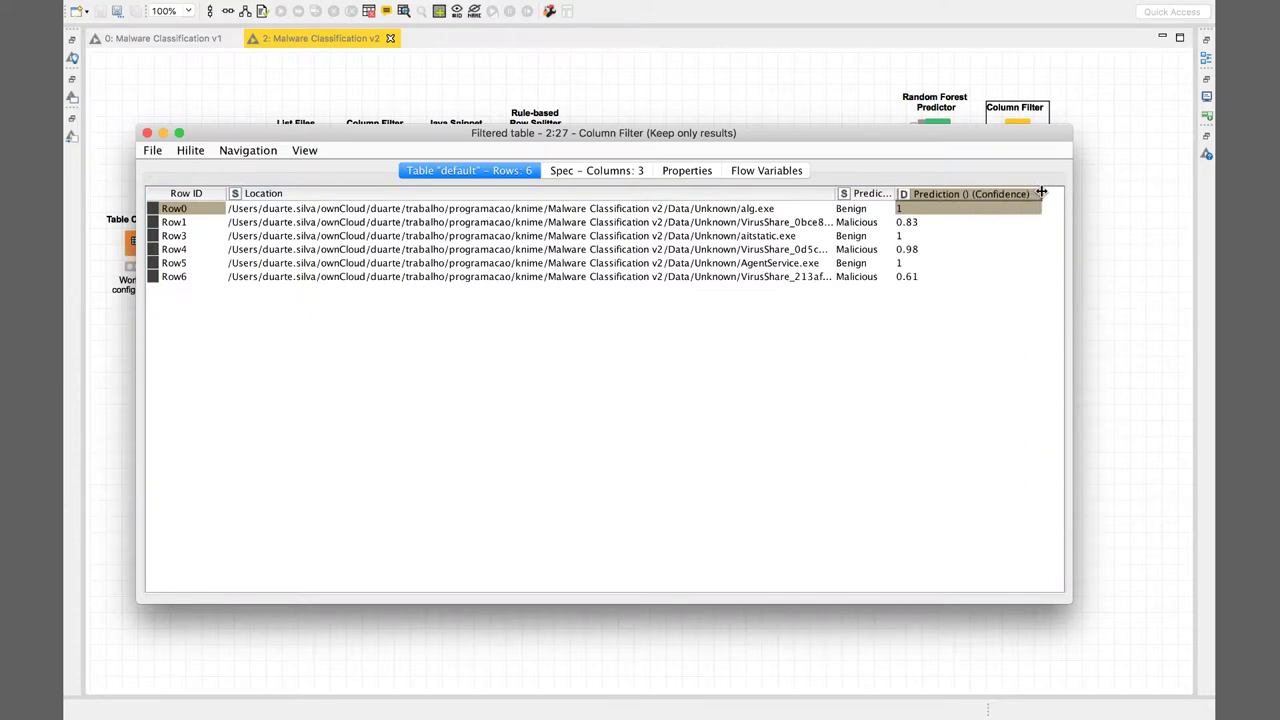
- Check the predicted class of alg.exe and the VirusShare samples in Row1 and Row6, including Row6's prediction confidence
left_click(878, 212)
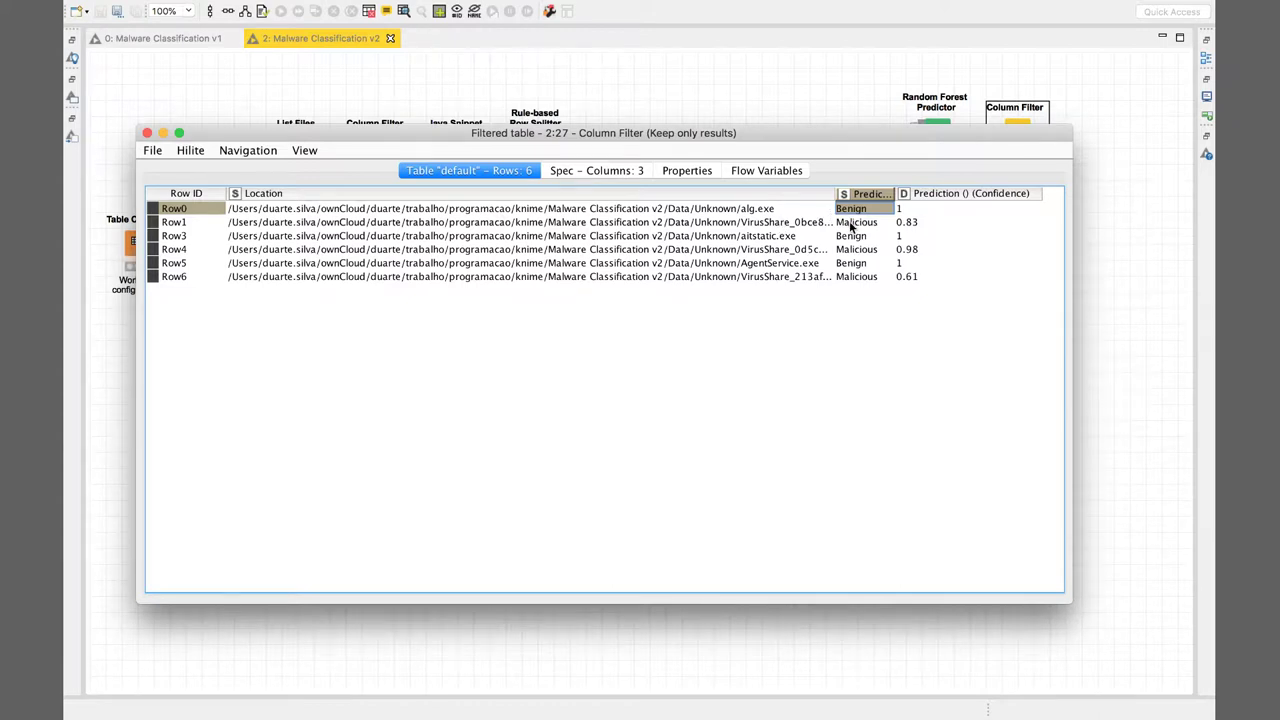
left_click(812, 224)
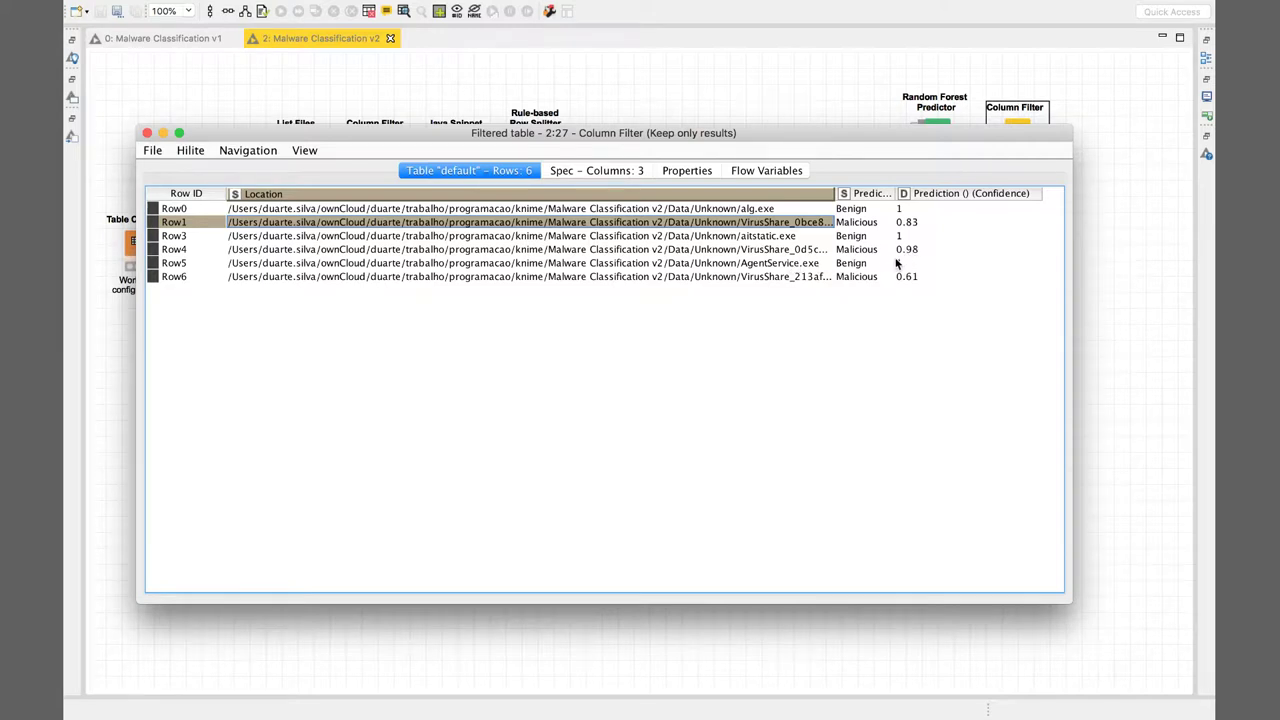
left_click(808, 279)
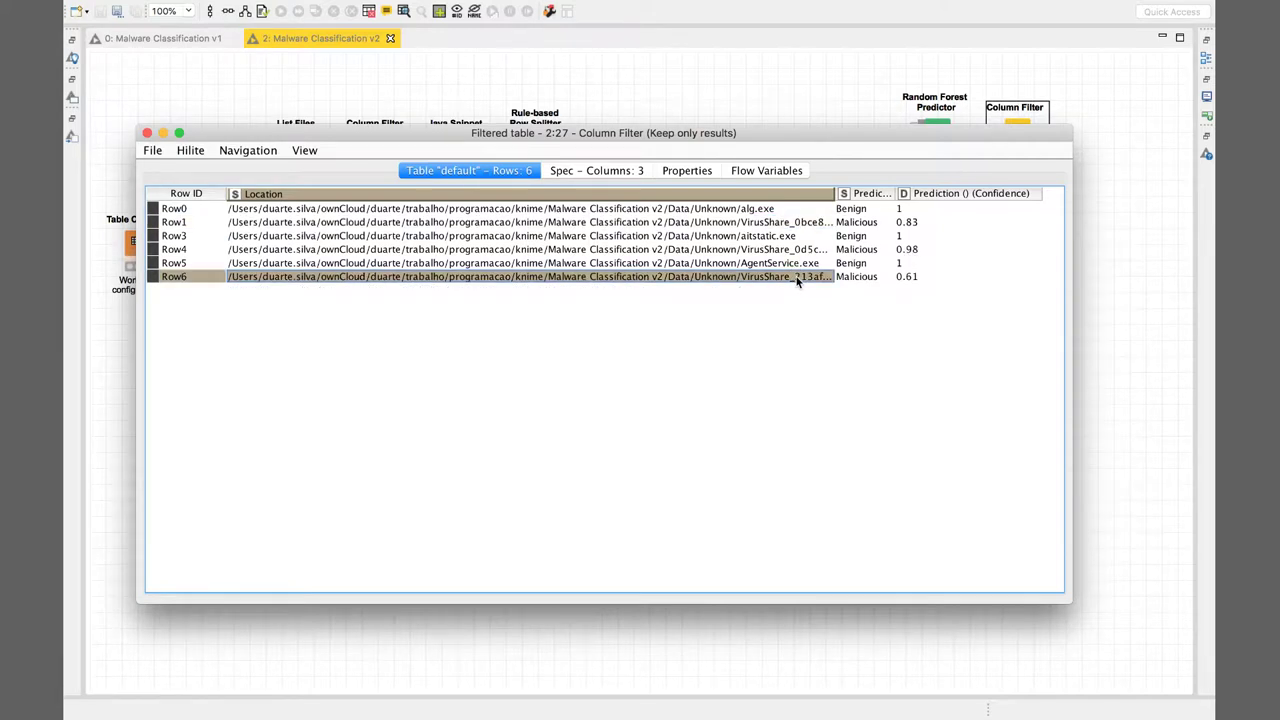
left_click(913, 279)
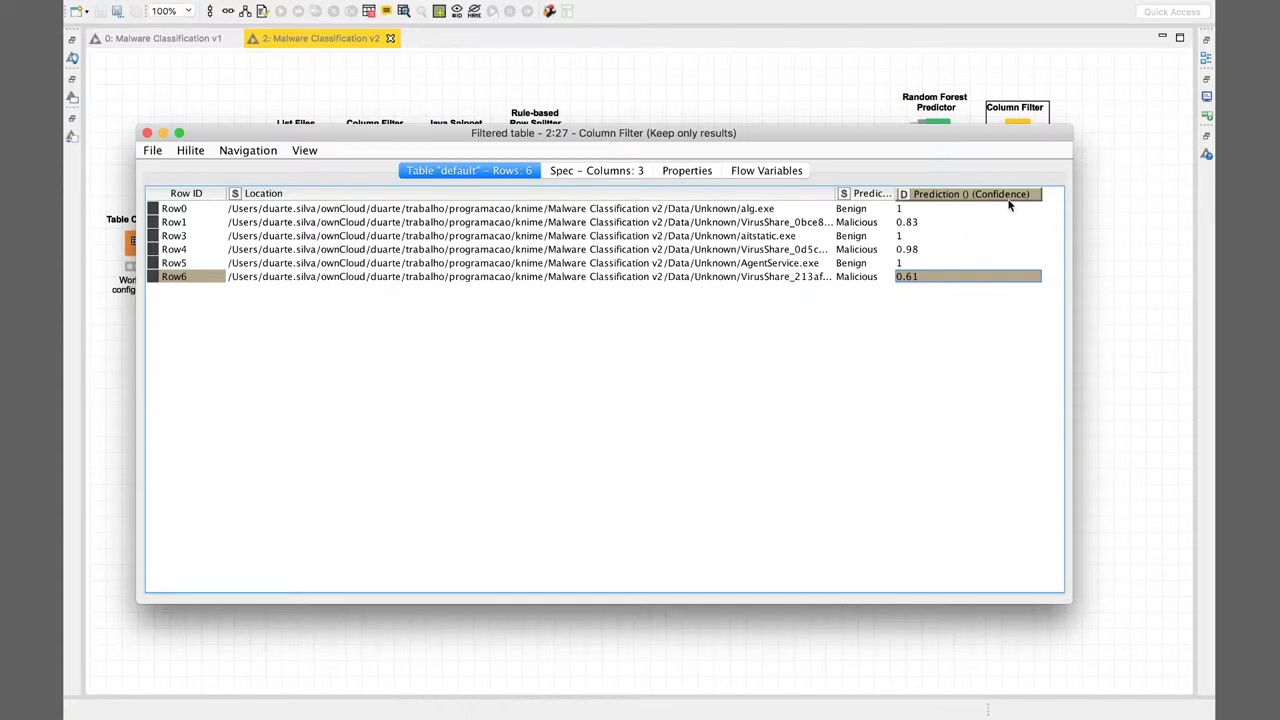
- Check the sample locations in Row6 and Row5 and Row4's prediction confidence, and close the filtered results table
left_click(773, 280)
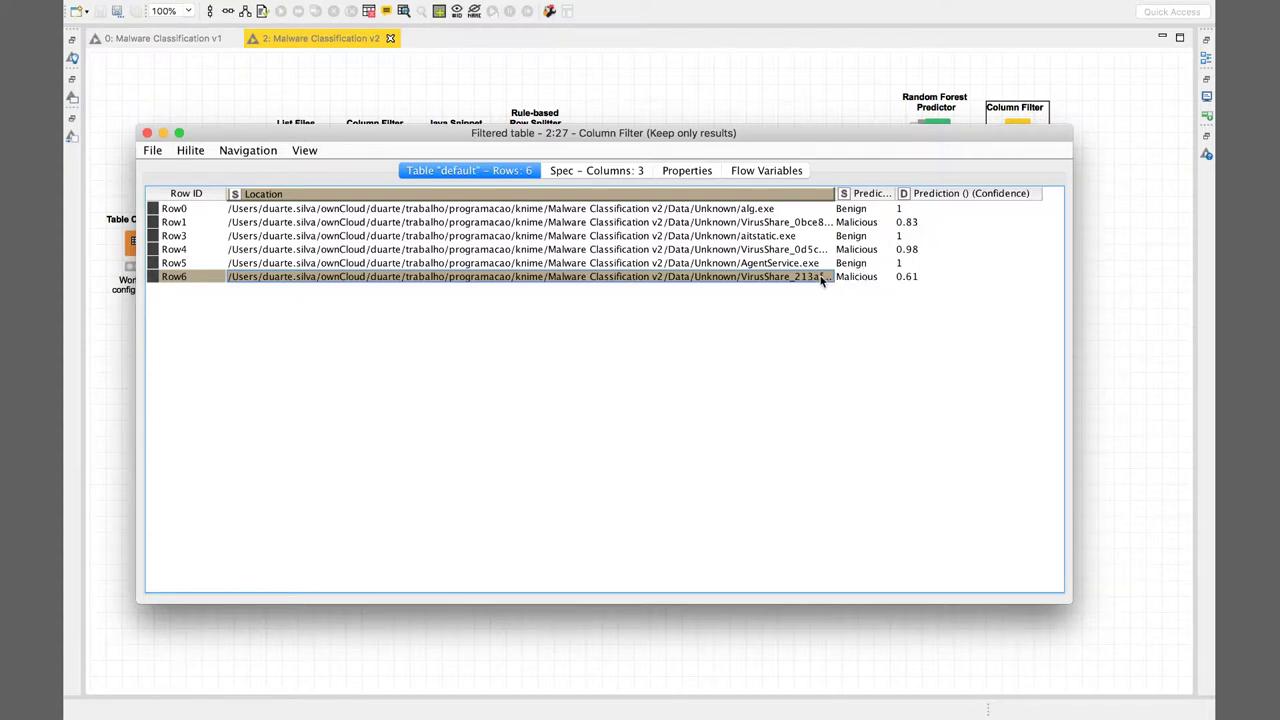
left_click(820, 266)
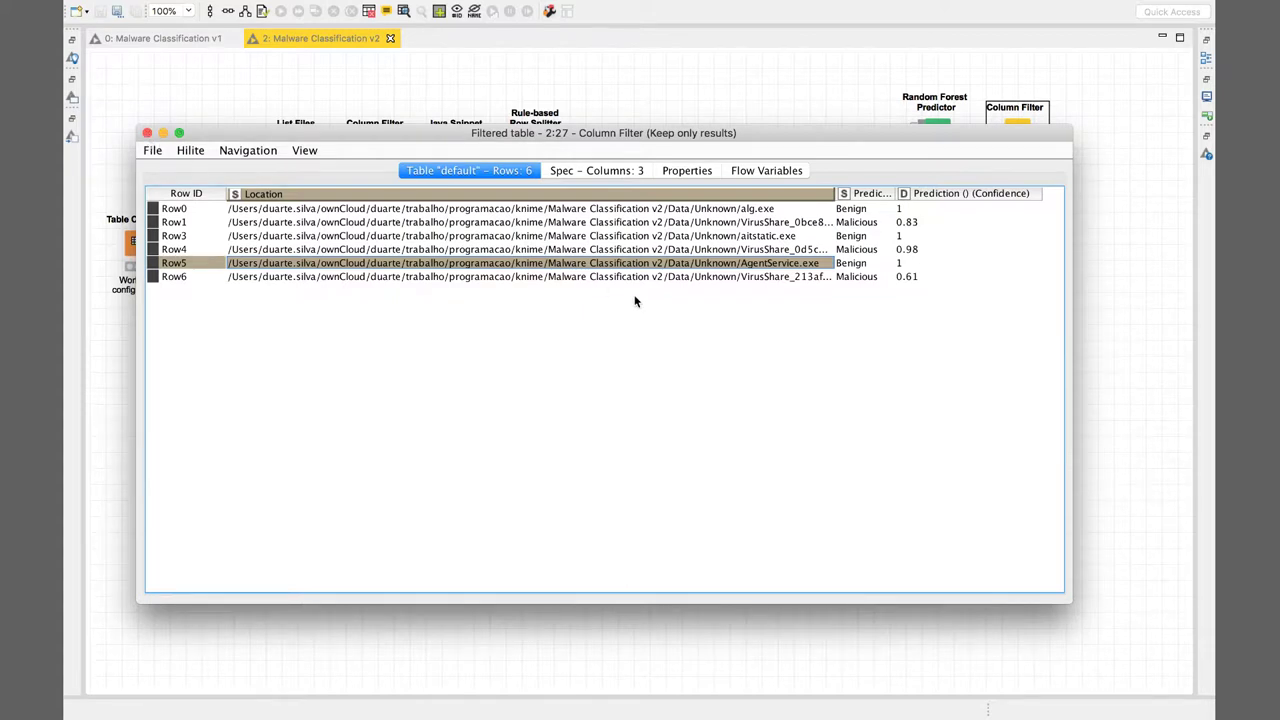
left_click(903, 249)
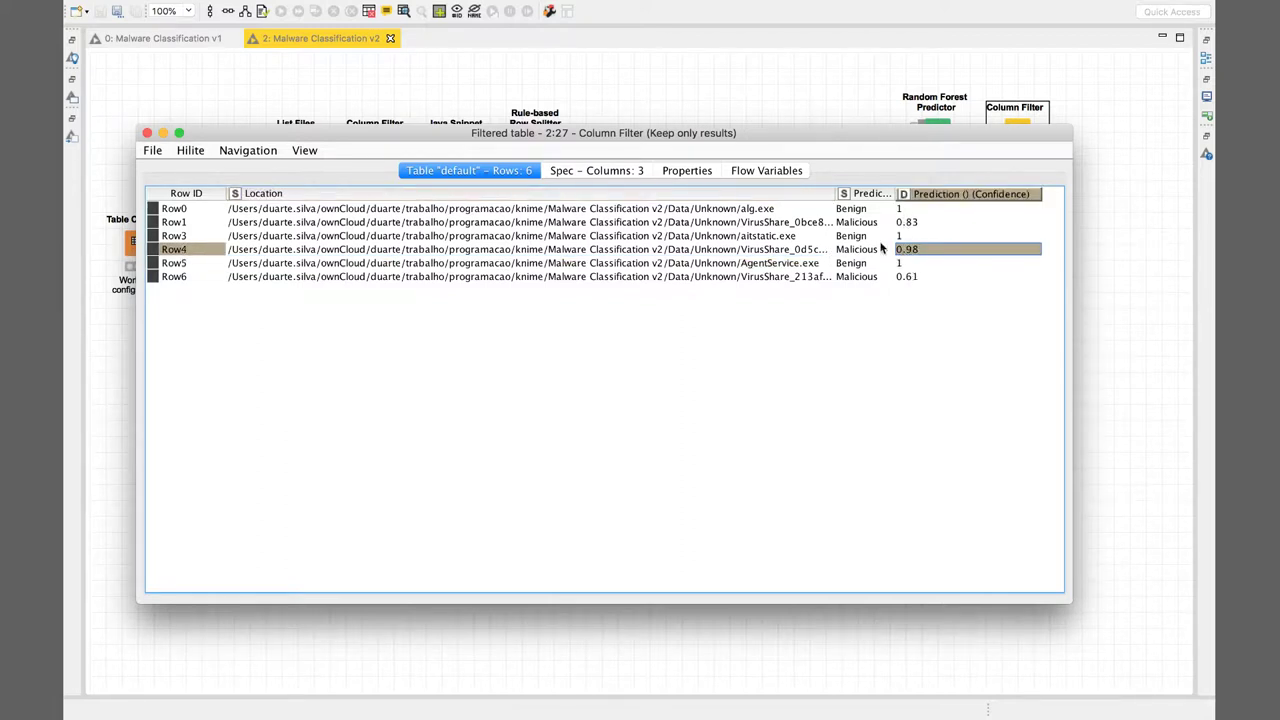
left_click(147, 133)
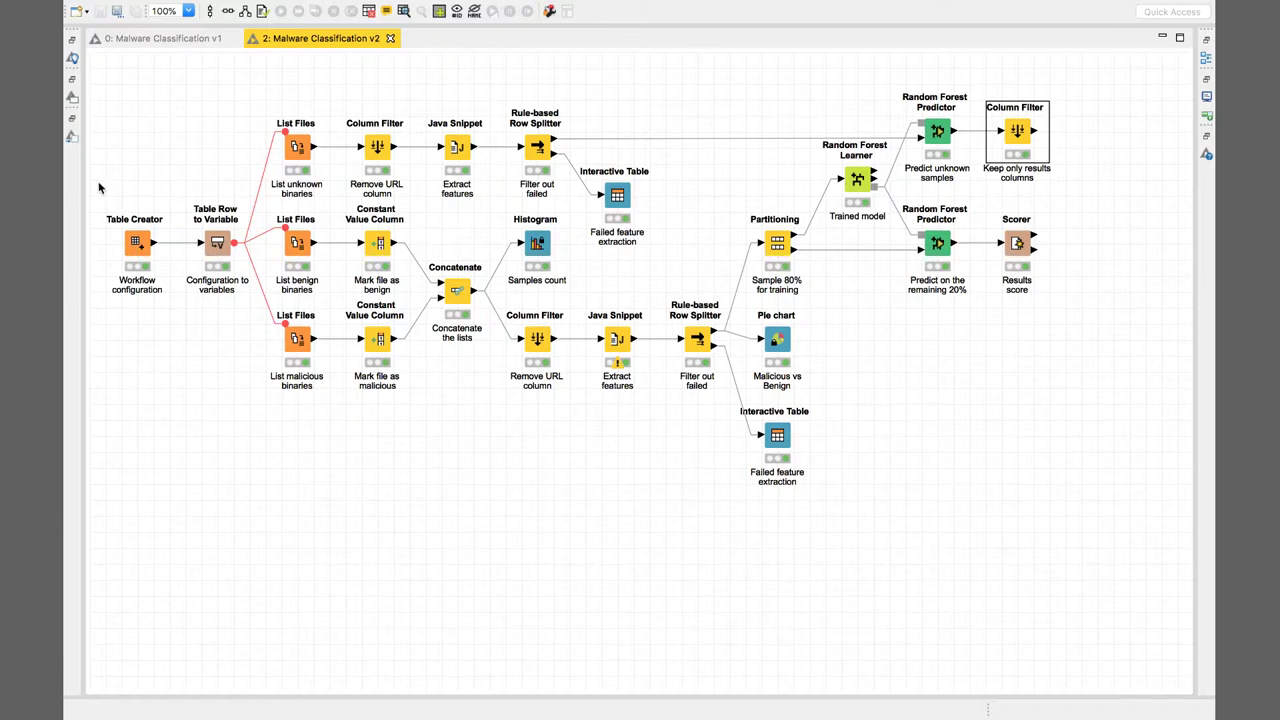
- Review the workflow's path from the benign and malicious List Files nodes through Extract features and the Random Forest nodes to the Scorer
left_click(302, 247)
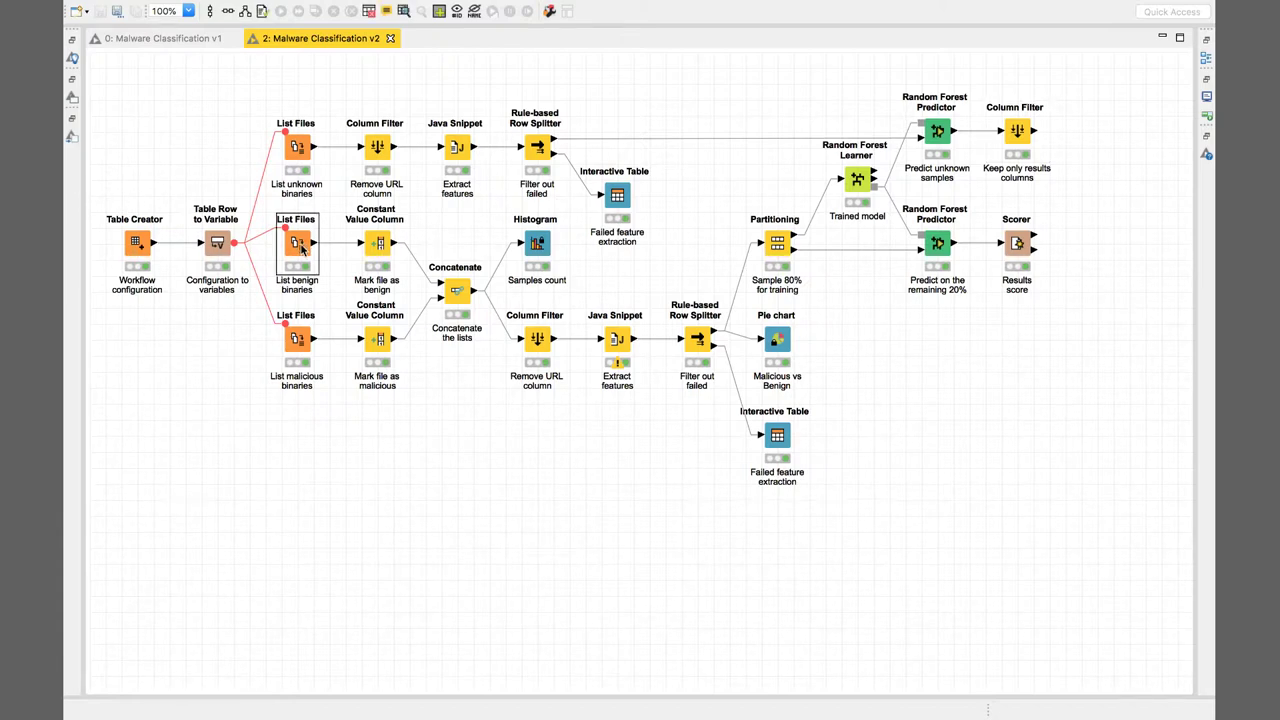
left_click(293, 350)
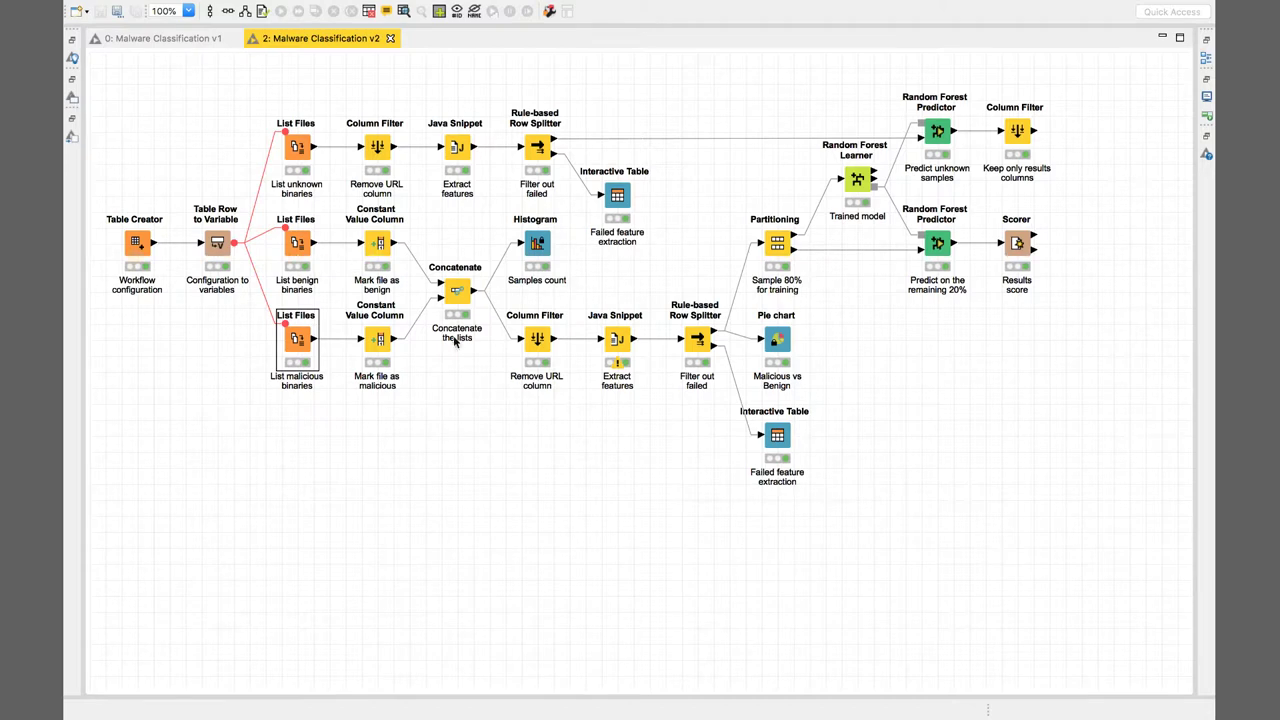
left_click(633, 342)
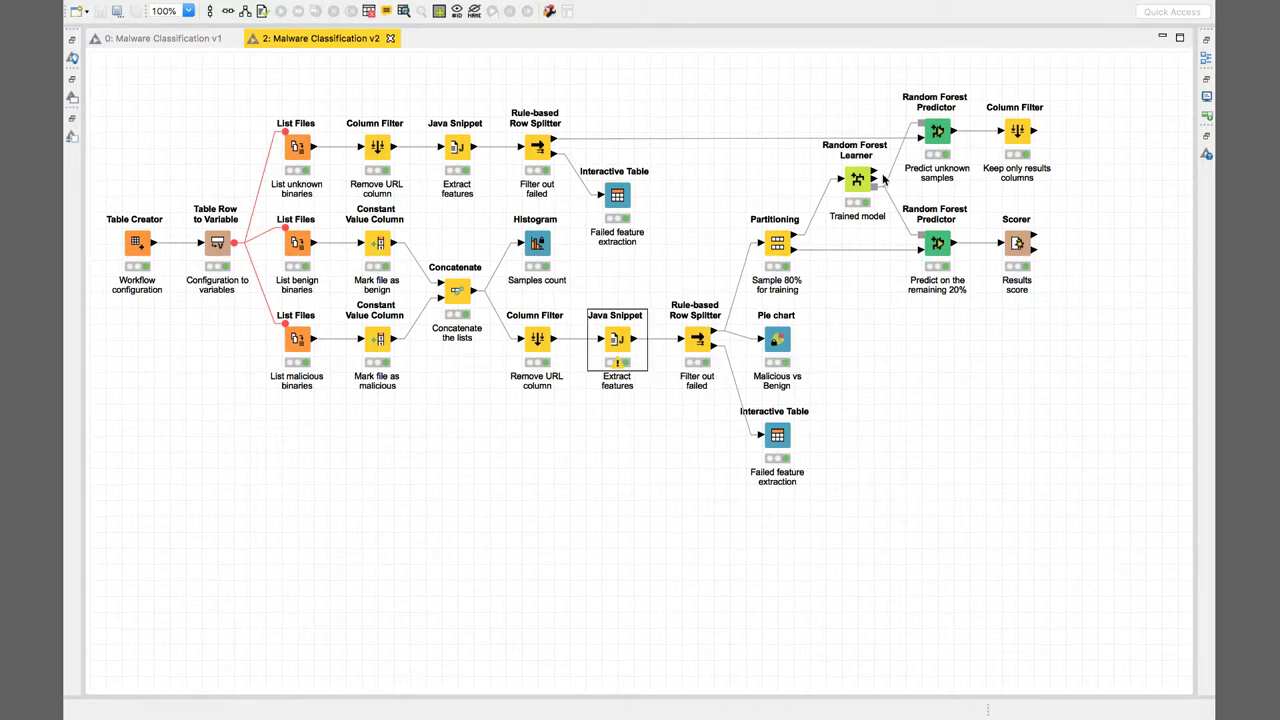
left_click(872, 178)
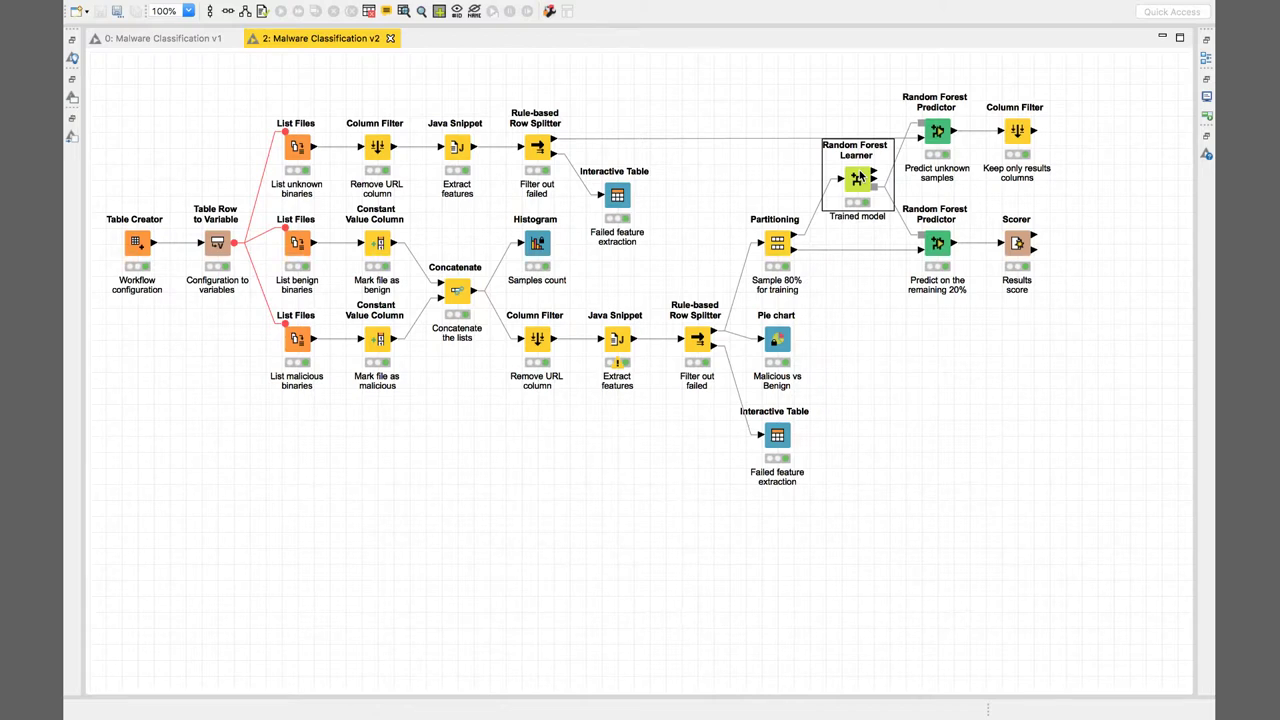
left_click(949, 249)
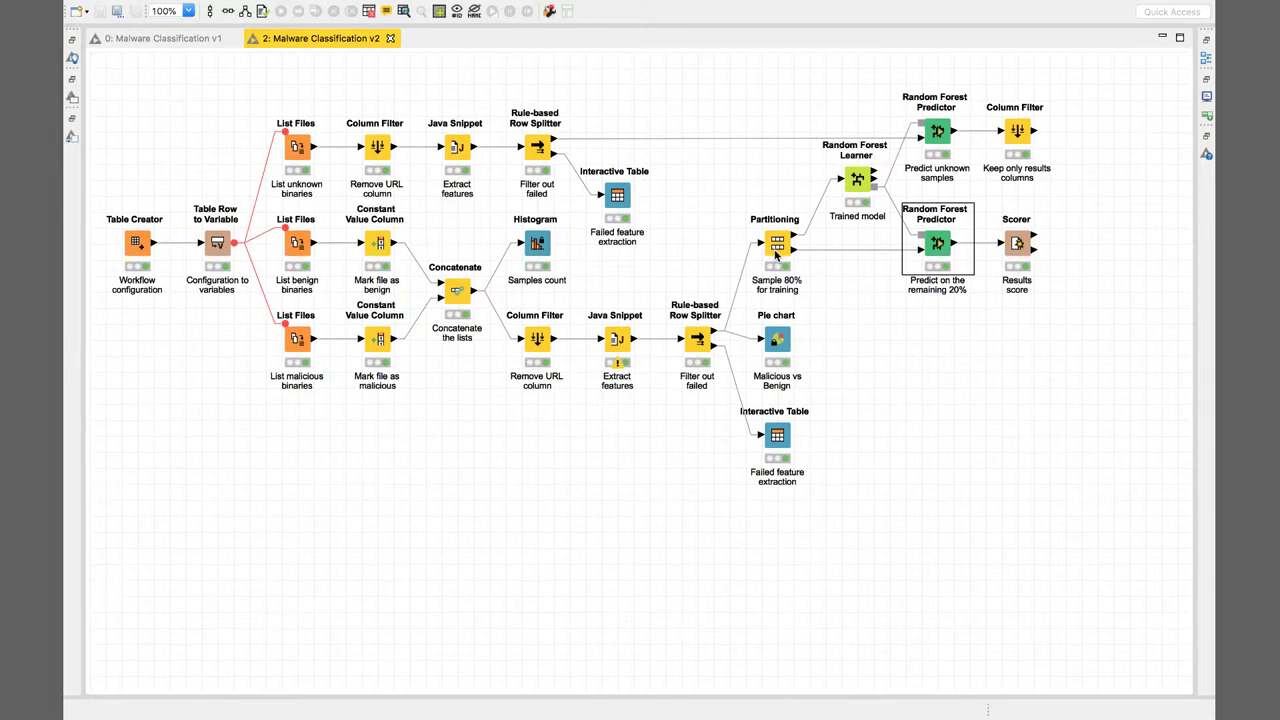
left_click(1022, 250)
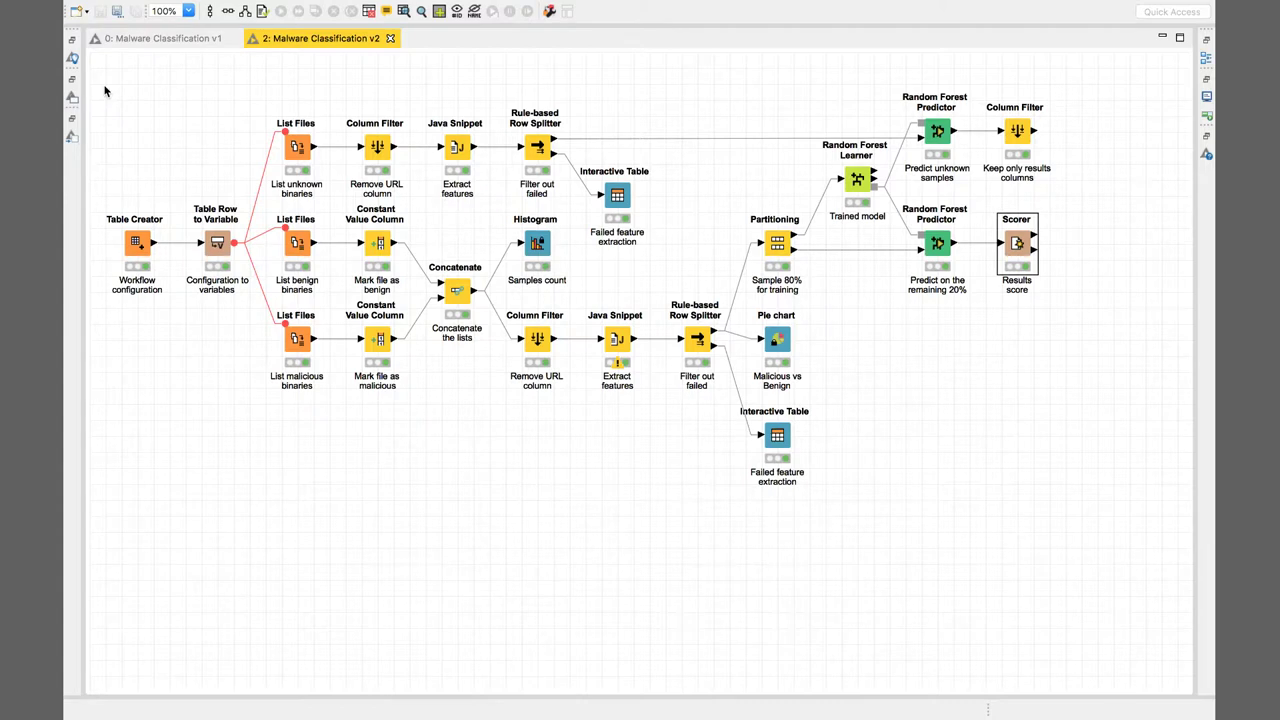
- Select all nodes of the workflow and move them down together to free canvas space above
left_click_drag(104, 88, 1073, 470)
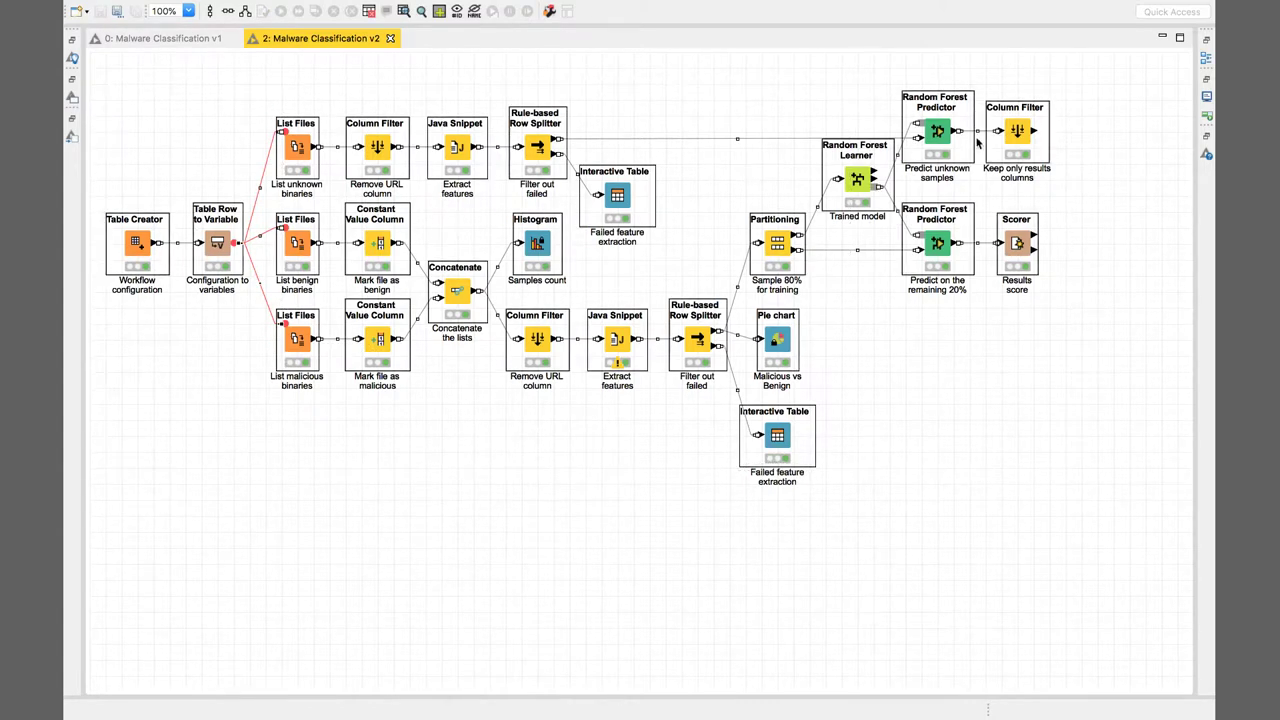
left_click_drag(952, 133, 984, 309)
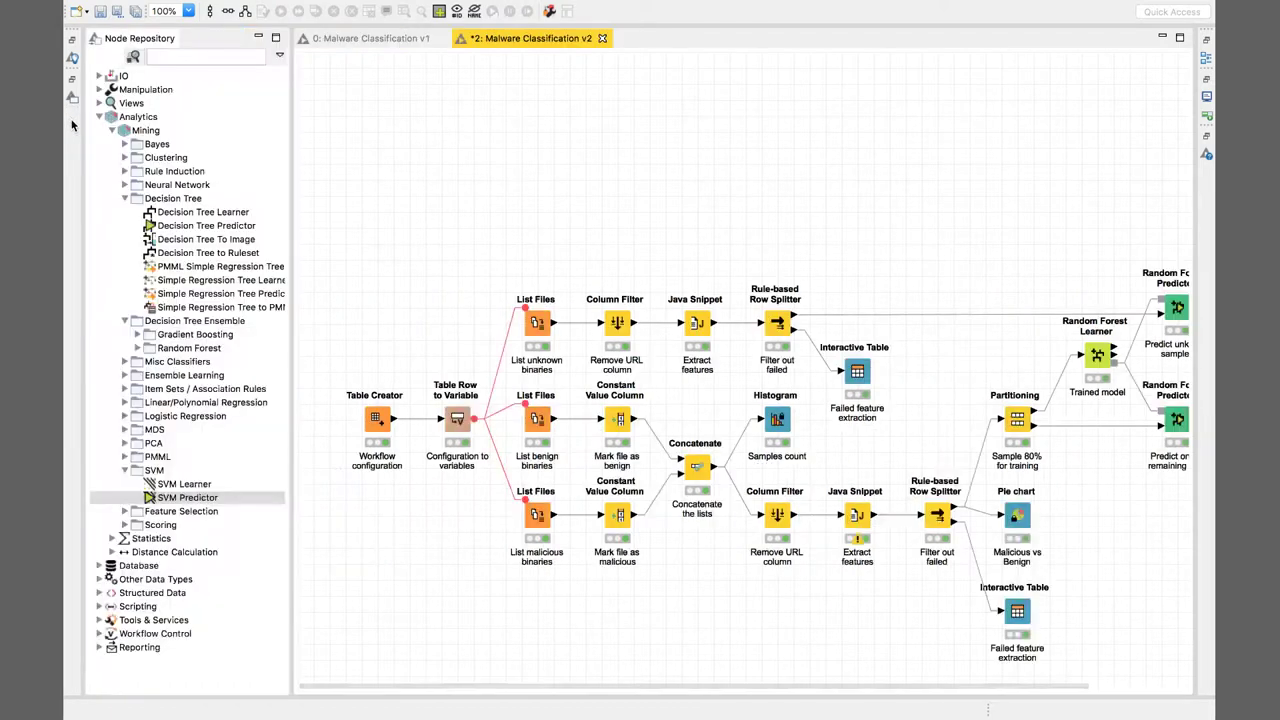
- Show the Node Repository and examine the MLP and PNN nodes of the Neural Network category under Mining
left_click(71, 118)
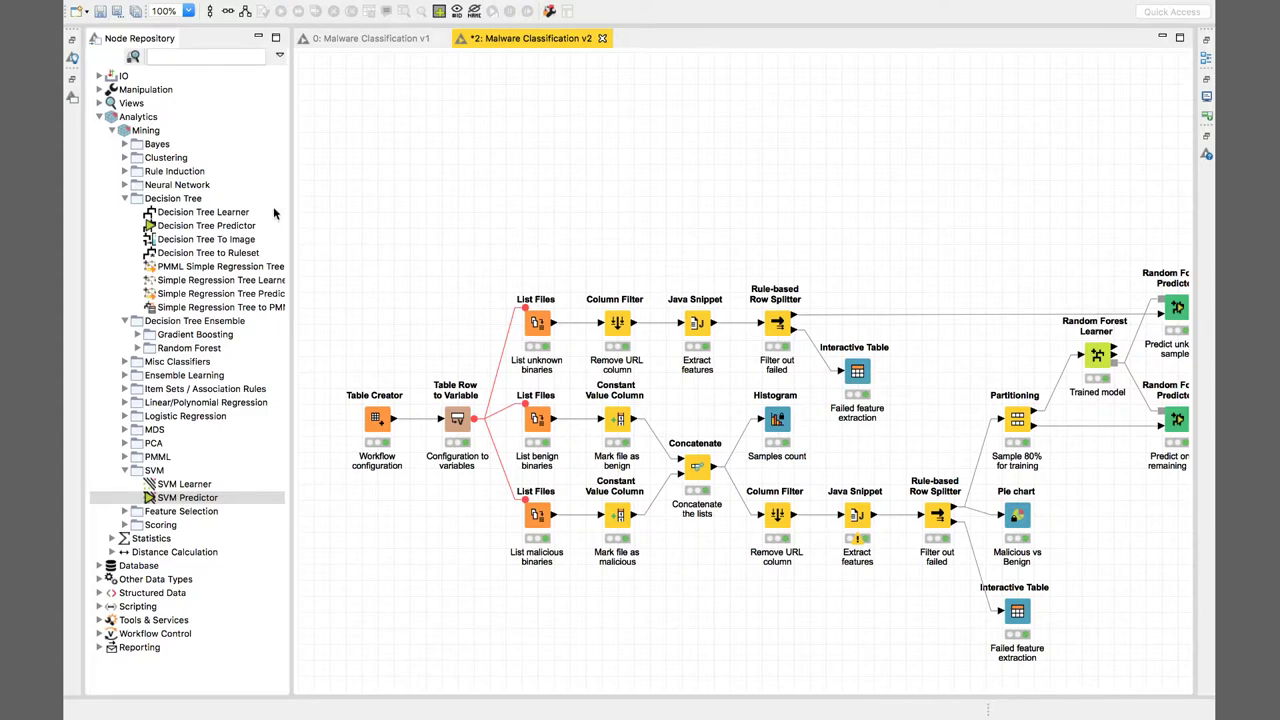
left_click(125, 185)
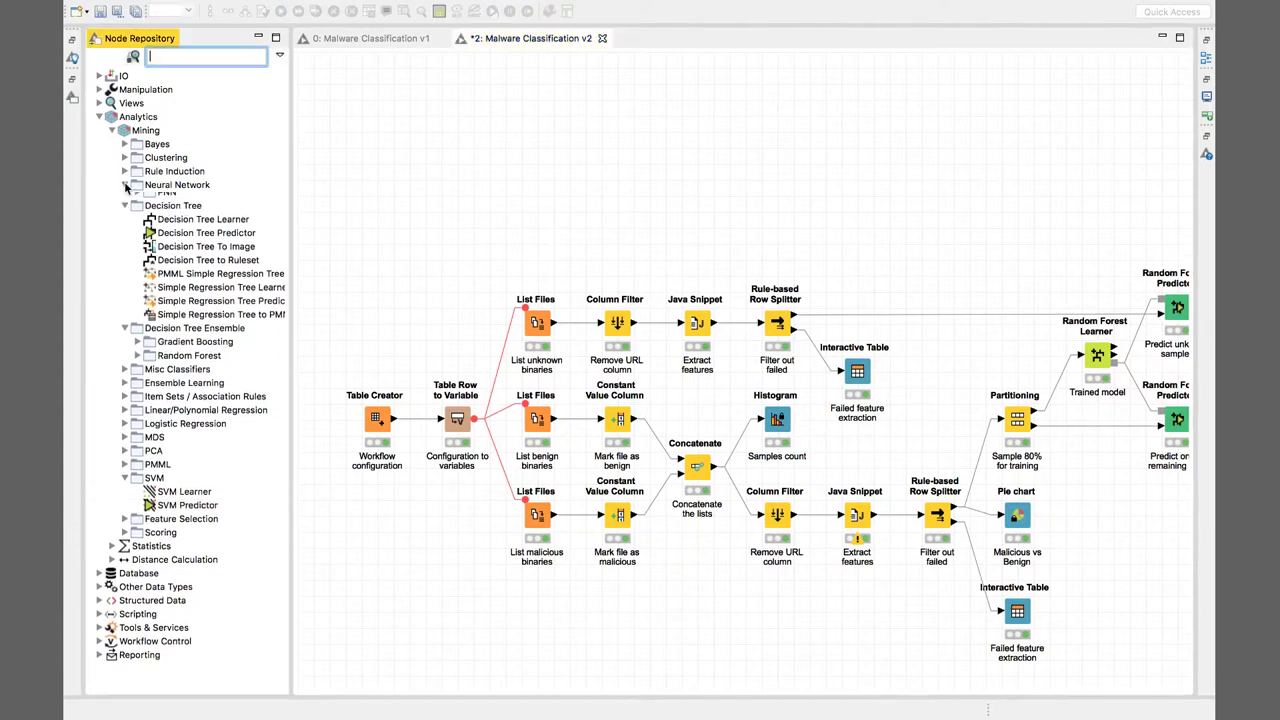
left_click(138, 199)
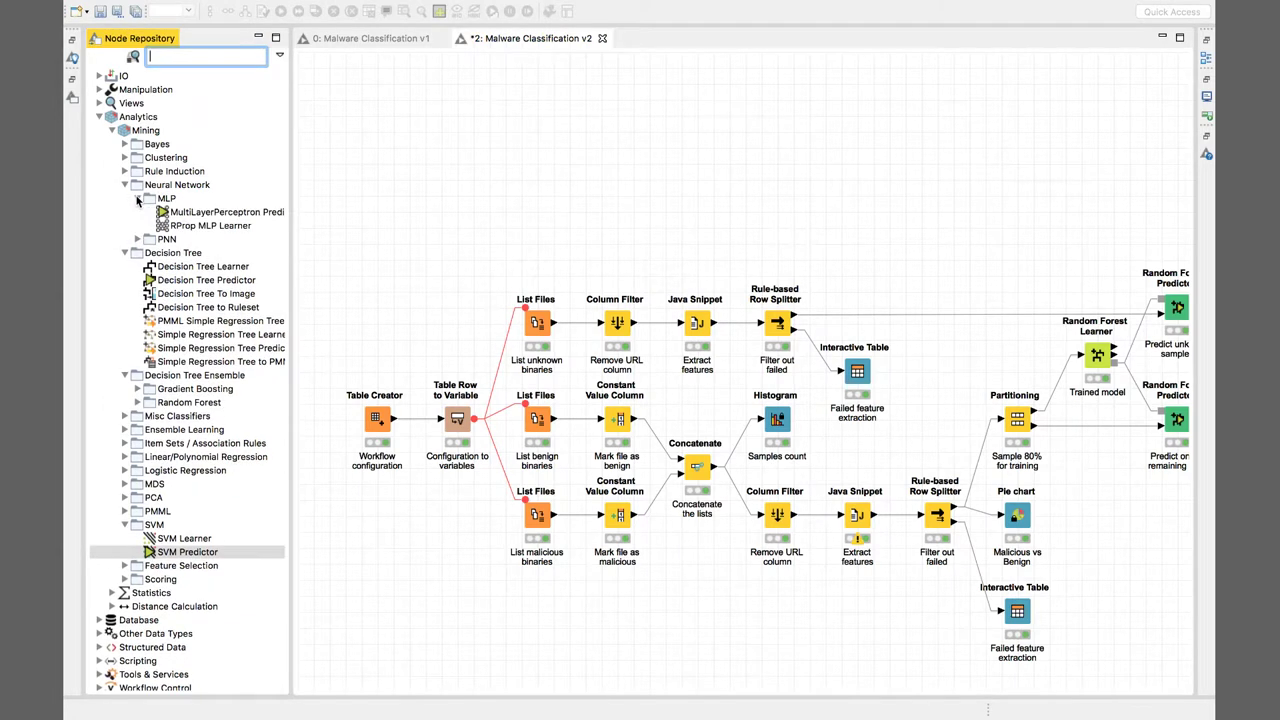
left_click(138, 199)
left_click(137, 212)
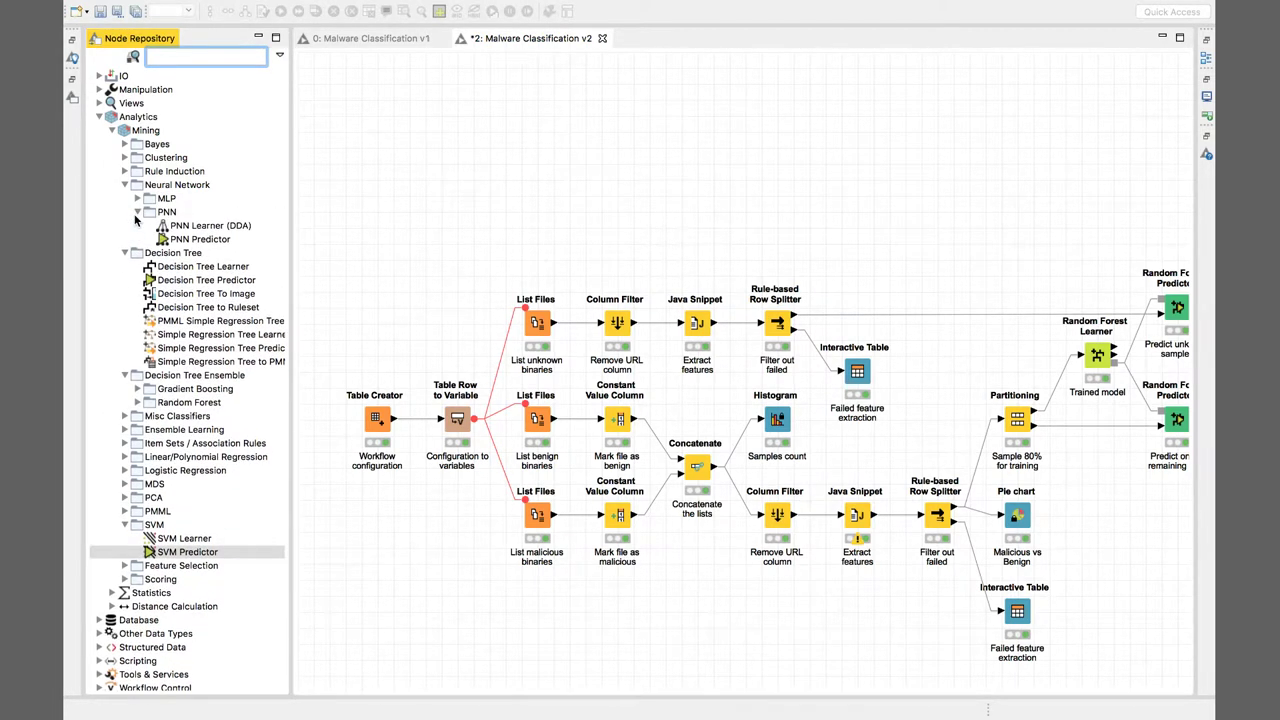
left_click(137, 213)
left_click(137, 213)
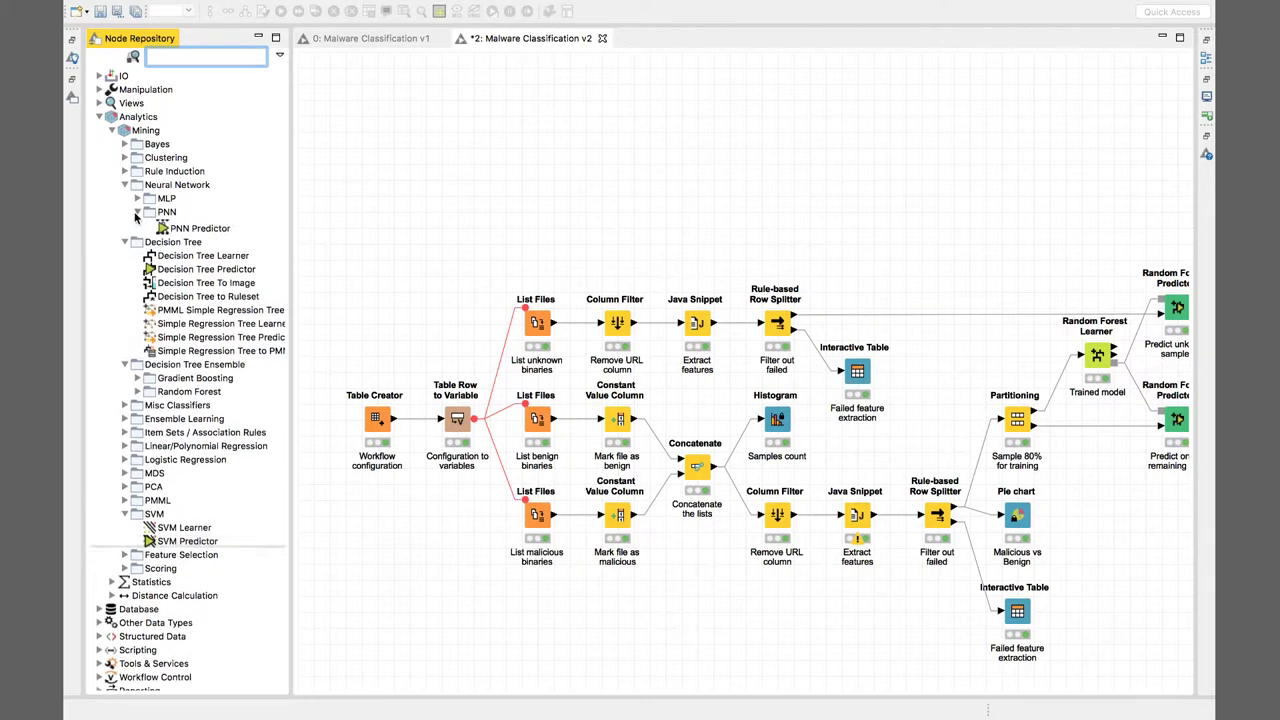
left_click(125, 186)
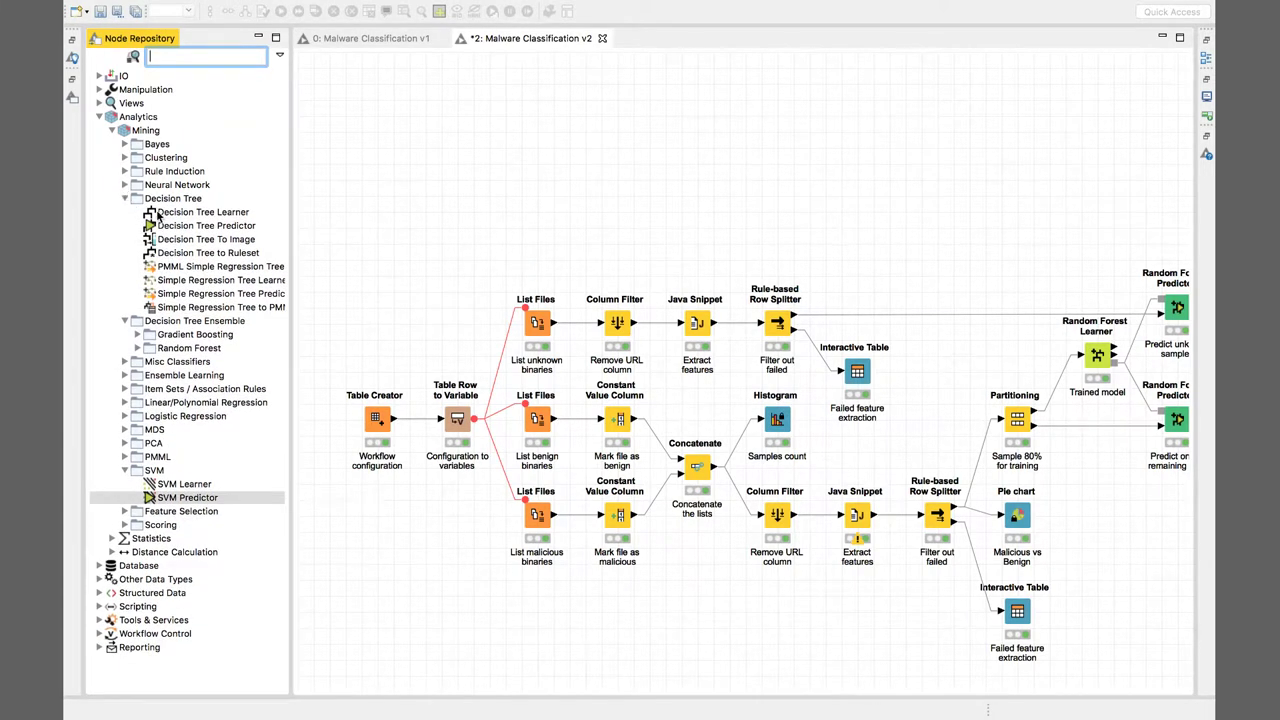
- Examine the Random Forest and Gradient Boosting categories of Decision Tree Ensemble, reading the full names of the Gradient Boosting classification nodes
left_click(138, 348)
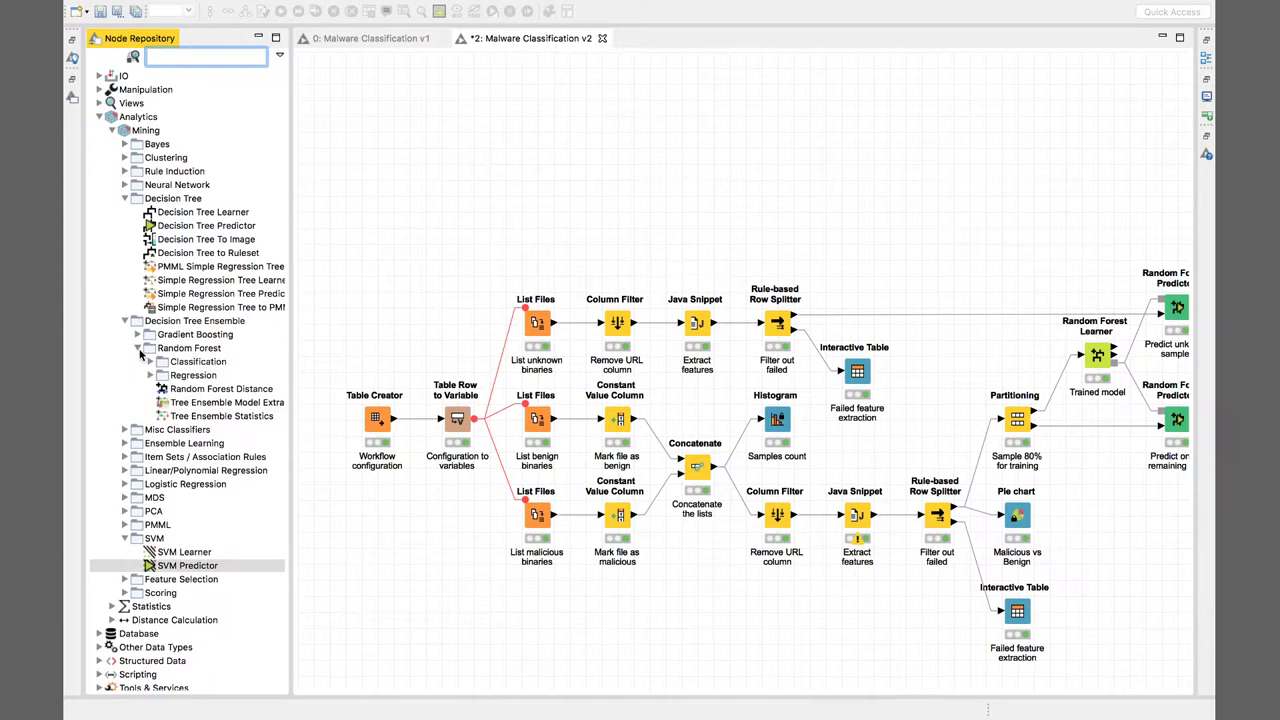
left_click(138, 335)
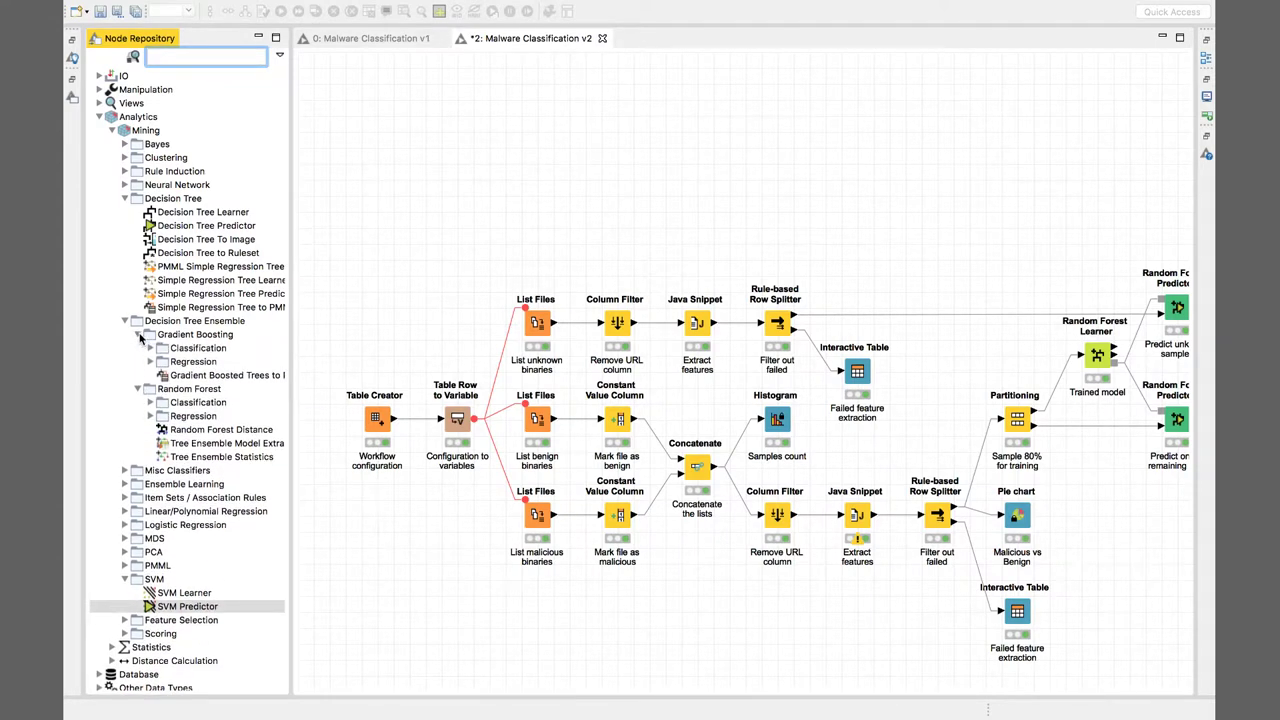
left_click(150, 348)
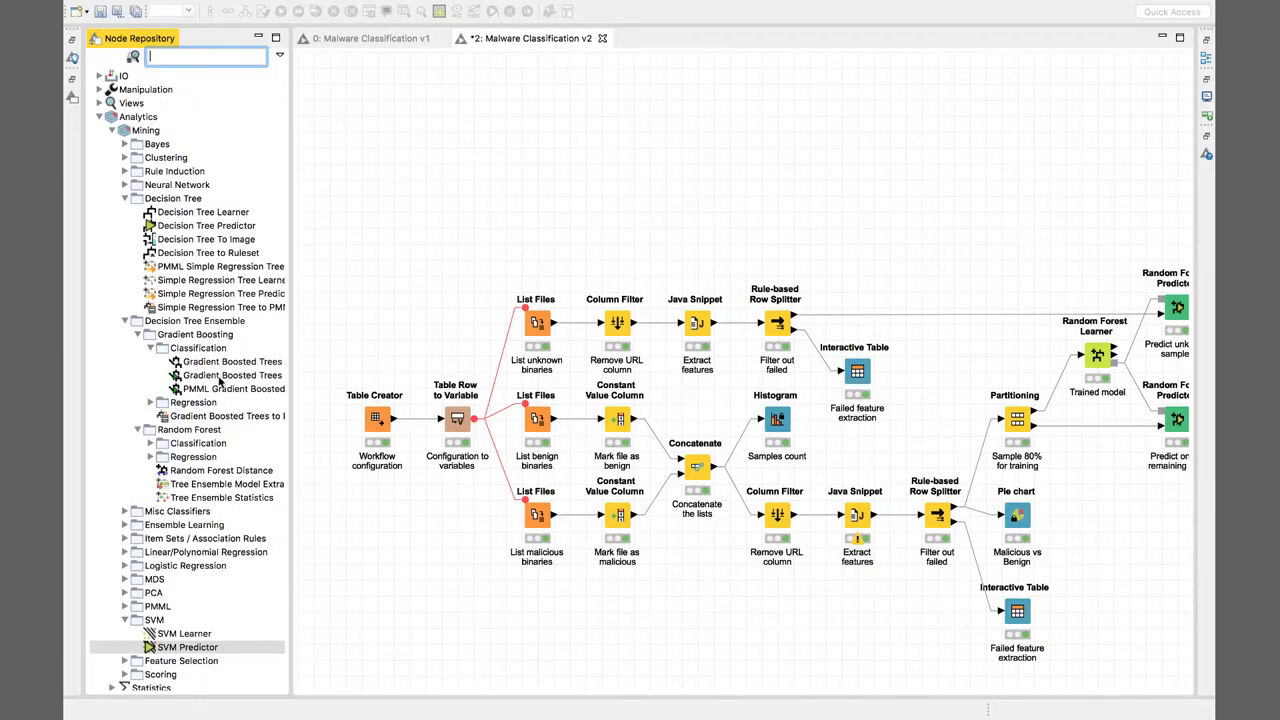
left_click_drag(290, 379, 330, 376)
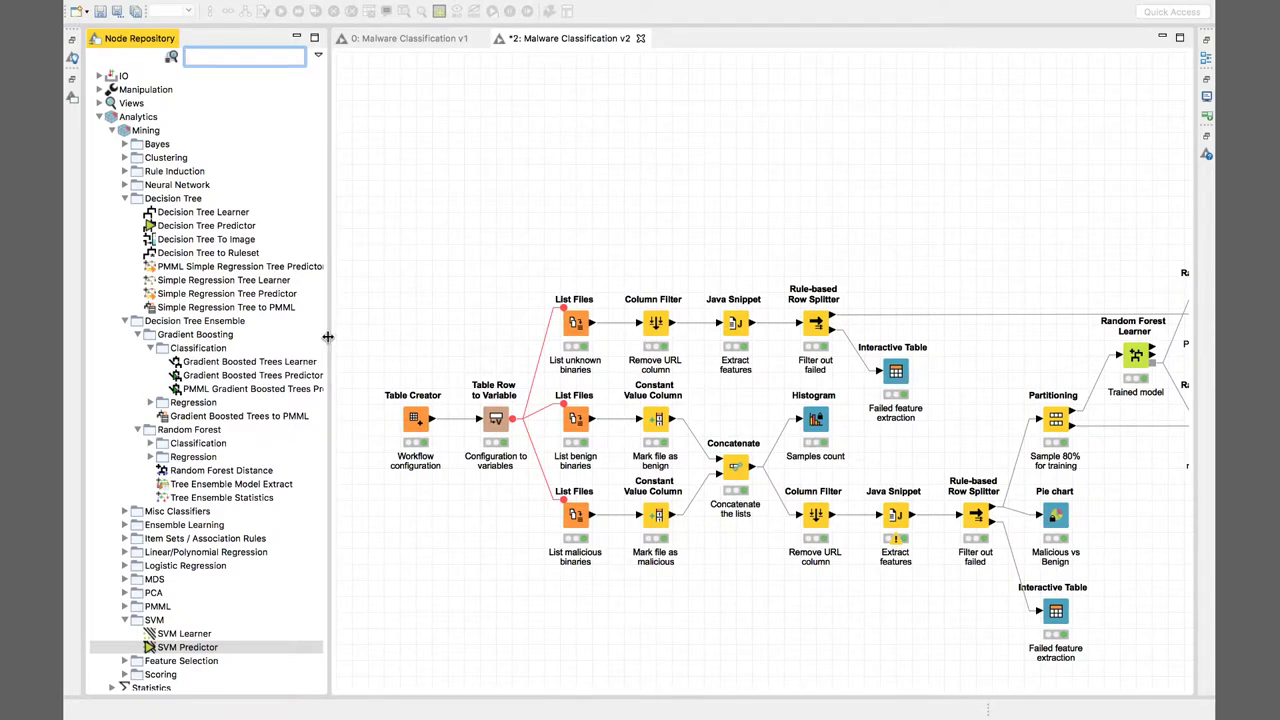
left_click_drag(327, 342, 285, 342)
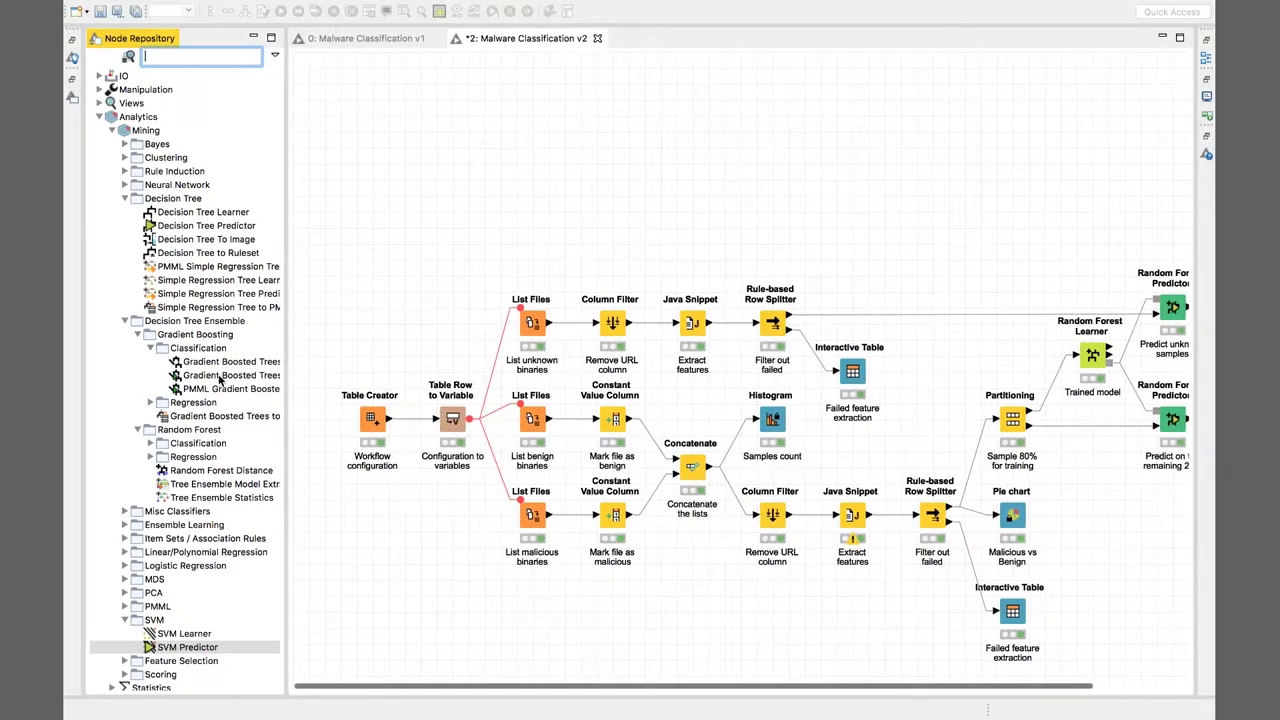
- Add a Gradient Boosted Trees Predictor and a Gradient Boosted Trees Learner, and place them side by side above the Random Forest nodes
left_click_drag(222, 376, 862, 226)
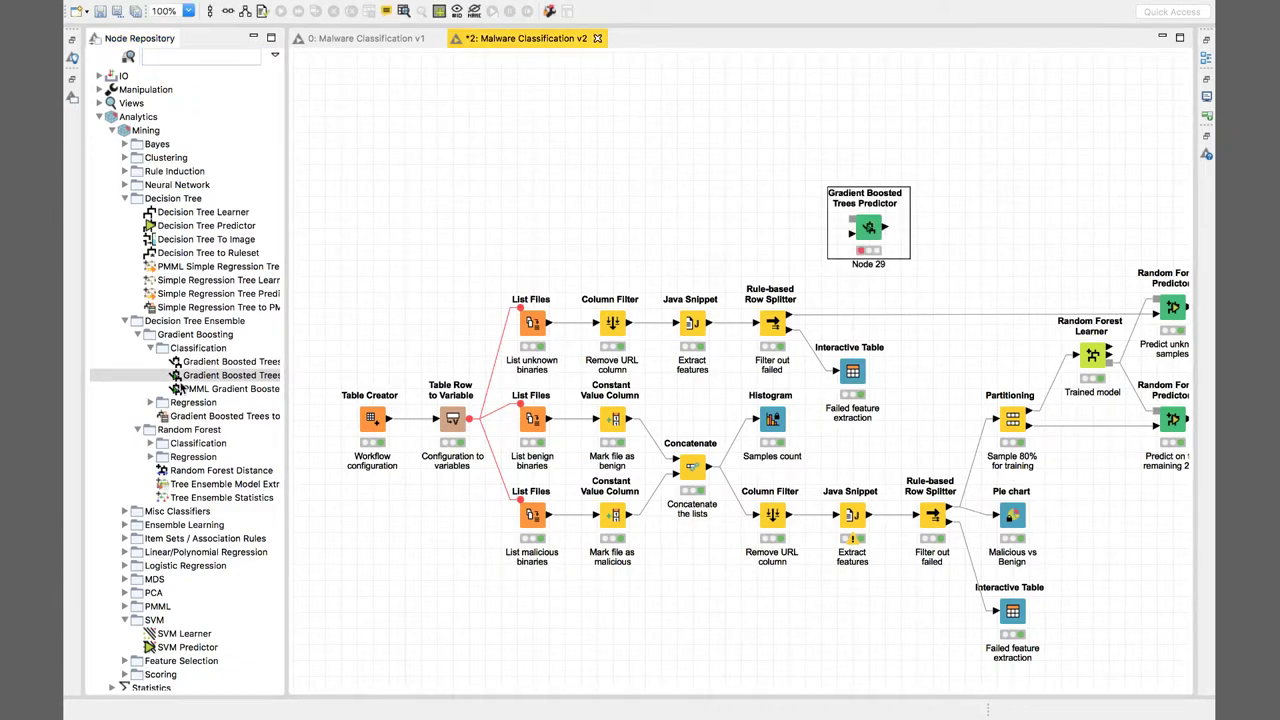
left_click_drag(220, 362, 738, 134)
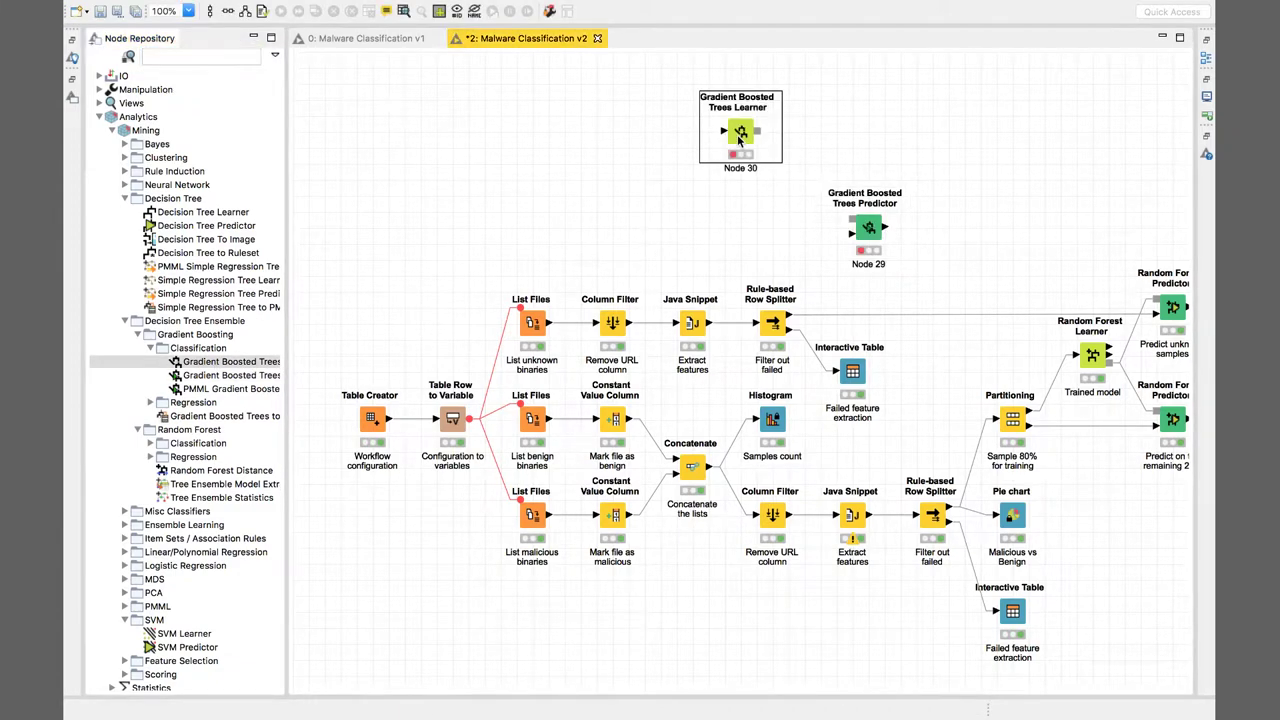
left_click(253, 37)
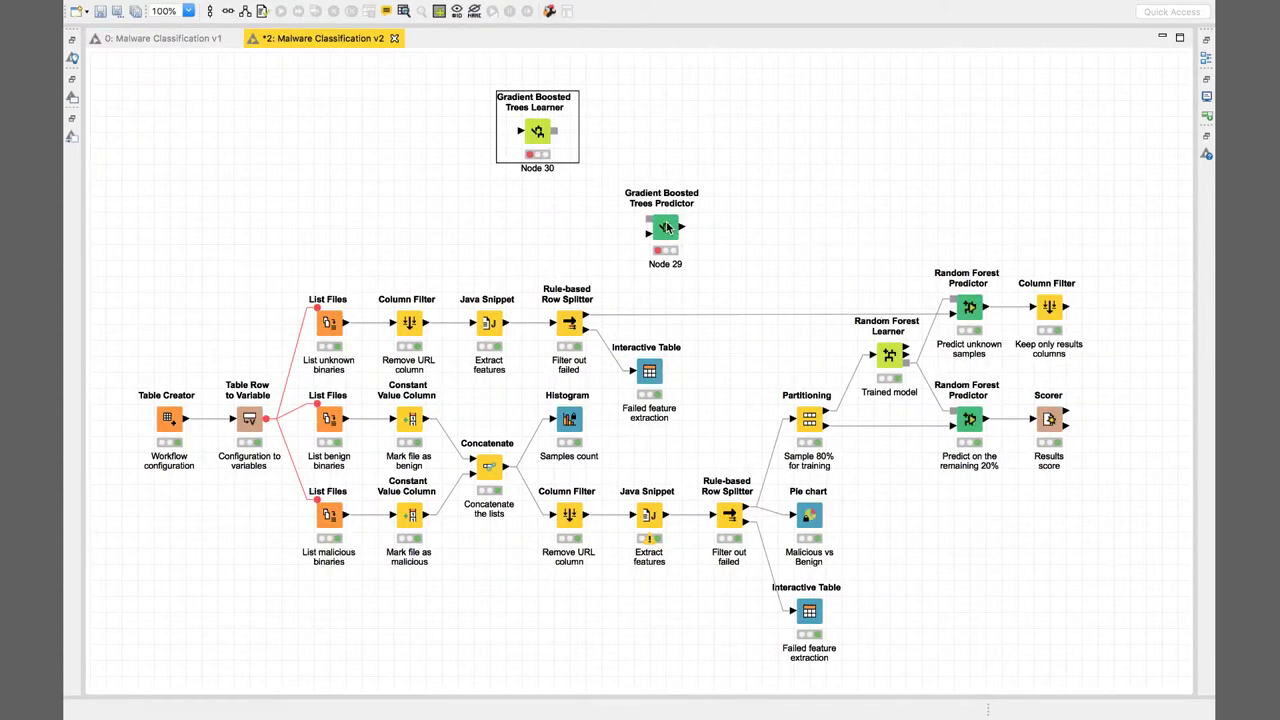
left_click_drag(685, 236, 885, 217)
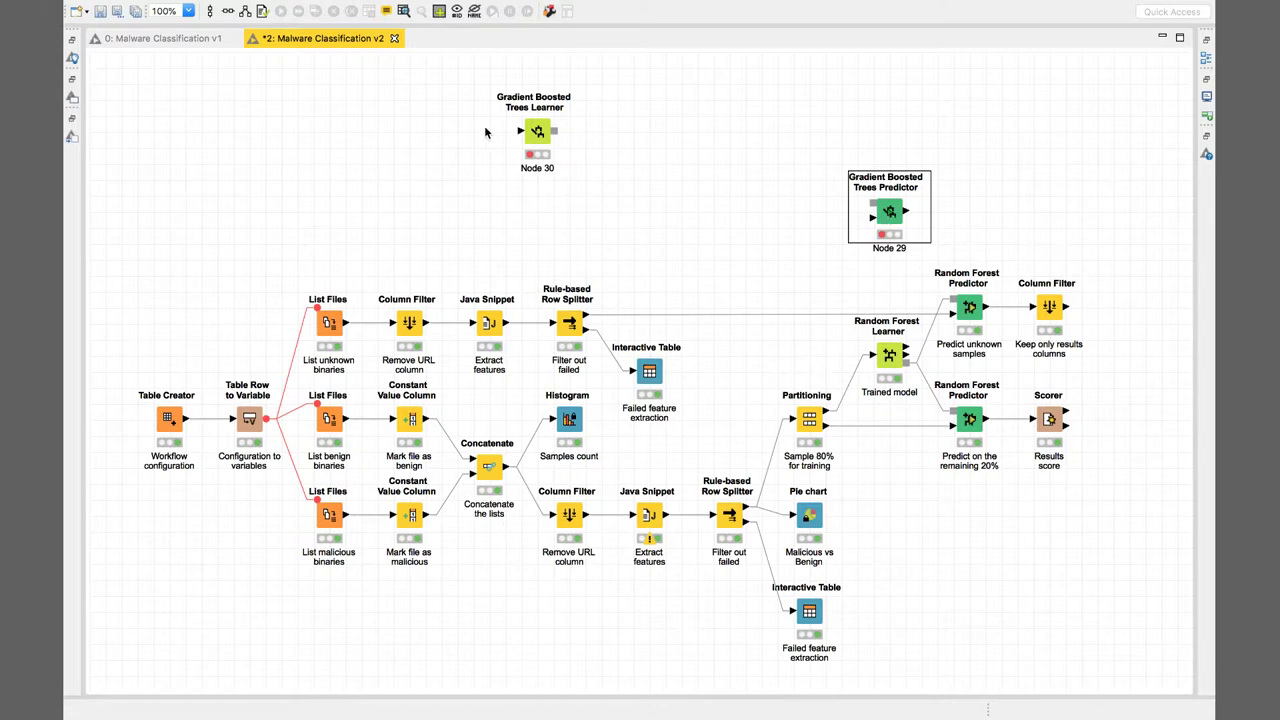
left_click_drag(531, 143, 771, 239)
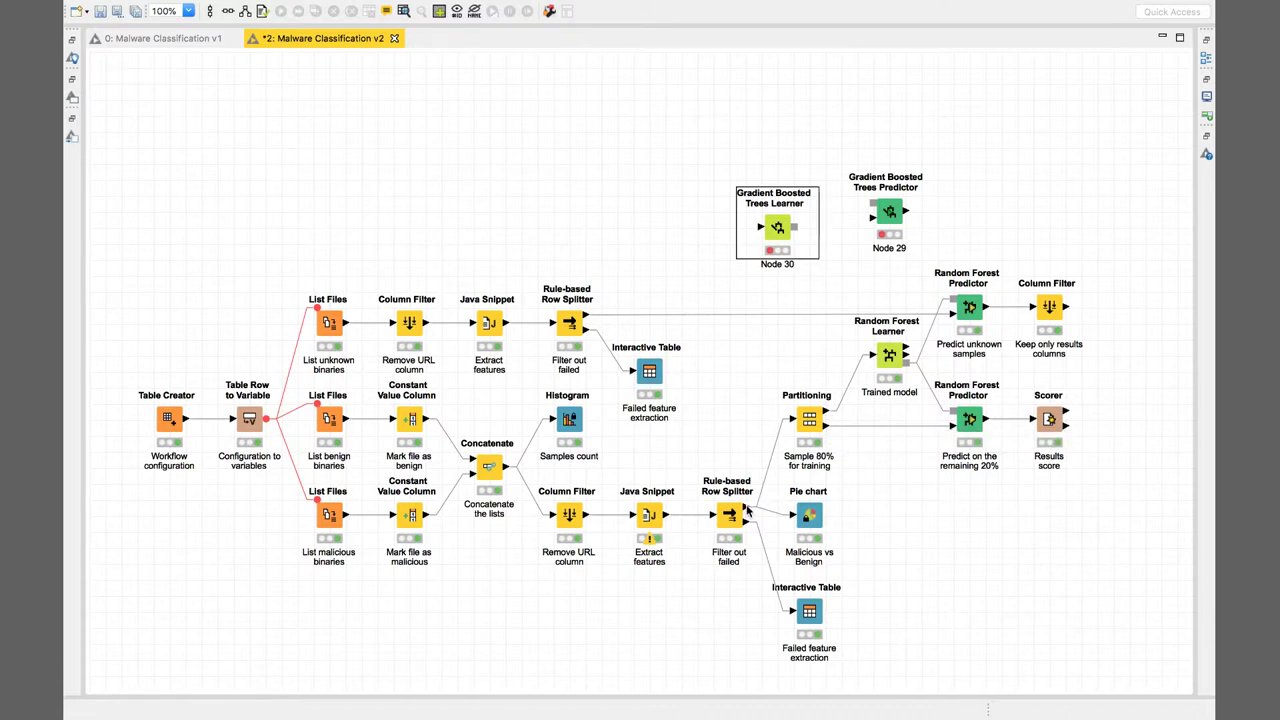
- Connect the labelled samples' Rule-based Row Splitter to the Gradient Boosted Trees Learner, and the Learner and unknown samples' splitter to the Predictor
left_click_drag(744, 509, 770, 232)
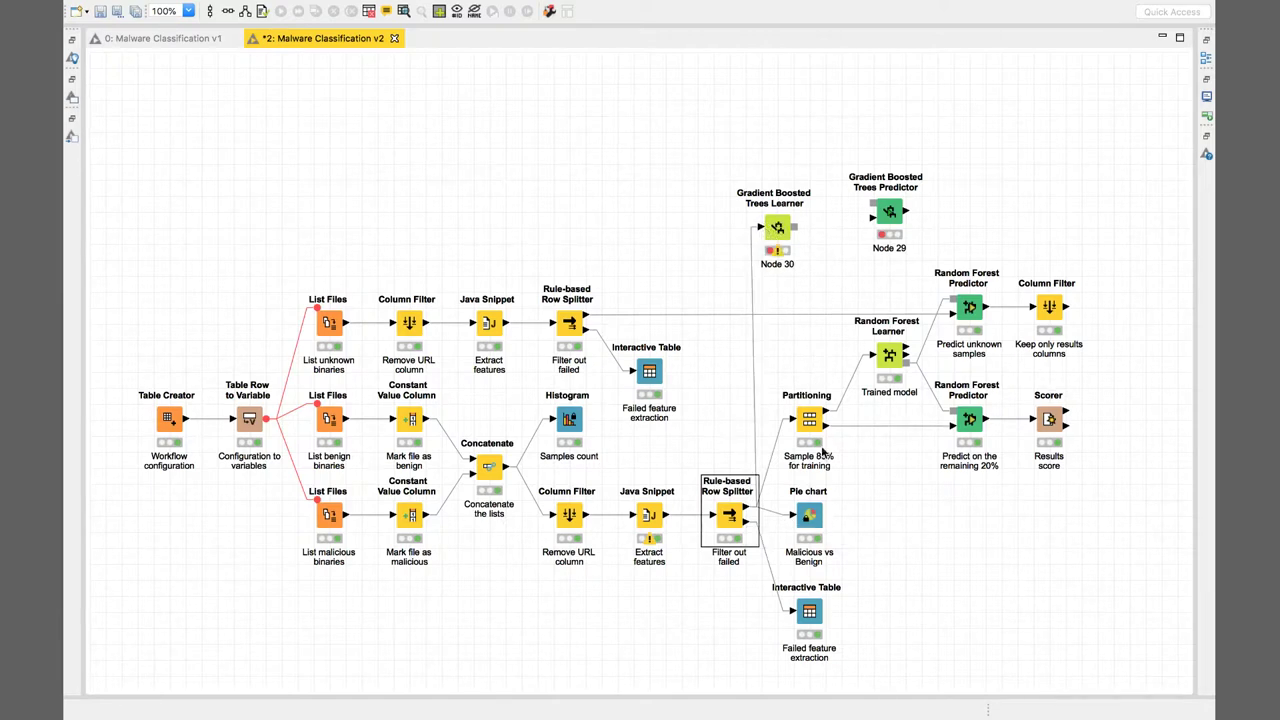
left_click(786, 228)
left_click_drag(798, 226, 889, 238)
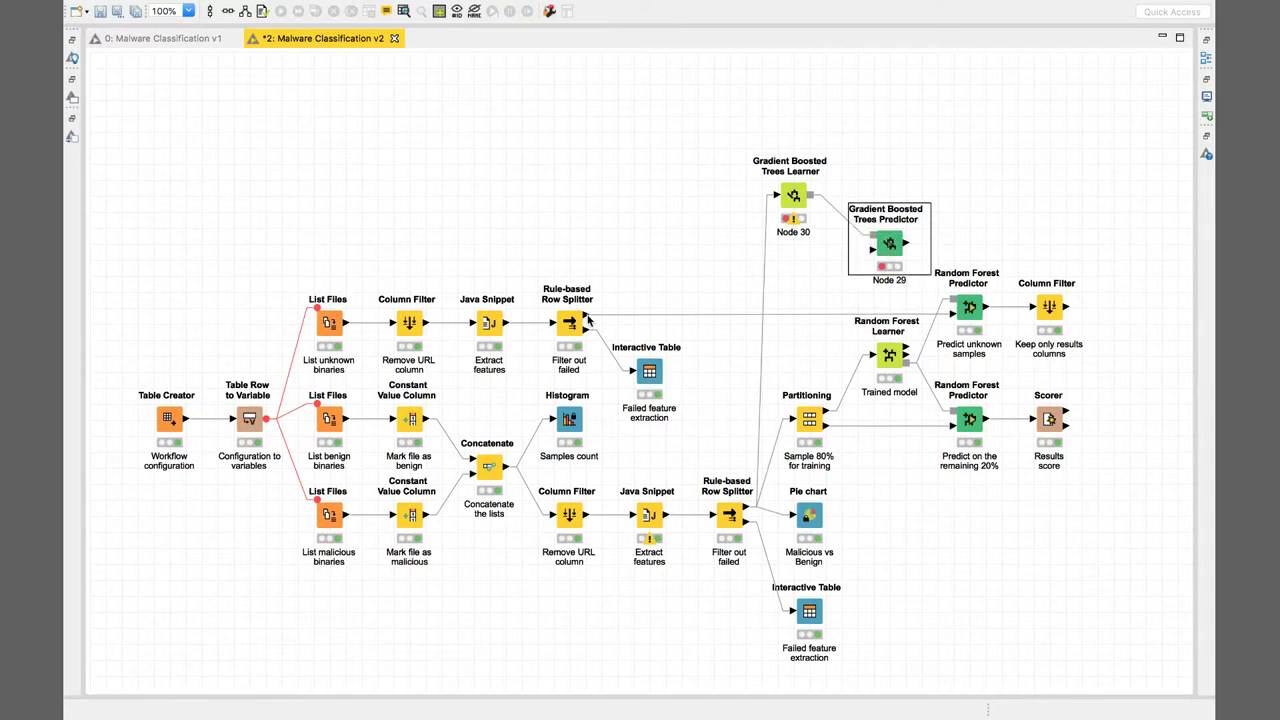
left_click_drag(590, 318, 879, 248)
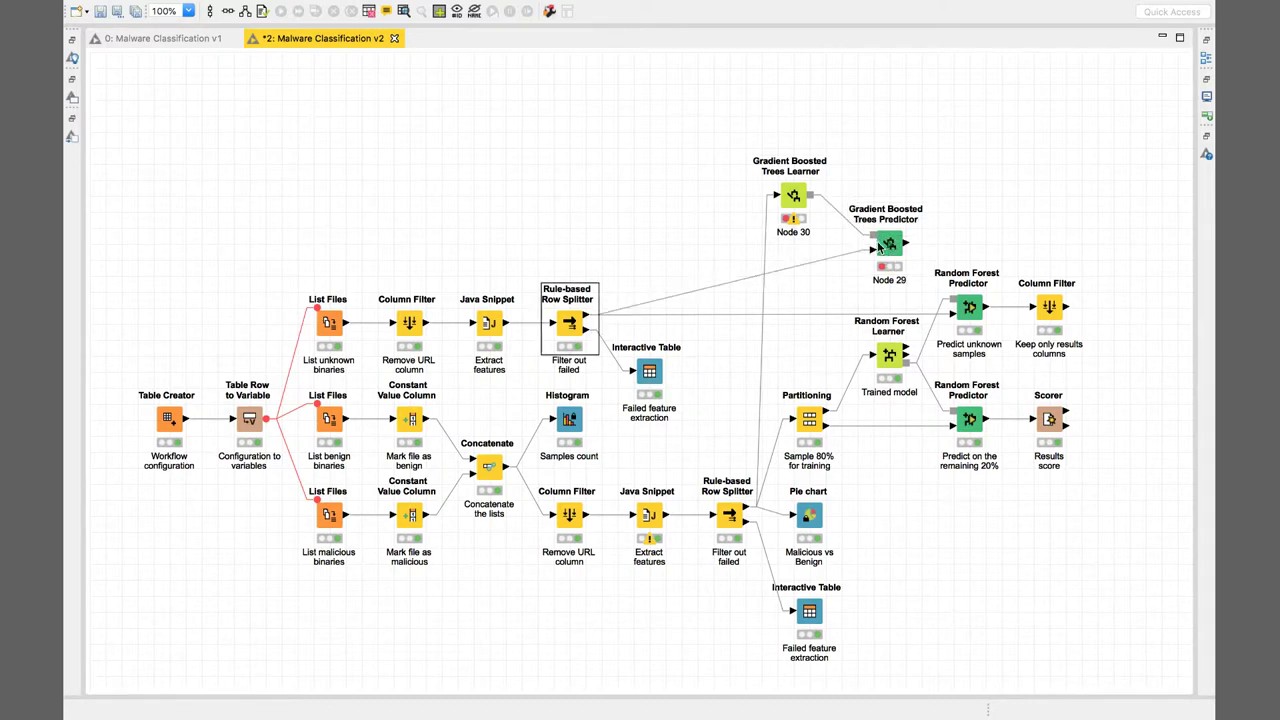
left_click(880, 248)
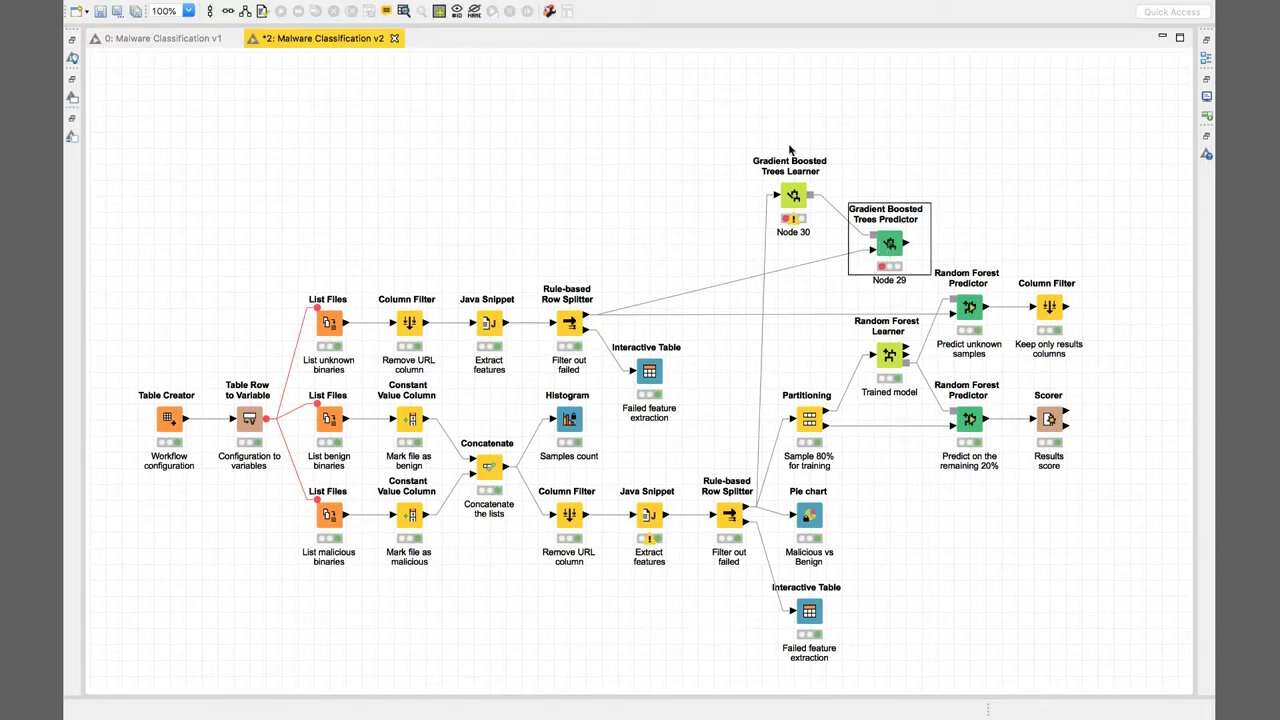
- Configure the Gradient Boosted Trees Learner with Veridict as target column, excluding the Location and Success columns from the attributes
right_click(793, 200)
left_click(816, 210)
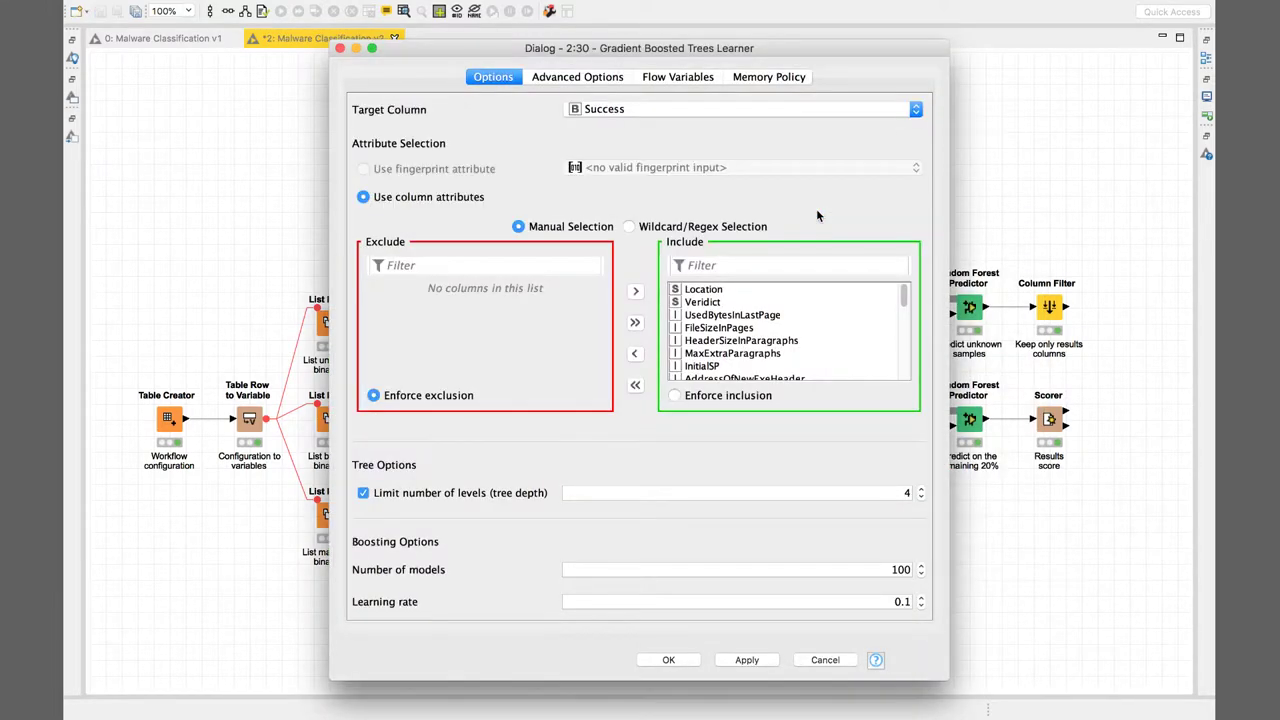
double_click(706, 290)
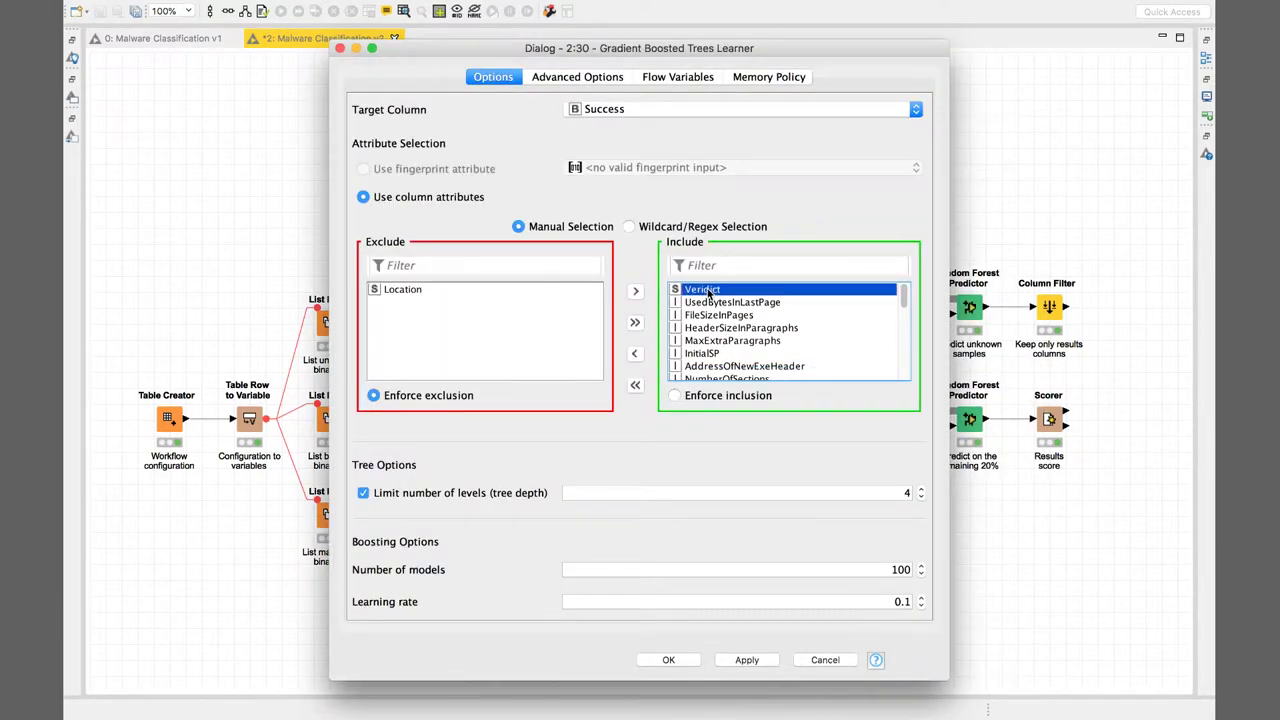
double_click(706, 290)
left_click(768, 106)
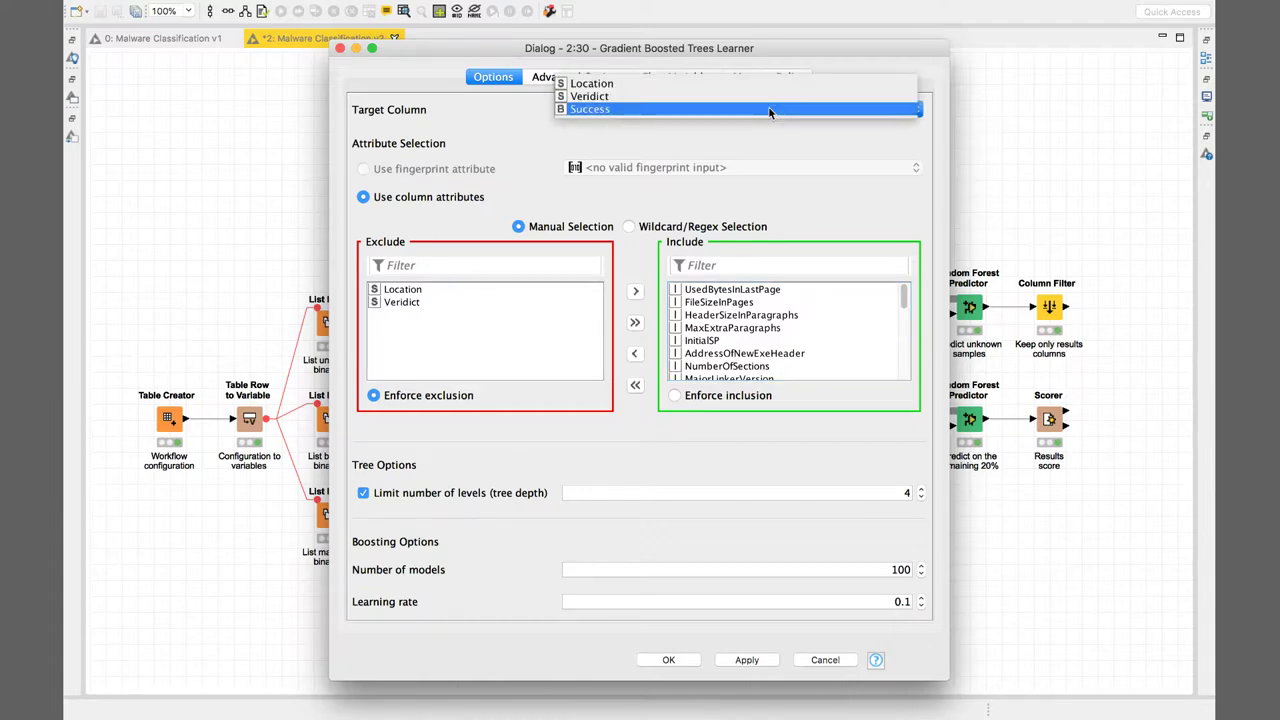
left_click(724, 95)
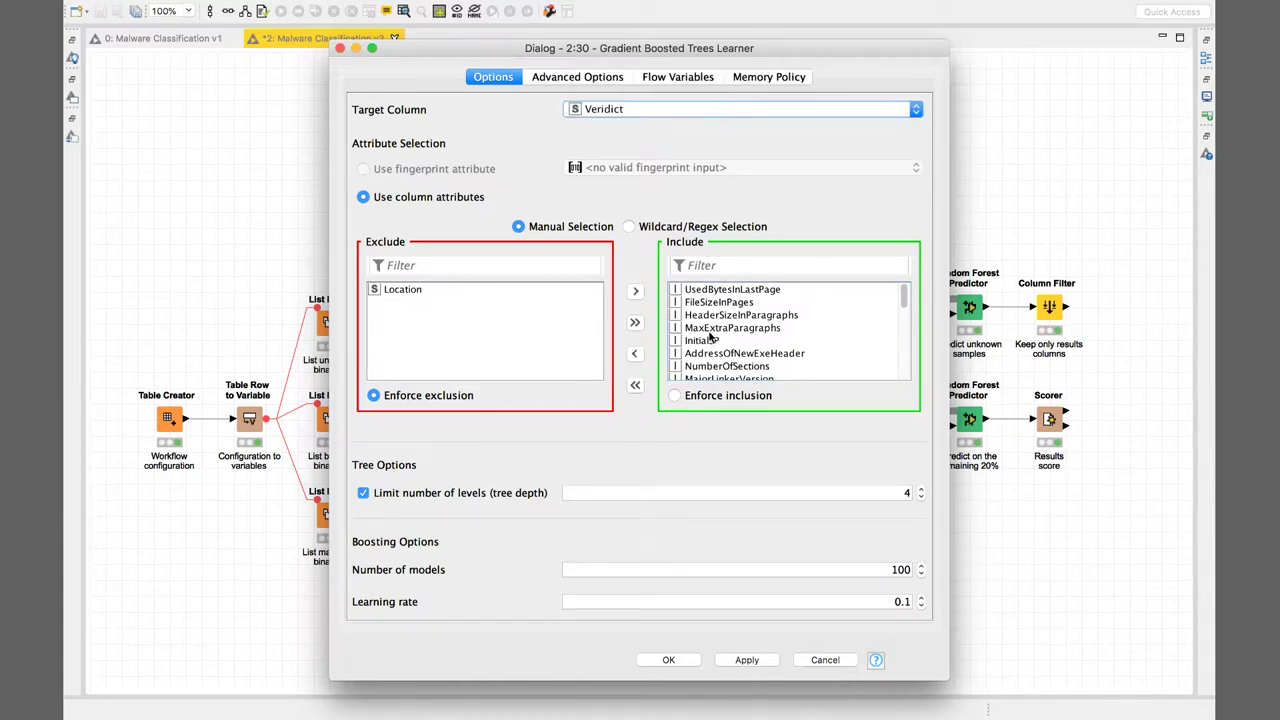
scroll(705, 360, "down", 5)
double_click(702, 373)
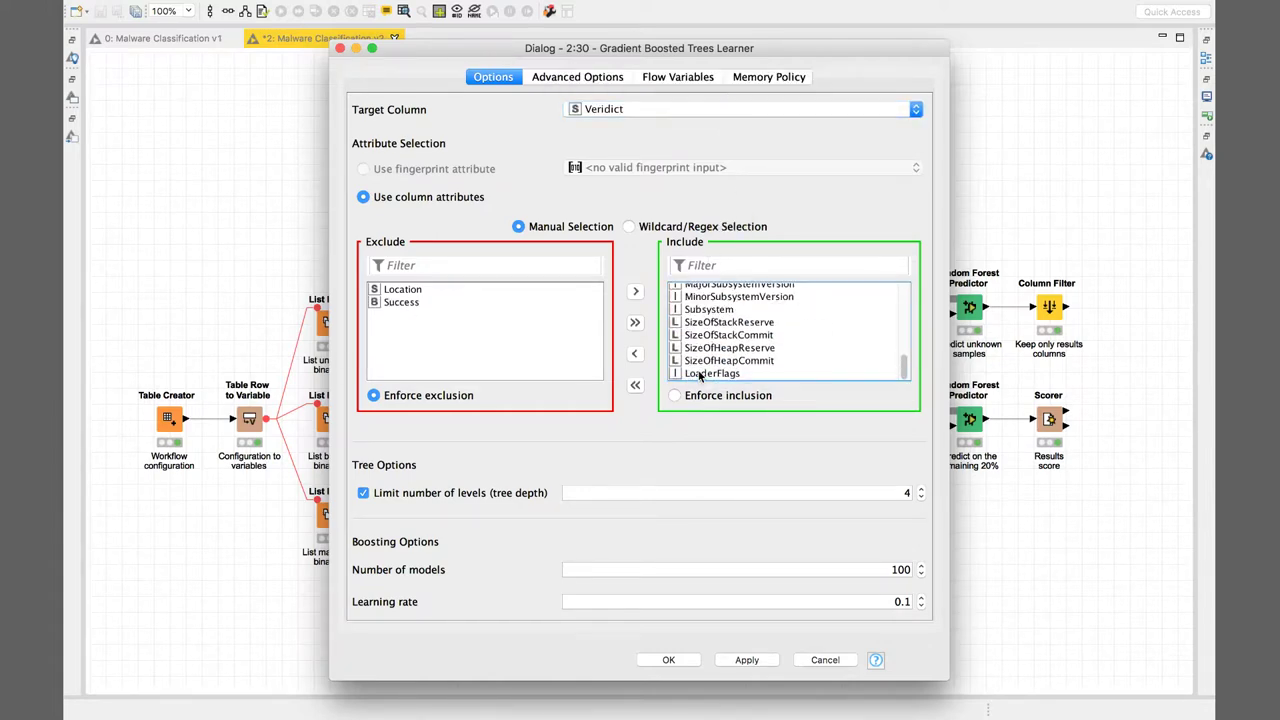
scroll(741, 343, "up", 10)
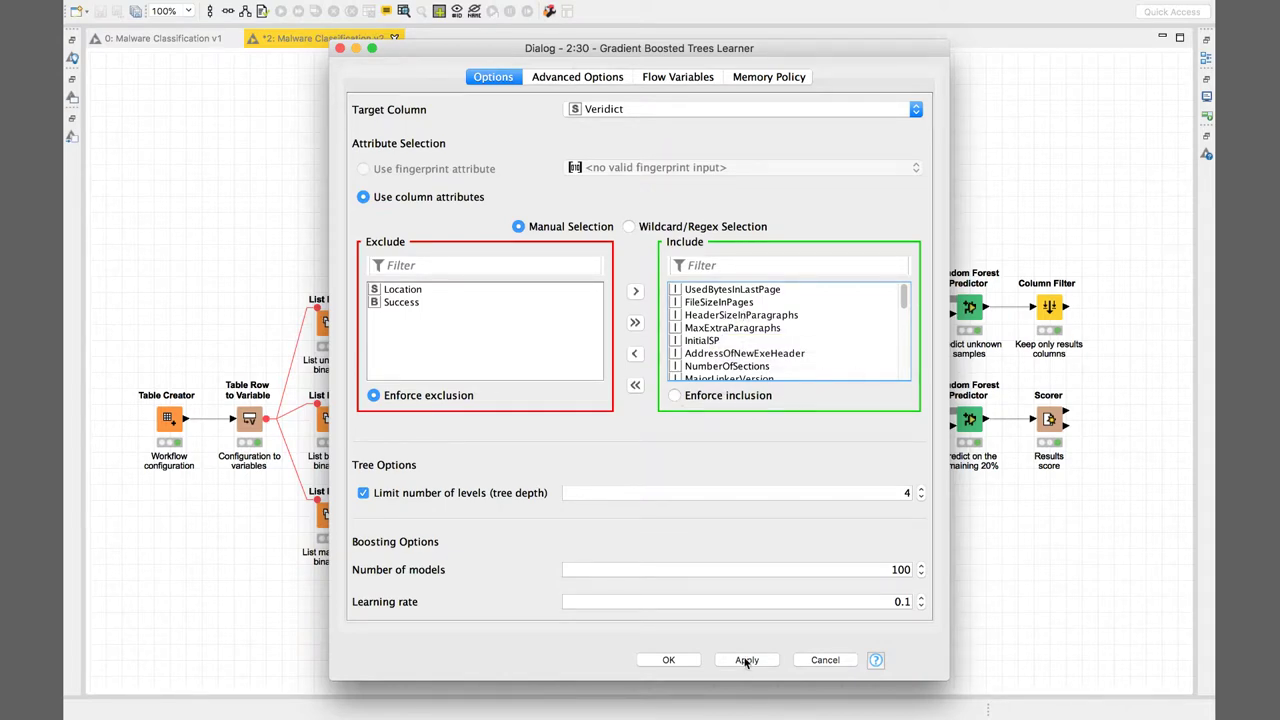
left_click(747, 660)
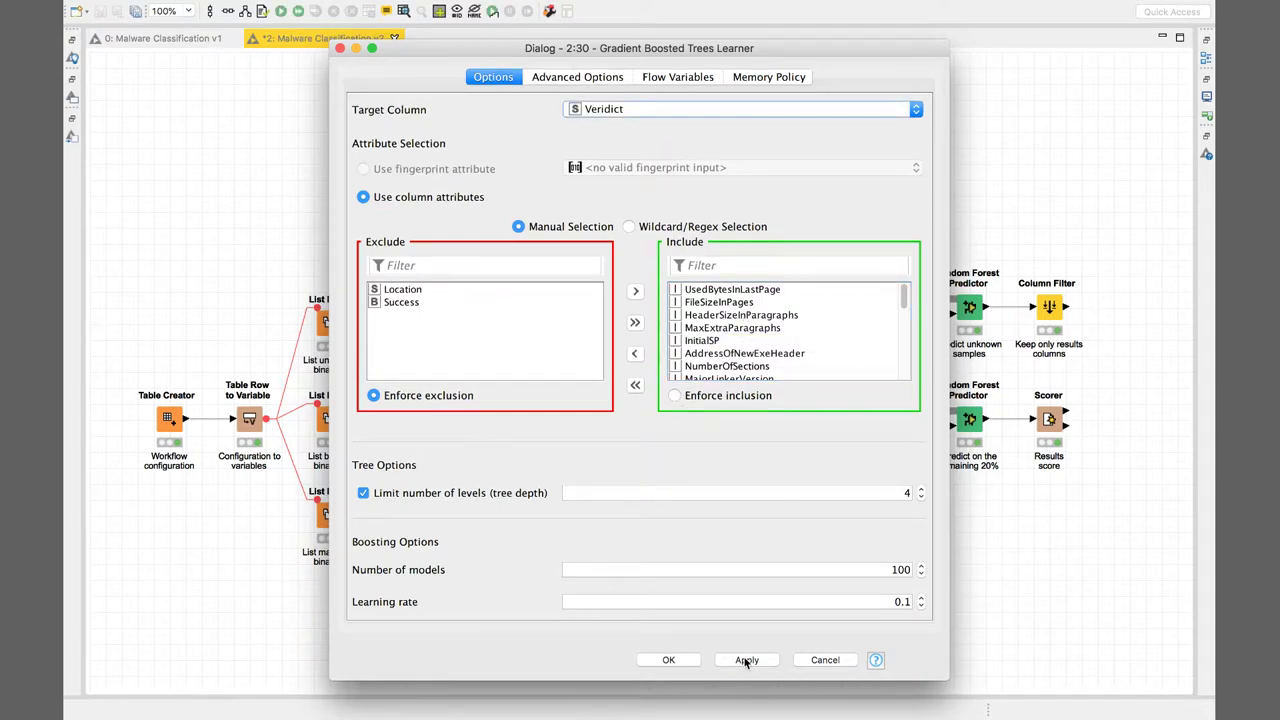
left_click(669, 660)
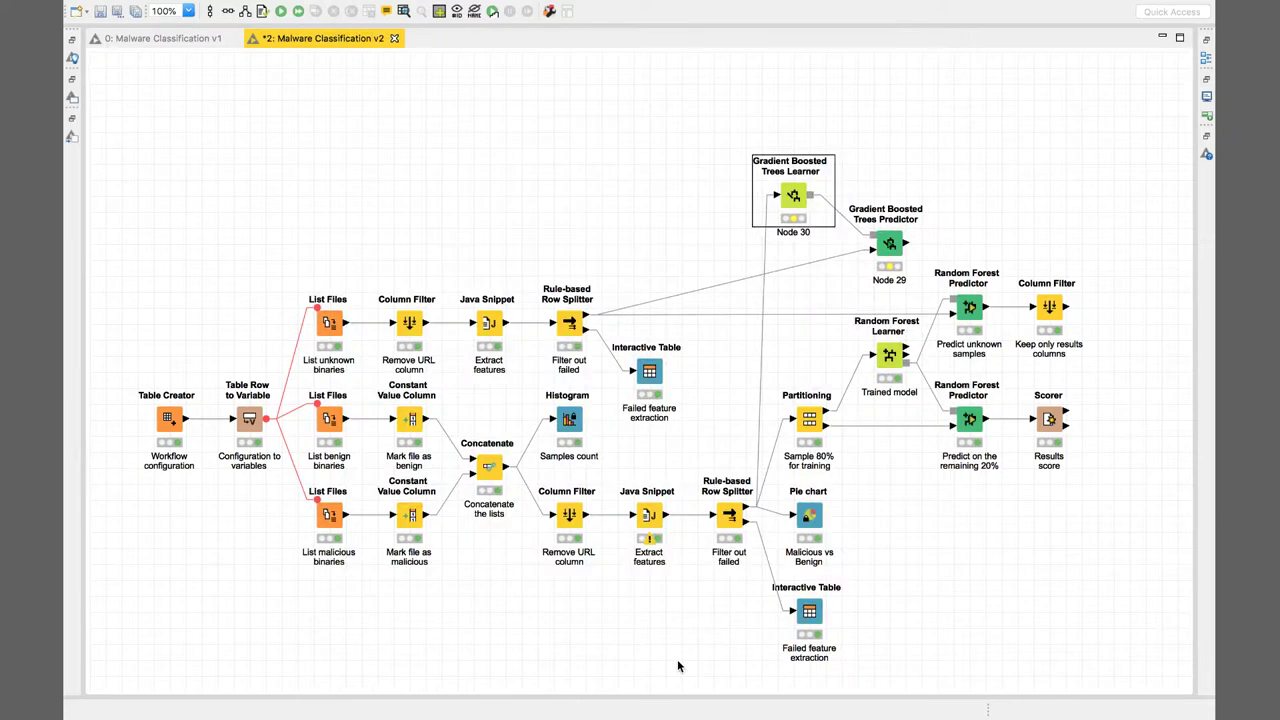
- Execute the Gradient Boosted Trees Predictor and examine the prediction and confidence columns at the end of its output table
left_click(882, 245)
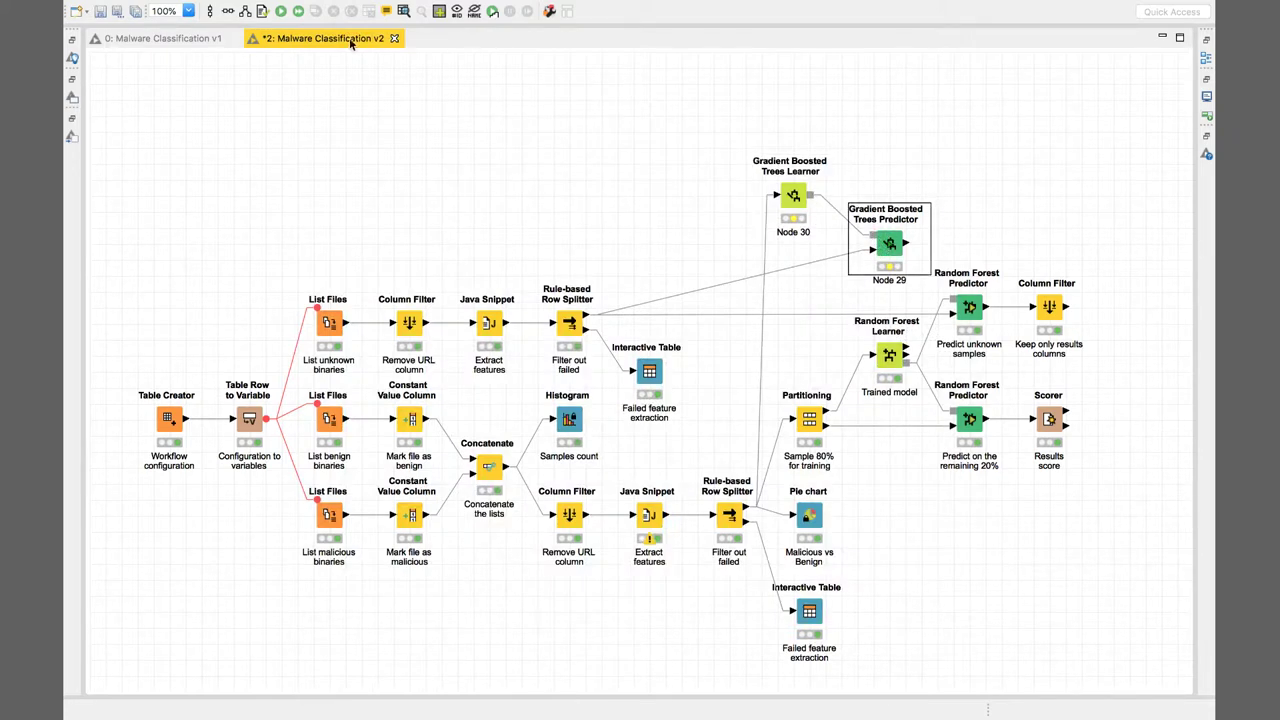
left_click(298, 11)
right_click(892, 247)
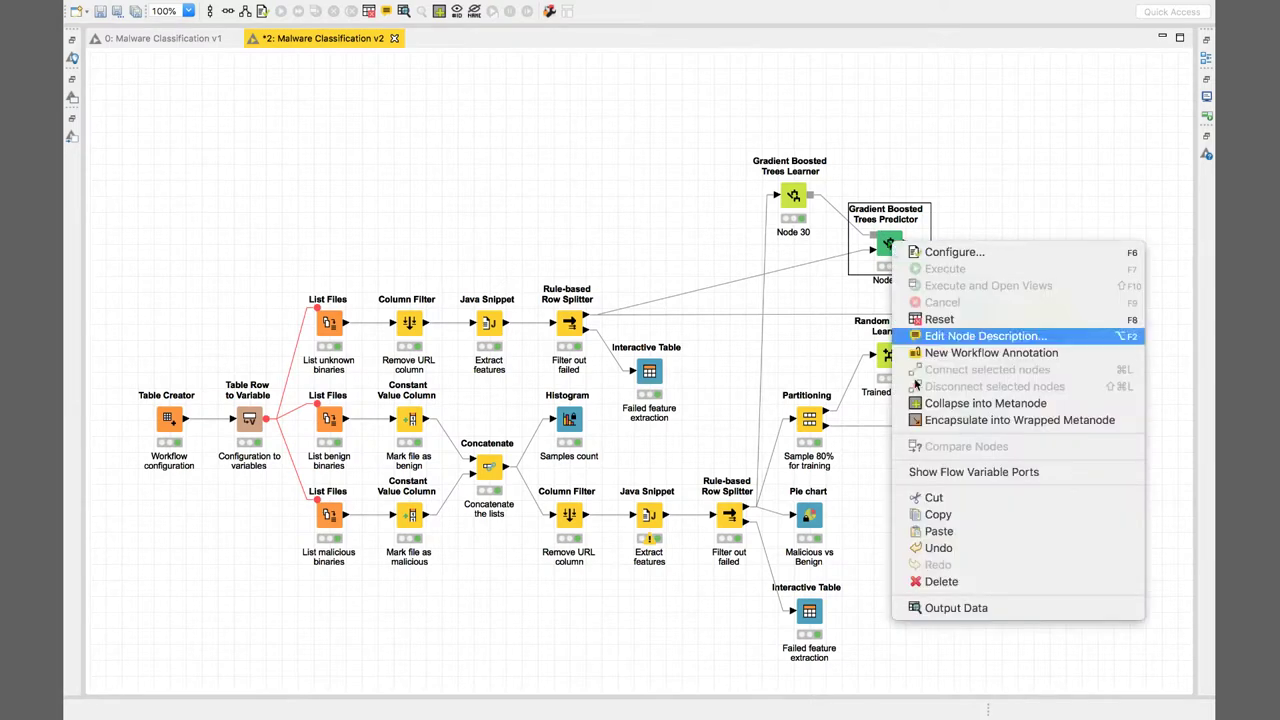
left_click(940, 608)
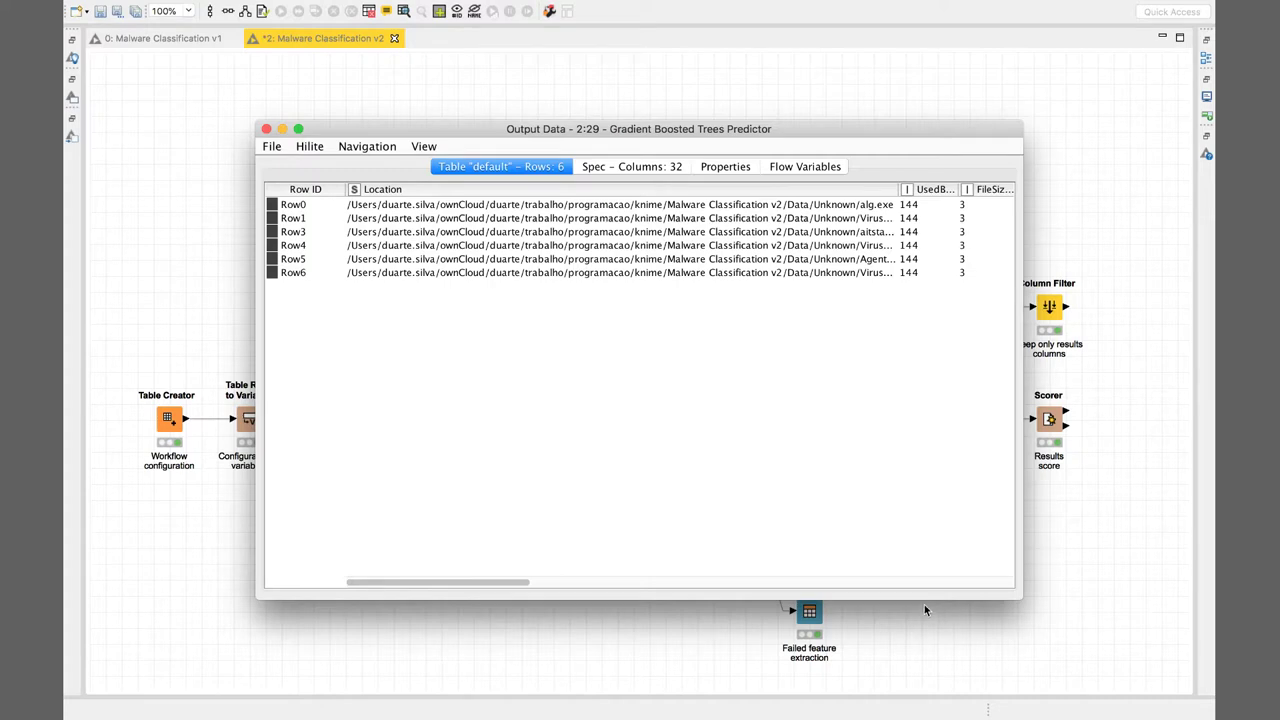
left_click_drag(501, 584, 1013, 580)
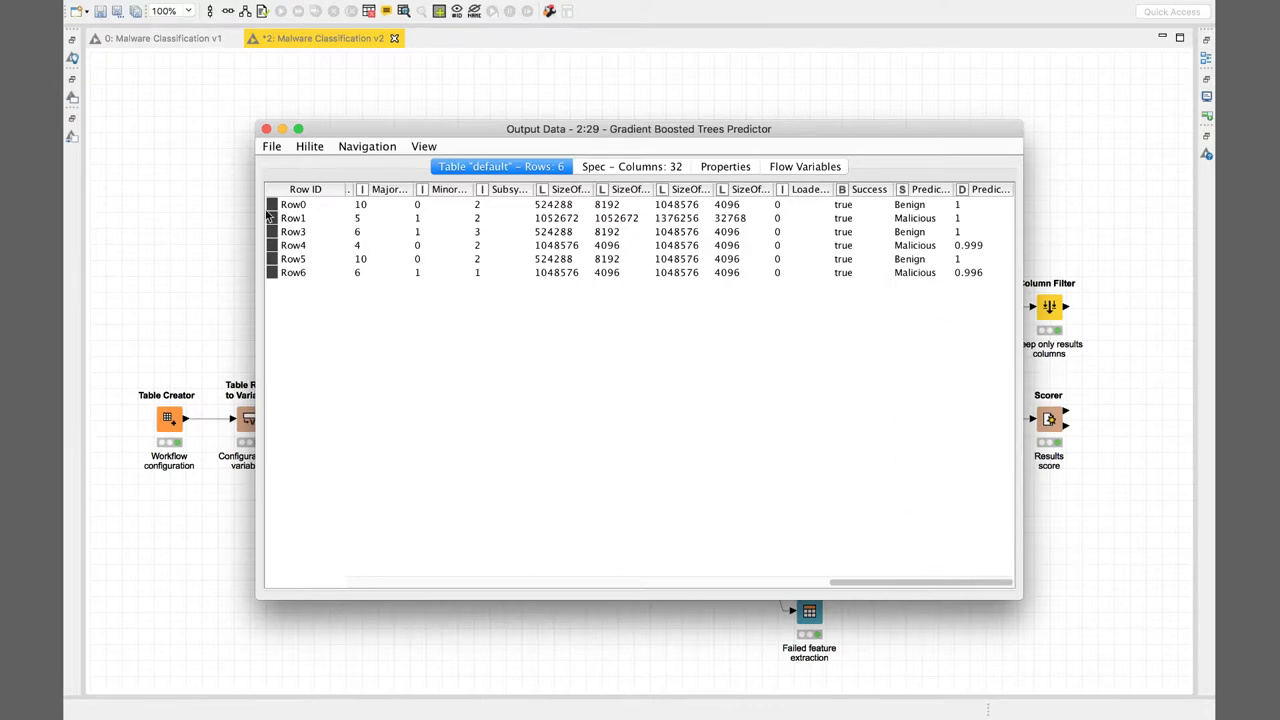
left_click(266, 129)
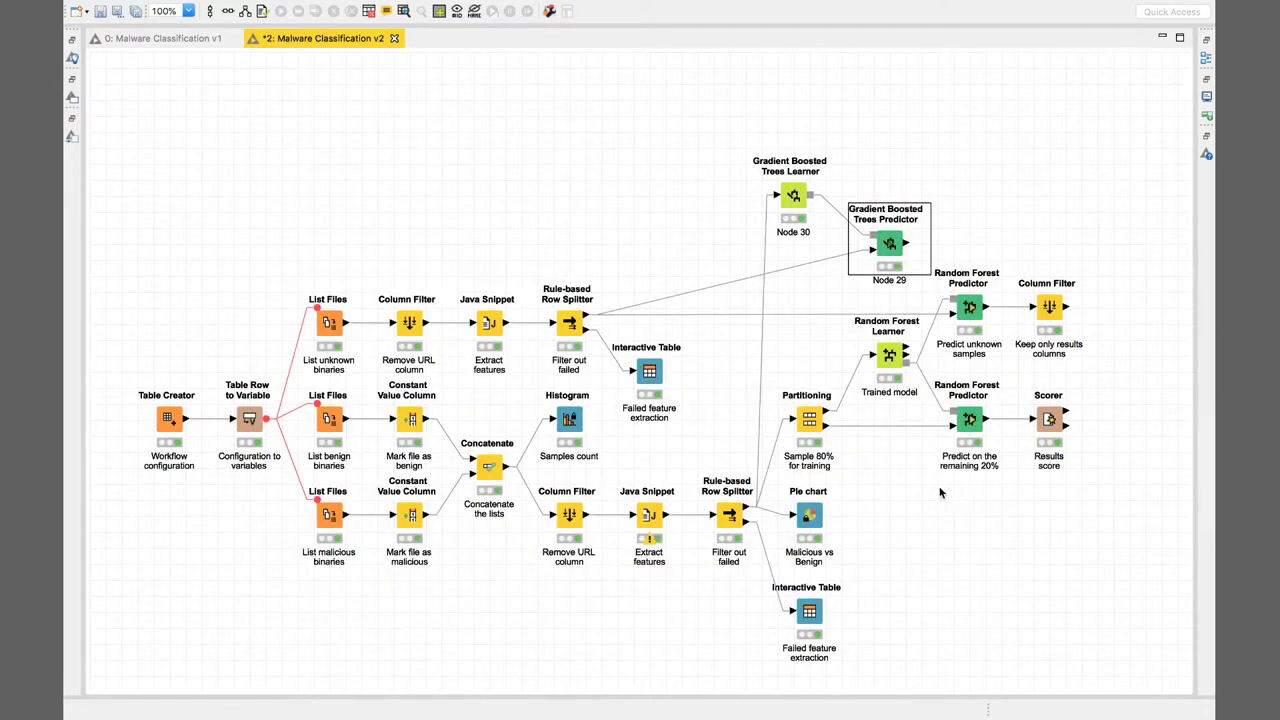
- Duplicate the Column Filter that keeps only results columns, place it beside the Gradient Boosted Trees Predictor and connect the Predictor's output to it
left_click(1046, 318)
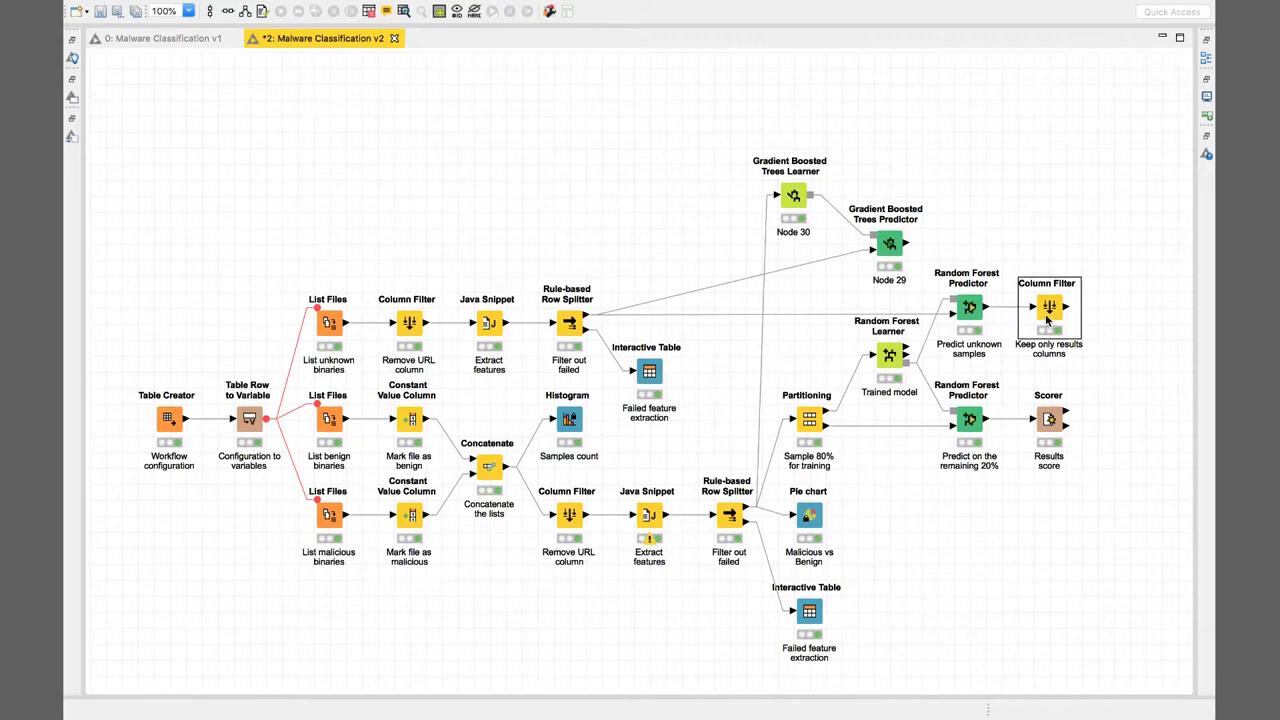
key("ctrl+c")
key("ctrl+v")
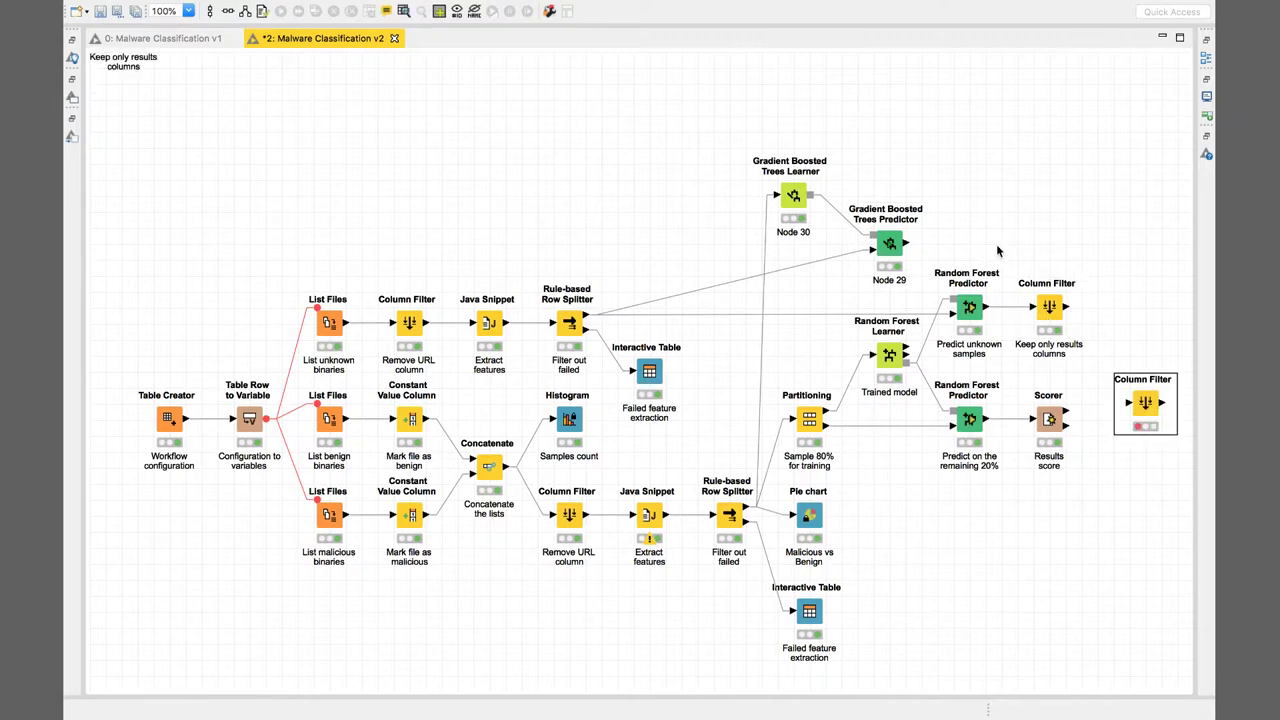
left_click_drag(1147, 410, 1019, 218)
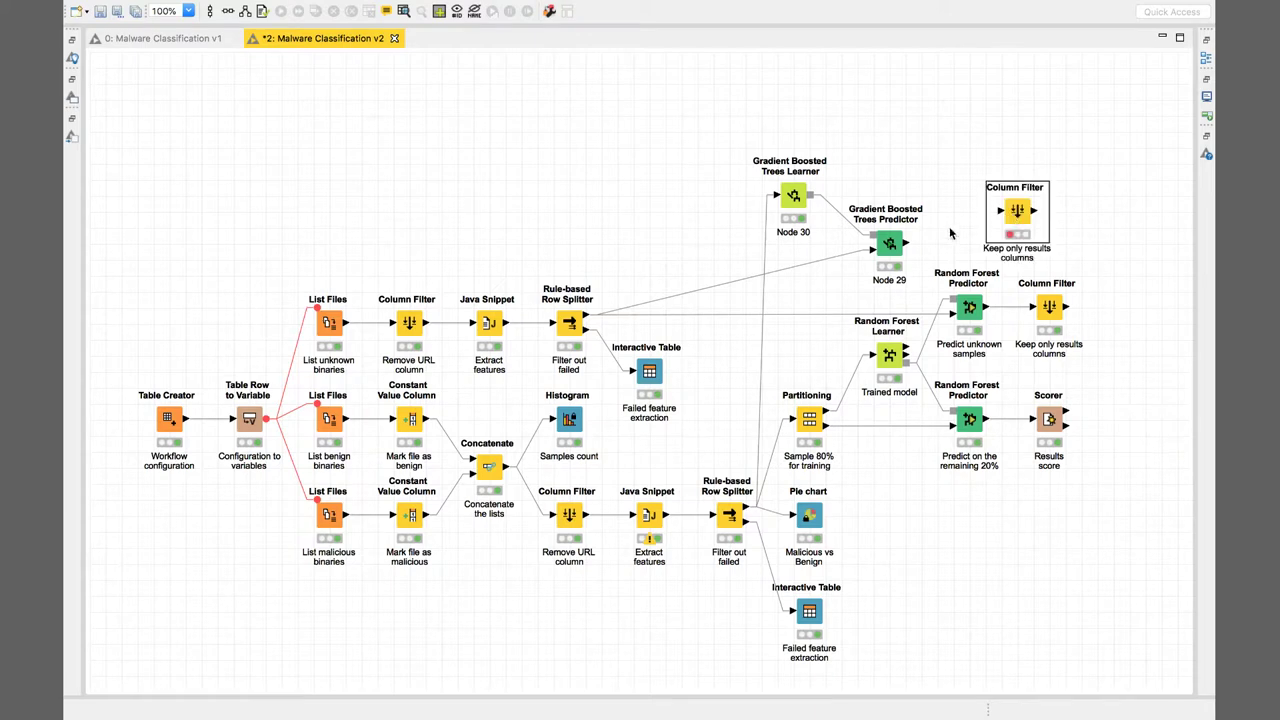
left_click_drag(906, 243, 1020, 225)
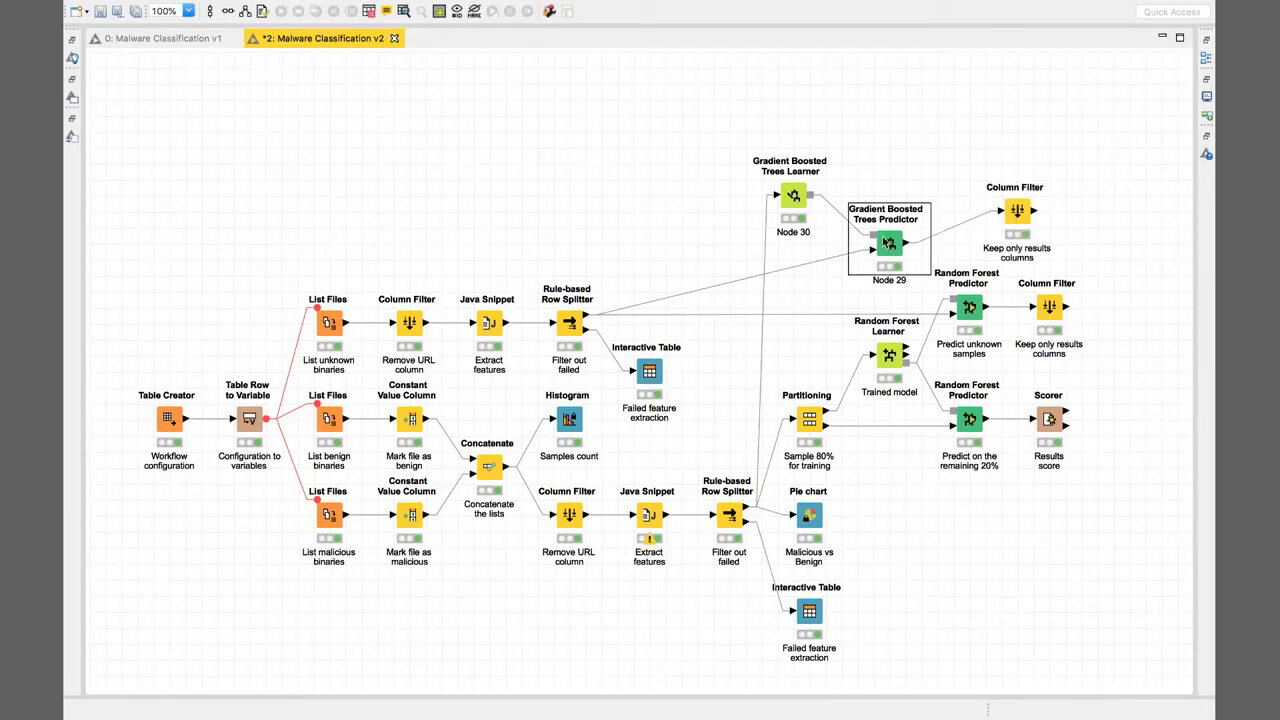
- Examine the filtered table of the copied Column Filter, widening the window and the Location column to read the file names and predictions
right_click(1025, 234)
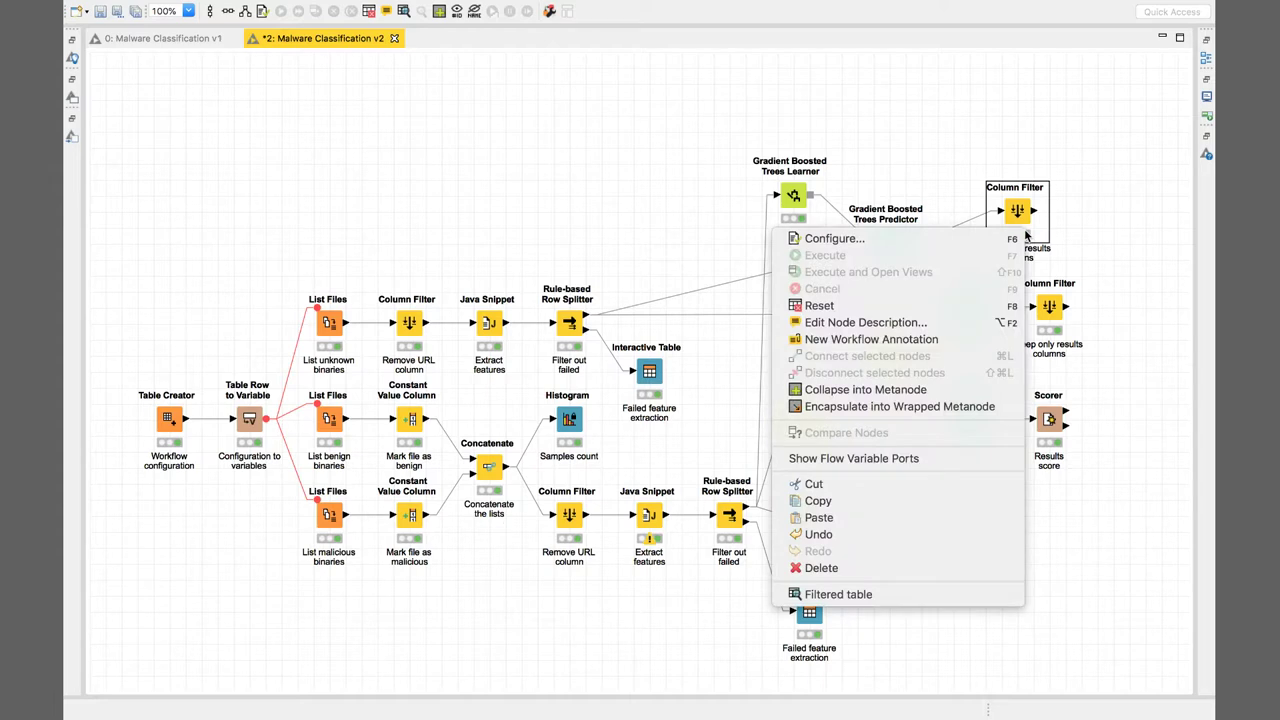
left_click(838, 594)
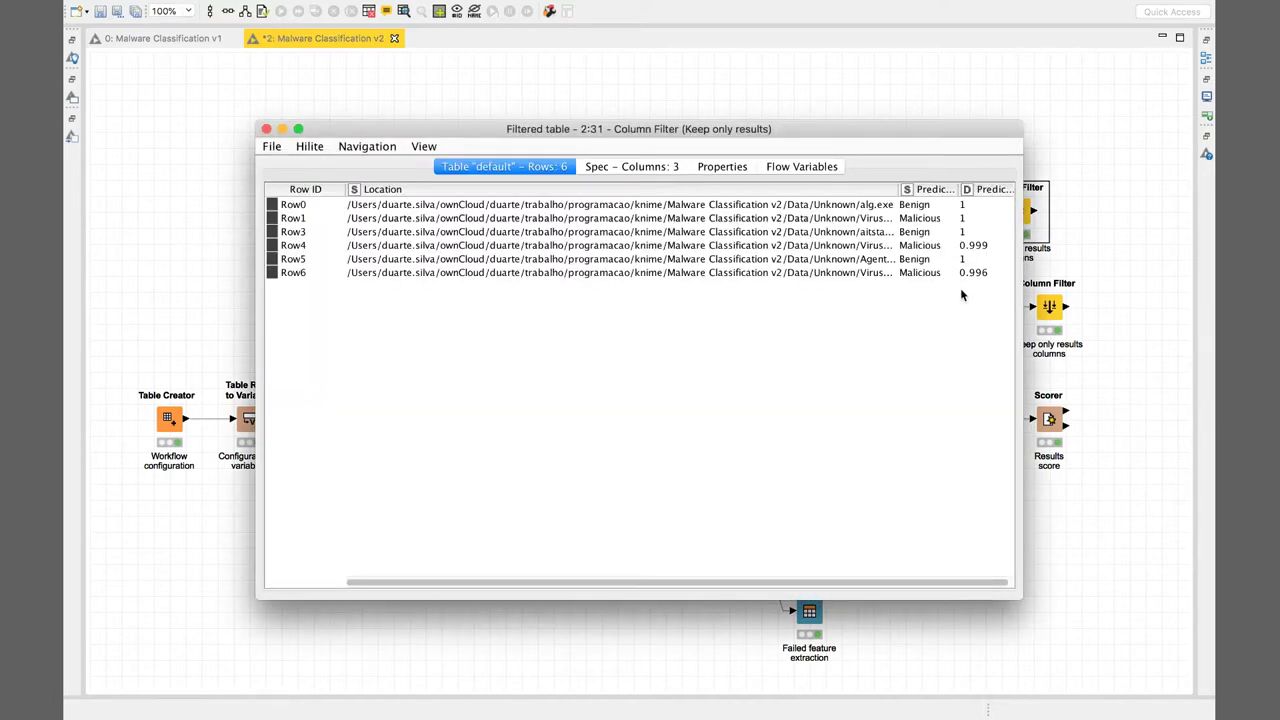
left_click_drag(1027, 307, 1102, 306)
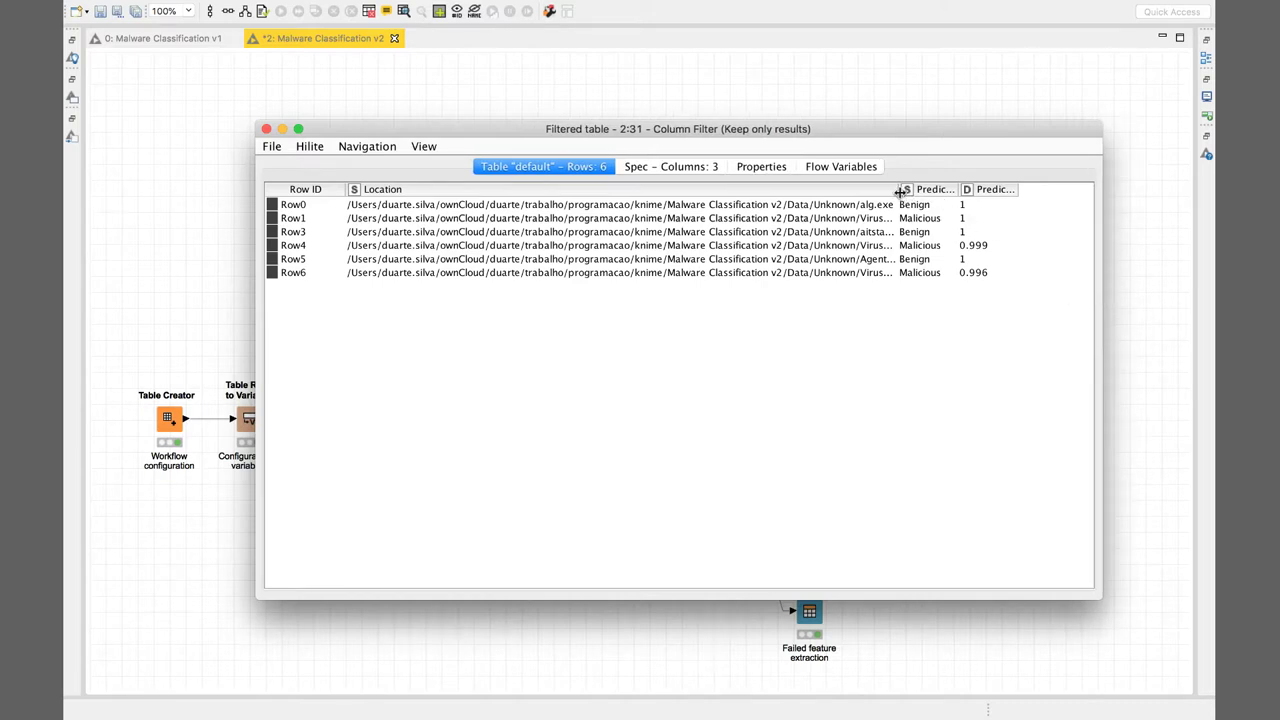
left_click_drag(899, 189, 944, 189)
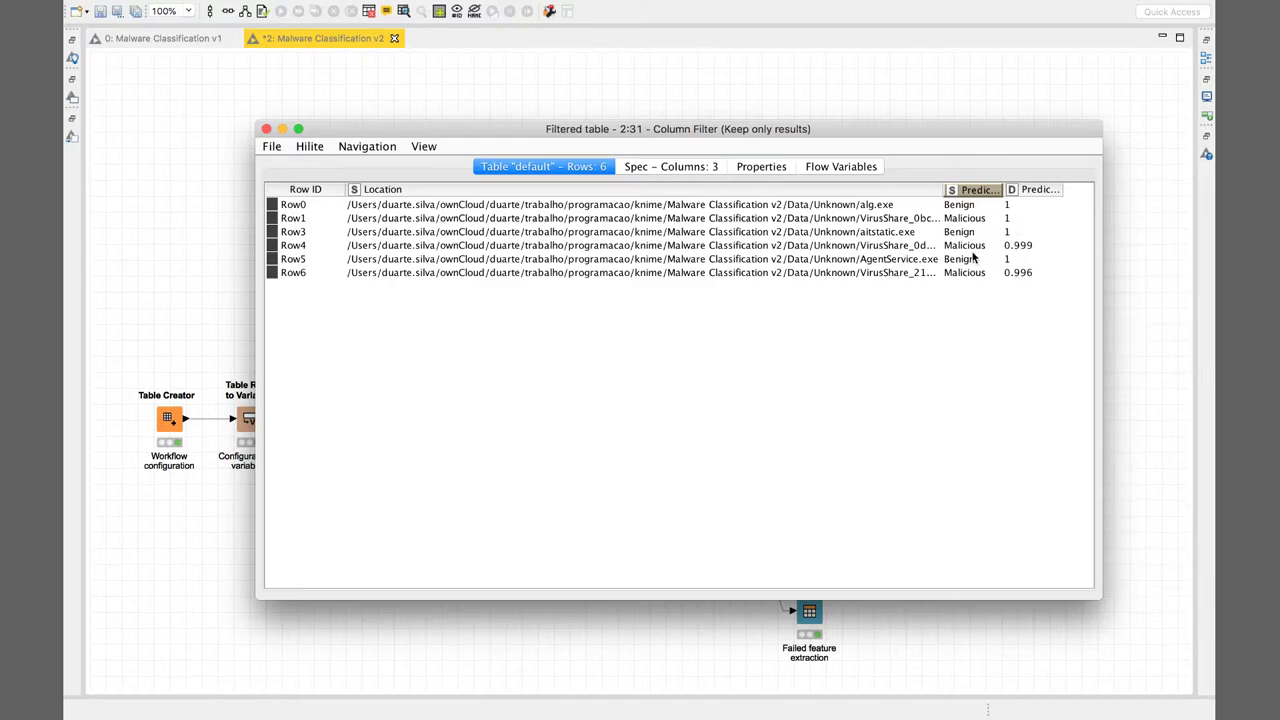
left_click(266, 130)
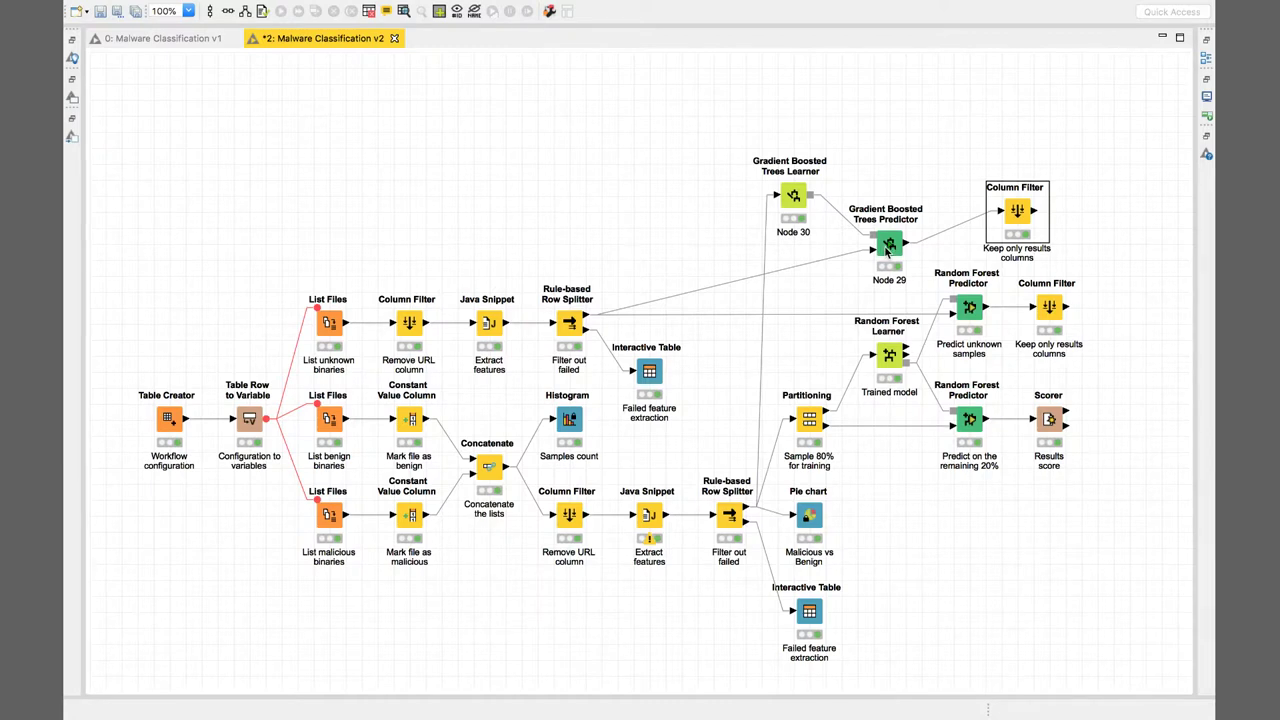
- Rearrange the Gradient Boosted Trees nodes so the Predictor sits above the Learner
left_click_drag(891, 253, 875, 157)
left_click_drag(806, 207, 805, 266)
left_click_drag(877, 150, 892, 196)
left_click(572, 322)
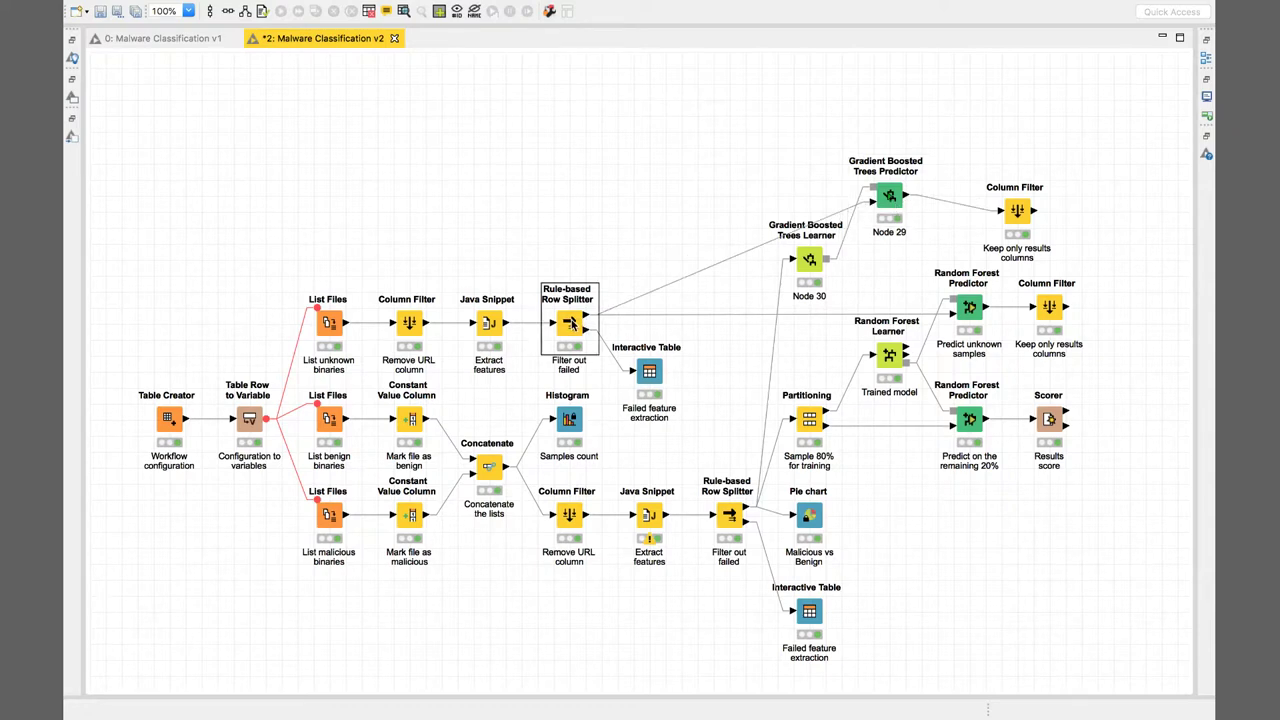
- Undo the workflow edits back to before the Gradient Boosted Trees nodes and the copied Column Filter were added
left_click(721, 181)
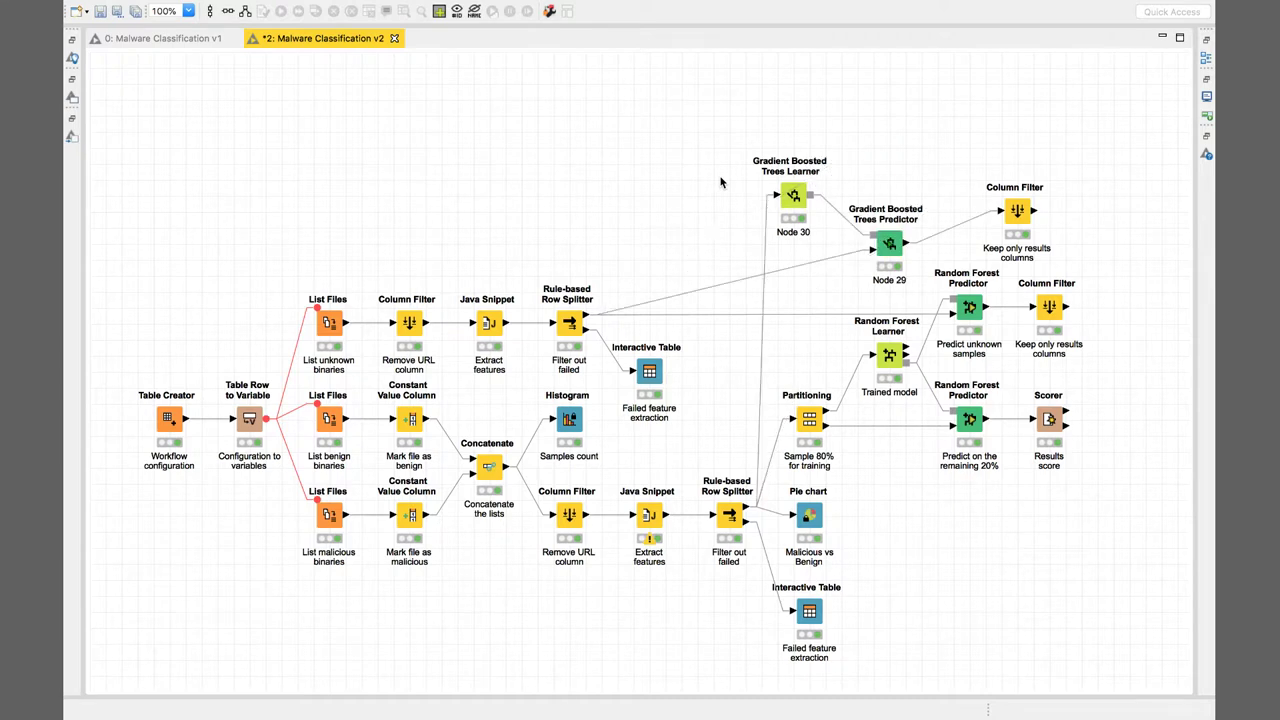
key("ctrl+z")
key("ctrl+z")
key("ctrl+z")
key("ctrl+z")
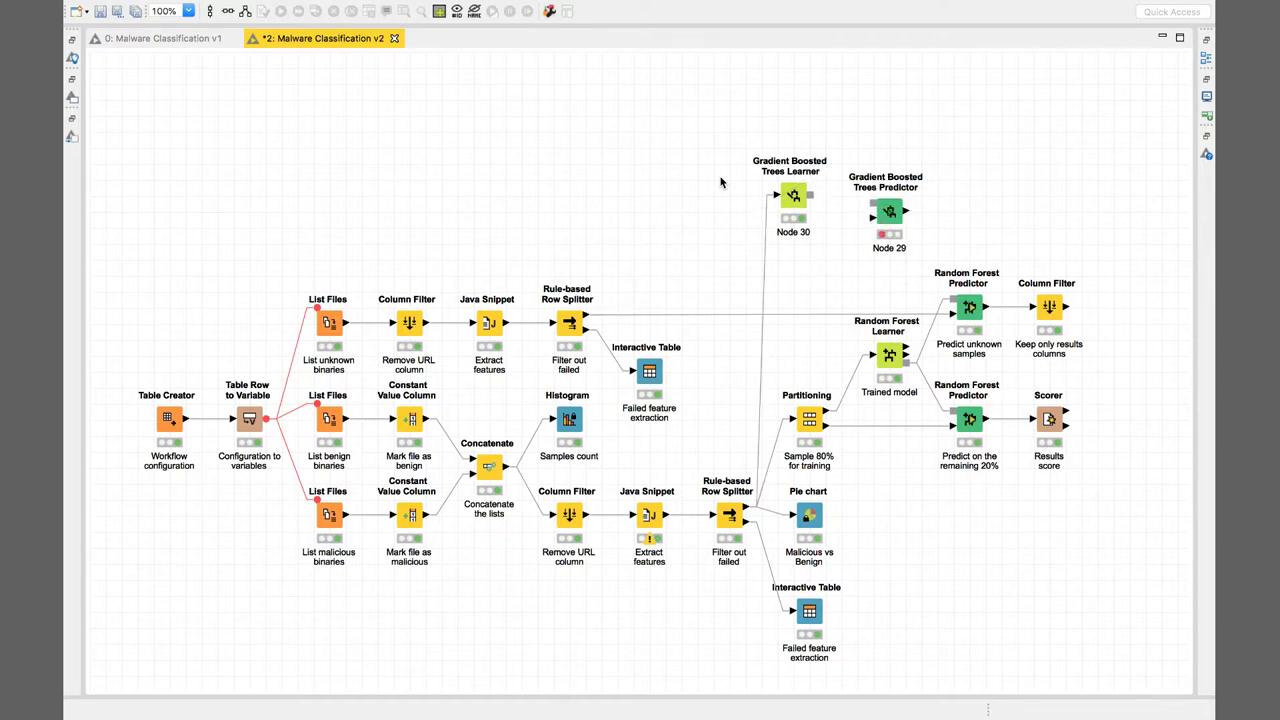
key("ctrl+z")
key("ctrl+z")
key("ctrl+z")
key("ctrl+z")
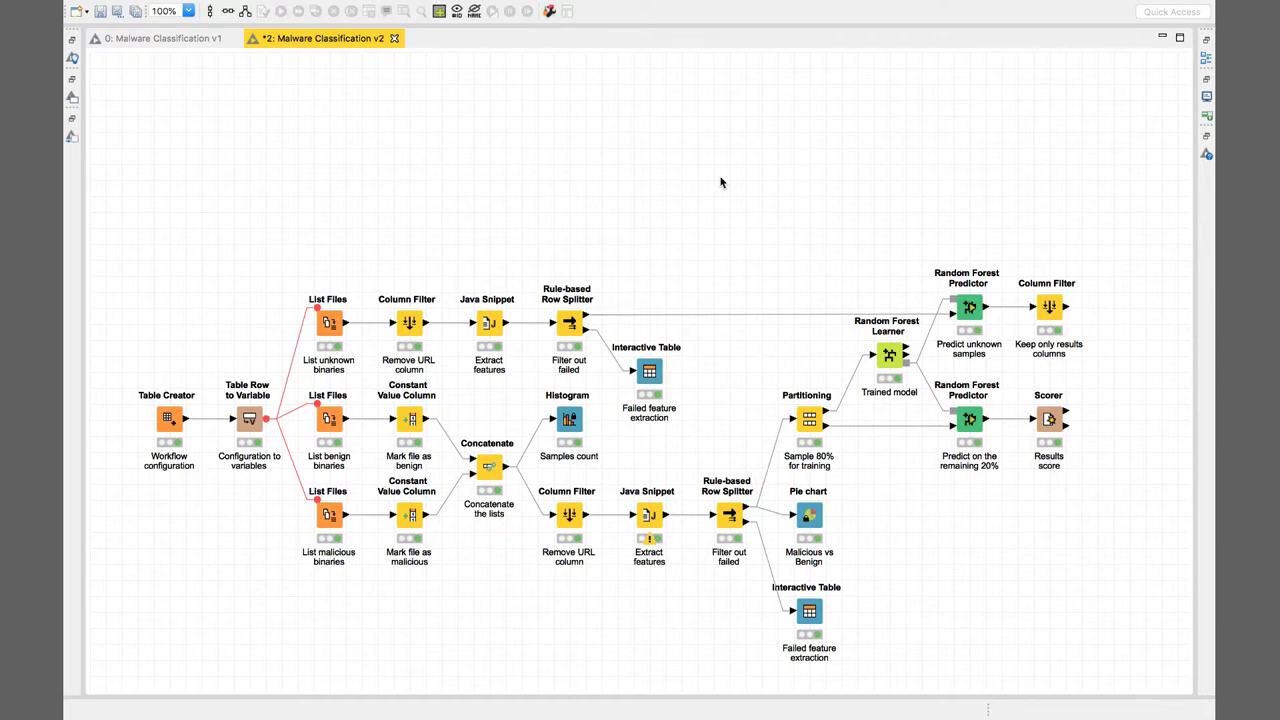
- Select all nodes of the workflow and move them together higher up the canvas
key("ctrl+a")
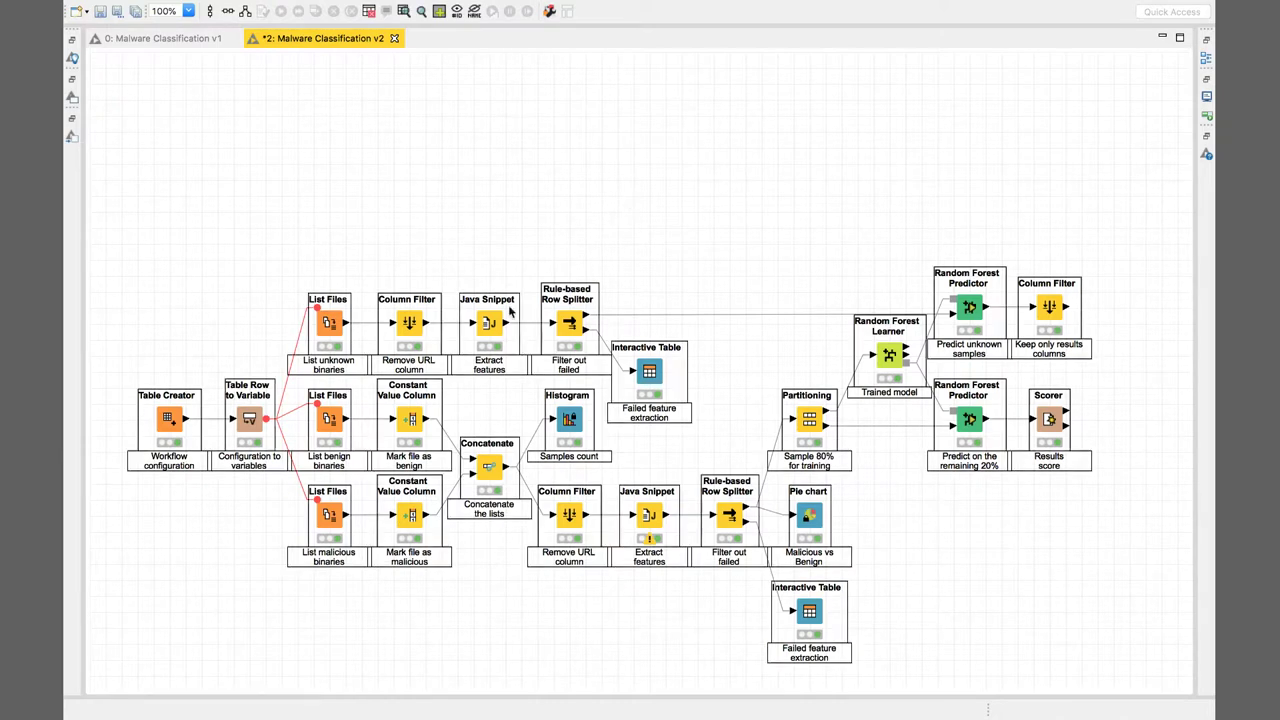
left_click_drag(500, 318, 507, 177)
left_click(592, 577)
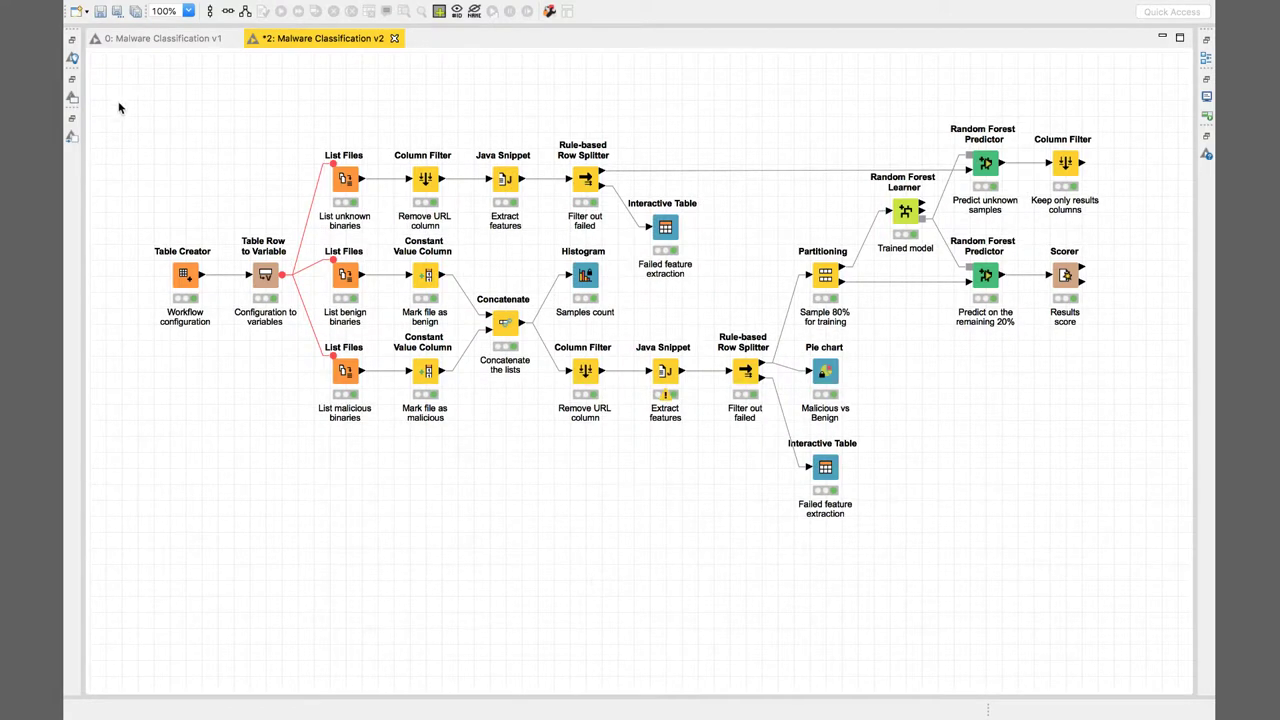
- Show the Node Repository, examine the Gradient Boosting regression nodes, collapse the Classification and SVM categories, and hide the repository again
left_click(73, 119)
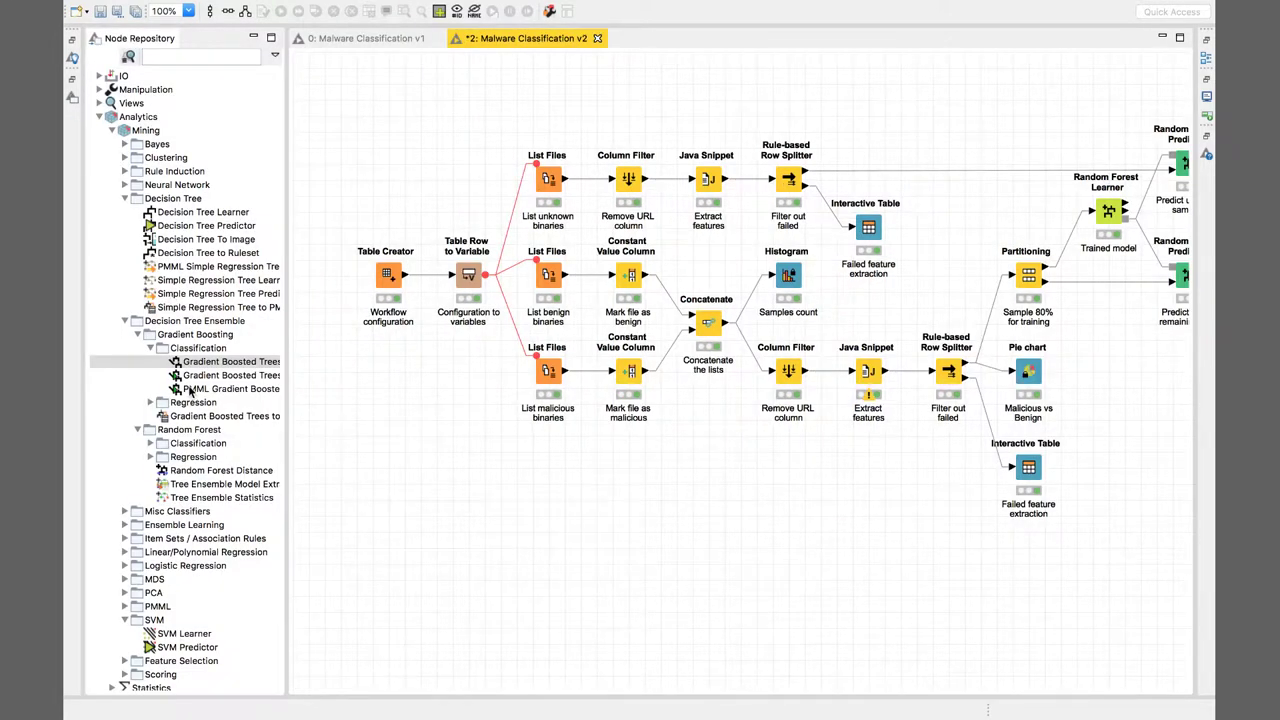
left_click(151, 349)
left_click(150, 361)
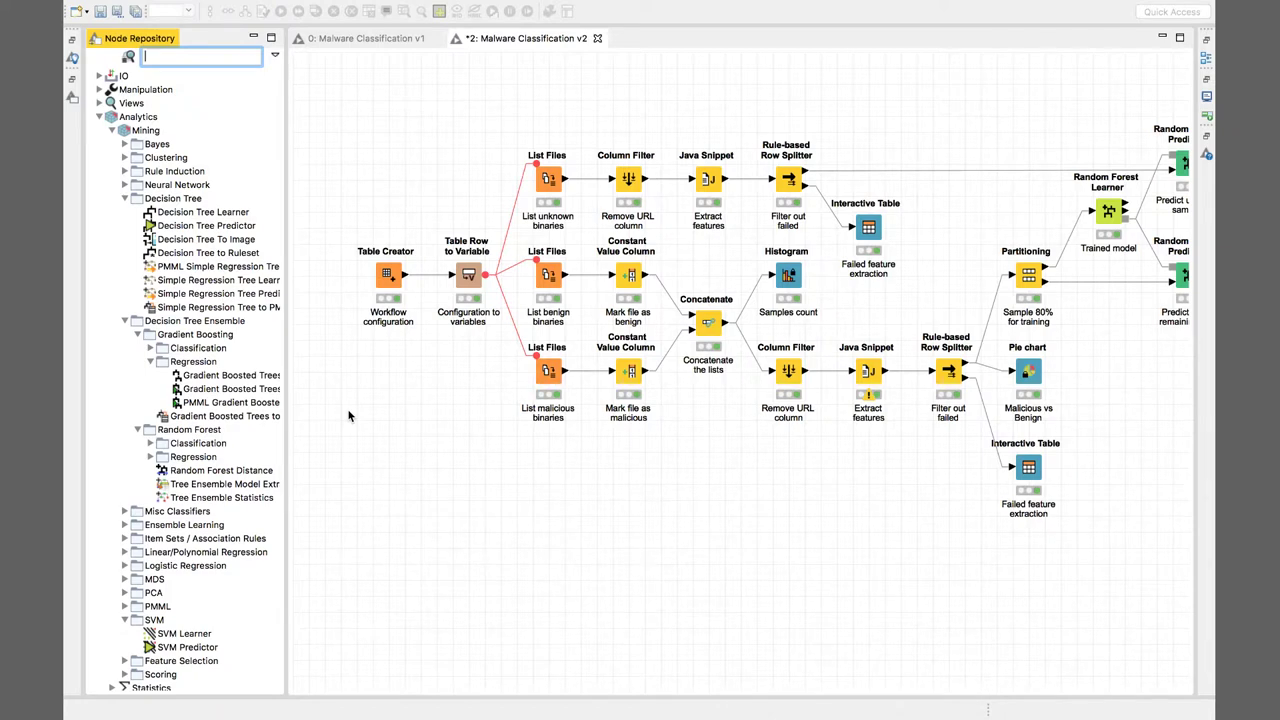
left_click(125, 620)
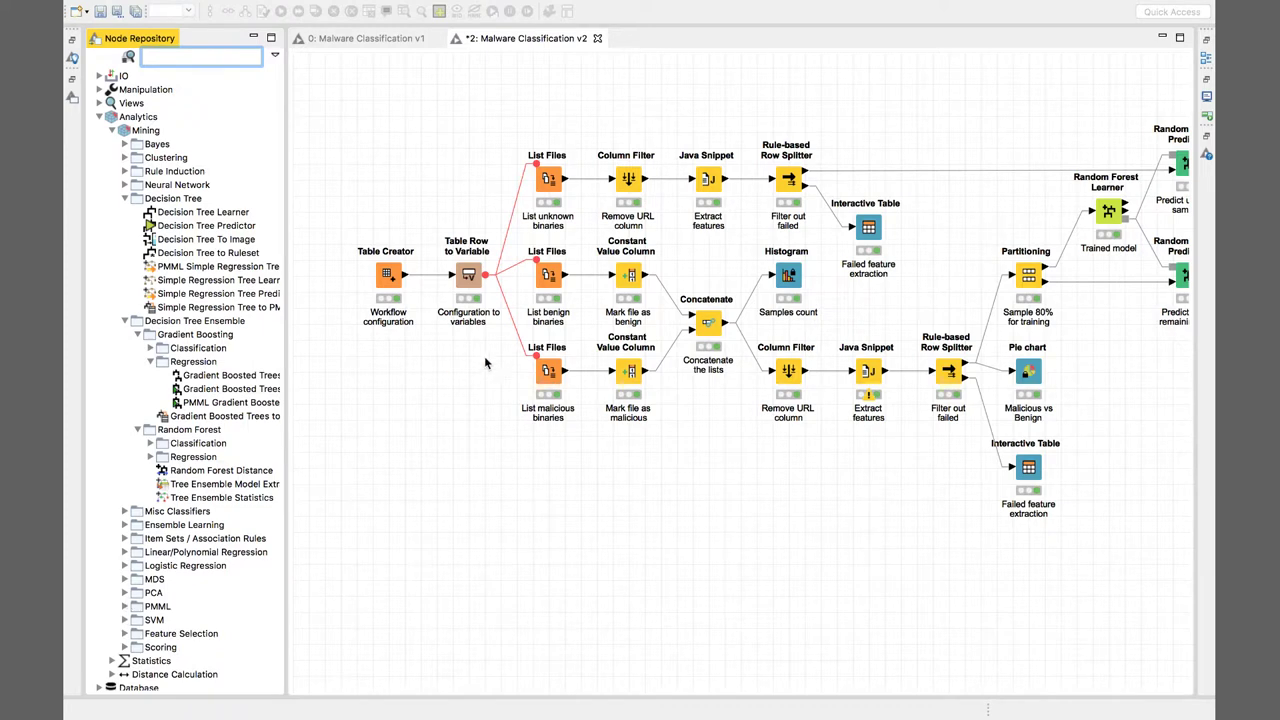
left_click(253, 39)
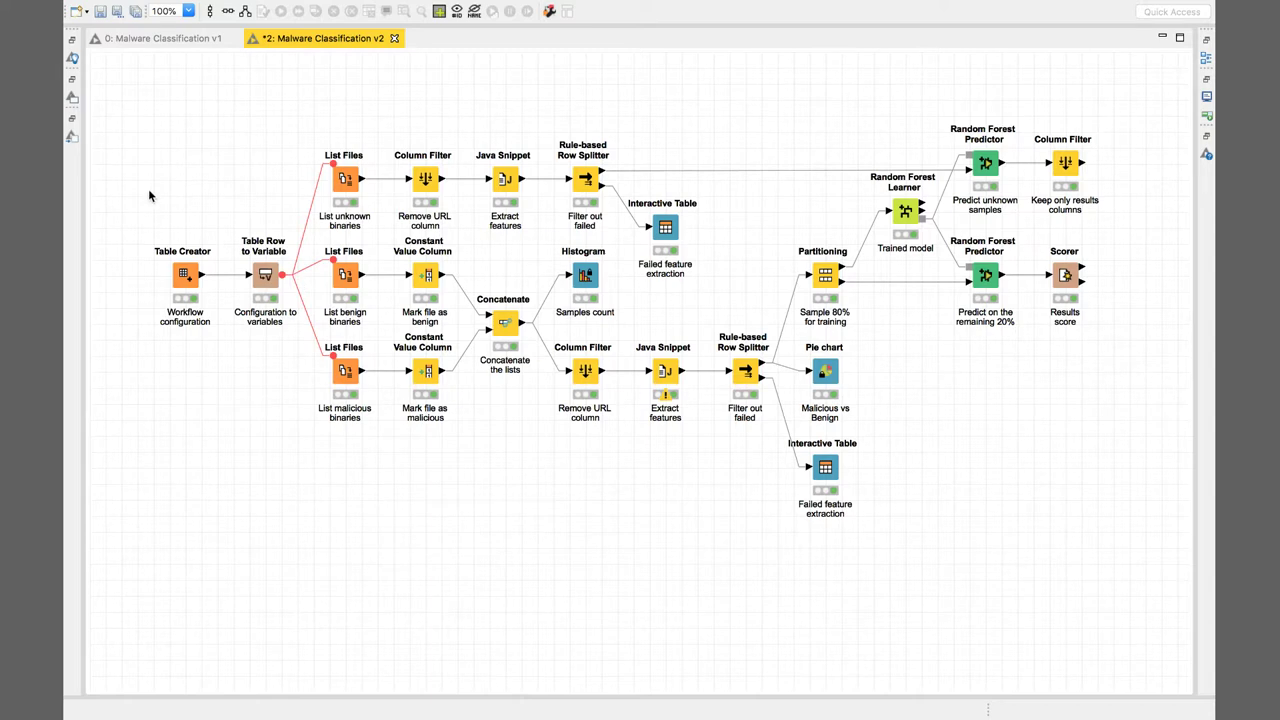
- Open the configuration of the Java Snippet in the training branch, examine its additional jar libraries, and close the dialog
left_click(352, 285)
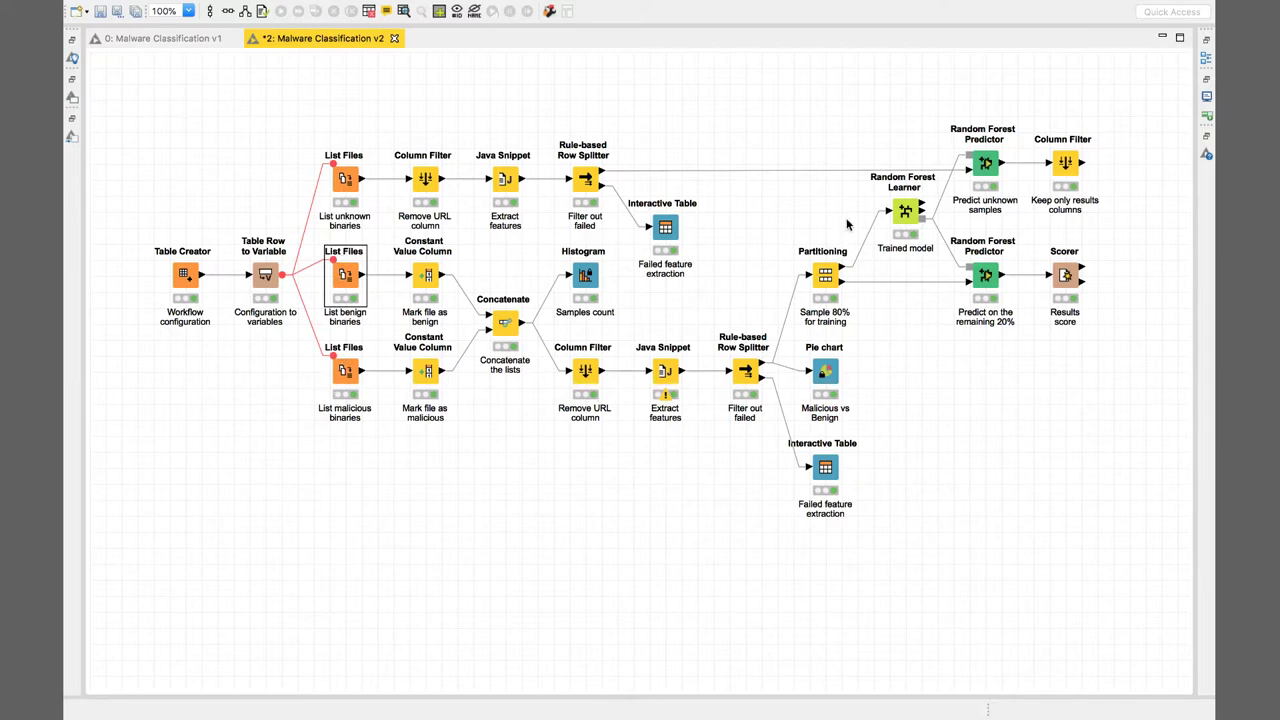
left_click(661, 383)
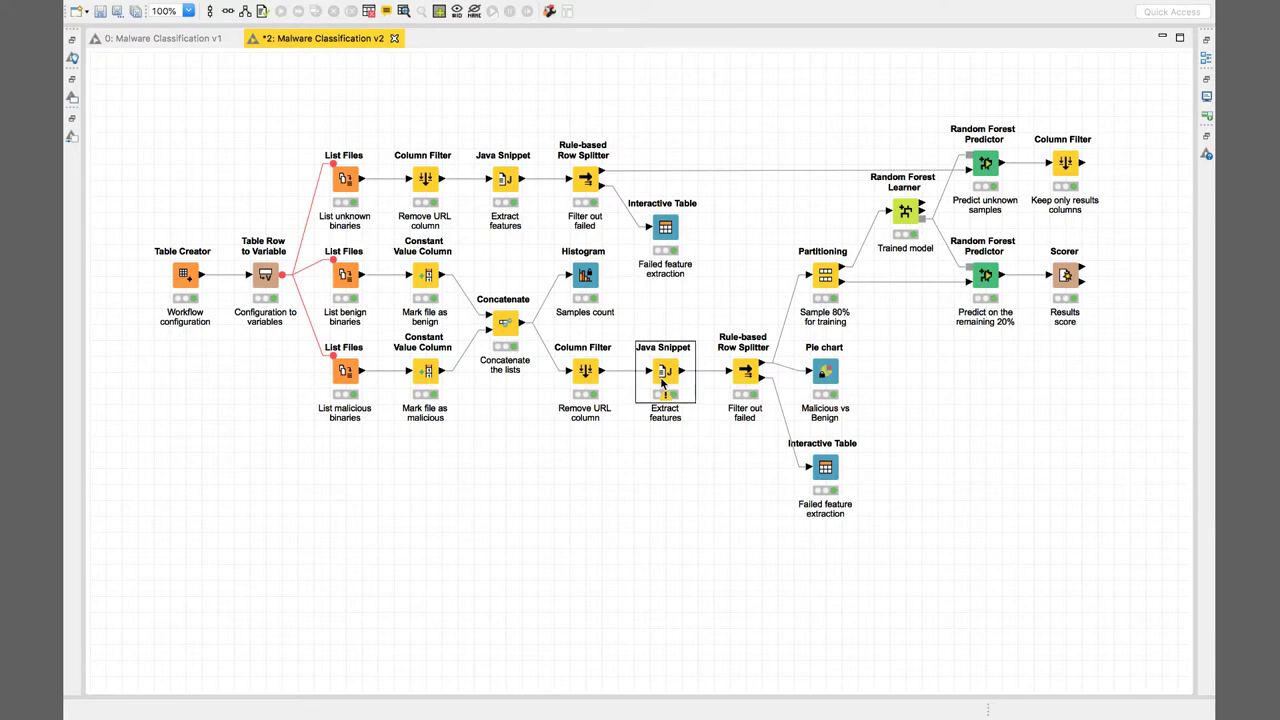
right_click(663, 381)
left_click(710, 347)
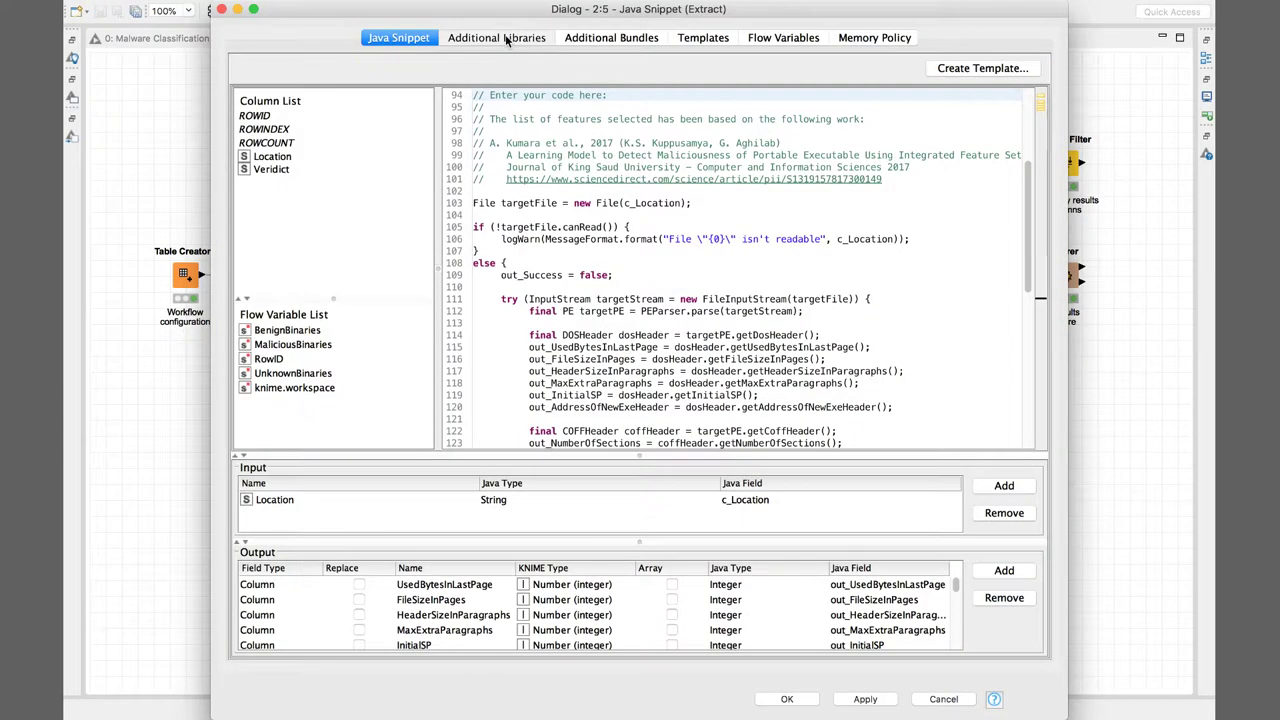
left_click(510, 40)
left_click(527, 94)
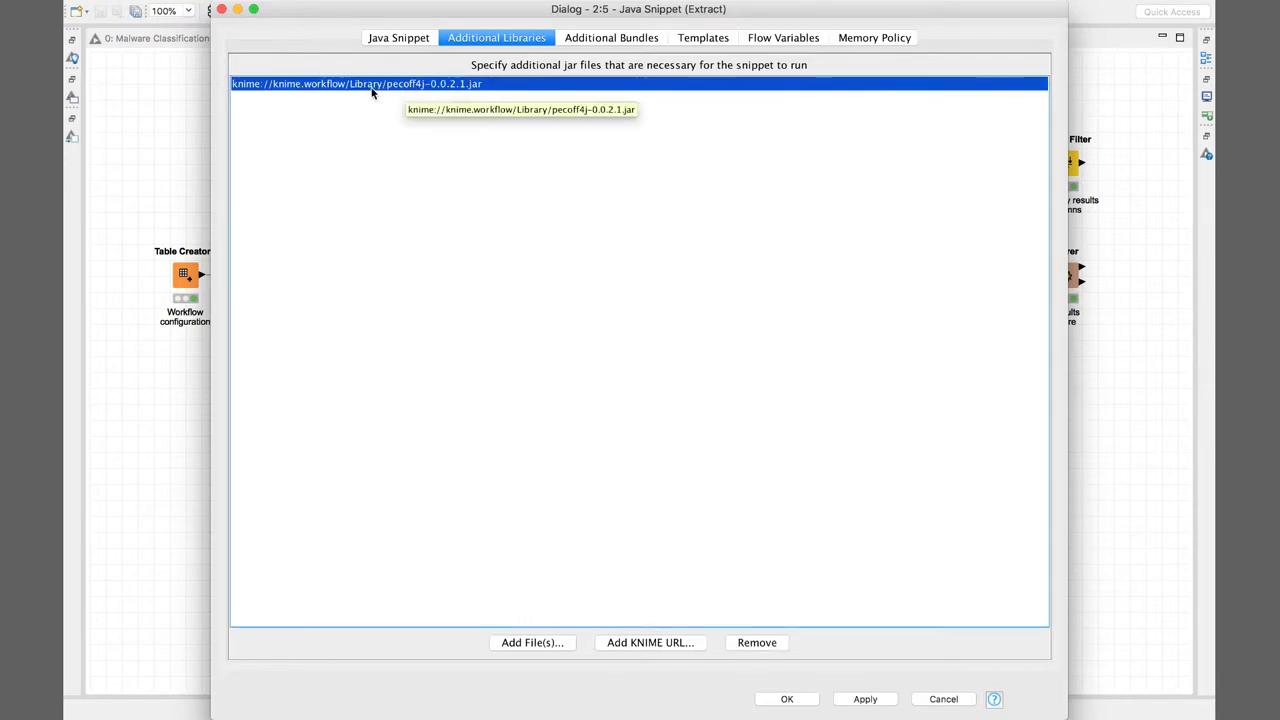
left_click(222, 12)
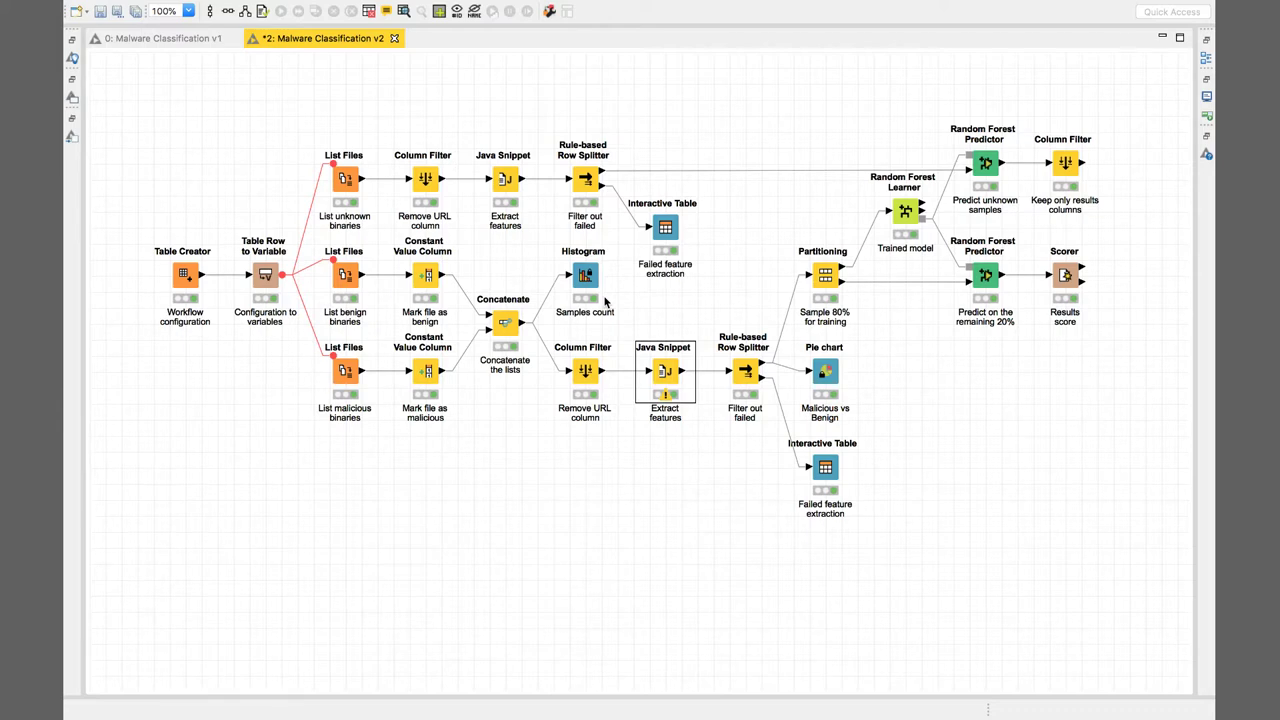
- Reopen the training branch's Java Snippet configuration and read through the code extracting the DOS, COFF and optional header fields
right_click(660, 378)
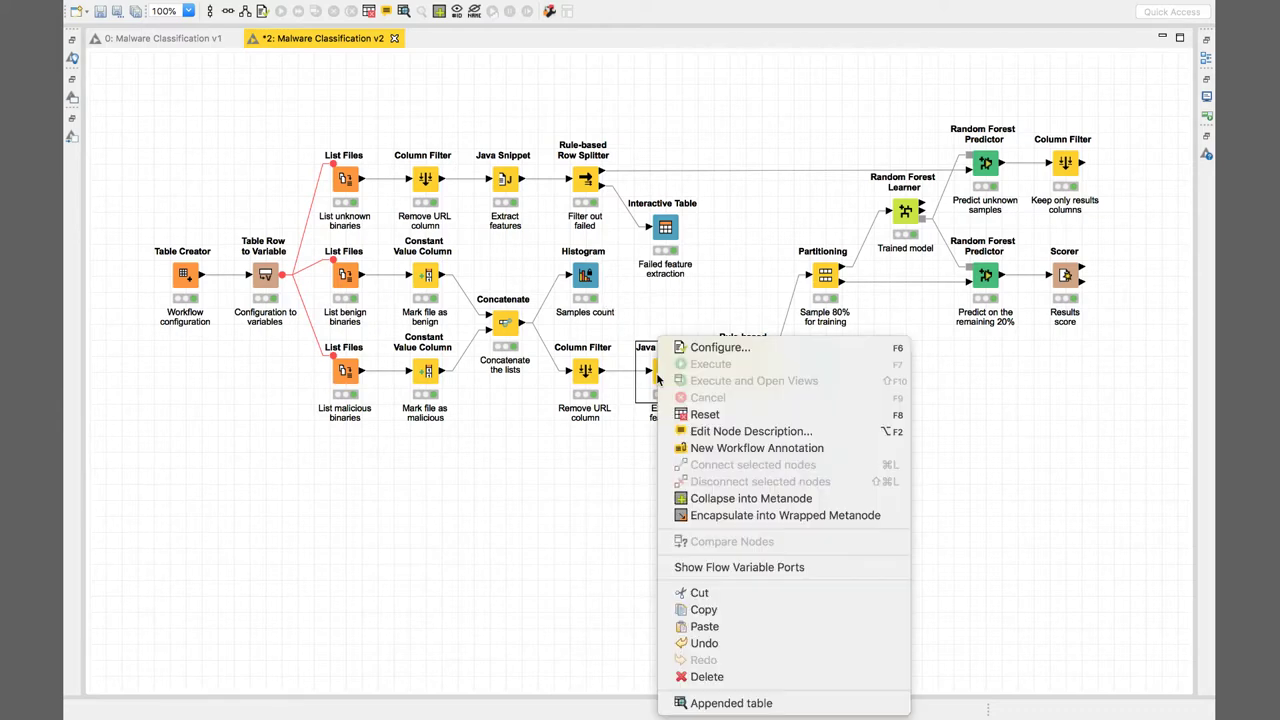
left_click(703, 348)
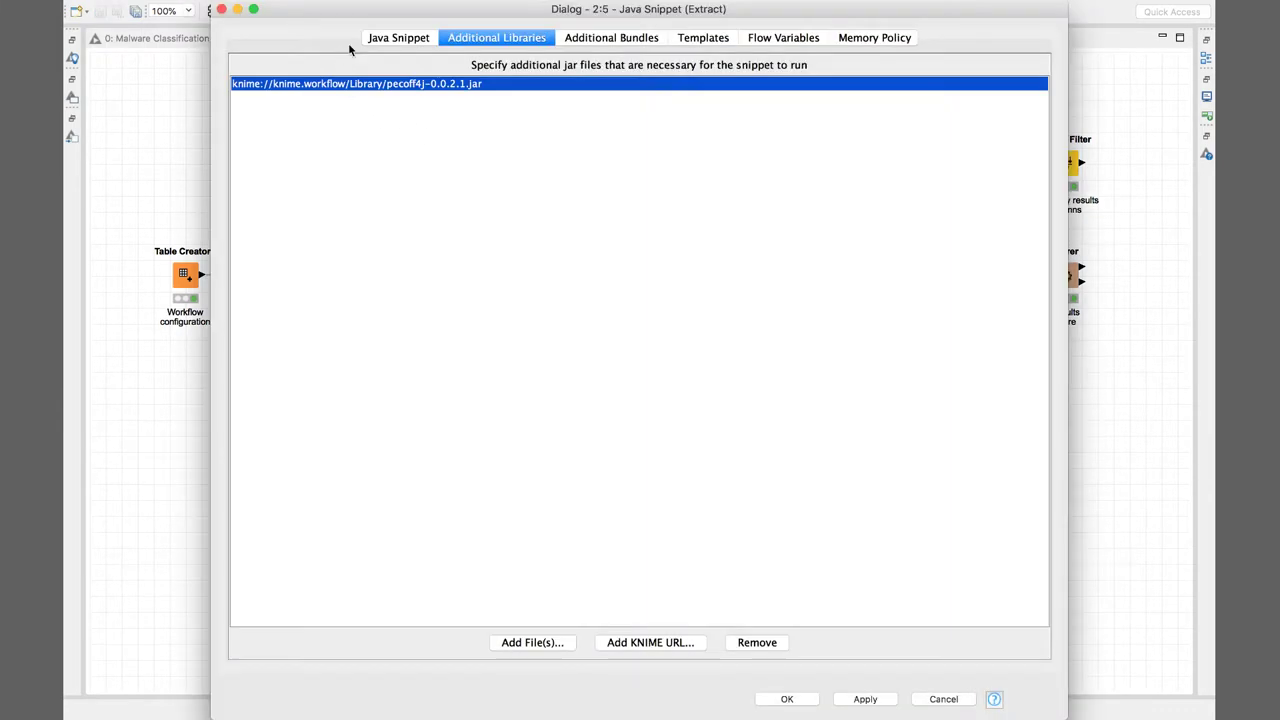
left_click(392, 40)
scroll(693, 362, "down", 3)
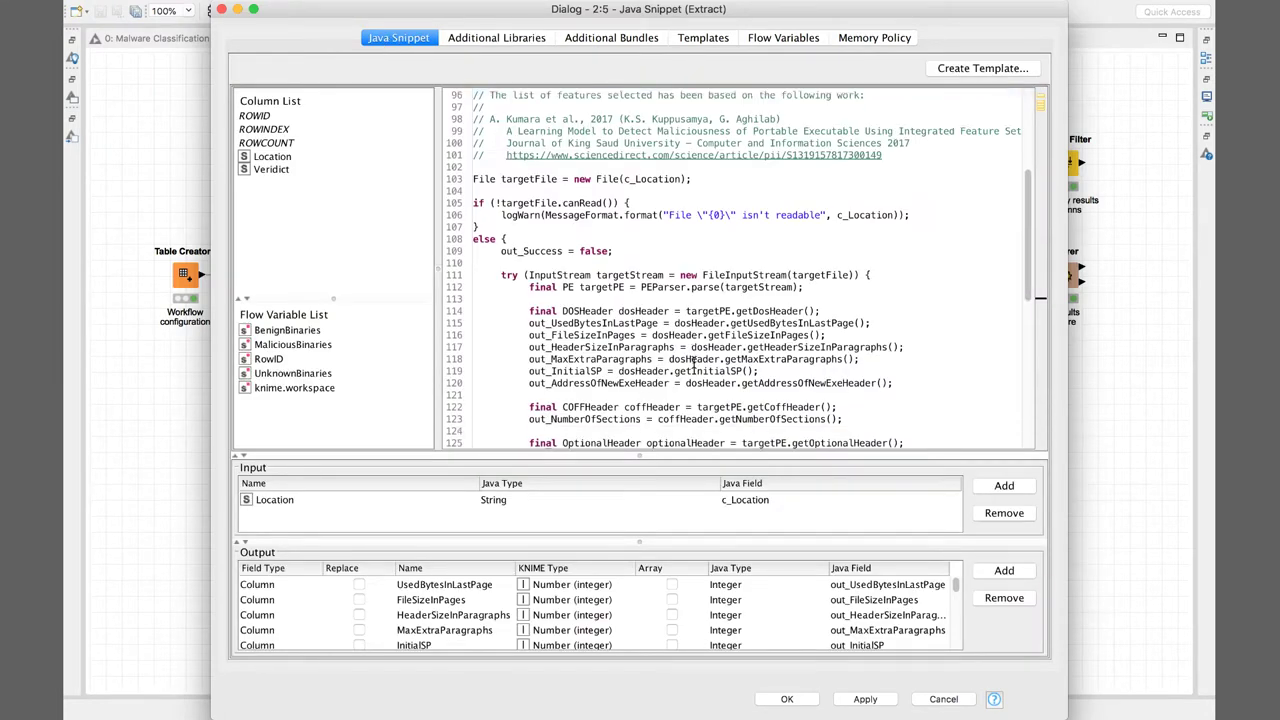
scroll(693, 362, "down", 1)
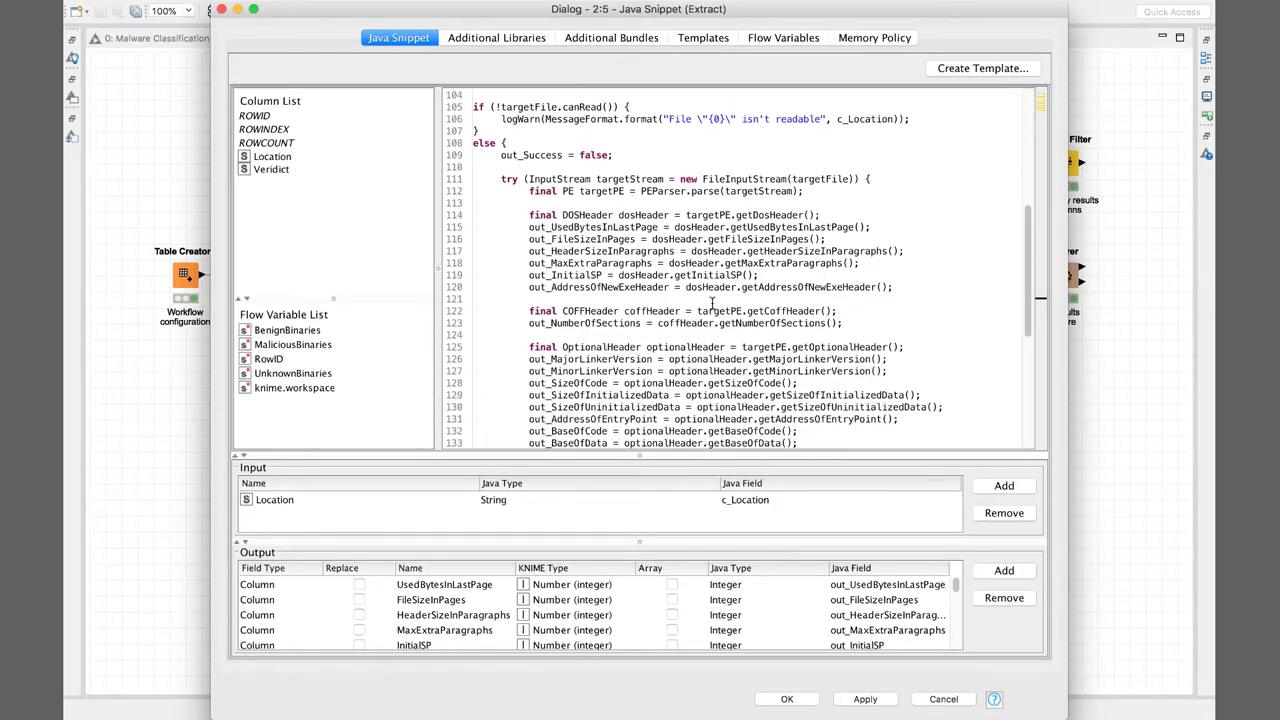
scroll(712, 302, "down", 5)
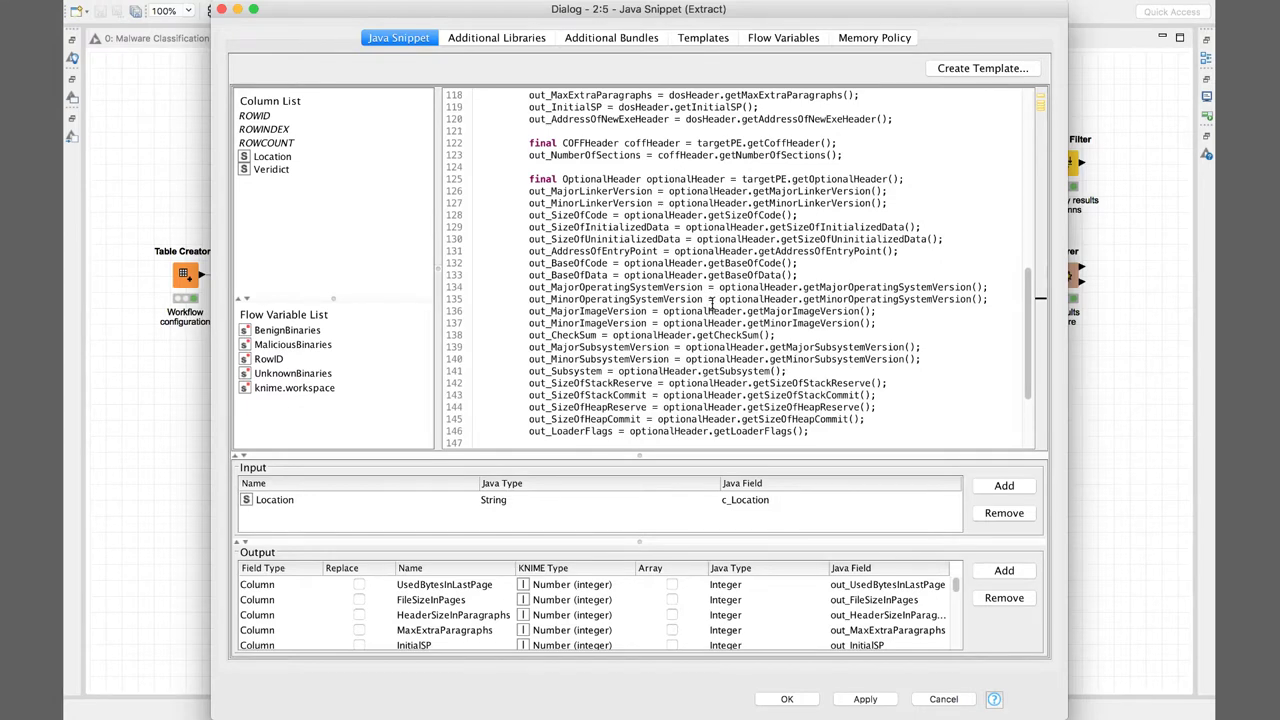
scroll(712, 302, "up", 1)
scroll(712, 303, "down", 4)
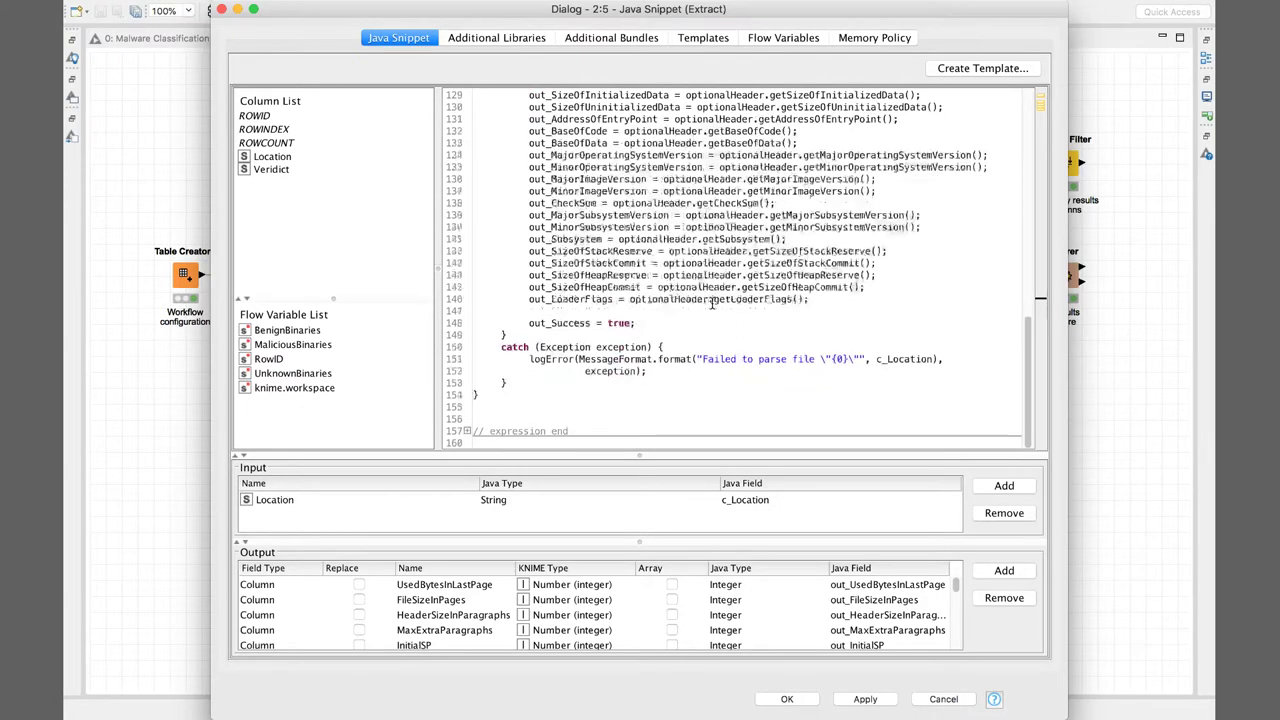
scroll(712, 303, "up", 2)
scroll(712, 303, "up", 4)
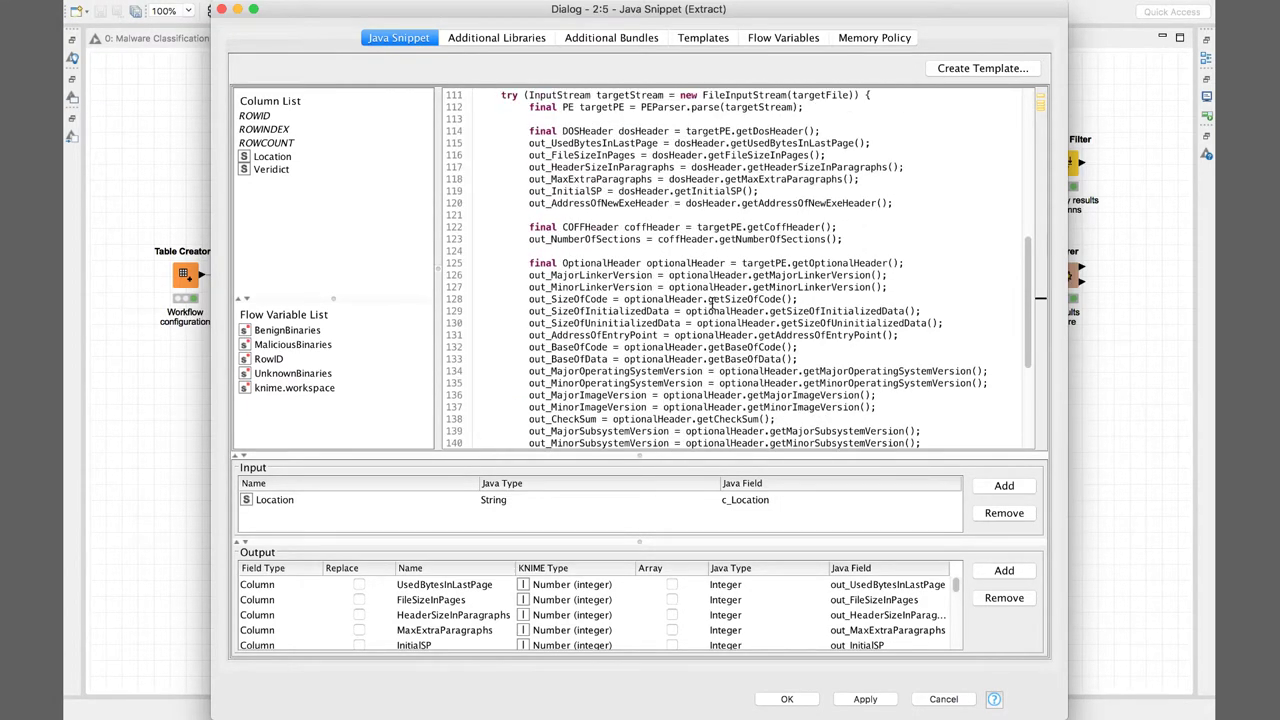
scroll(712, 303, "up", 7)
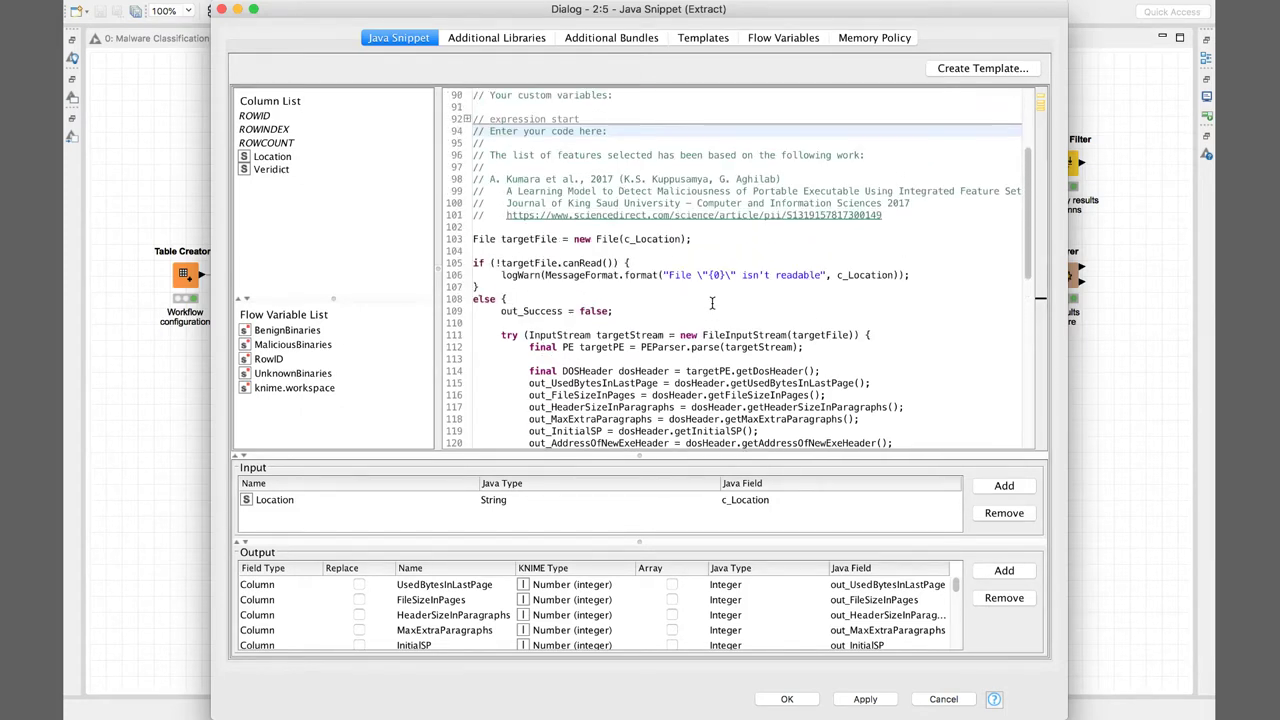
scroll(712, 303, "down", 5)
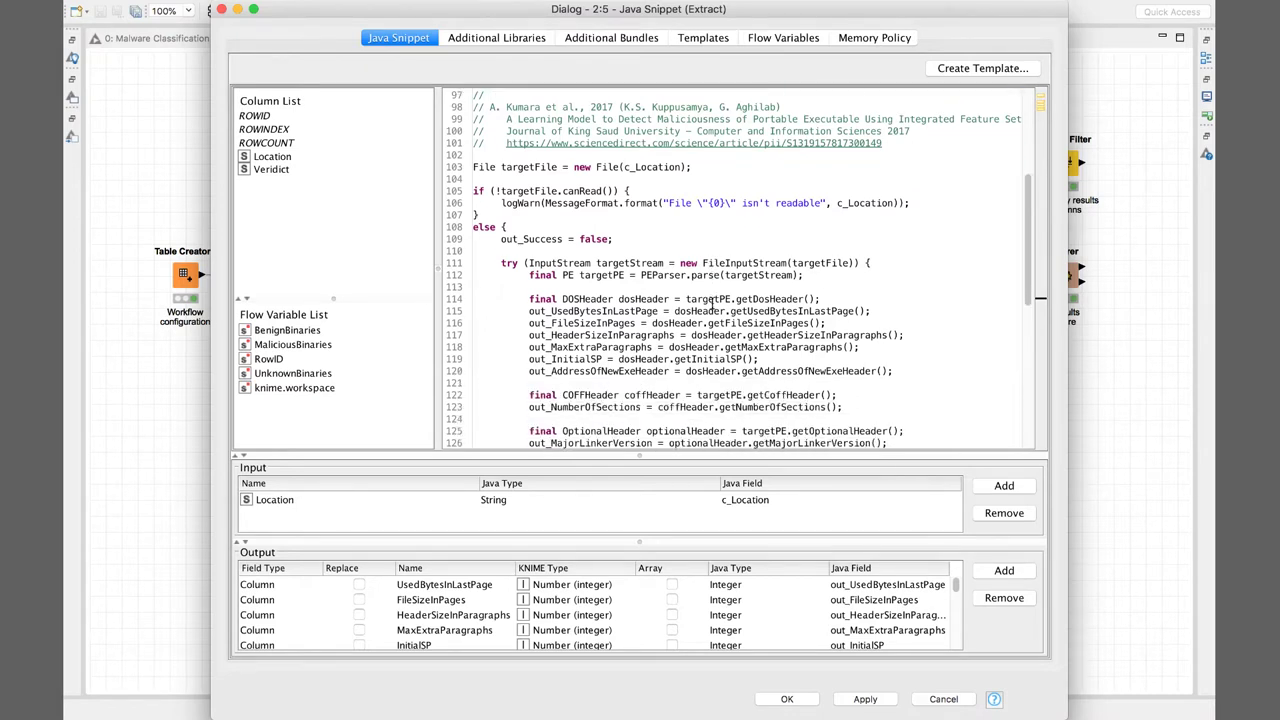
scroll(712, 303, "down", 6)
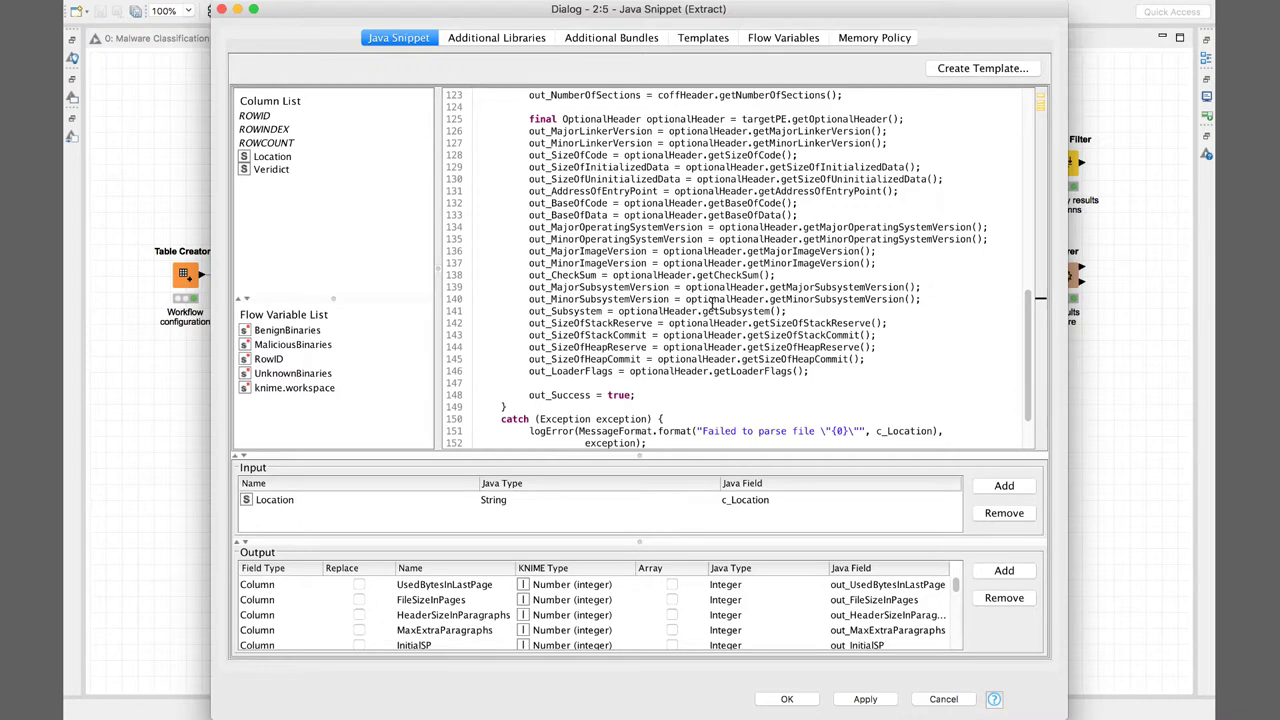
scroll(712, 303, "up", 3)
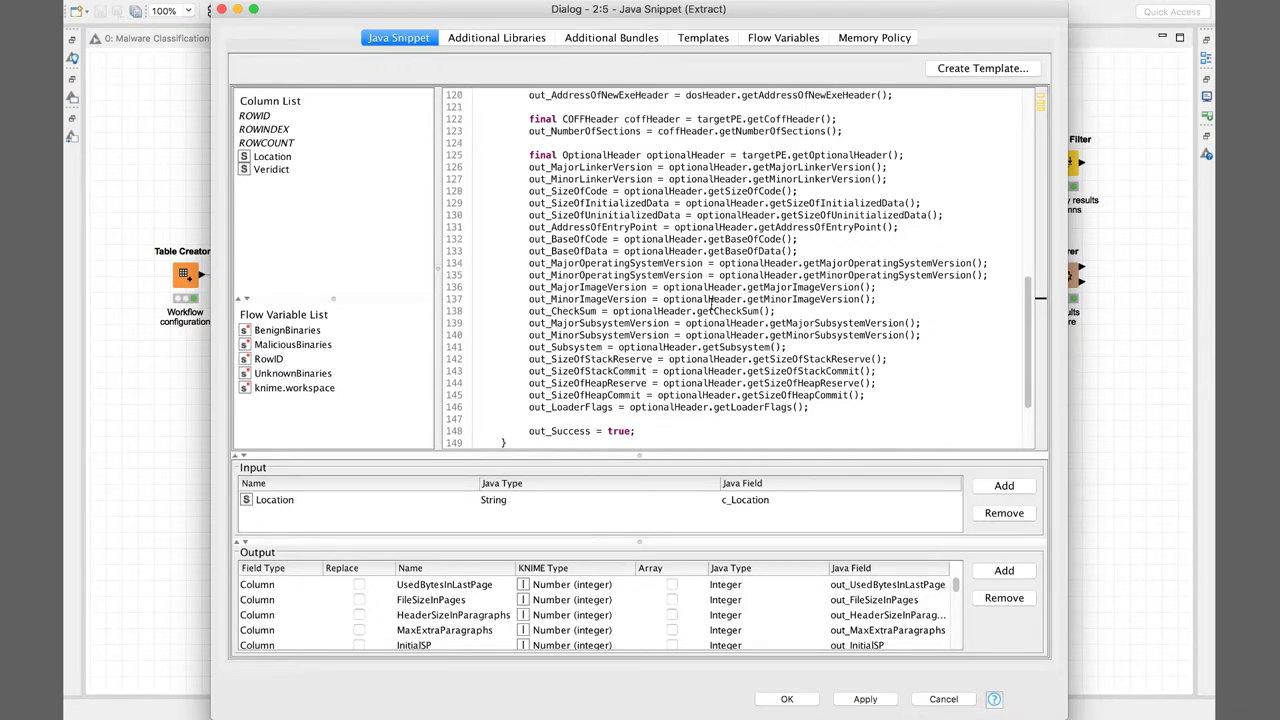
scroll(712, 303, "up", 1)
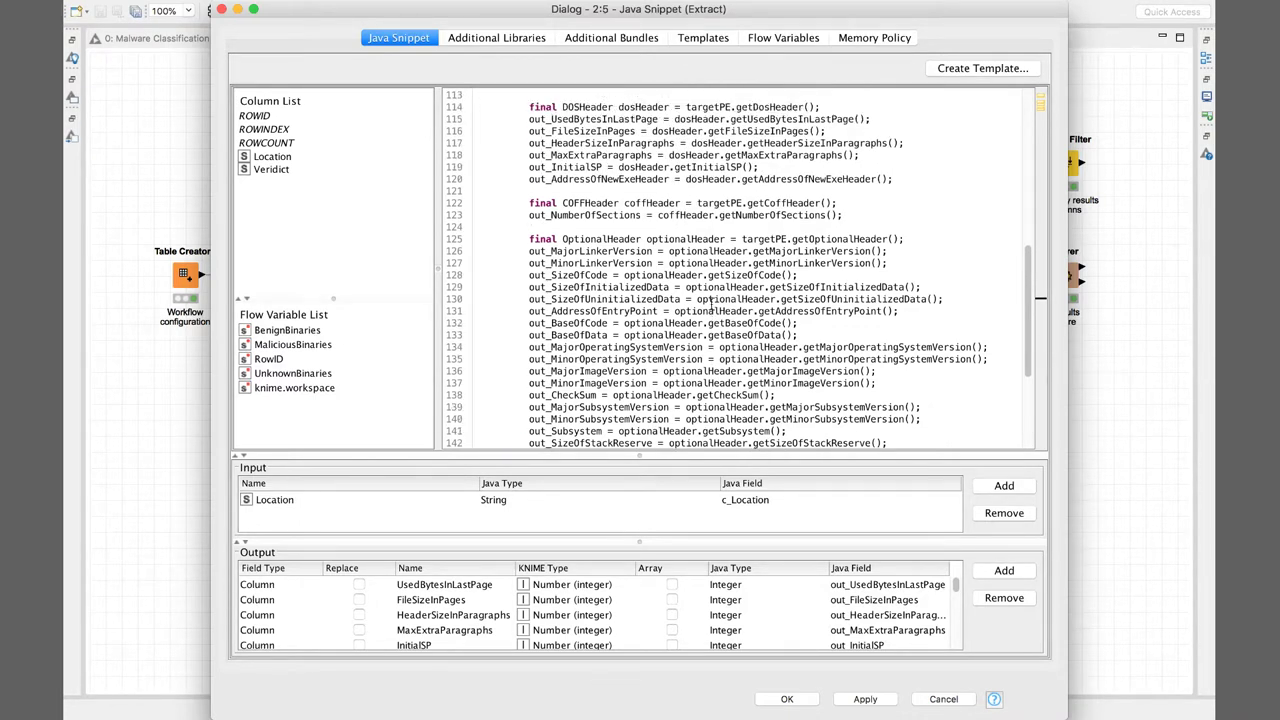
scroll(712, 303, "up", 2)
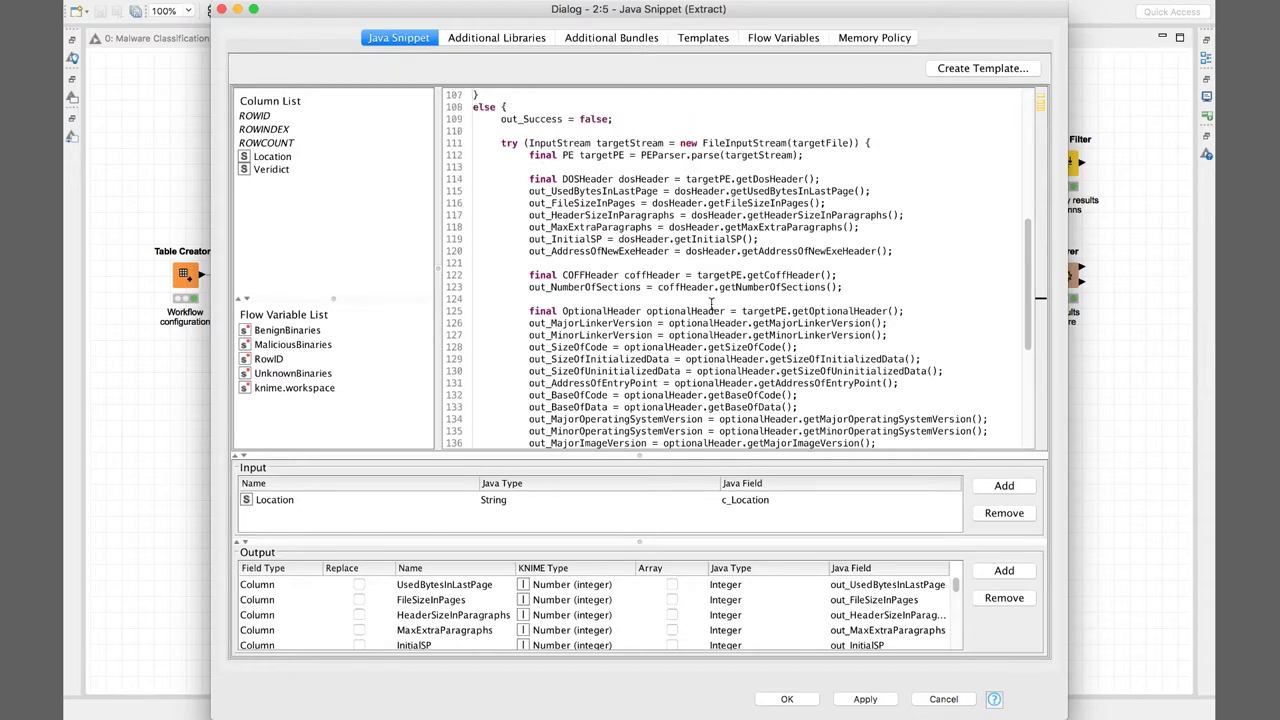
- Highlight the getFileSizeInPages, getInitialSP and getUsedBytesInLastPage calls in the snippet code, and close the dialog
double_click(767, 202)
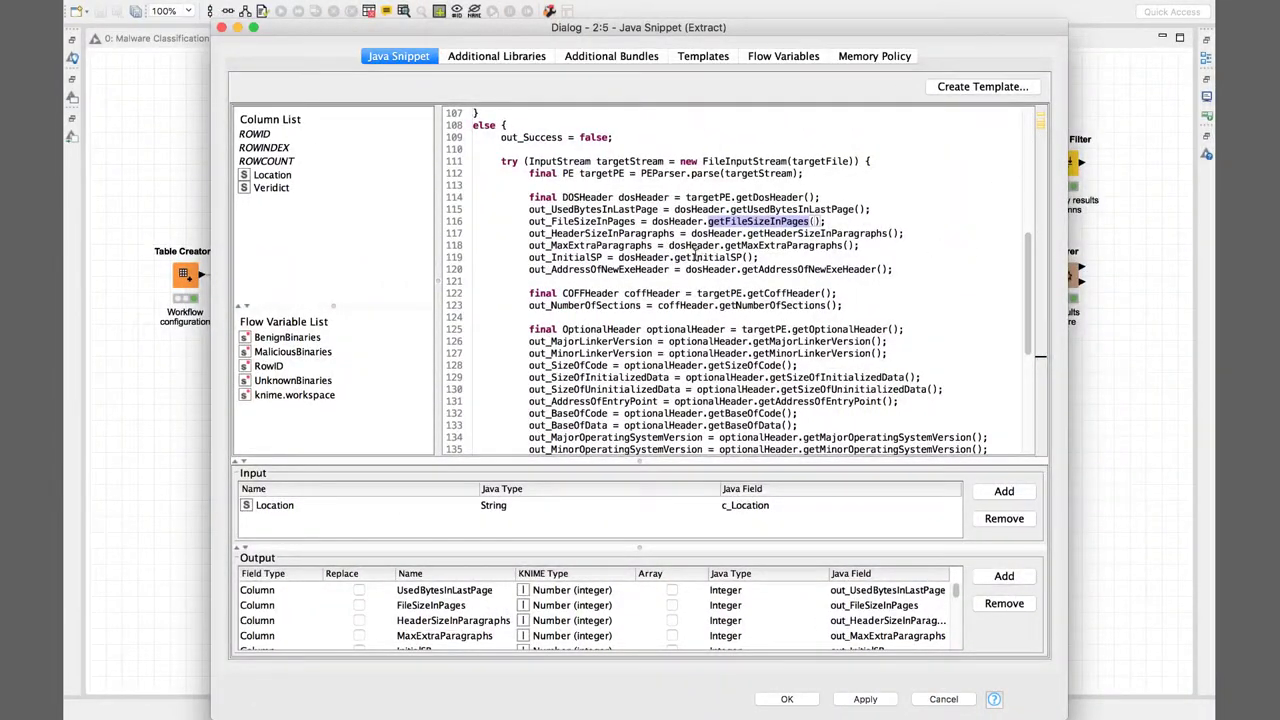
double_click(692, 257)
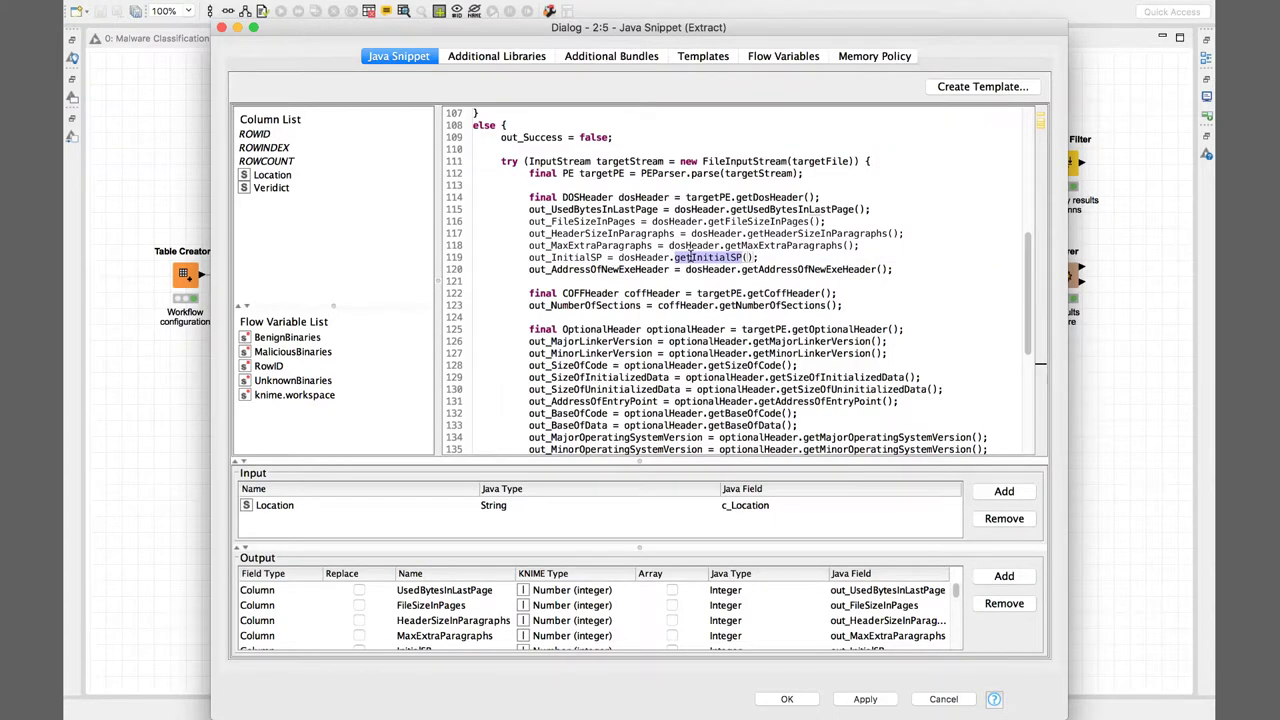
double_click(790, 209)
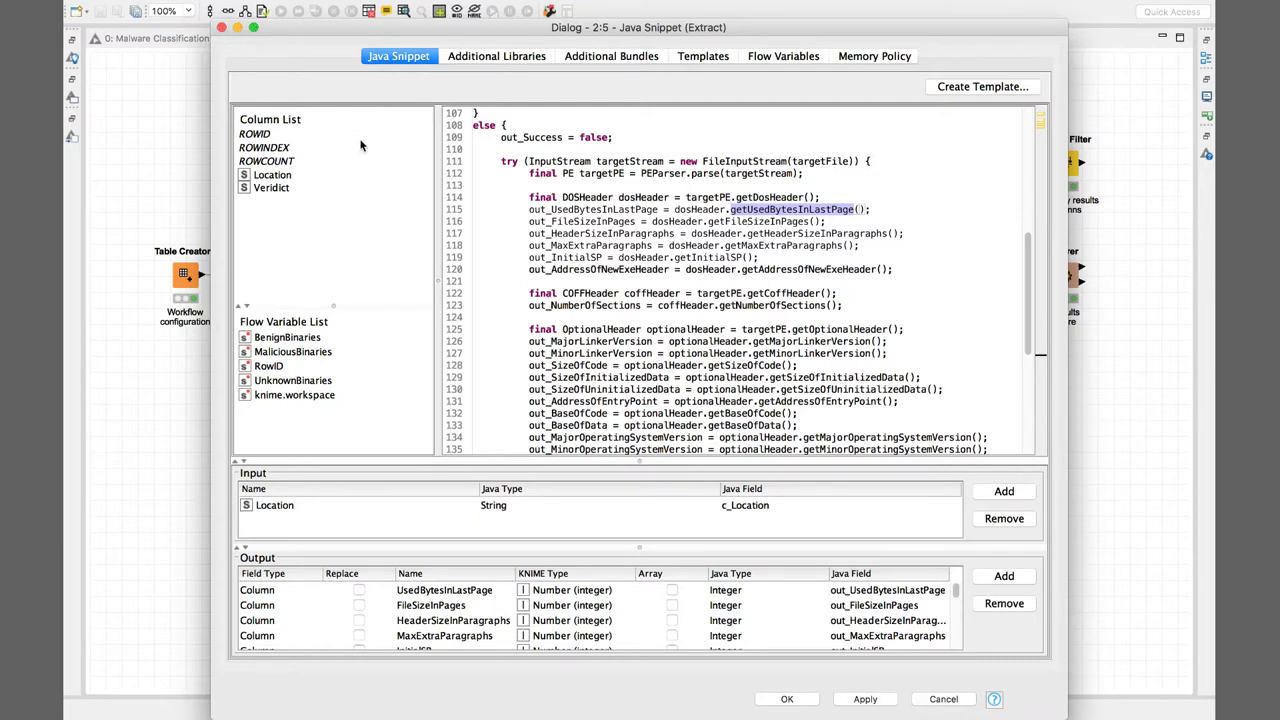
left_click(222, 29)
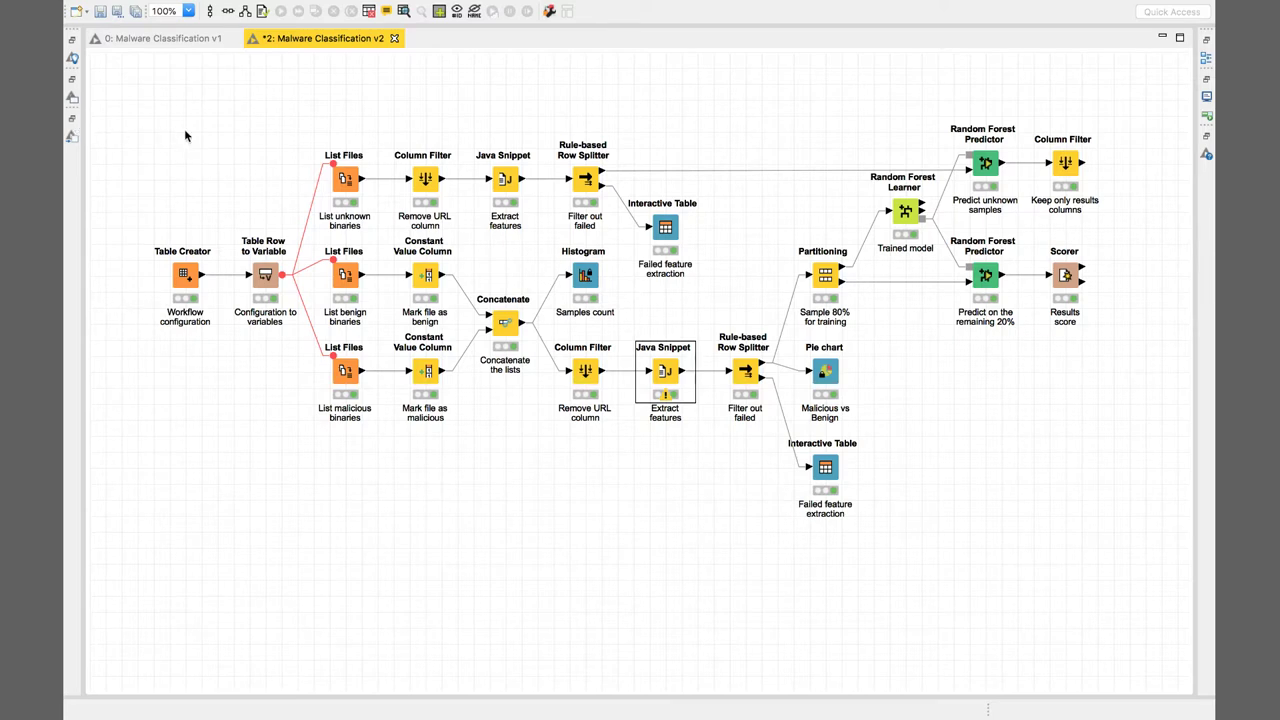
- Select all workflow nodes, switch to the PDF article in Acrobat, and examine section 3.2 Integrated feature set and the following pages
left_click_drag(145, 93, 1086, 541)
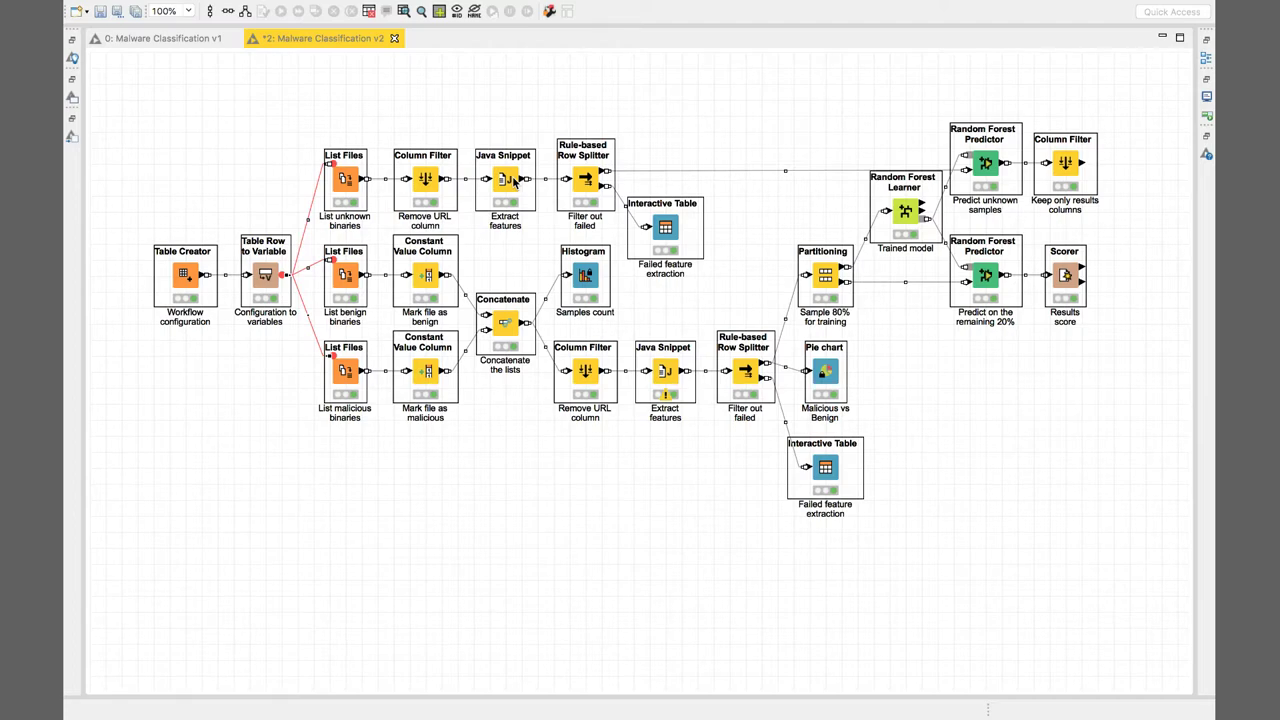
key("ctrl+Right")
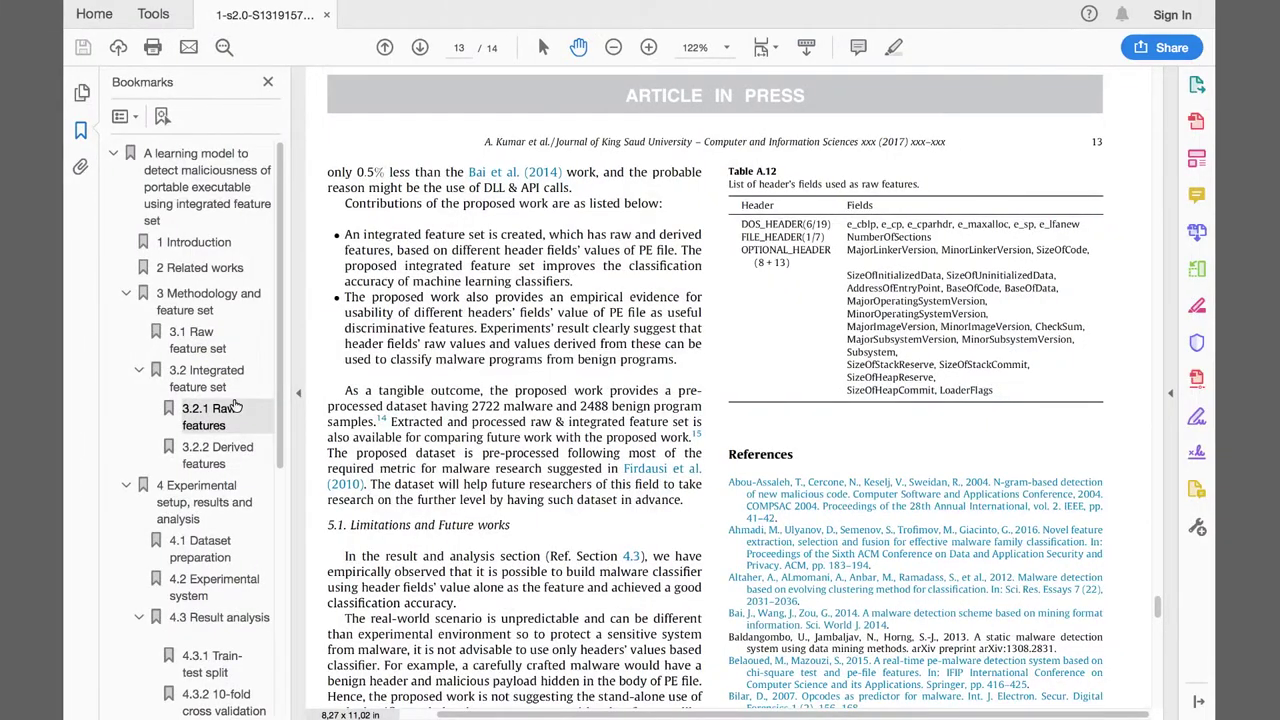
left_click(212, 378)
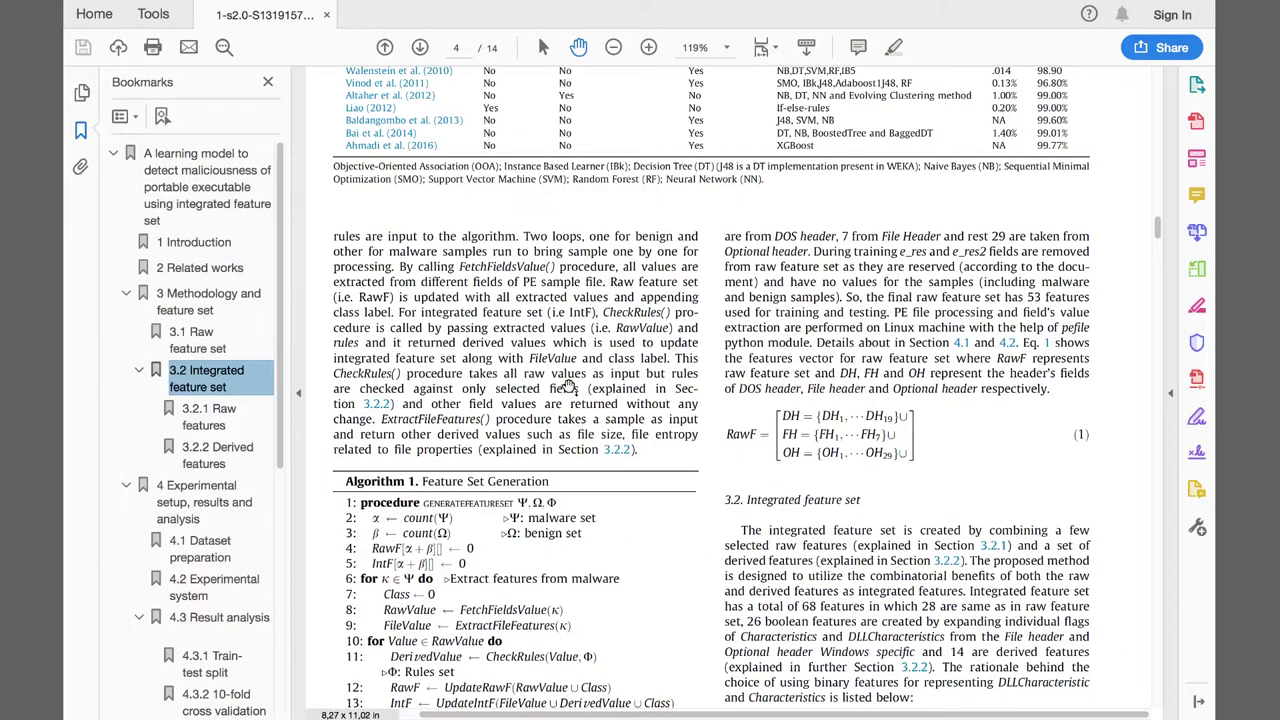
scroll(568, 386, "down", 15)
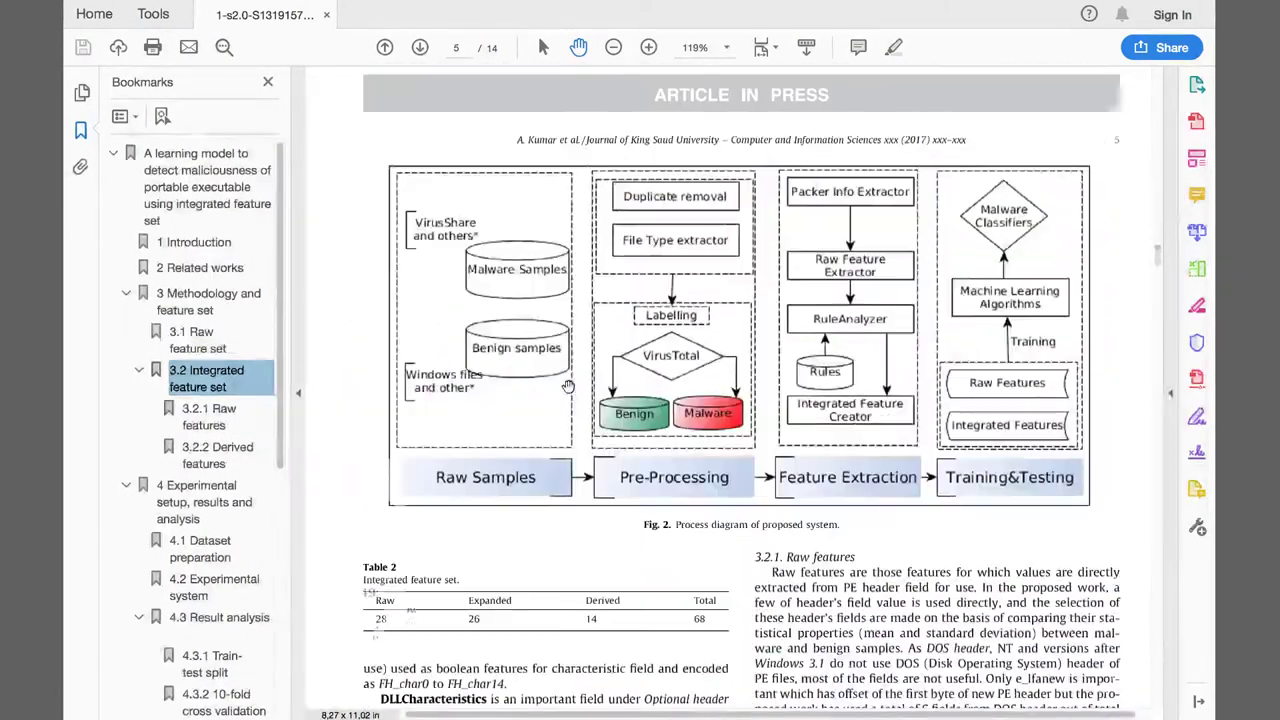
scroll(568, 386, "left", 2)
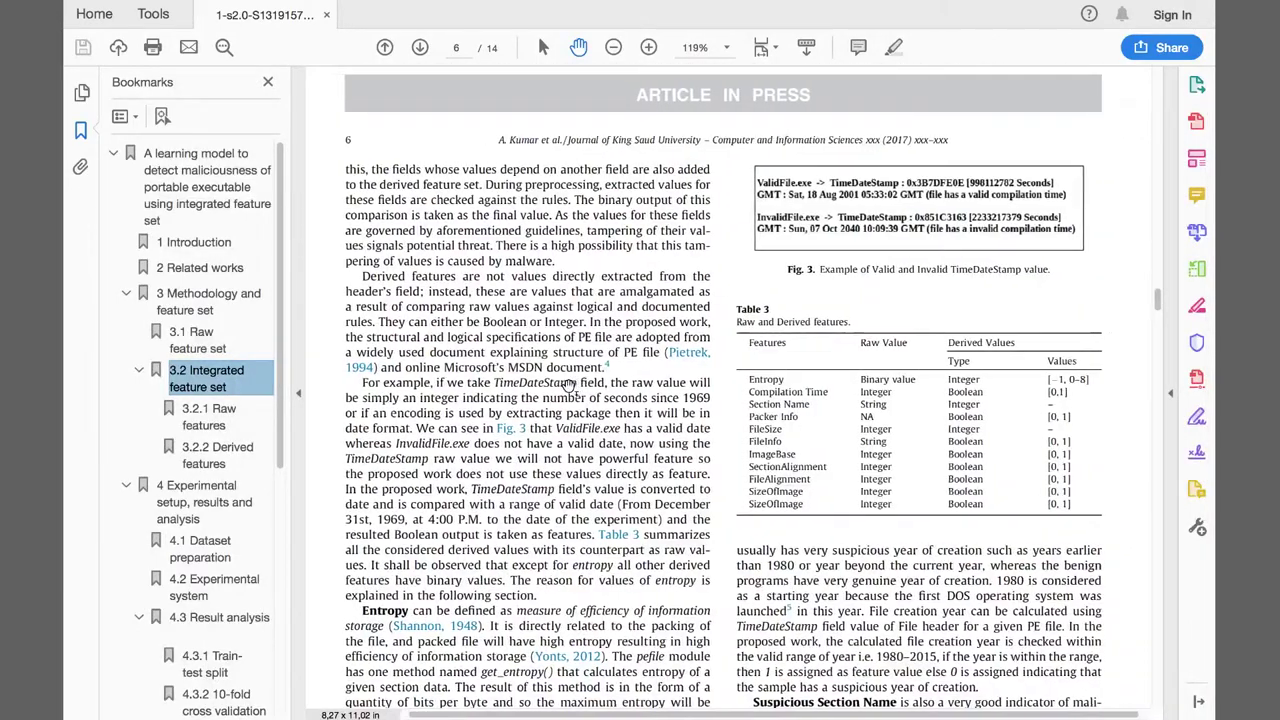
scroll(530, 393, "right", 2)
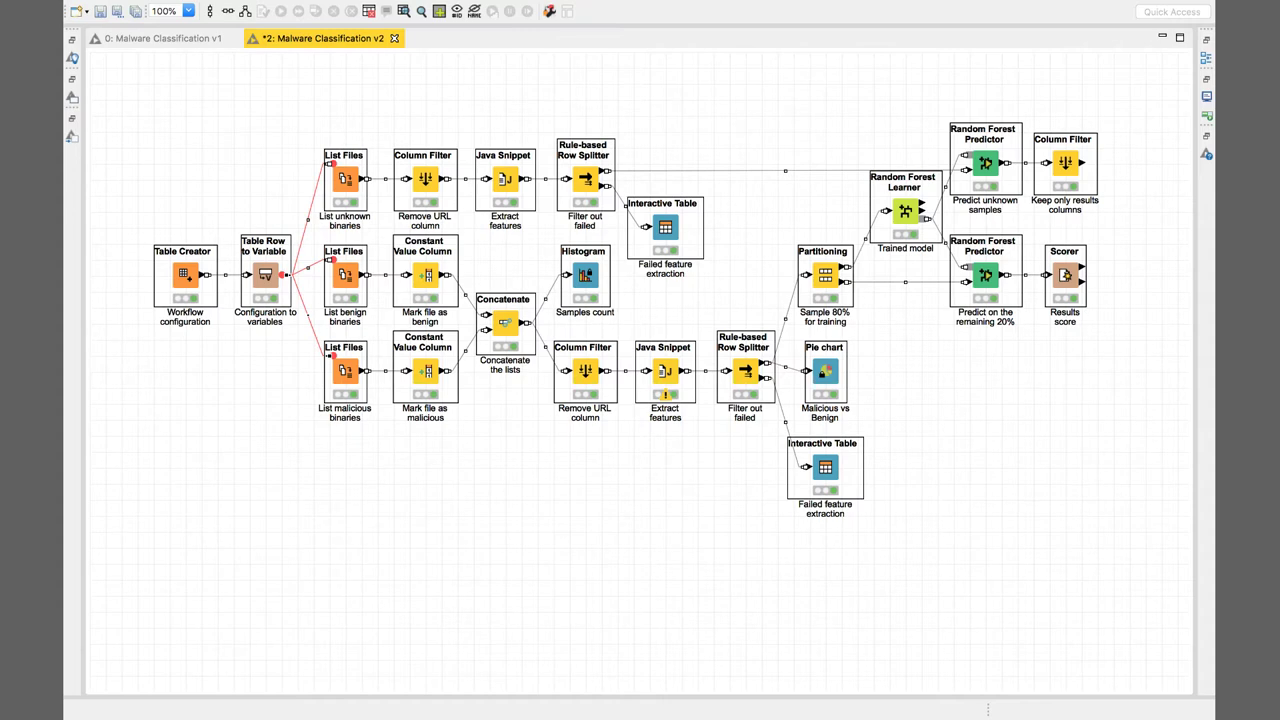
- Try moving the benign and malicious branches and all their downstream nodes slightly lower on the canvas, and undo the move
left_click(1156, 105)
left_click_drag(1156, 105, 745, 657)
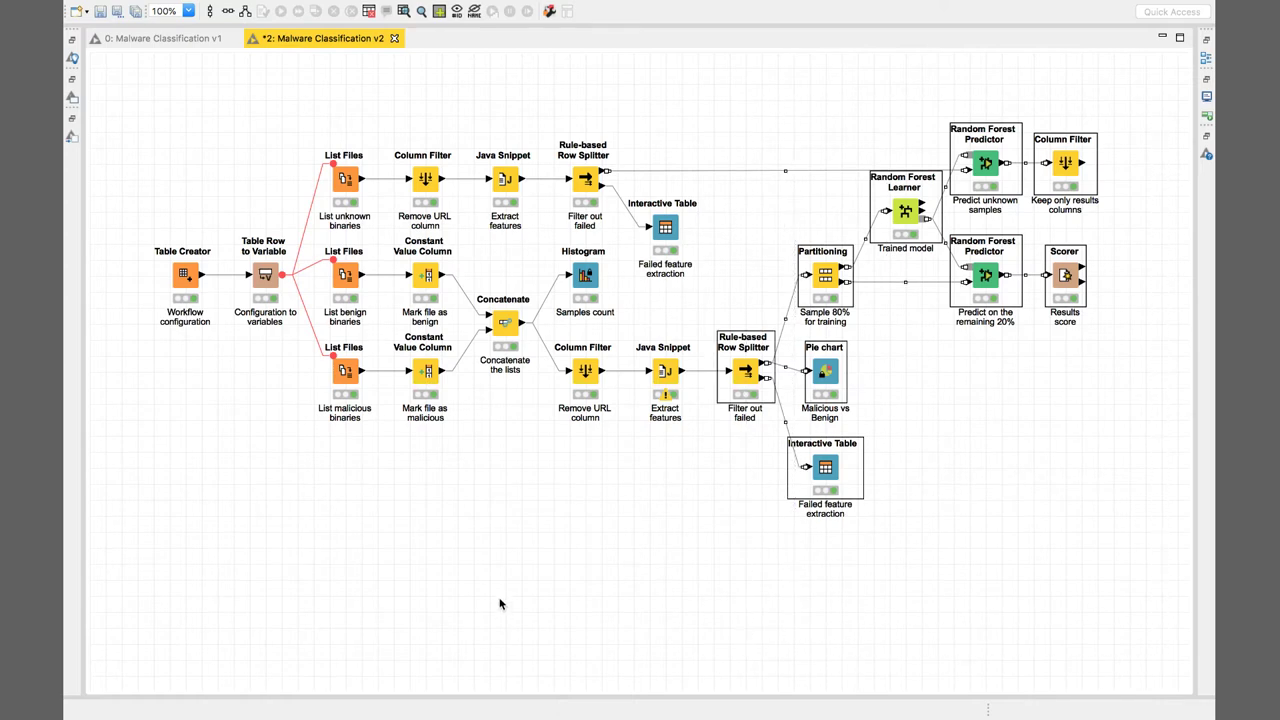
left_click_drag(343, 543, 710, 300)
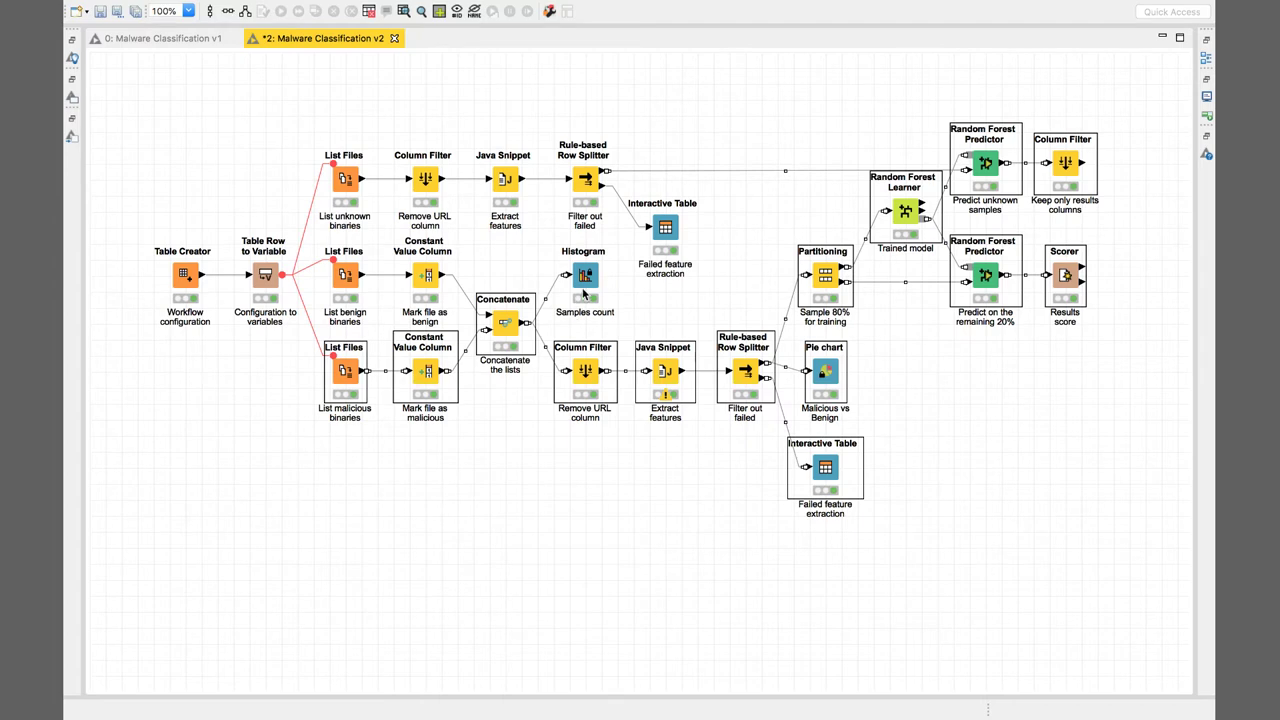
left_click(587, 289, "shift")
left_click(424, 284, "shift")
left_click(353, 274, "shift")
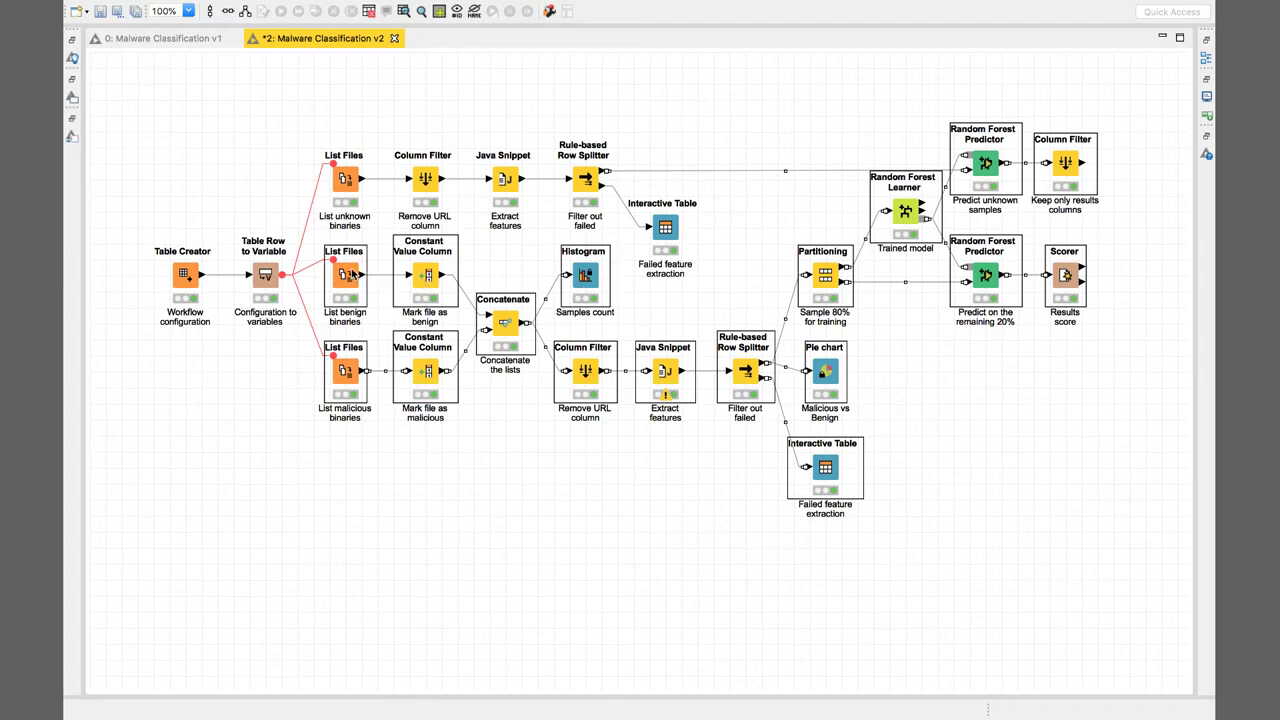
left_click_drag(353, 276, 352, 290)
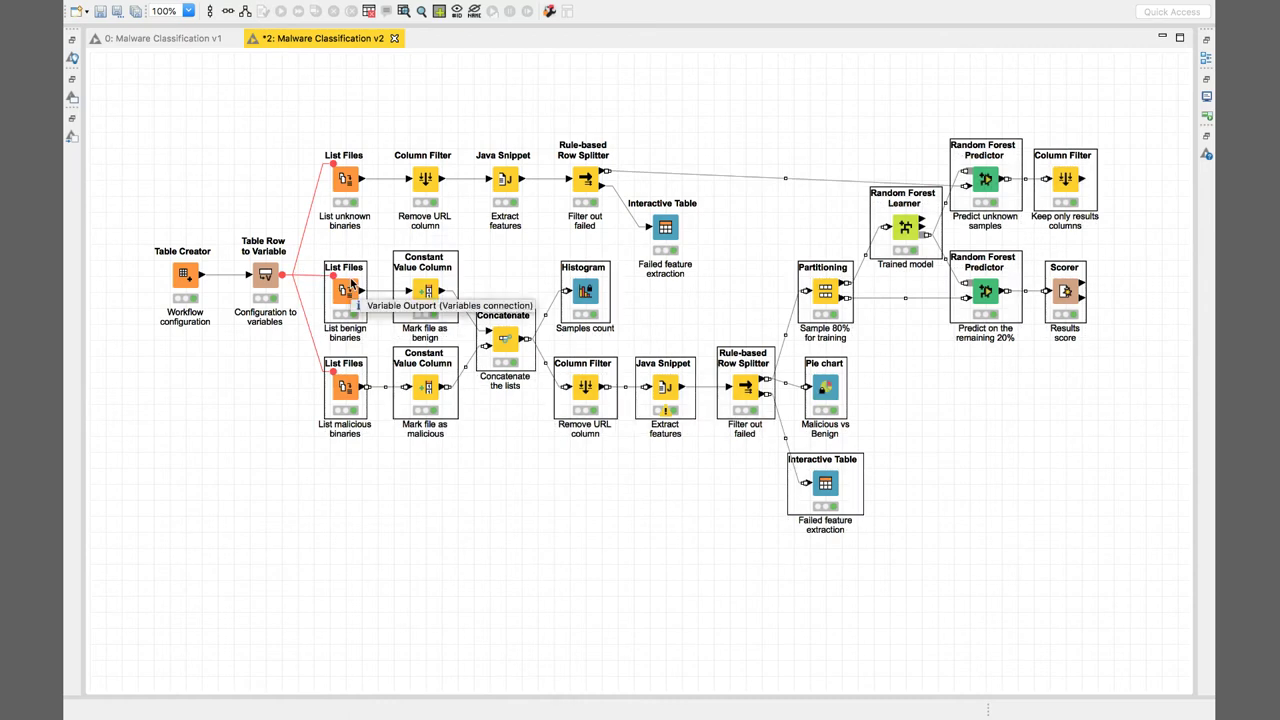
left_click(352, 287)
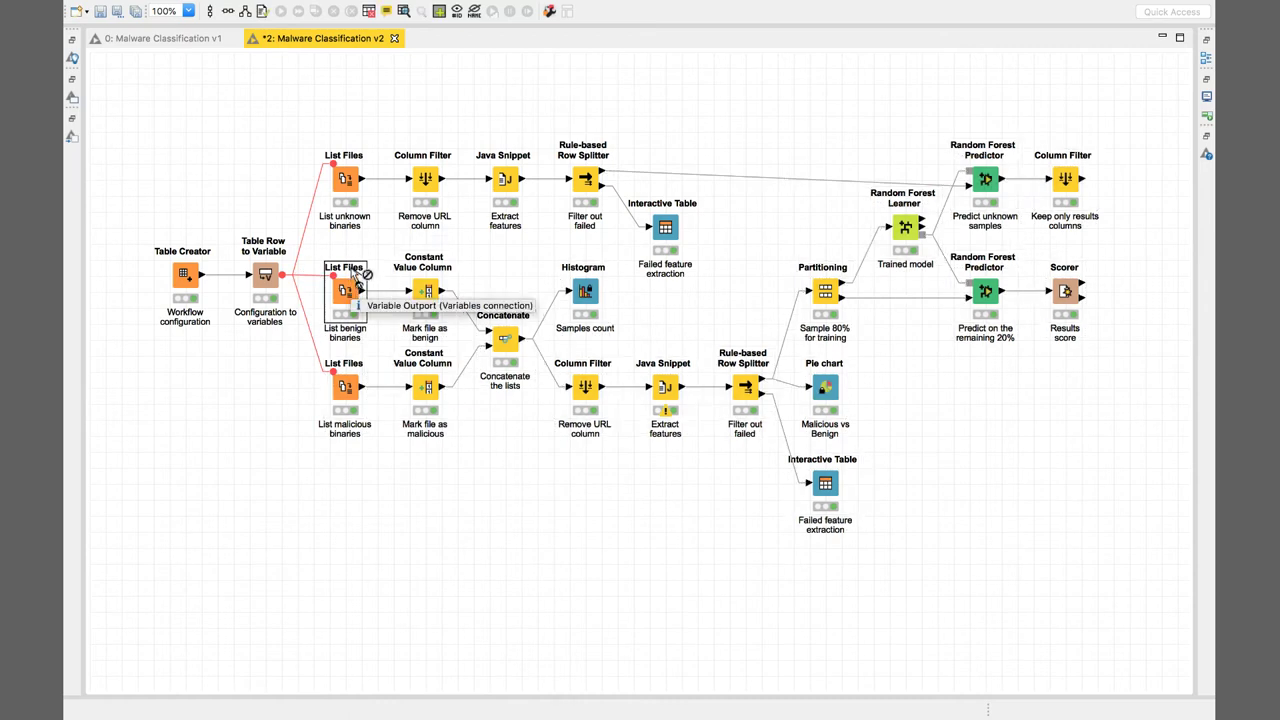
left_click(449, 465)
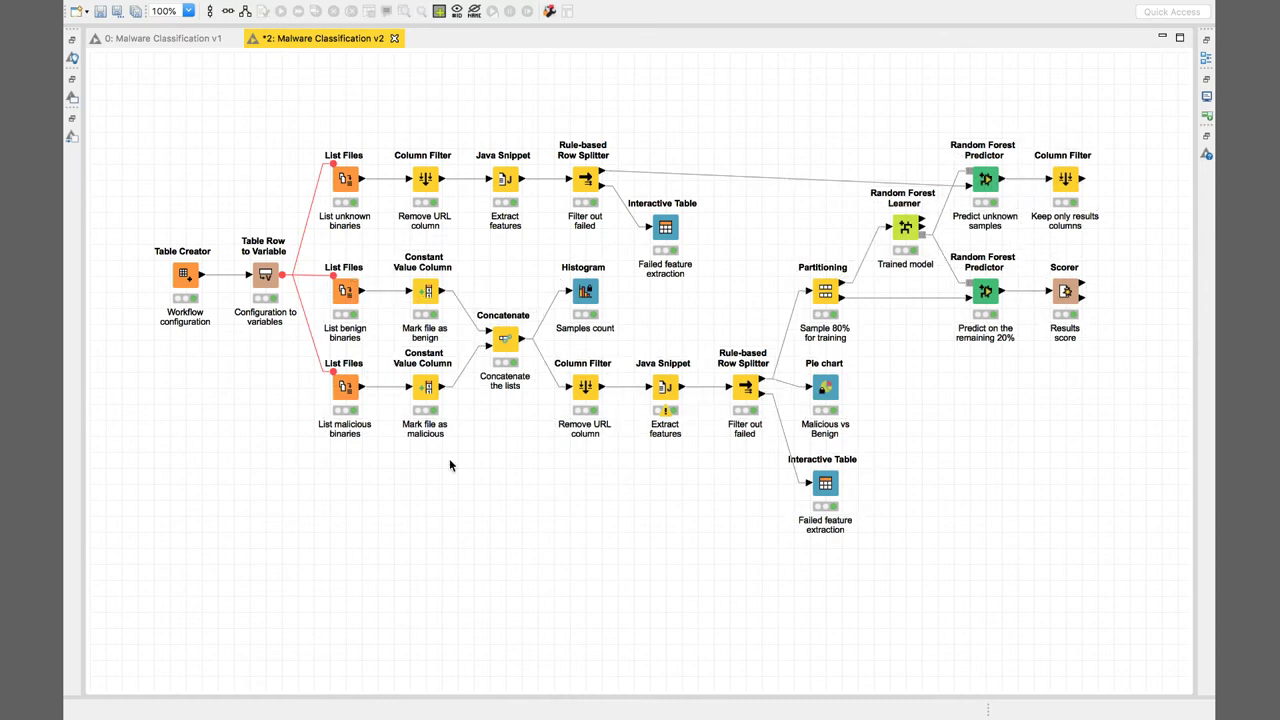
key("ctrl+z")
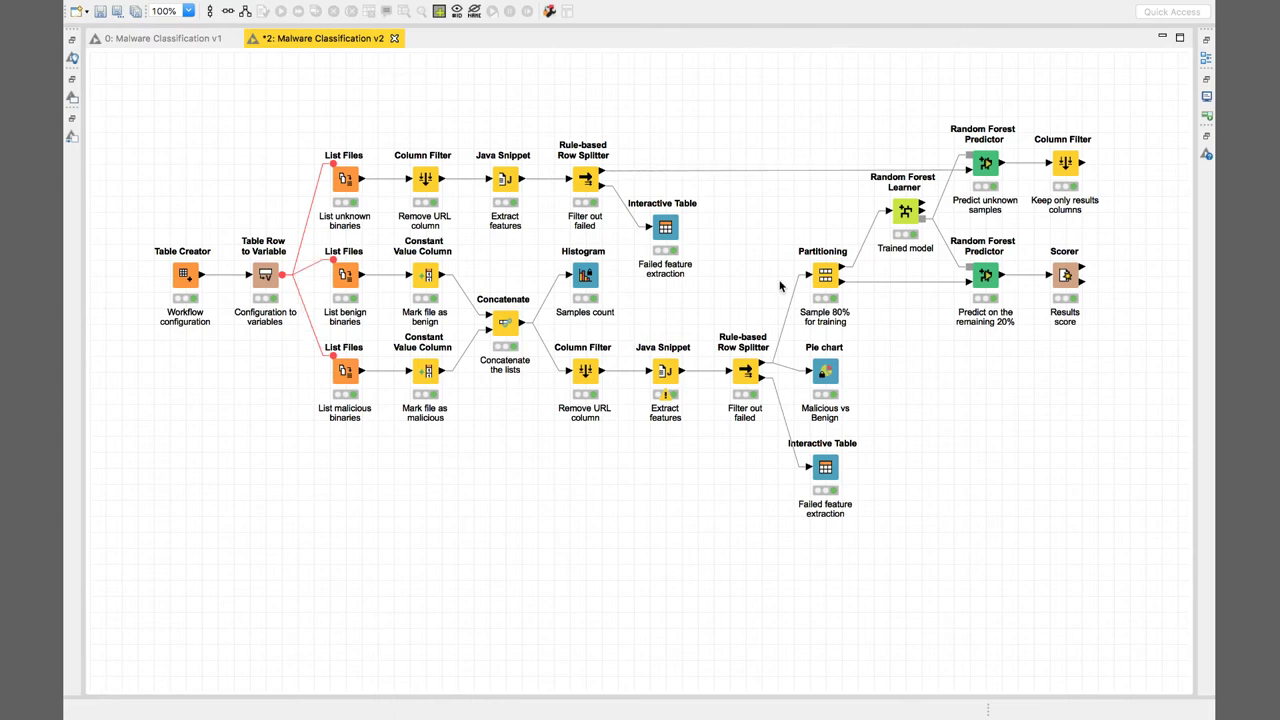
- Select the Random Forest Learner node
left_click(904, 210)
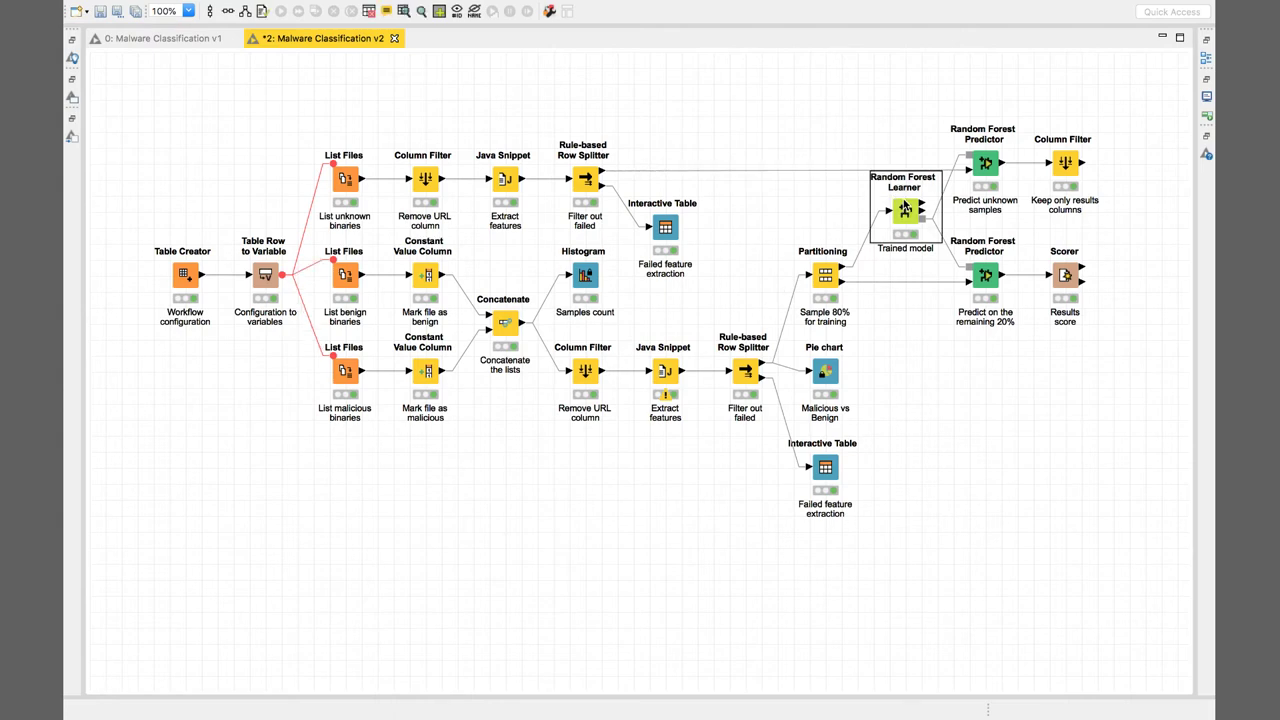